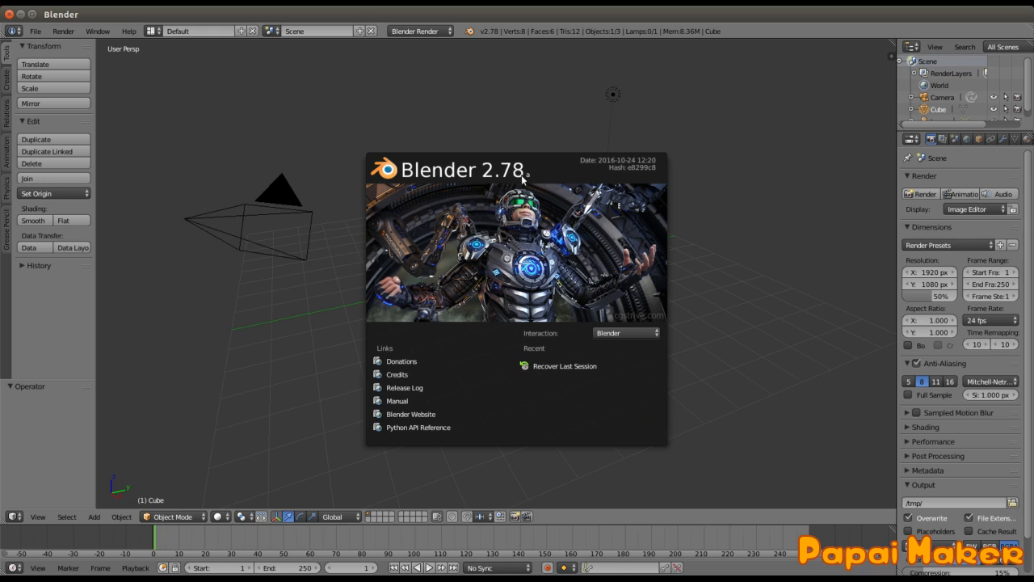
# Dismiss the splash screen and delete the default cube from the scene
pyautogui.click(719, 301)
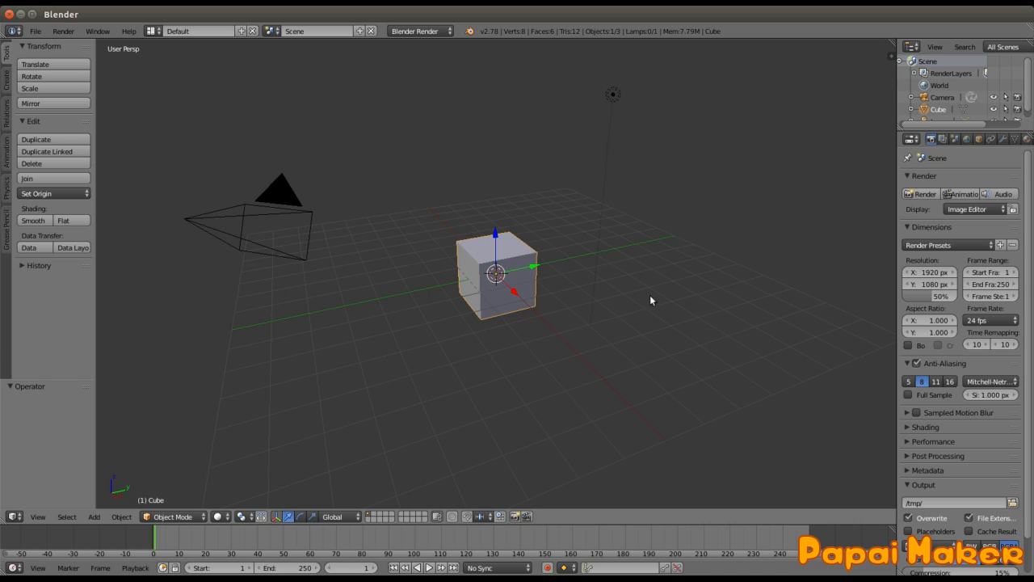
pyautogui.moveTo(617, 353); pyautogui.dragTo(549, 357, button='middle')
pyautogui.scroll(-3, 504, 377)
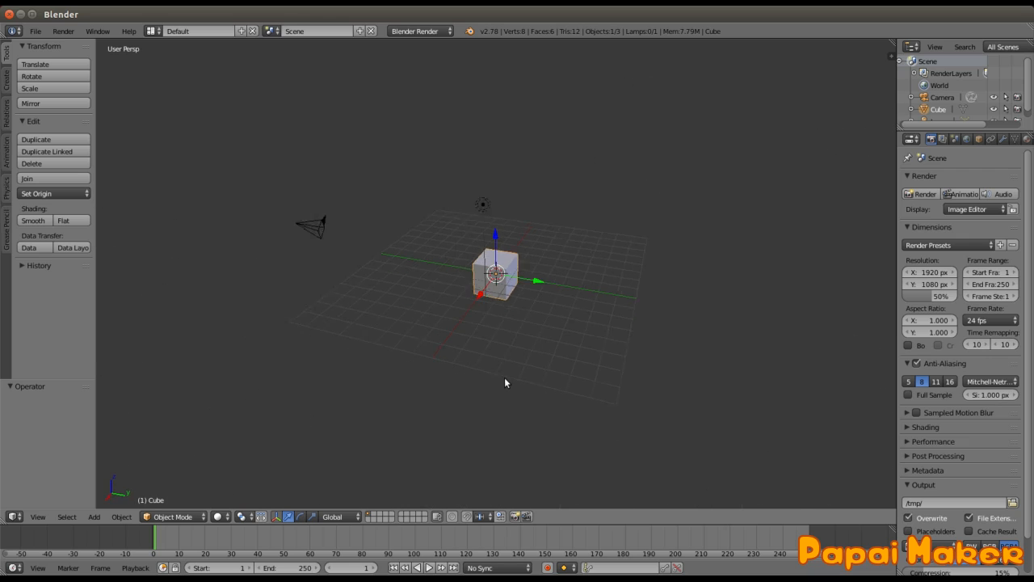
pyautogui.scroll(5, 504, 377)
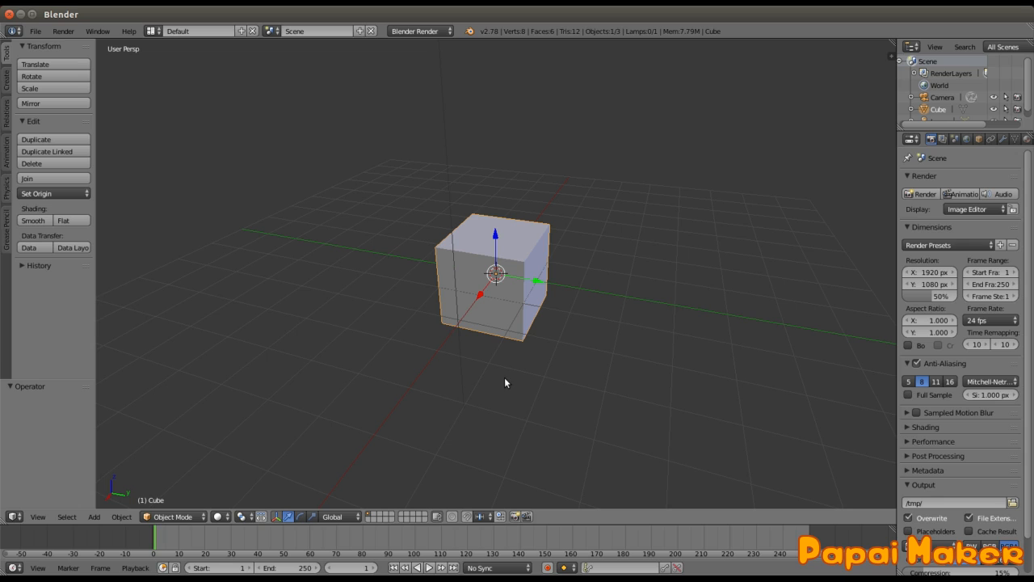
pyautogui.moveTo(504, 377); pyautogui.dragTo(474, 404, button='middle')
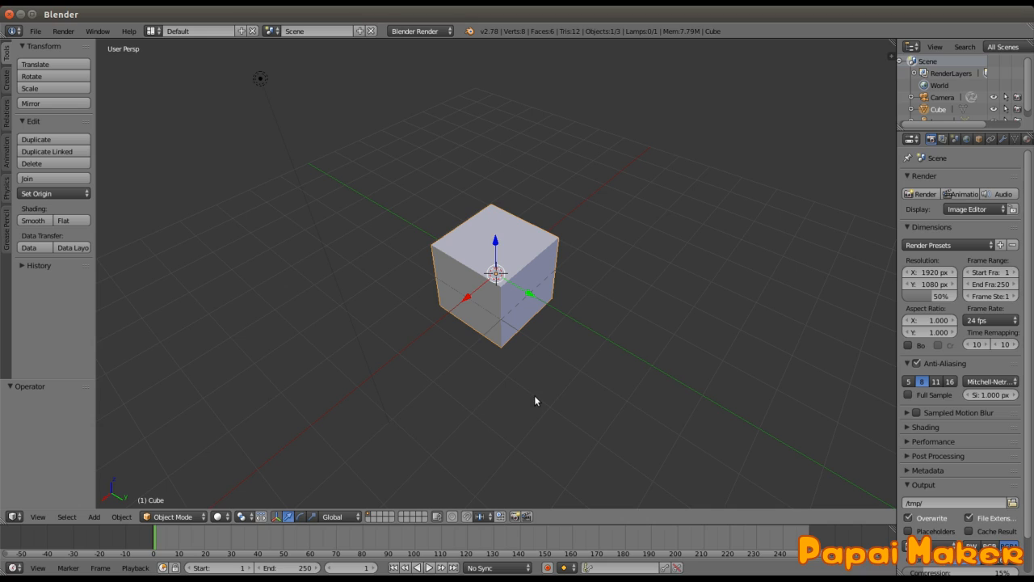
pyautogui.press('x')
pyautogui.click(516, 253)
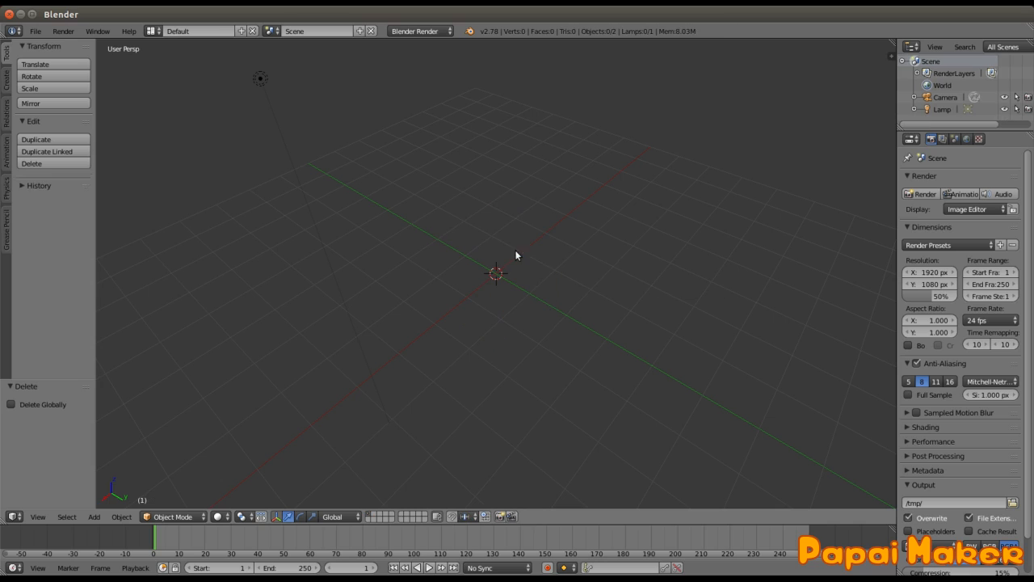
pyautogui.scroll(-6, 474, 351)
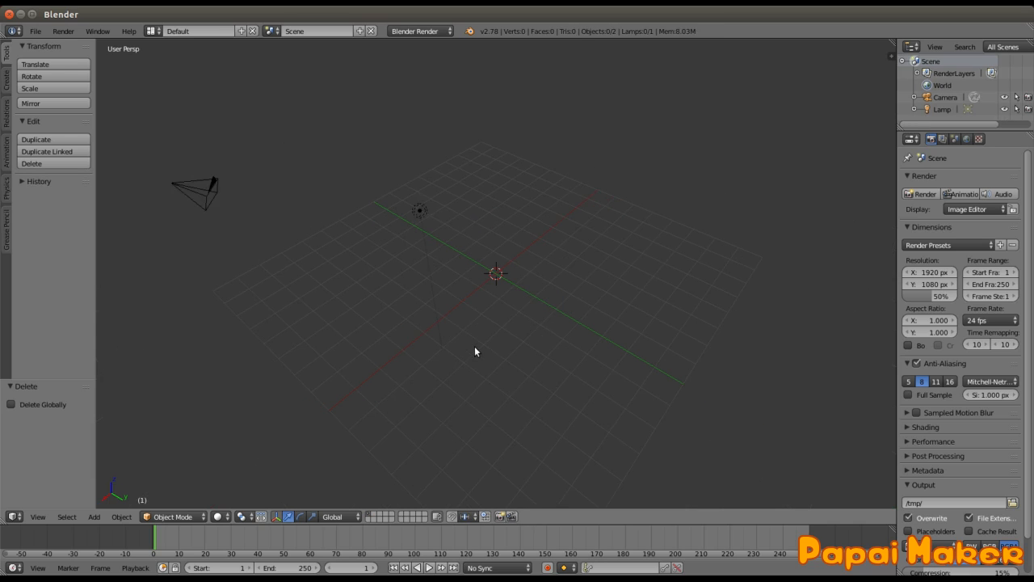
pyautogui.scroll(4, 474, 351)
pyautogui.scroll(-4, 474, 352)
pyautogui.scroll(4, 474, 352)
pyautogui.scroll(-5, 473, 317)
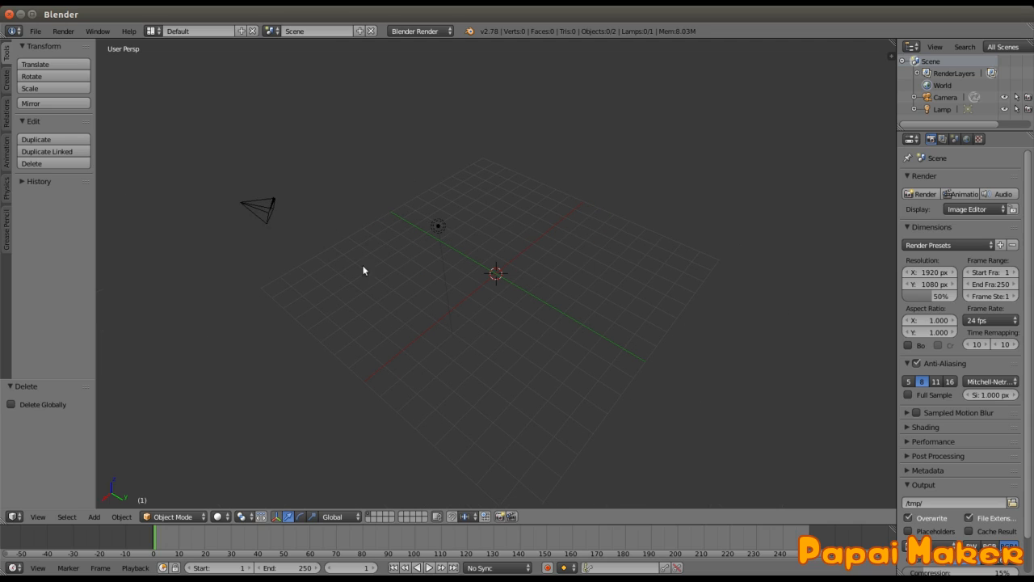
pyautogui.scroll(8, 498, 314)
pyautogui.scroll(-5, 498, 313)
pyautogui.scroll(2, 499, 315)
# Add a UV sphere mesh at the scene's origin with 32 segments, 16 rings and size 1
pyautogui.hotkey('shift', 'a')
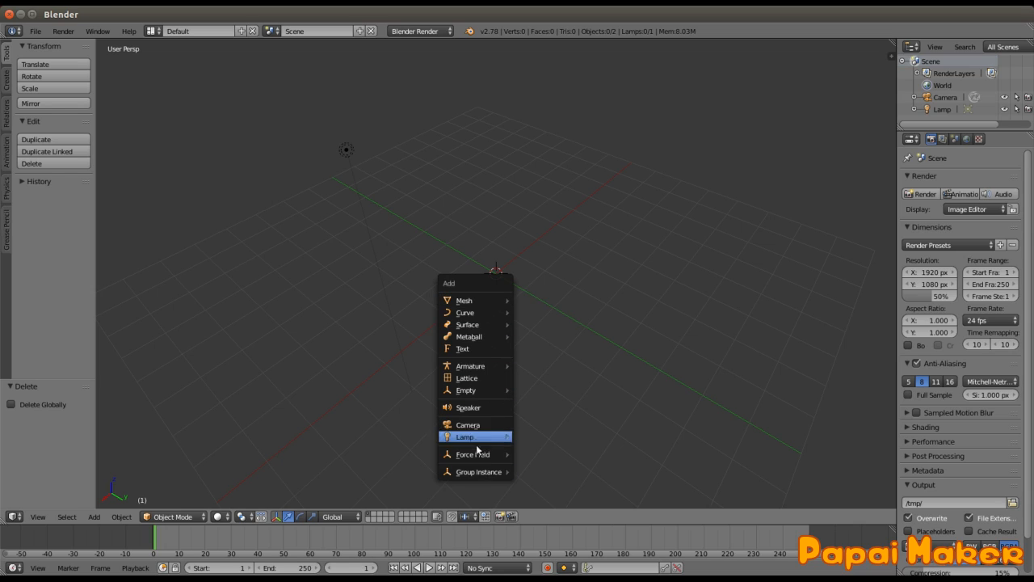
pyautogui.moveTo(456, 303)
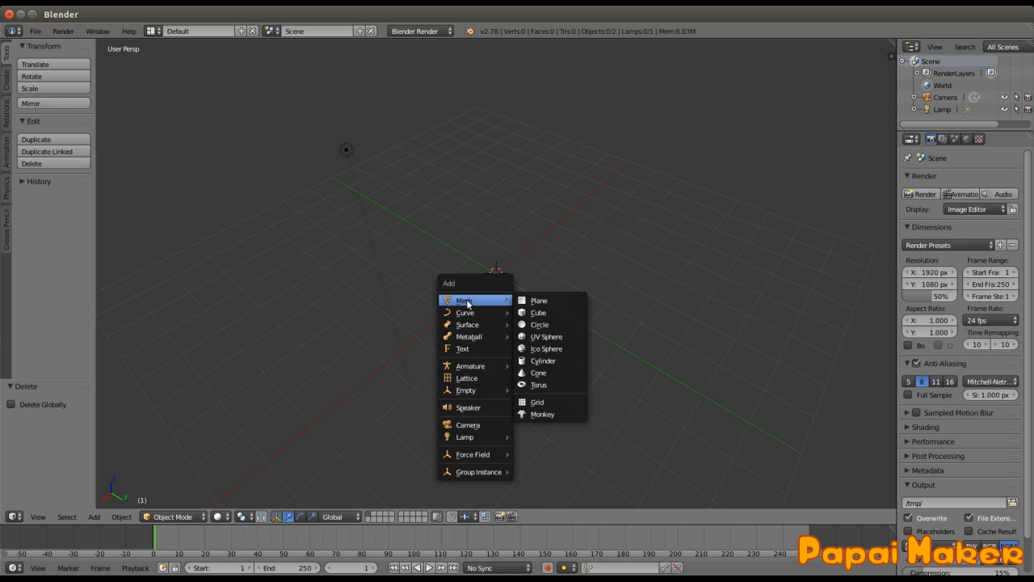
pyautogui.click(556, 343)
pyautogui.moveTo(595, 347); pyautogui.dragTo(505, 324, button='middle')
pyautogui.scroll(3, 430, 325)
pyautogui.moveTo(430, 325); pyautogui.dragTo(560, 334, button='middle')
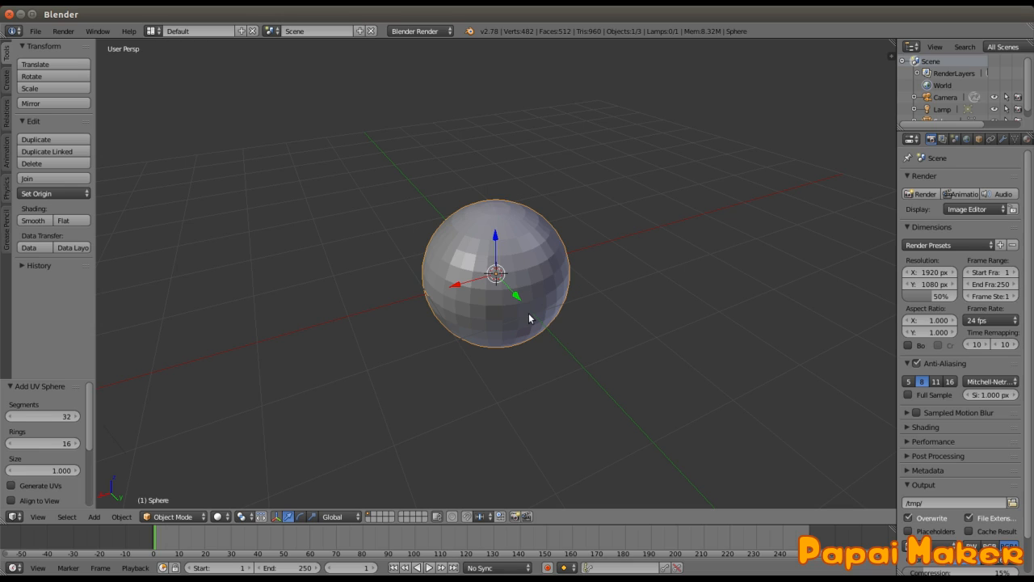
pyautogui.scroll(-5, 581, 348)
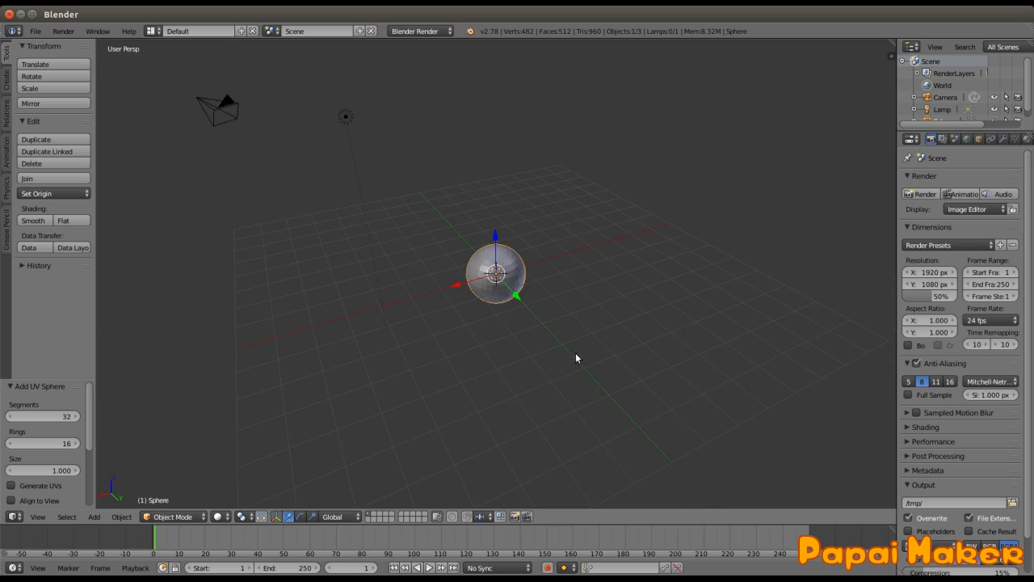
pyautogui.scroll(-1, 575, 352)
pyautogui.moveTo(461, 308); pyautogui.dragTo(480, 331, button='middle')
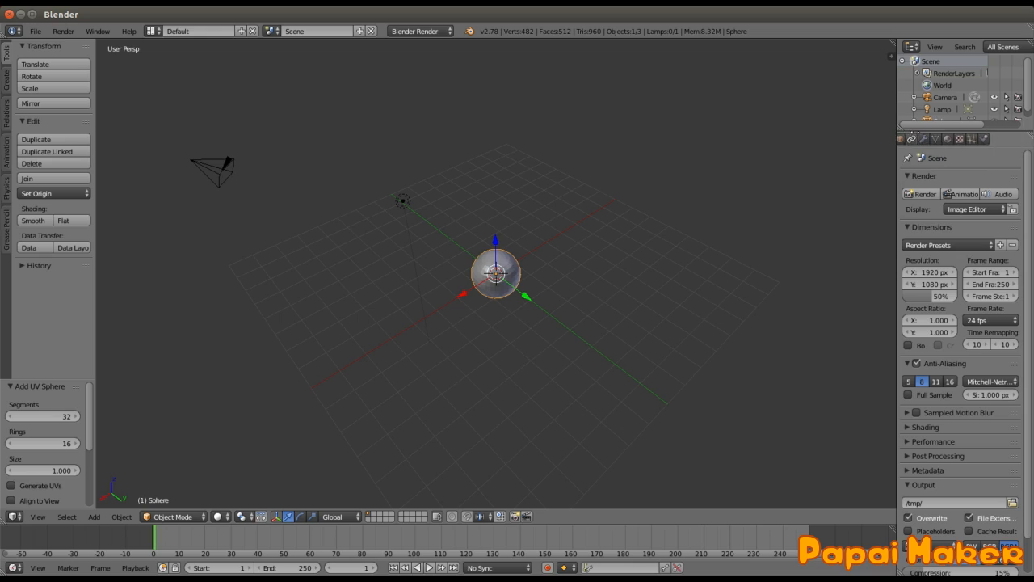
# Set the render resolution to 64 × 64 px at 100% scale and render a test image of the sphere
pyautogui.moveTo(997, 139)
pyautogui.mouseDown(button='middle')
pyautogui.moveTo(978, 139)
pyautogui.moveTo(998, 137)
pyautogui.mouseUp(button='middle')
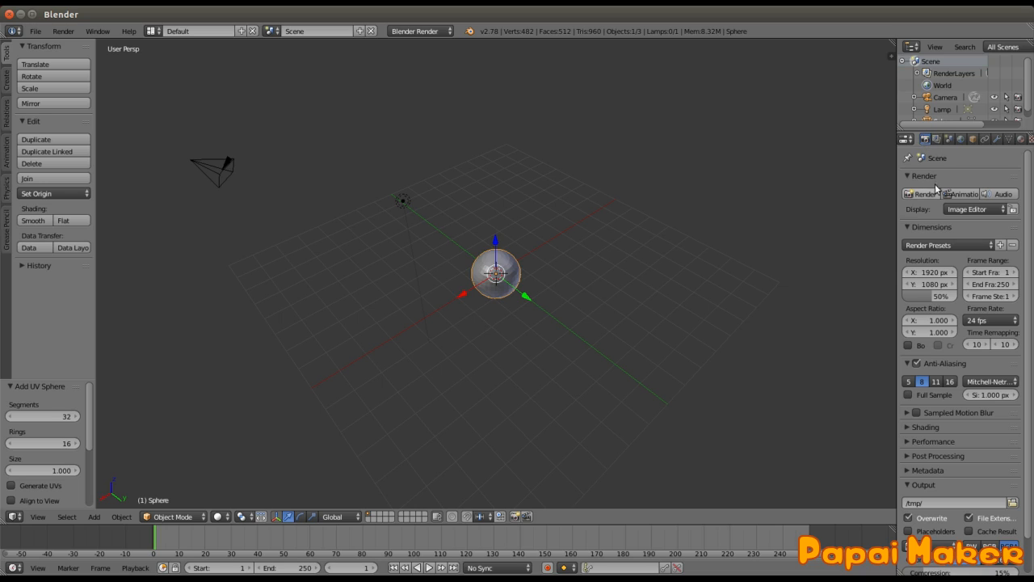
pyautogui.click(931, 274)
pyautogui.write('64')
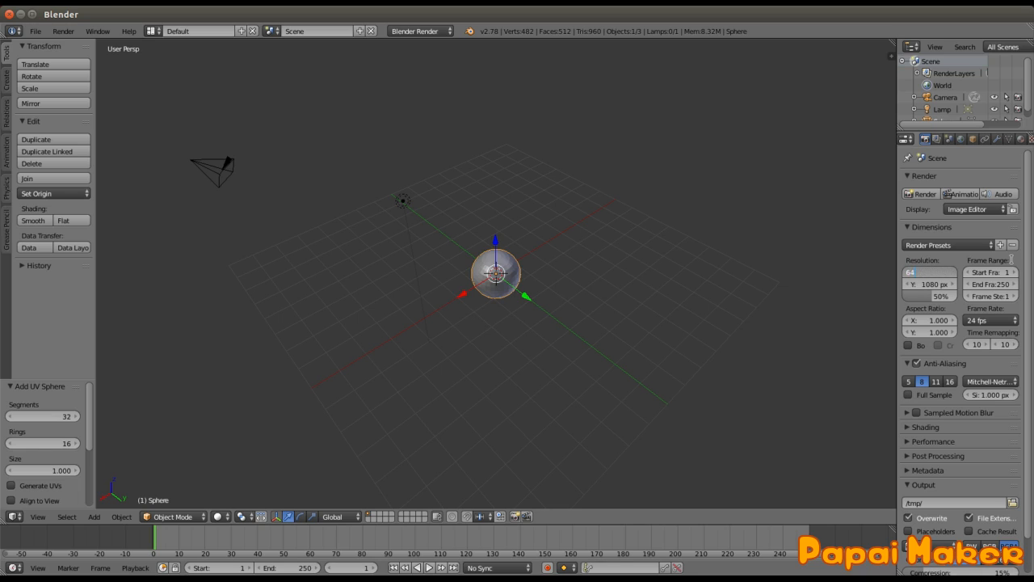
pyautogui.press('Tab')
pyautogui.write('64')
pyautogui.press('Return')
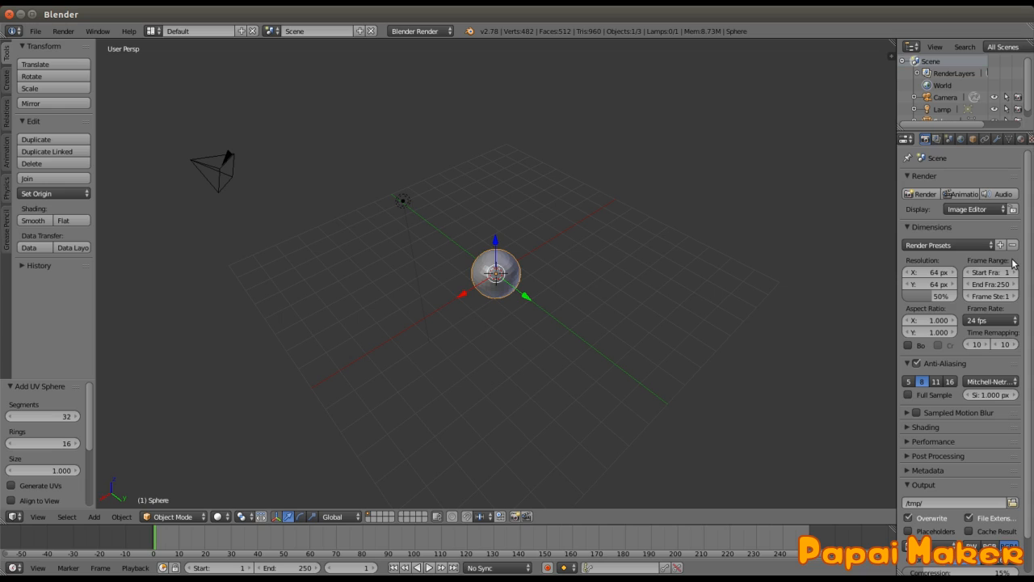
pyautogui.click(938, 296)
pyautogui.write('100')
pyautogui.press('Return')
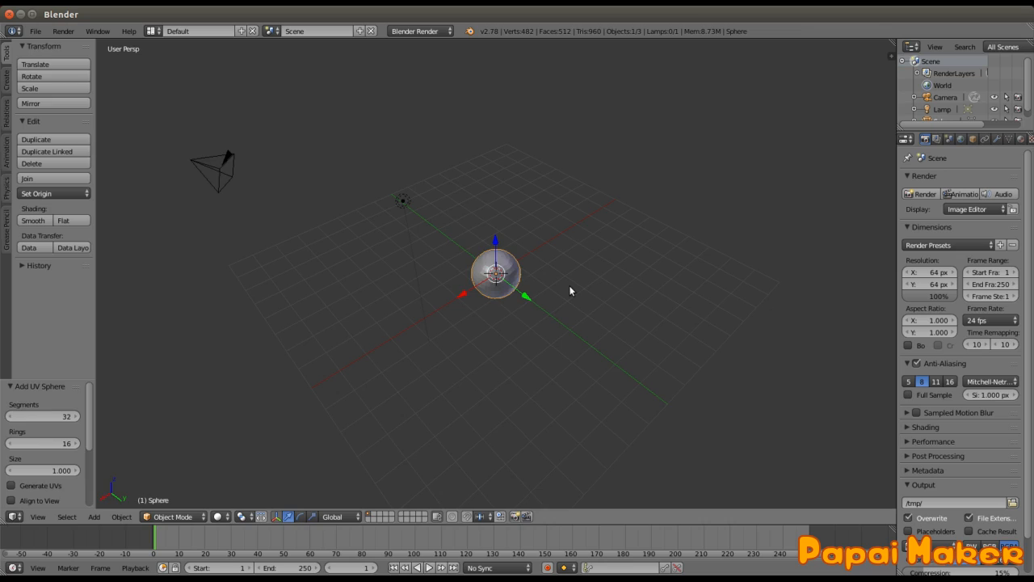
pyautogui.press('F12')
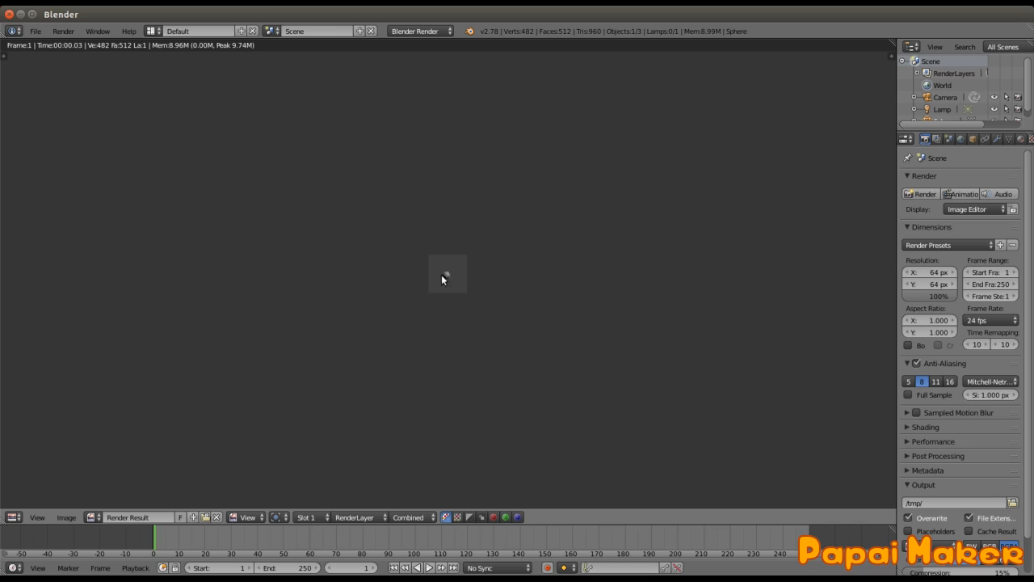
pyautogui.press('Escape')
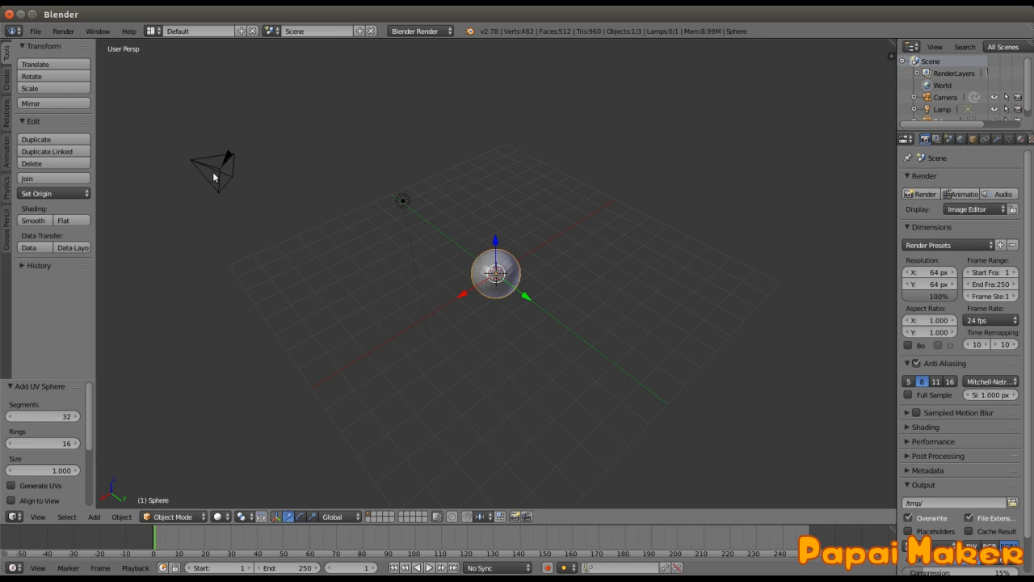
# Select the camera and frame it in the viewport to examine its position relative to the sphere
pyautogui.rightClick(213, 171)
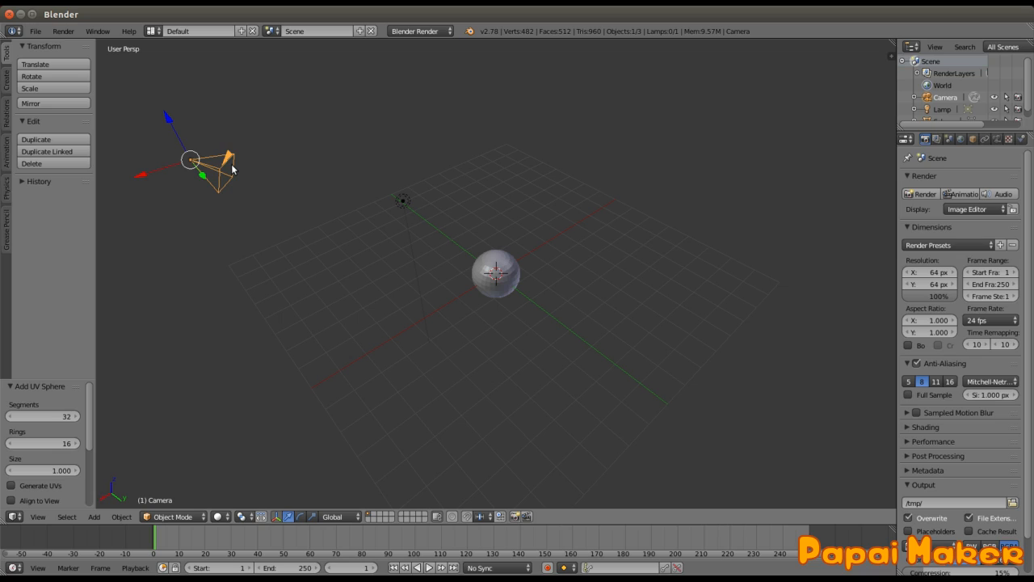
pyautogui.keyDown('alt'); pyautogui.rightClick(232, 167); pyautogui.keyUp('alt')
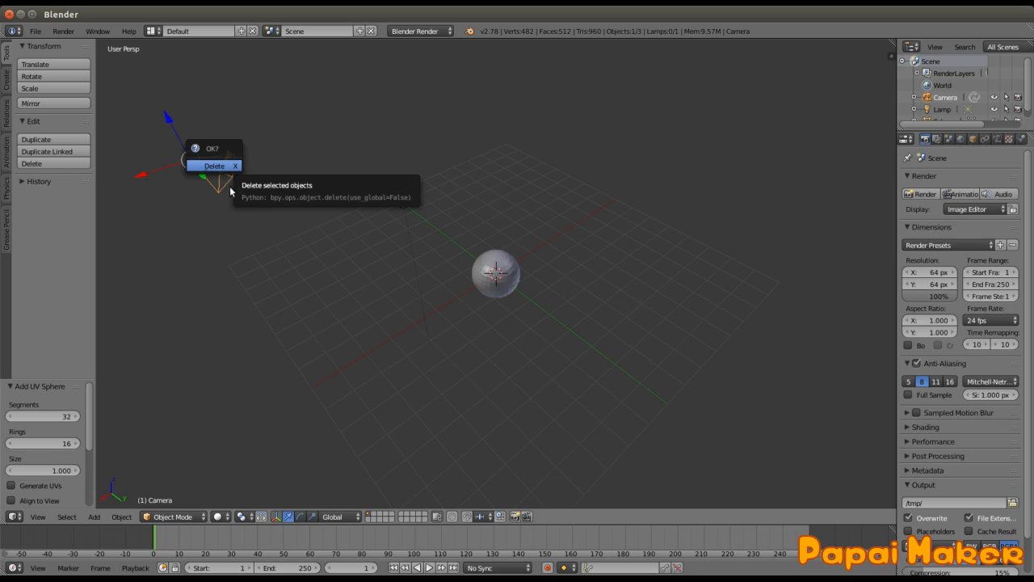
pyautogui.click(231, 166)
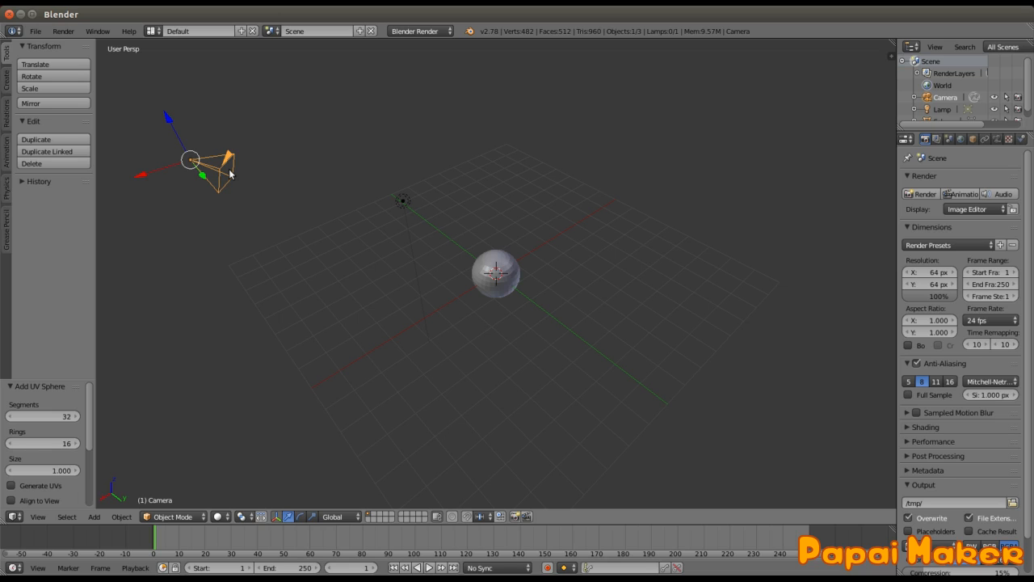
pyautogui.press('KP_Decimal')
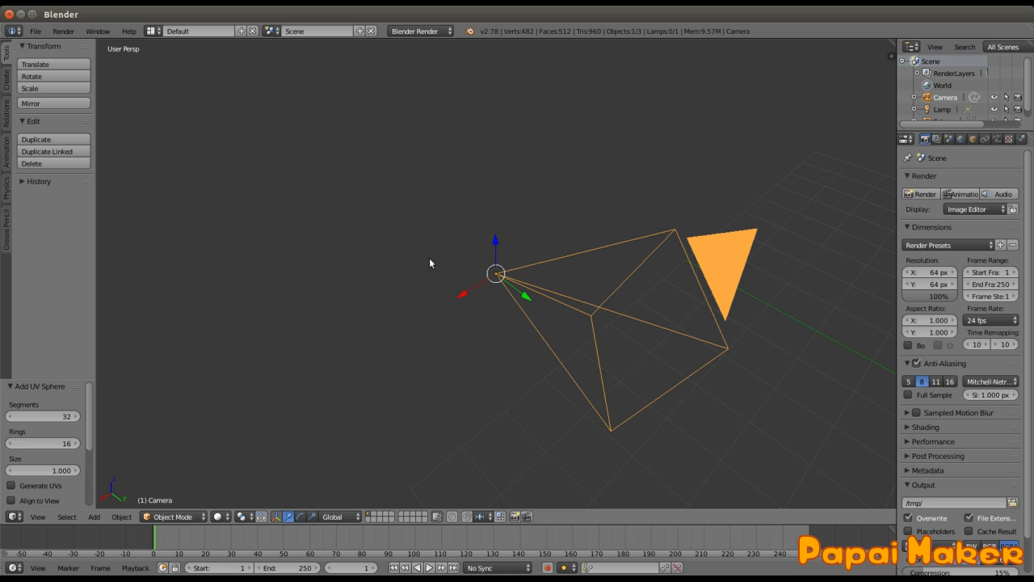
pyautogui.moveTo(429, 263); pyautogui.dragTo(568, 236, button='middle')
pyautogui.moveTo(429, 302); pyautogui.dragTo(465, 303, button='middle')
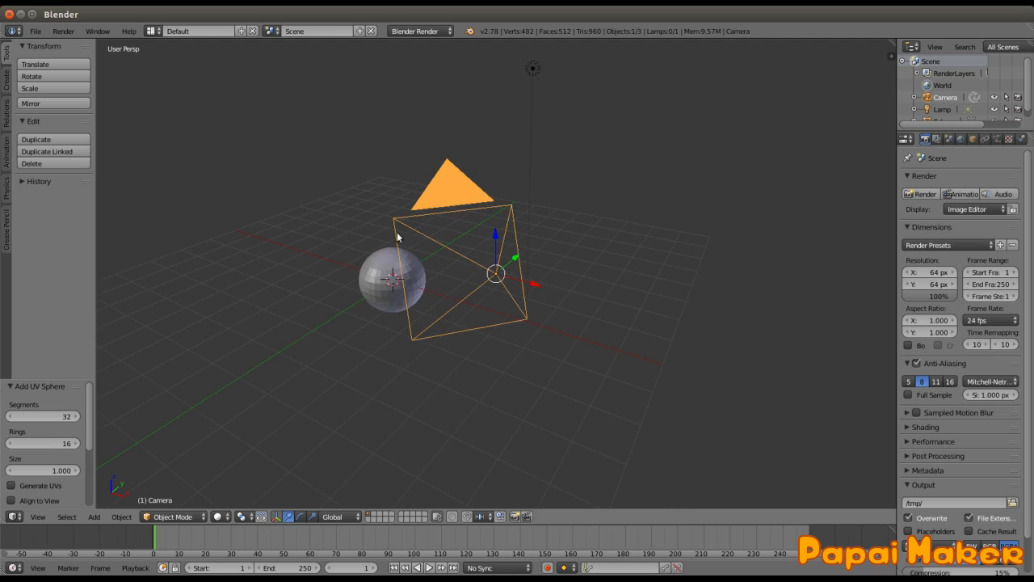
# Isolate the sphere in local view to inspect it alone, and return to the full scene
pyautogui.rightClick(373, 272)
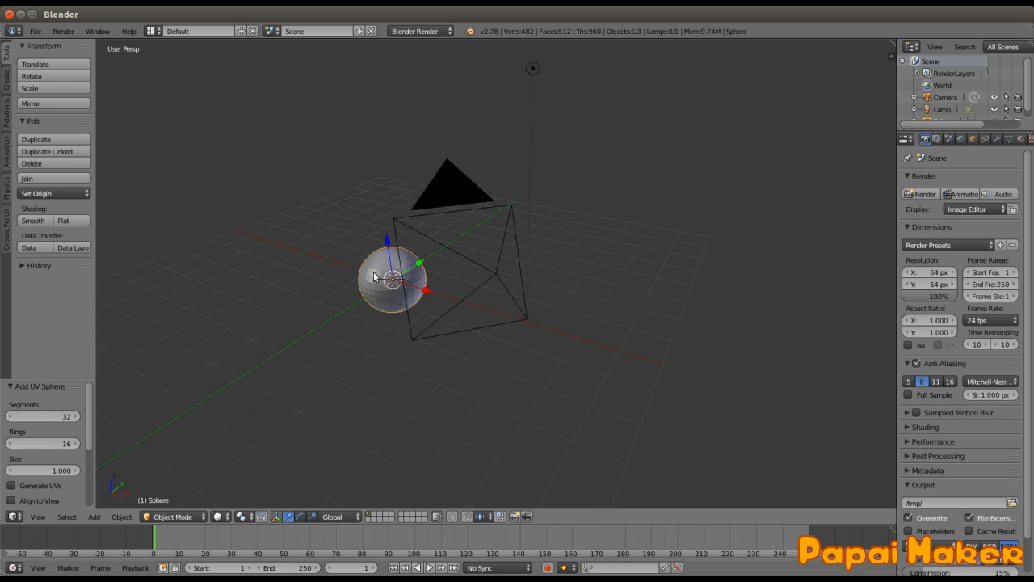
pyautogui.press('KP_Divide')
pyautogui.scroll(-5, 434, 294)
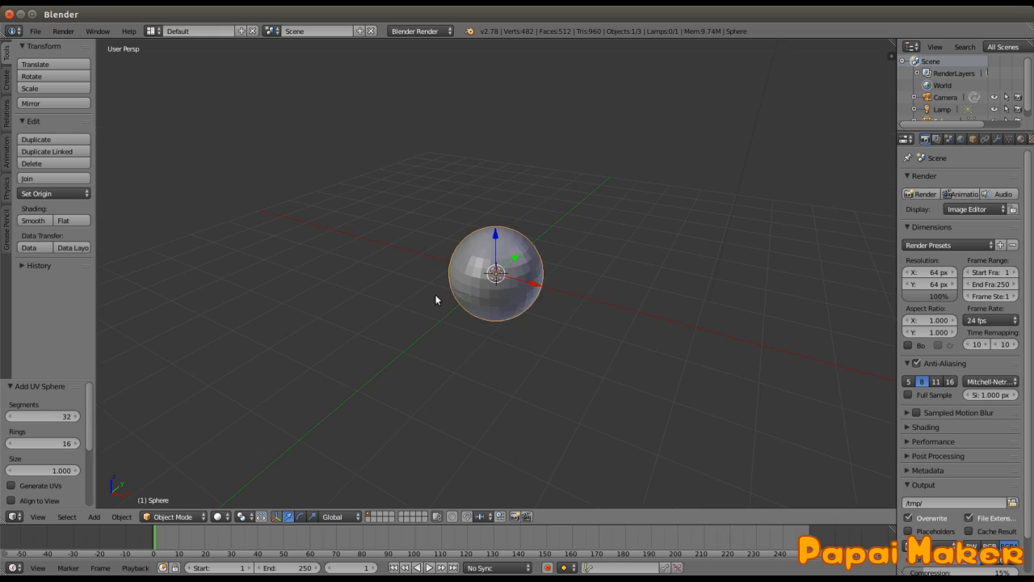
pyautogui.moveTo(529, 309); pyautogui.dragTo(479, 305, button='middle')
pyautogui.press('KP_Divide')
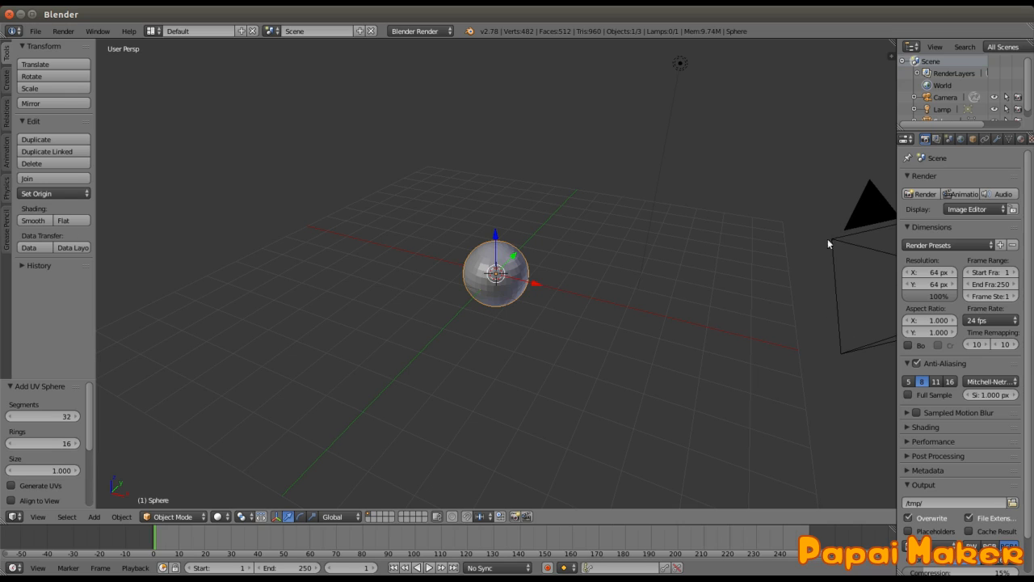
# Look through the camera and move it by about -0.24, -0.41, -0.21 to centre the sphere in its frame
pyautogui.press('KP_0')
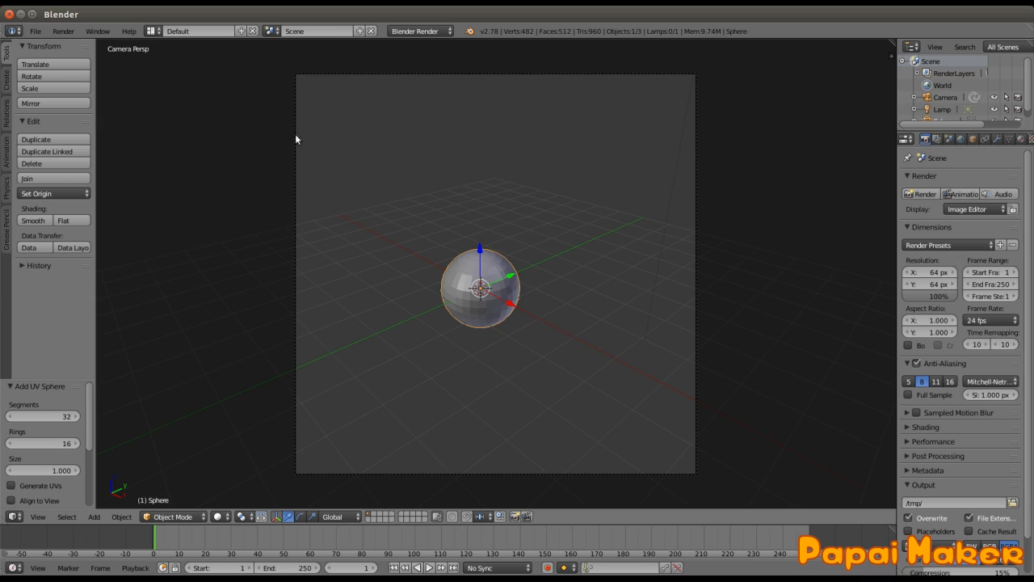
pyautogui.rightClick(699, 294)
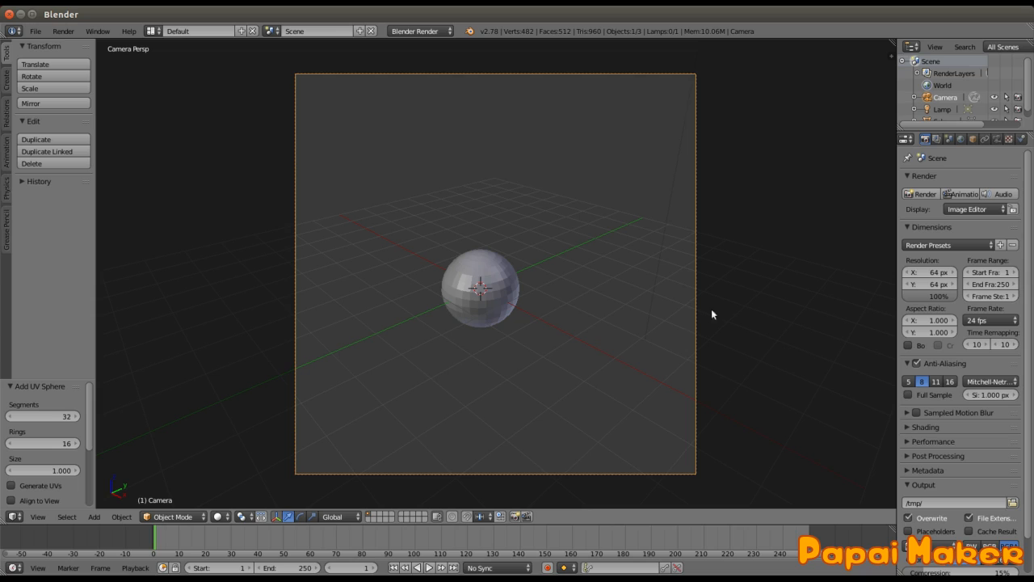
pyautogui.press('g')
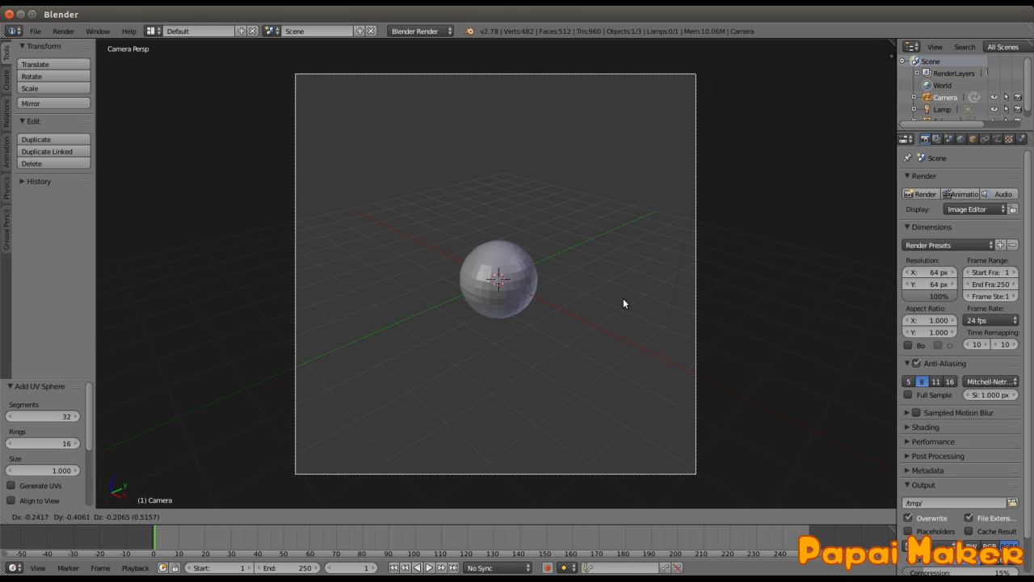
pyautogui.click(622, 299)
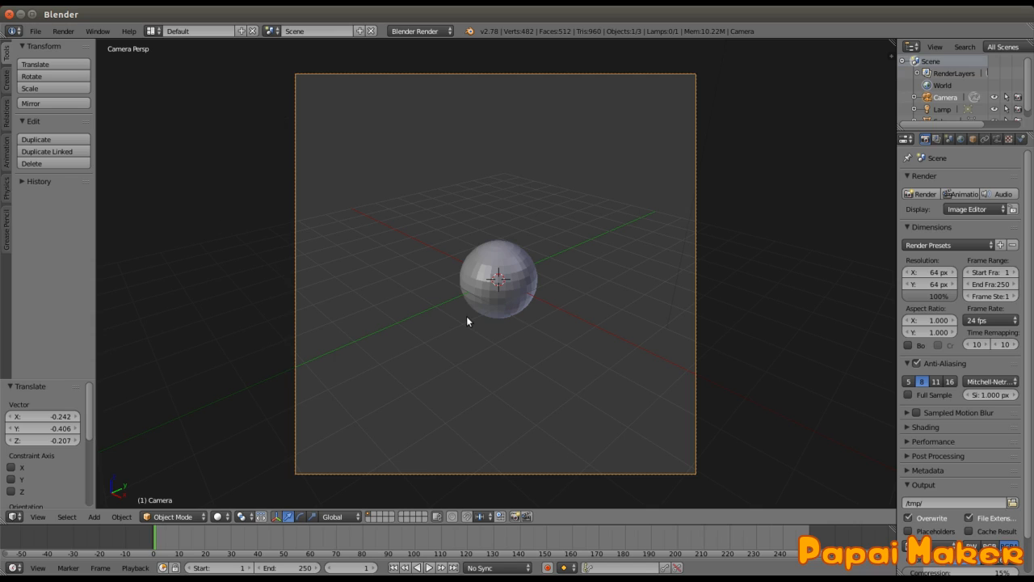
# Move the camera about 7.03 units towards the sphere along its local Z axis and render a test image
pyautogui.press('g')
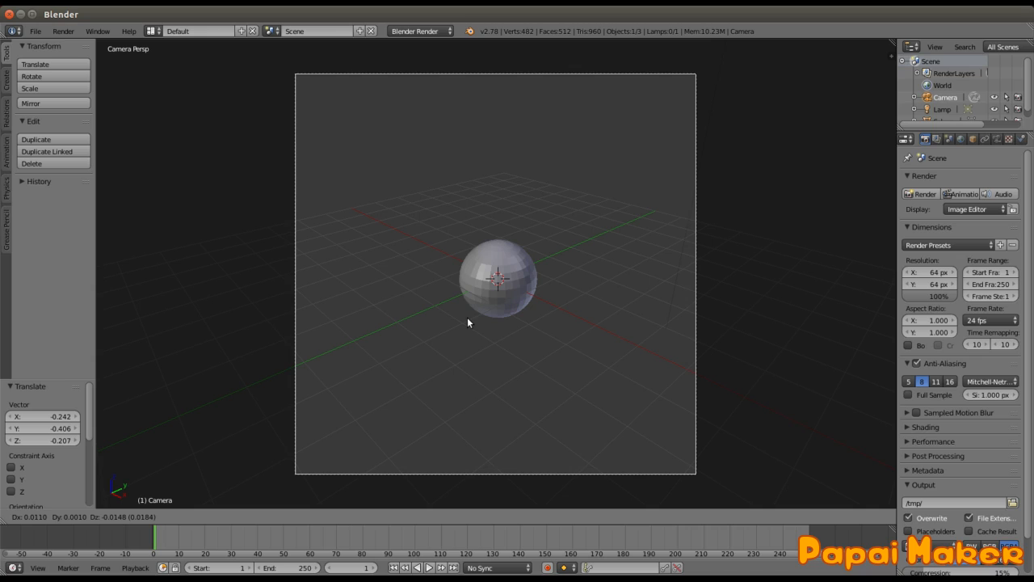
pyautogui.press('z')
pyautogui.press('z')
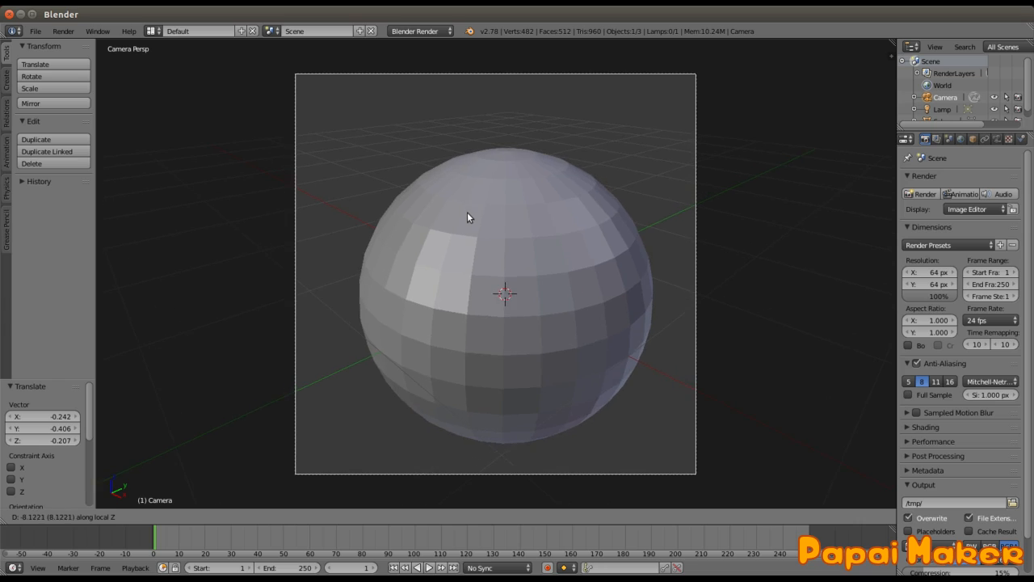
pyautogui.click(467, 222)
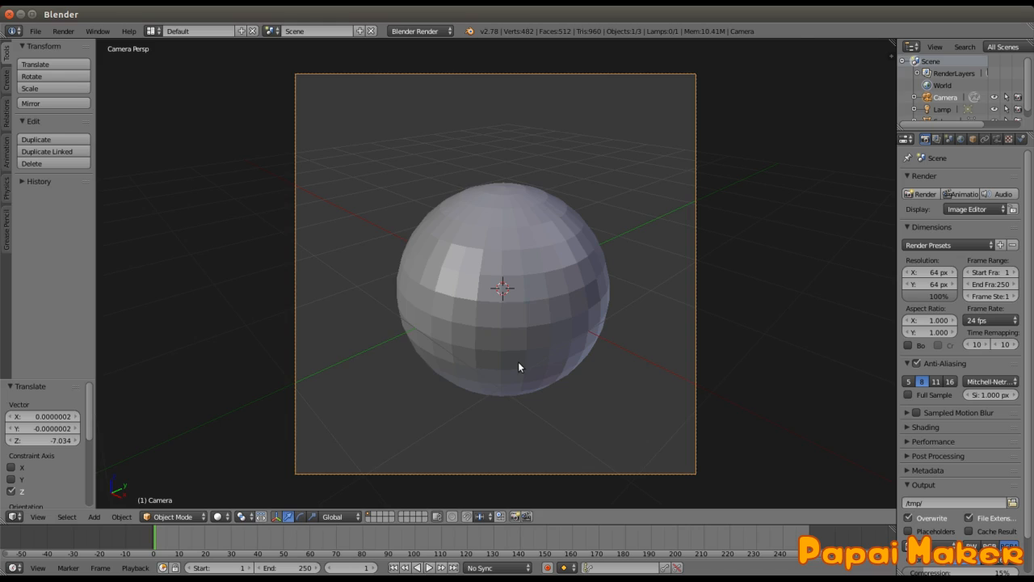
pyautogui.press('F12')
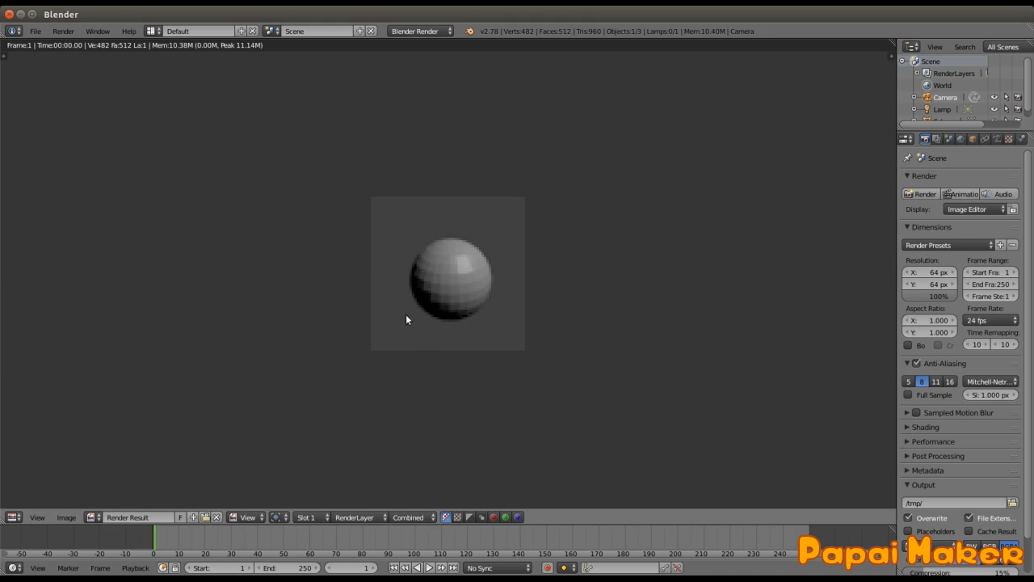
pyautogui.press('Escape')
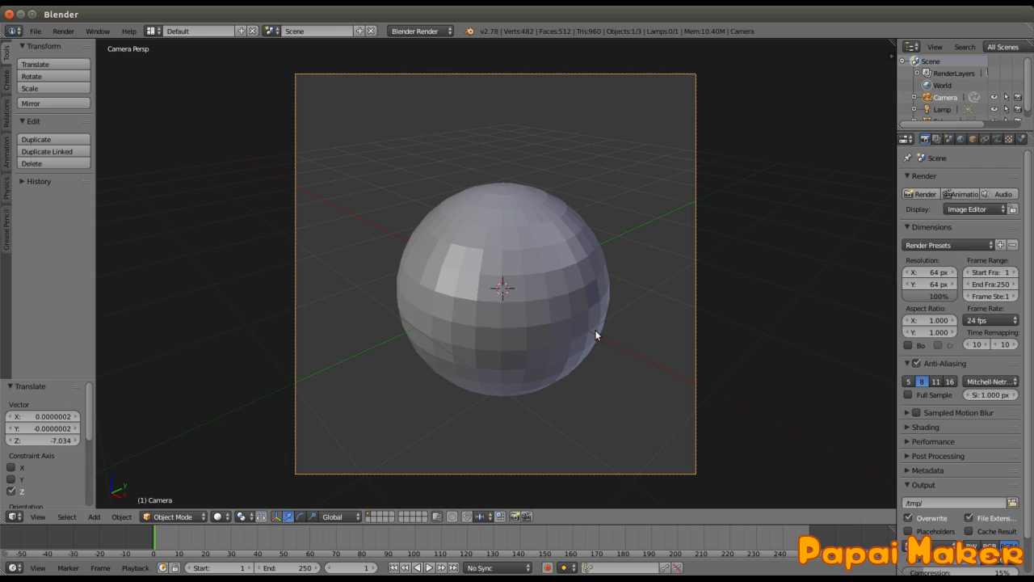
# Move the camera about 1.08 units closer to the sphere along its local Z axis and shift it by about 0.05, -0.04, -0.13
pyautogui.press('g')
pyautogui.press('z')
pyautogui.press('z')
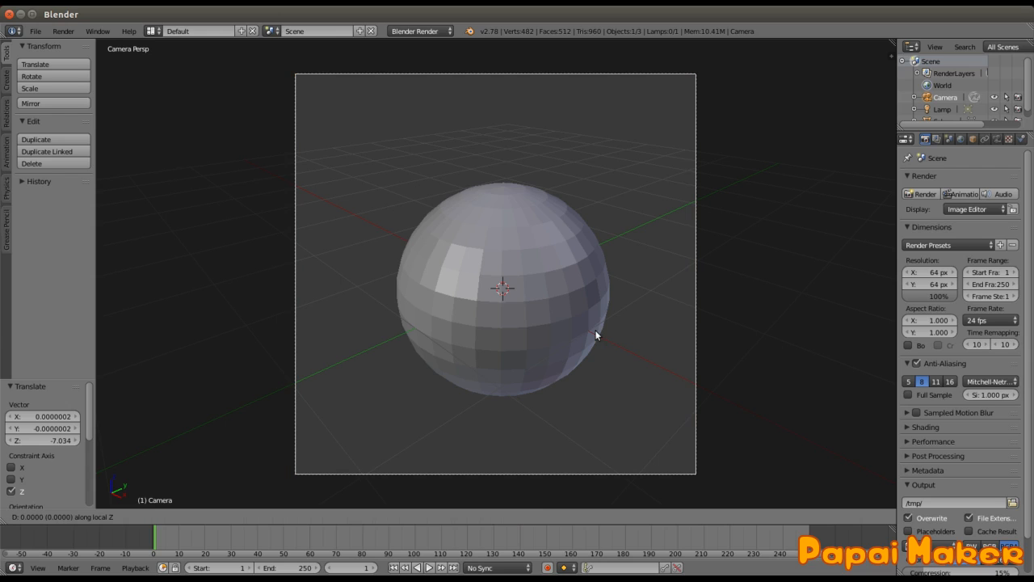
pyautogui.click(584, 292)
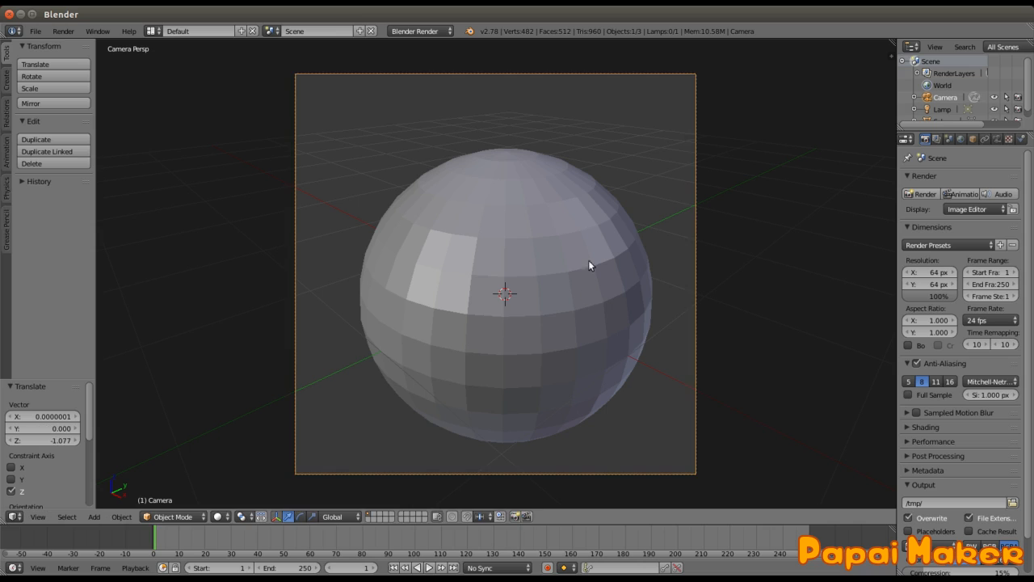
pyautogui.press('g')
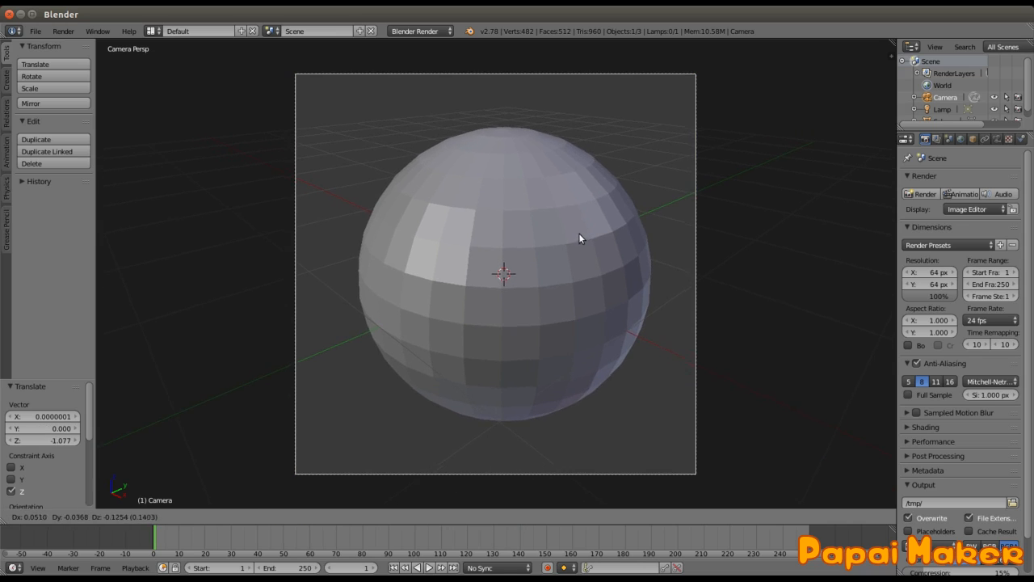
pyautogui.click(579, 234)
# Move the camera another 0.28 units closer along its local Z axis and recentre the sphere with a shift of -0.002, 0.036, 0.052
pyautogui.press('g')
pyautogui.press('z')
pyautogui.press('z')
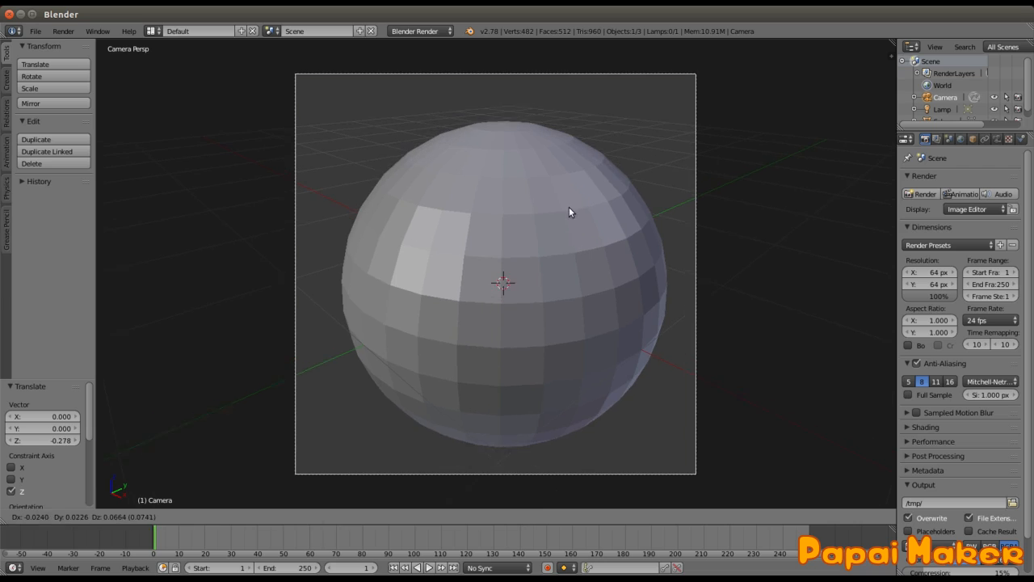
pyautogui.click(569, 212)
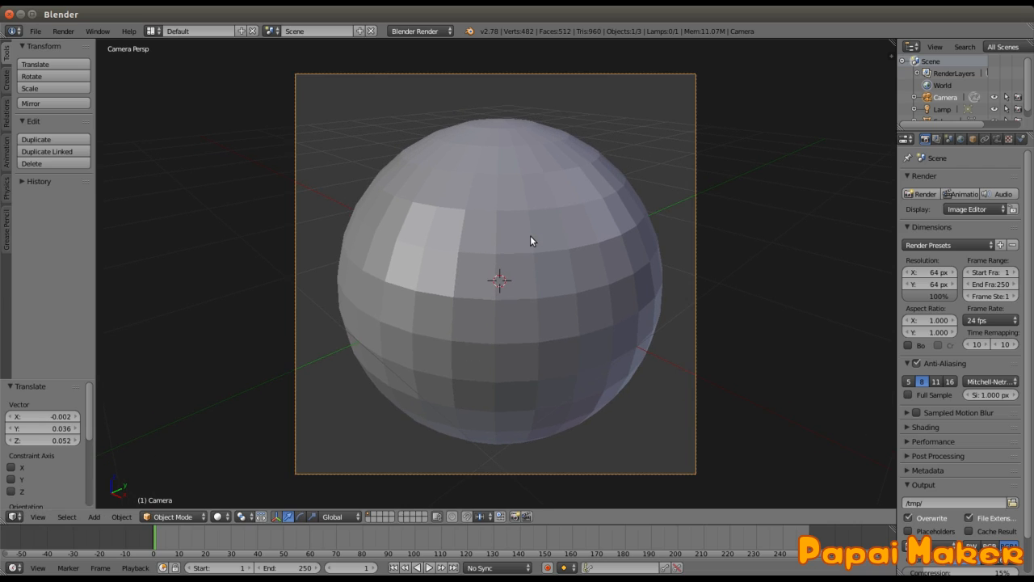
# Render the scene and examine the pixels along the sphere's edges up close
pyautogui.press('F12')
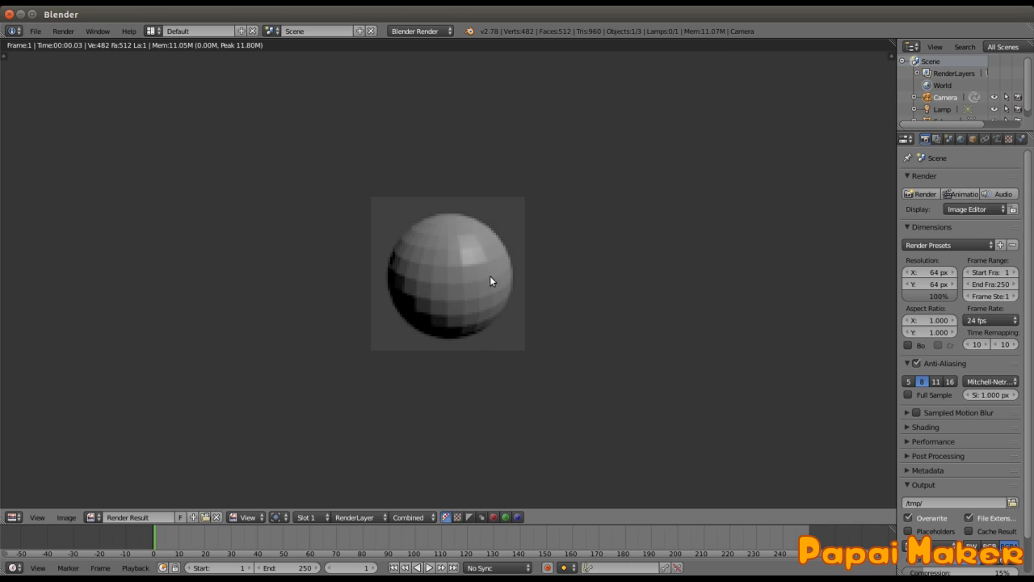
pyautogui.scroll(5, 455, 285)
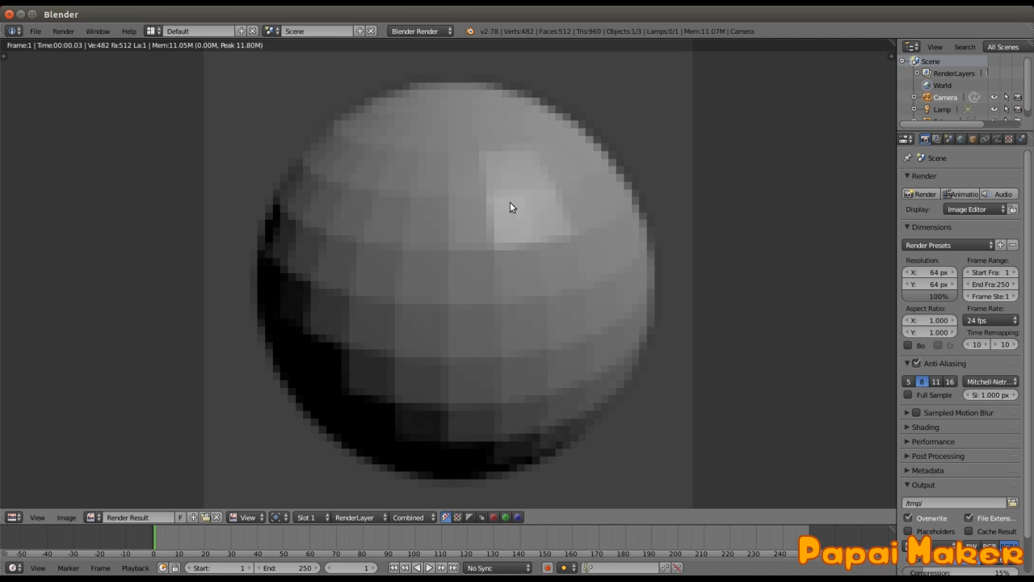
pyautogui.press('Escape')
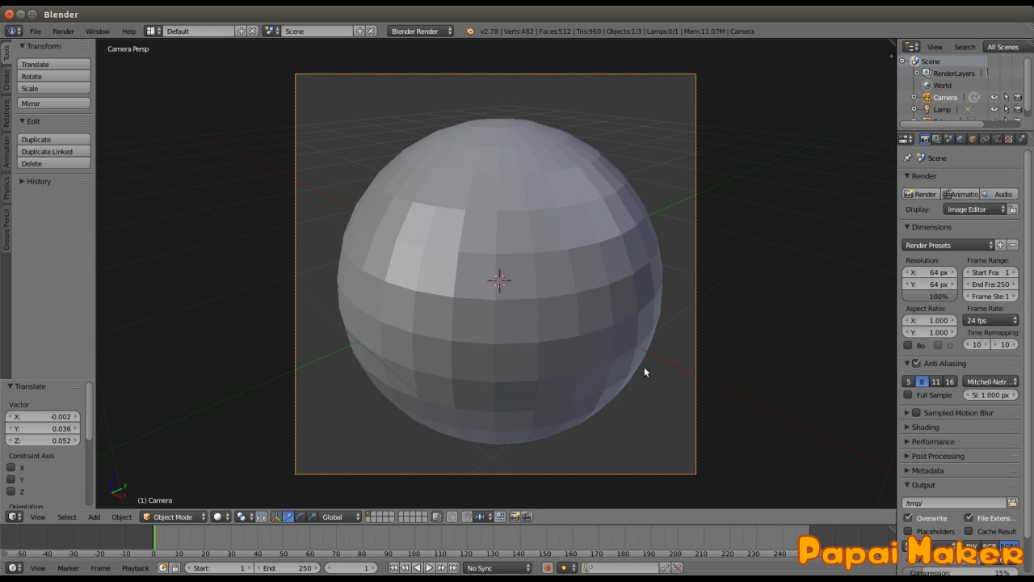
# Disable anti-aliasing and render the sphere again to inspect its pixel edges
pyautogui.click(917, 364)
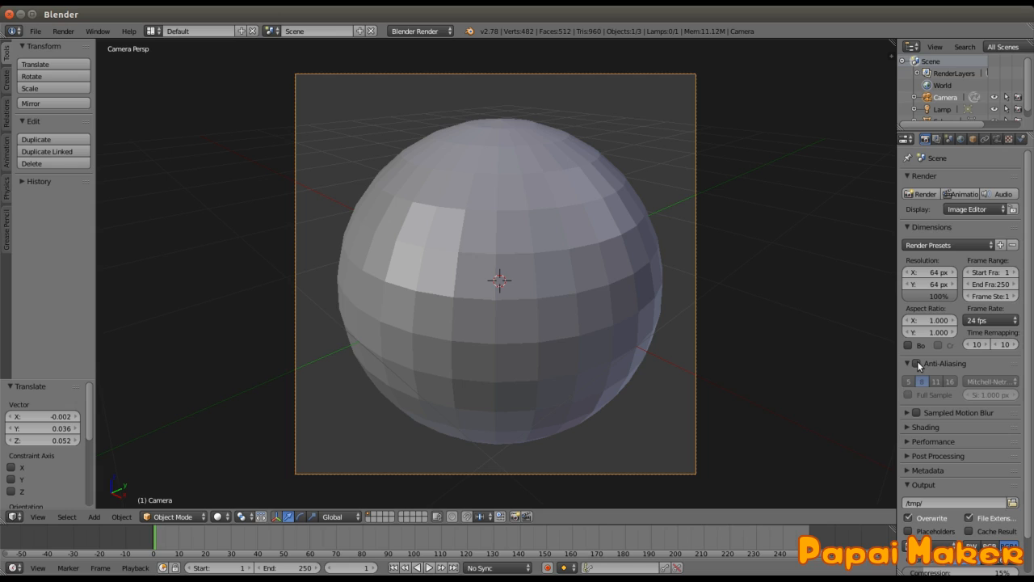
pyautogui.press('F12')
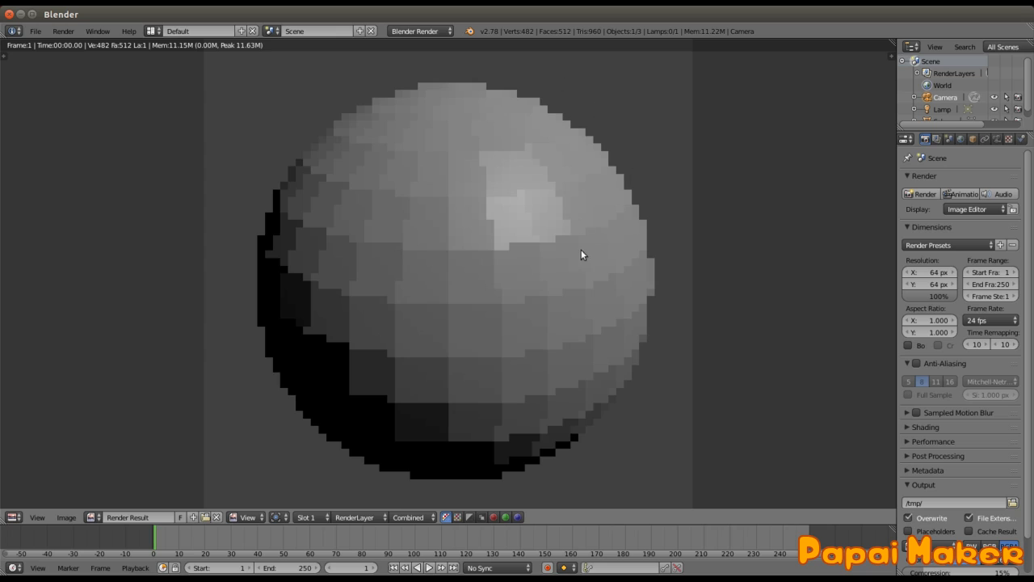
pyautogui.scroll(-6, 581, 255)
pyautogui.scroll(4, 475, 280)
pyautogui.press('Escape')
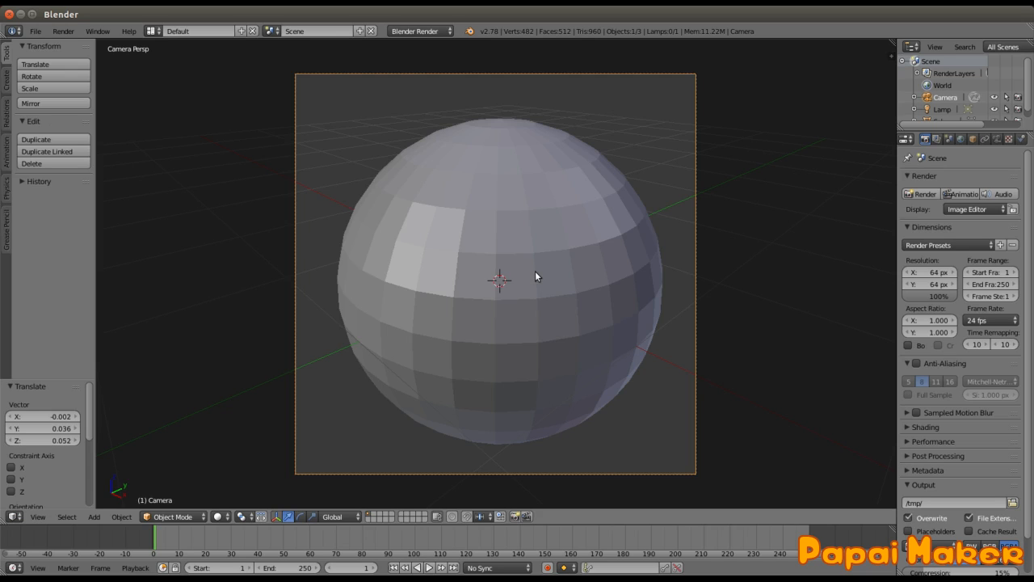
# Save the scene in the blender folder under the file name pixelart
pyautogui.hotkey('ctrl', 's')
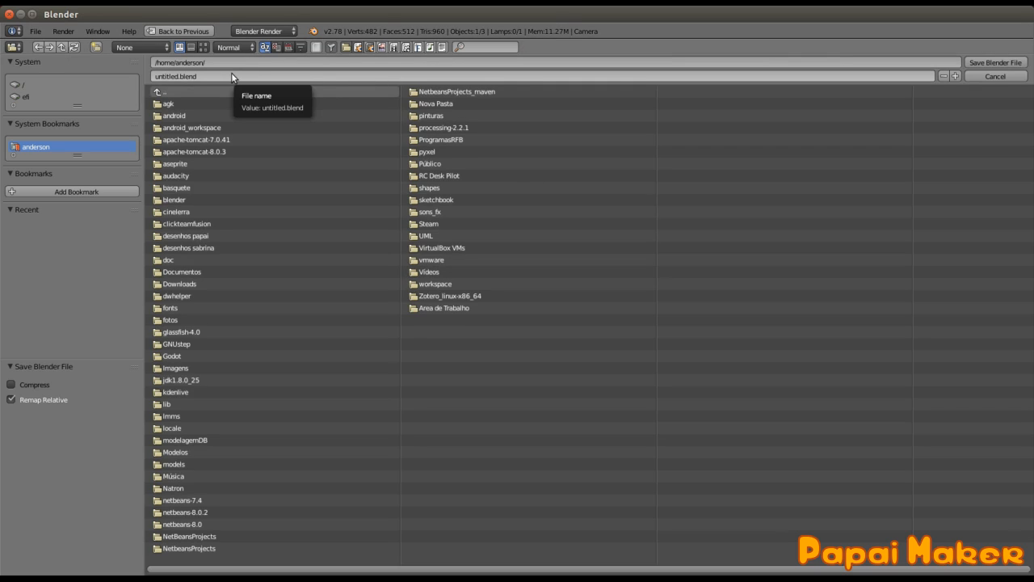
pyautogui.click(182, 199)
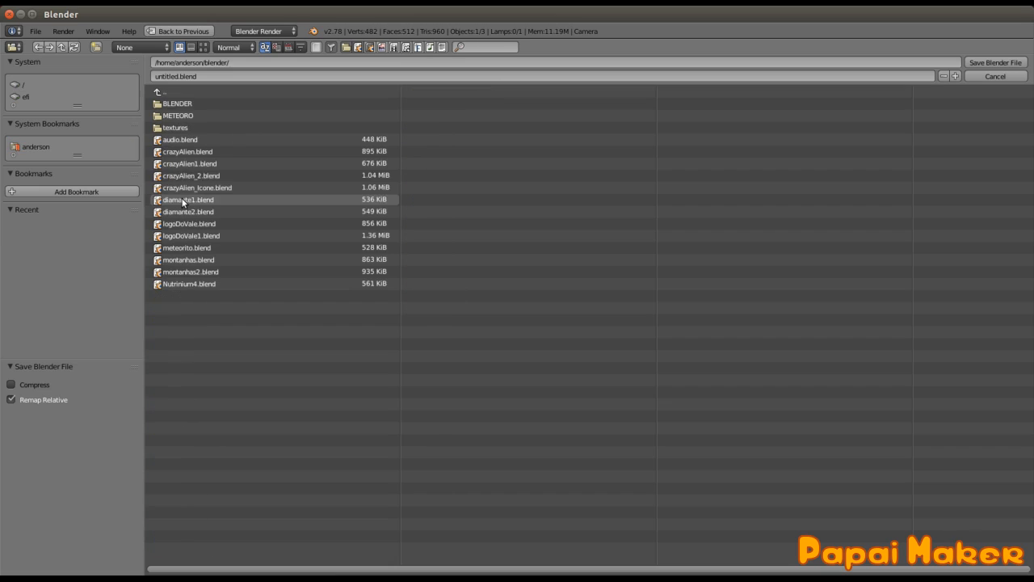
pyautogui.click(213, 76)
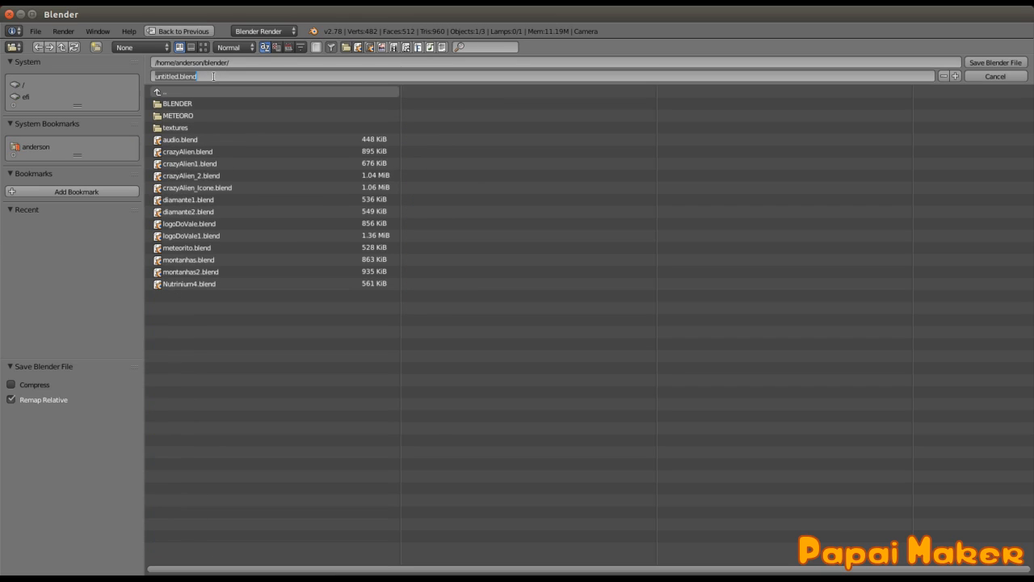
pyautogui.write('pixelart')
pyautogui.press('Return')
pyautogui.click(995, 63)
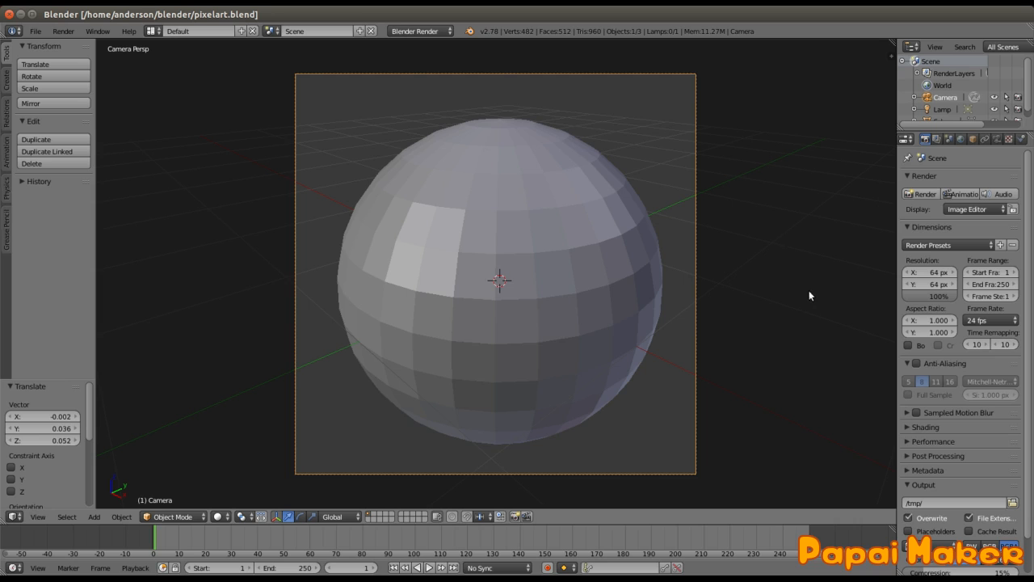
# Apply smooth shading to the sphere and render it to inspect the shading
pyautogui.scroll(-4, 588, 302)
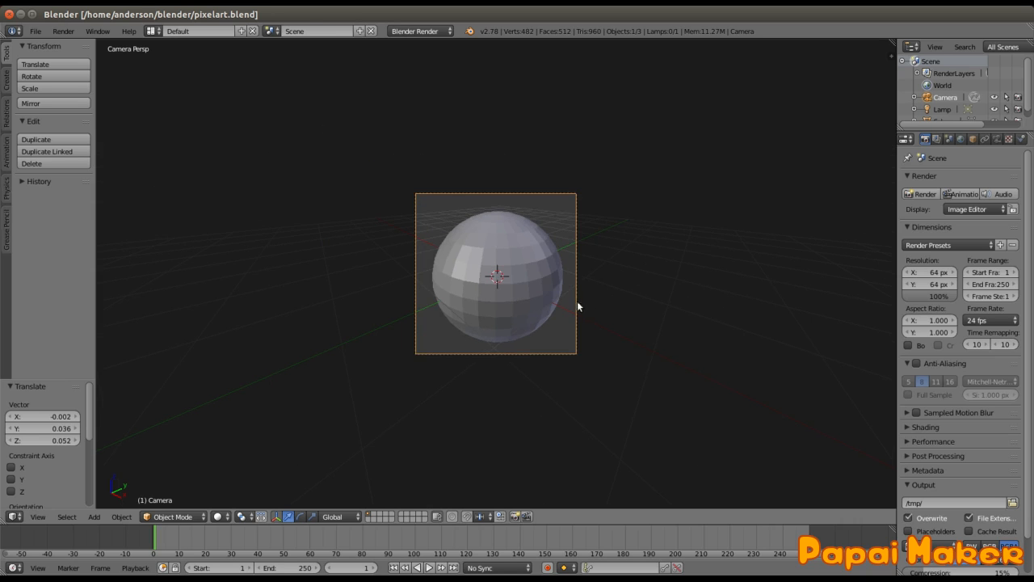
pyautogui.moveTo(577, 302); pyautogui.dragTo(512, 320, button='middle')
pyautogui.scroll(-5, 512, 315)
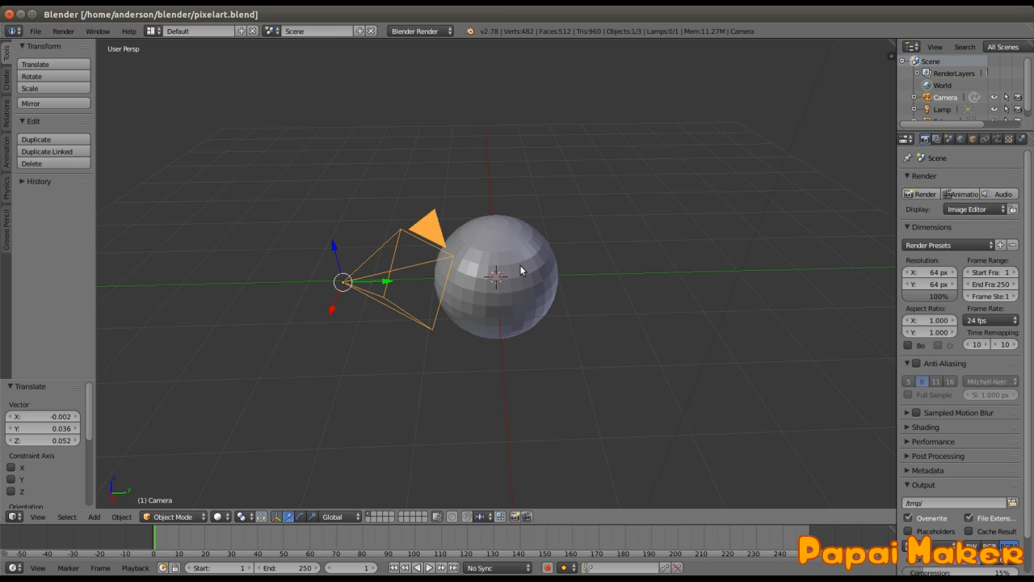
pyautogui.moveTo(439, 318); pyautogui.dragTo(553, 287, button='middle')
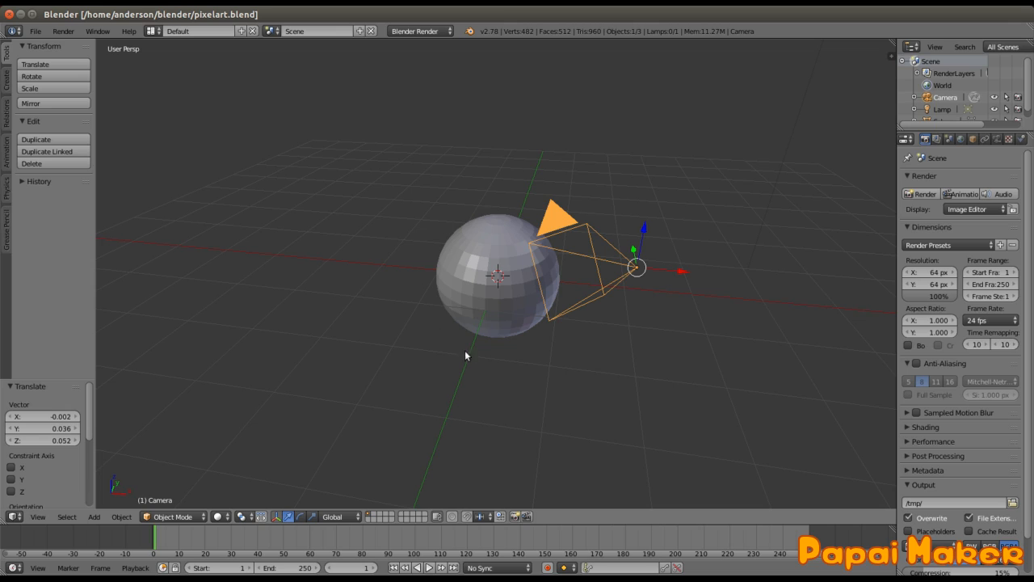
pyautogui.rightClick(476, 251)
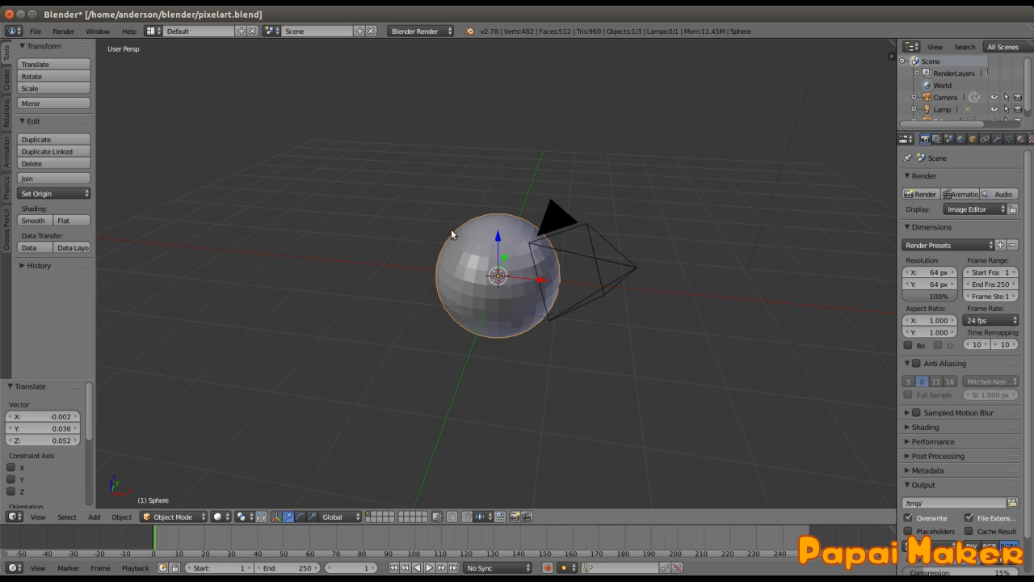
pyautogui.click(36, 221)
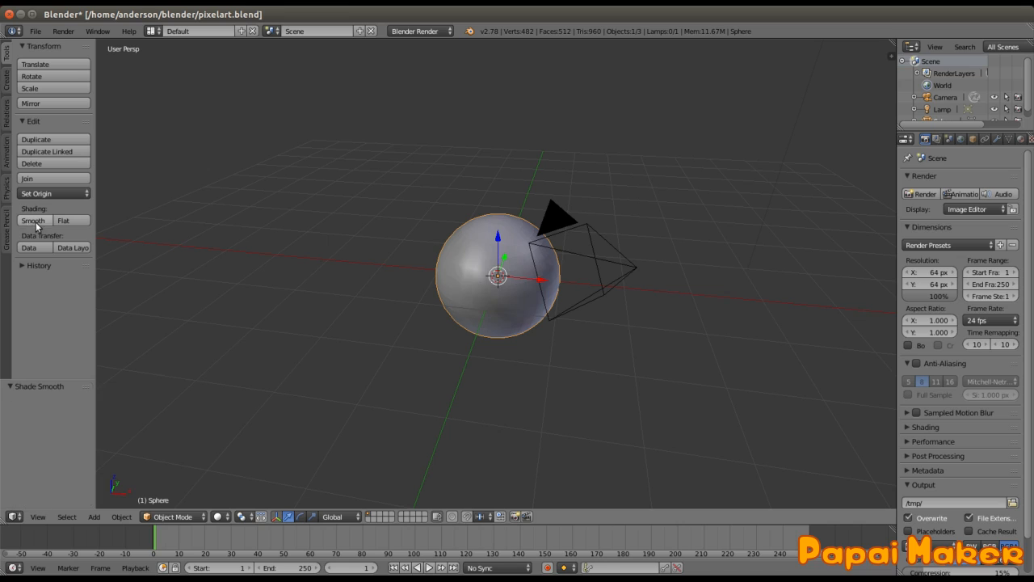
pyautogui.press('F12')
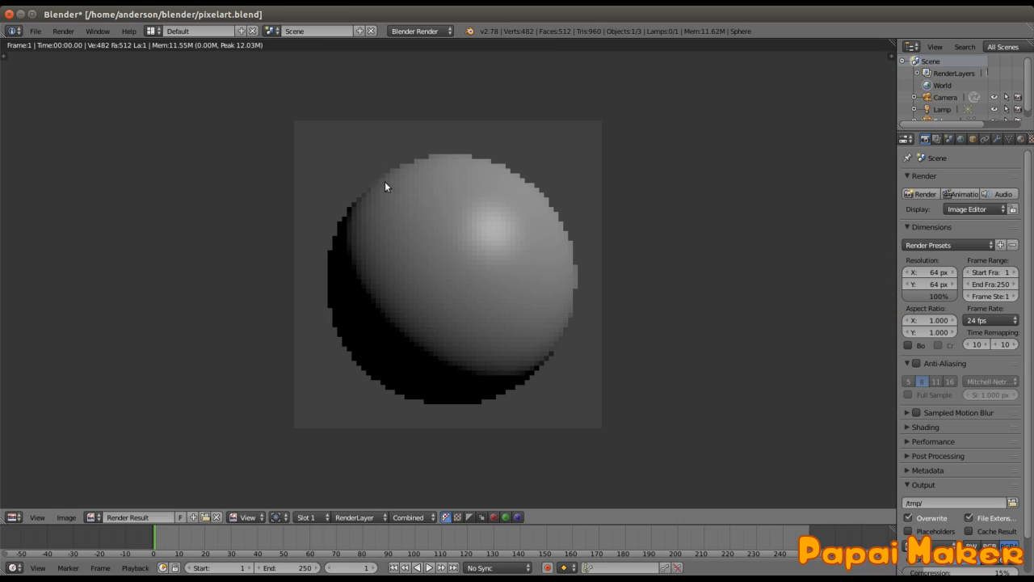
pyautogui.scroll(4, 569, 268)
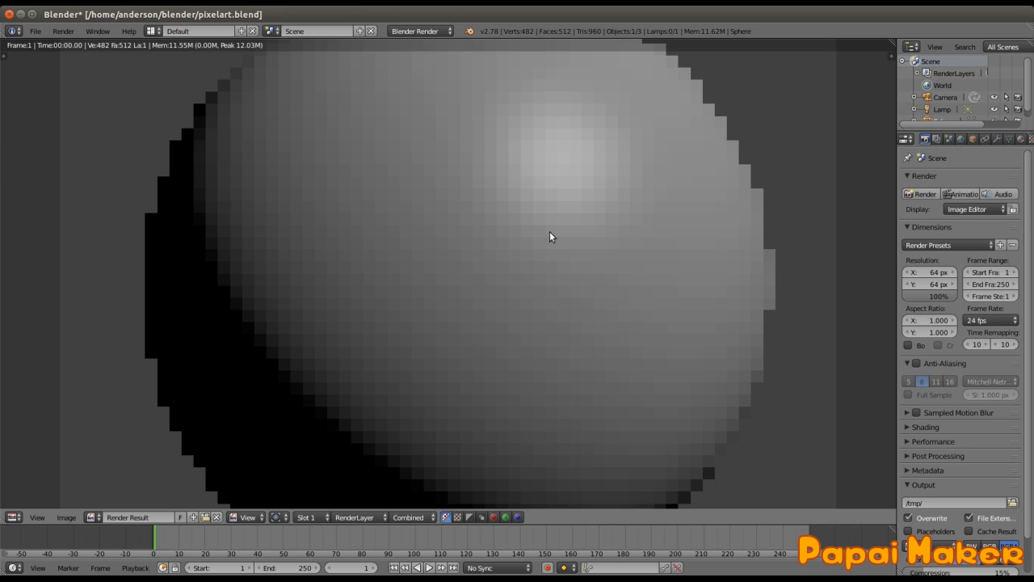
pyautogui.scroll(-4, 535, 256)
pyautogui.press('Escape')
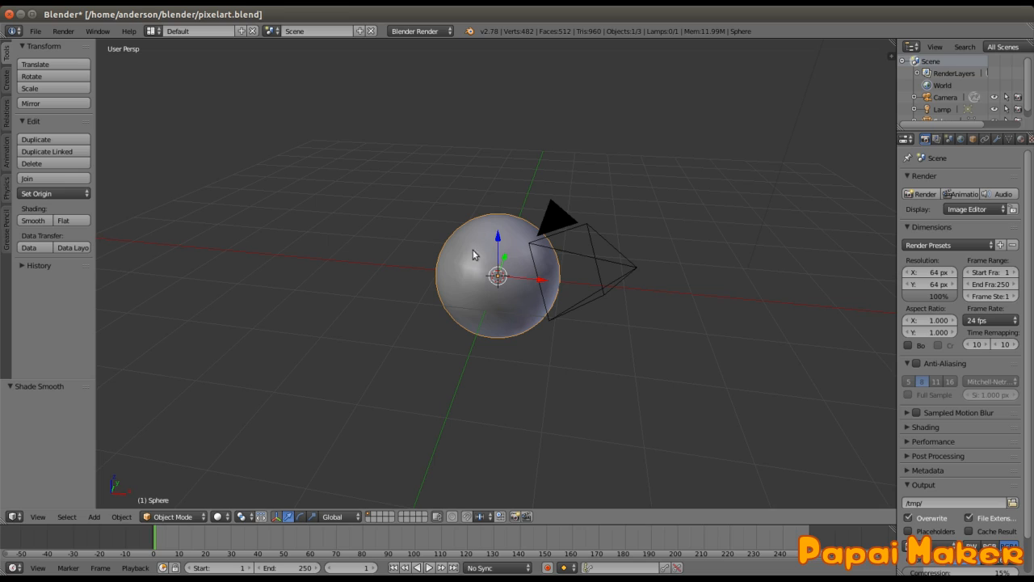
# Add a new material to the sphere and name it copa
pyautogui.click(1021, 140)
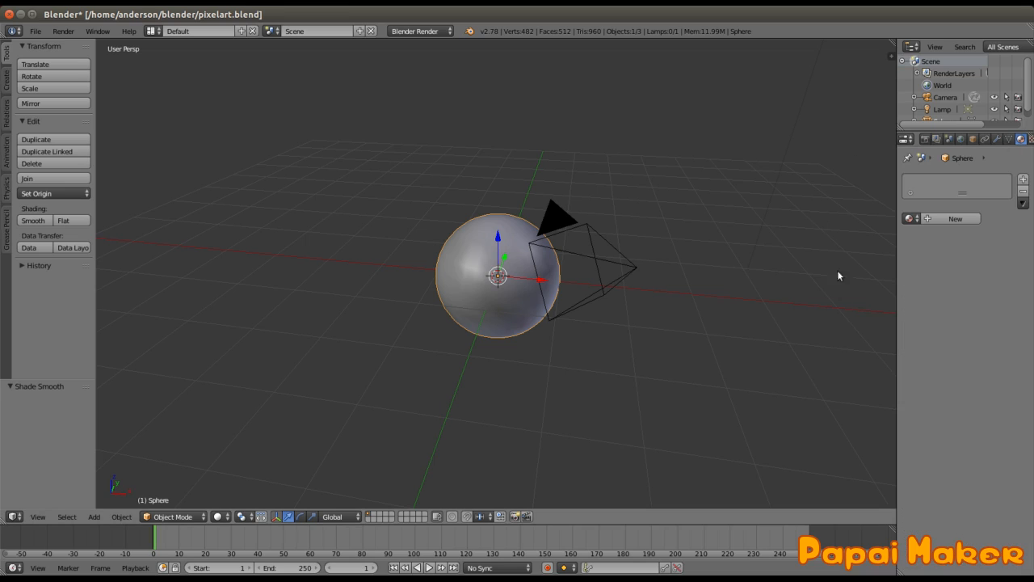
pyautogui.click(954, 219)
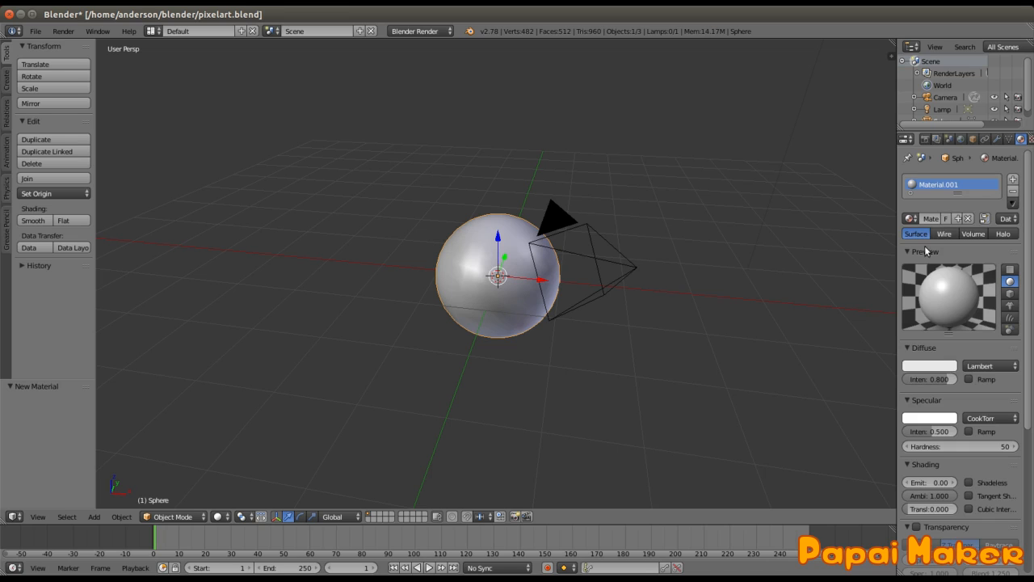
pyautogui.click(966, 189)
pyautogui.write('copa')
pyautogui.press('Return')
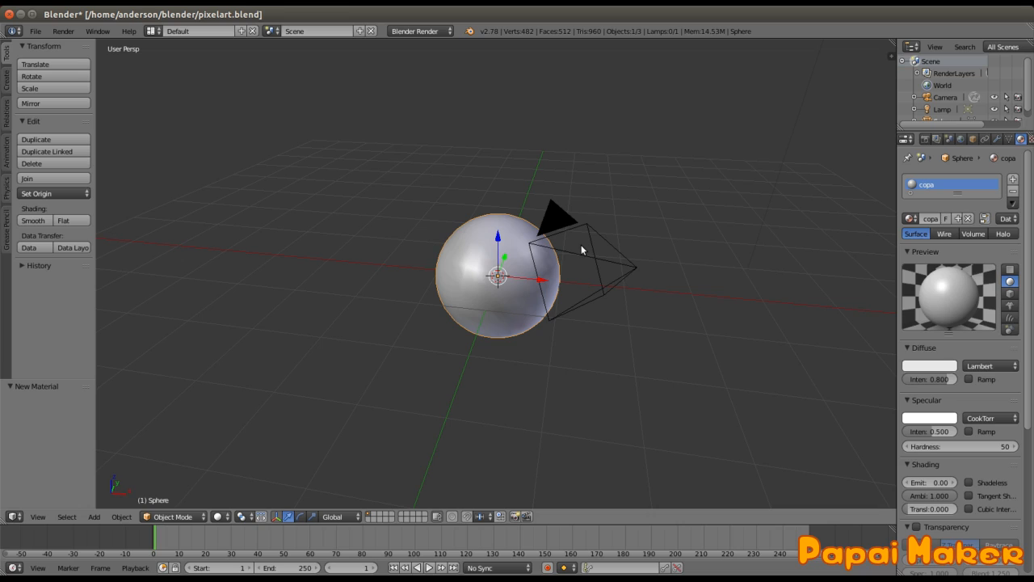
# Save the changes over the existing pixelart.blend file
pyautogui.hotkey('ctrl', 's')
pyautogui.click(649, 238)
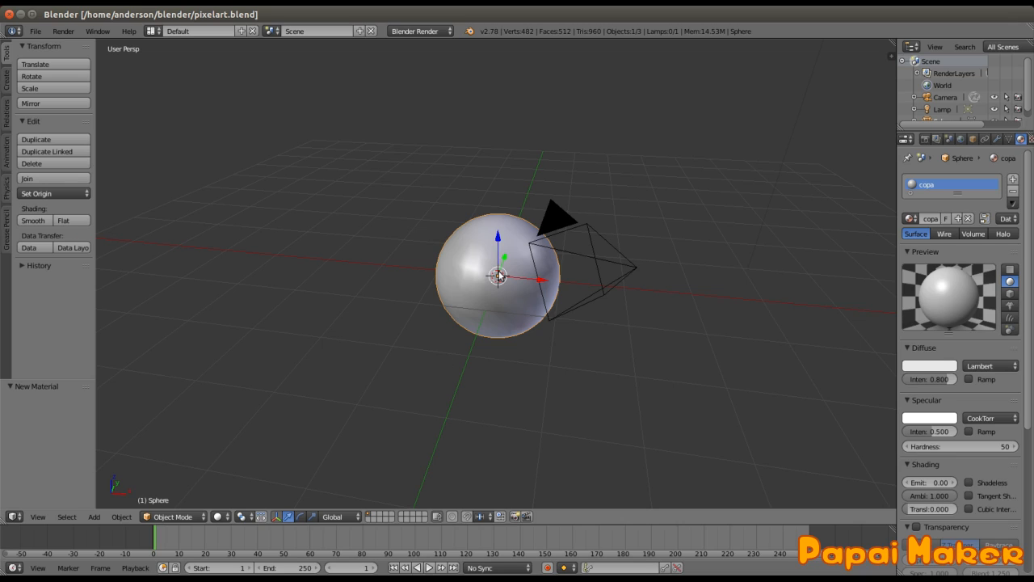
pyautogui.hotkey('ctrl', 's')
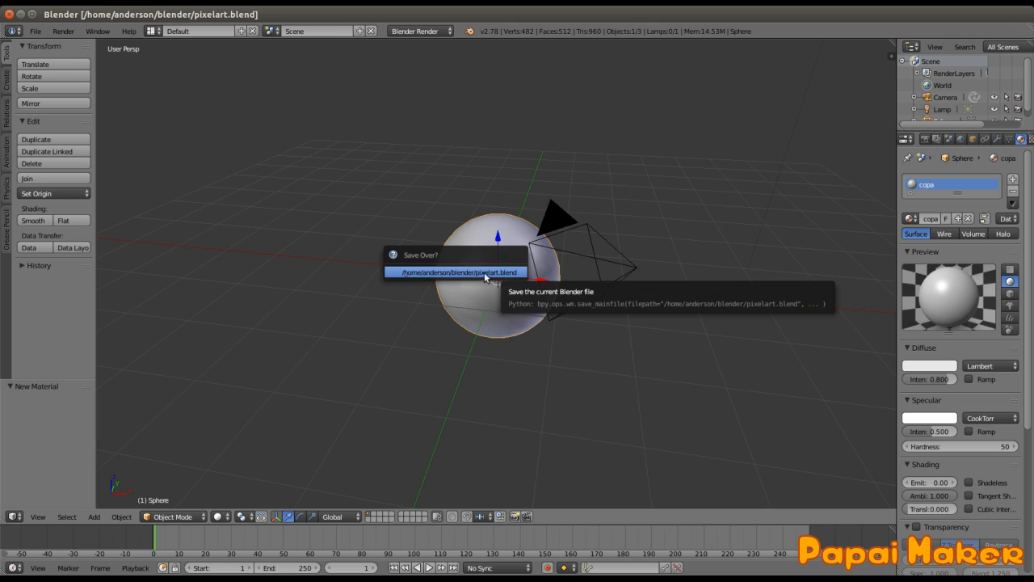
pyautogui.click(441, 273)
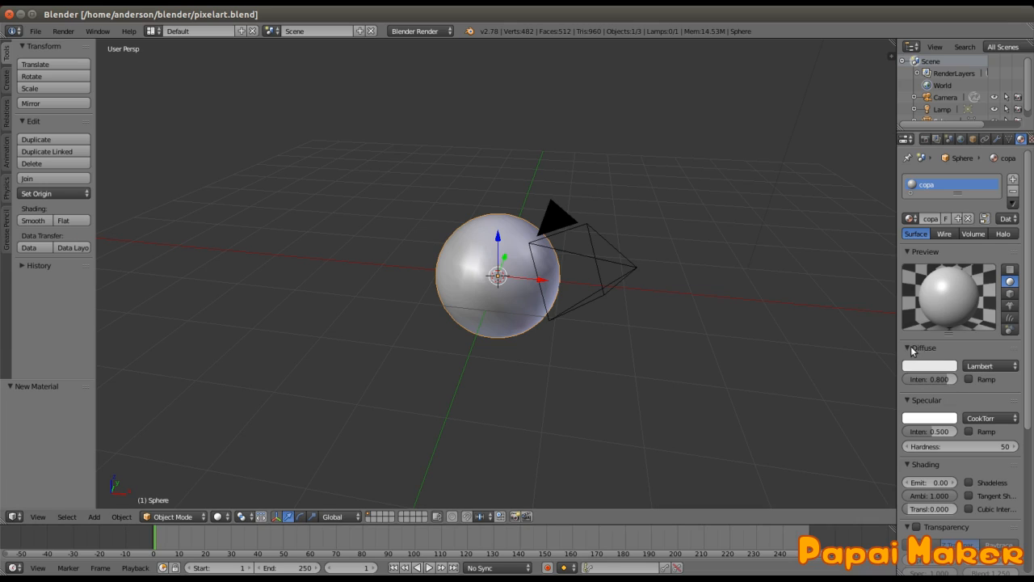
# Set the copa material's diffuse intensity to 1 and specular intensity to 0, and render to check the shading
pyautogui.click(937, 379)
pyautogui.write('1')
pyautogui.press('Return')
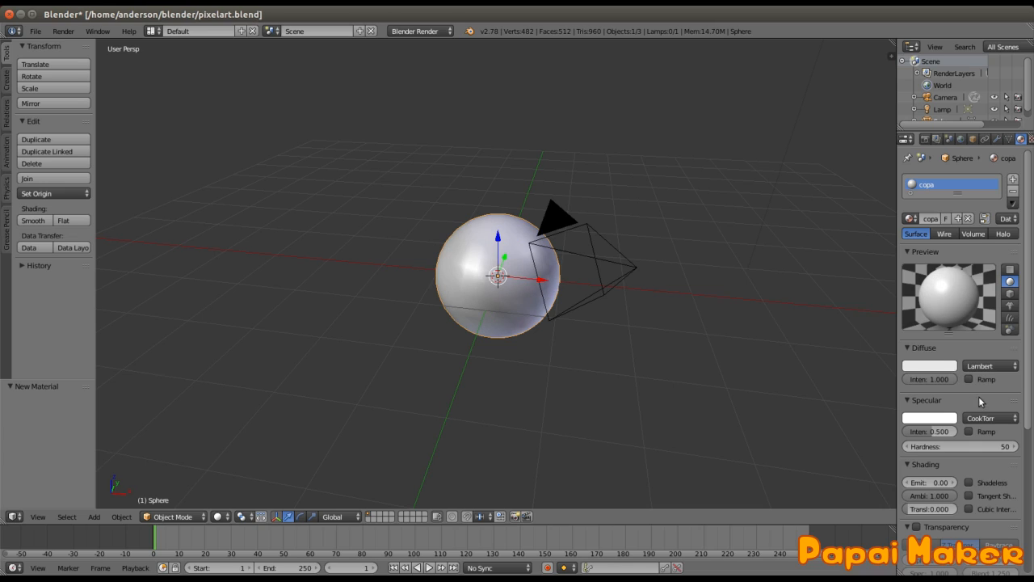
pyautogui.click(930, 431)
pyautogui.write('0')
pyautogui.press('Return')
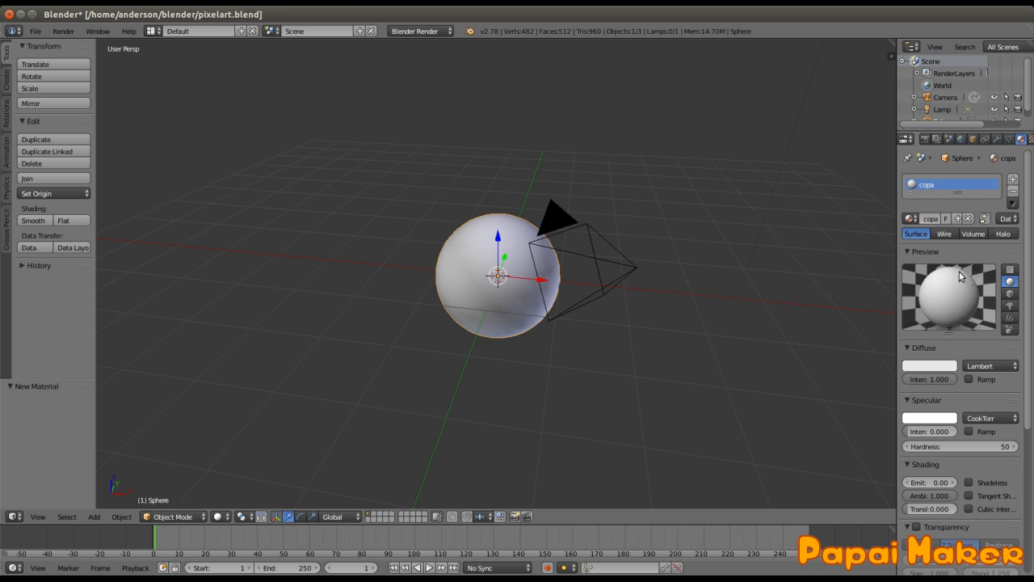
pyautogui.press('F12')
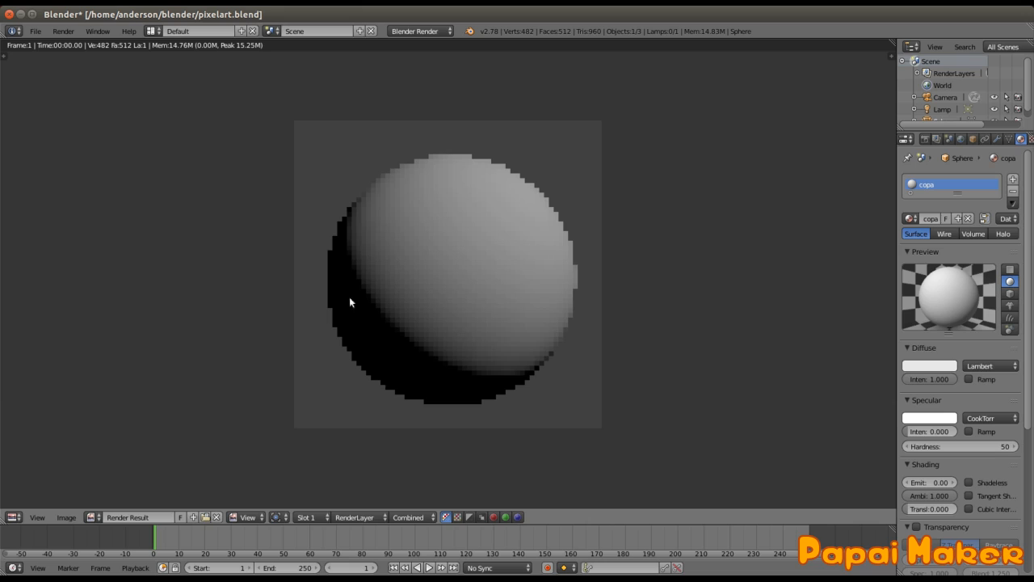
pyautogui.press('Escape')
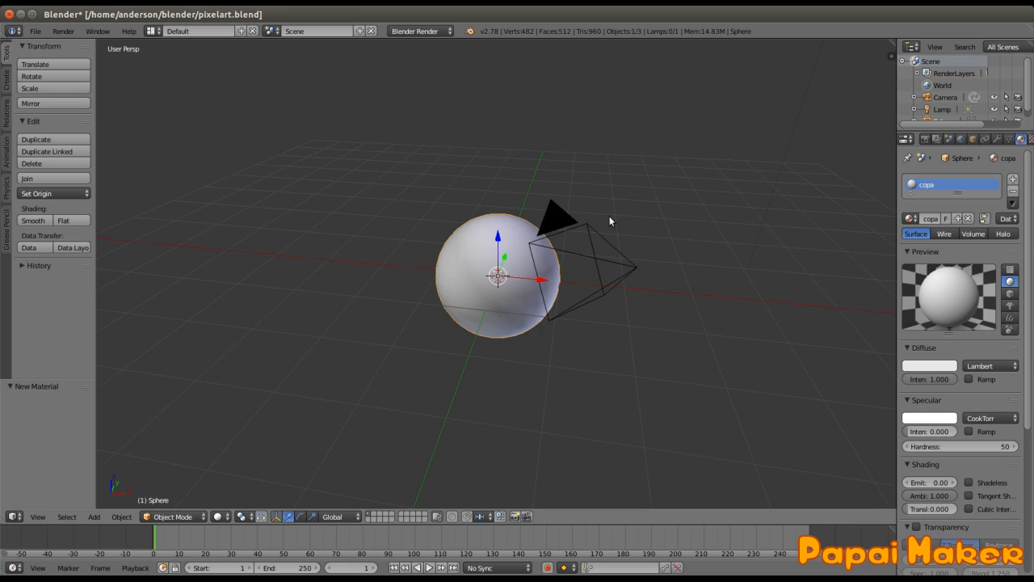
# Enable the diffuse colour ramp on the copa material and set the alpha of its stop at position 0 to 1
pyautogui.click(969, 378)
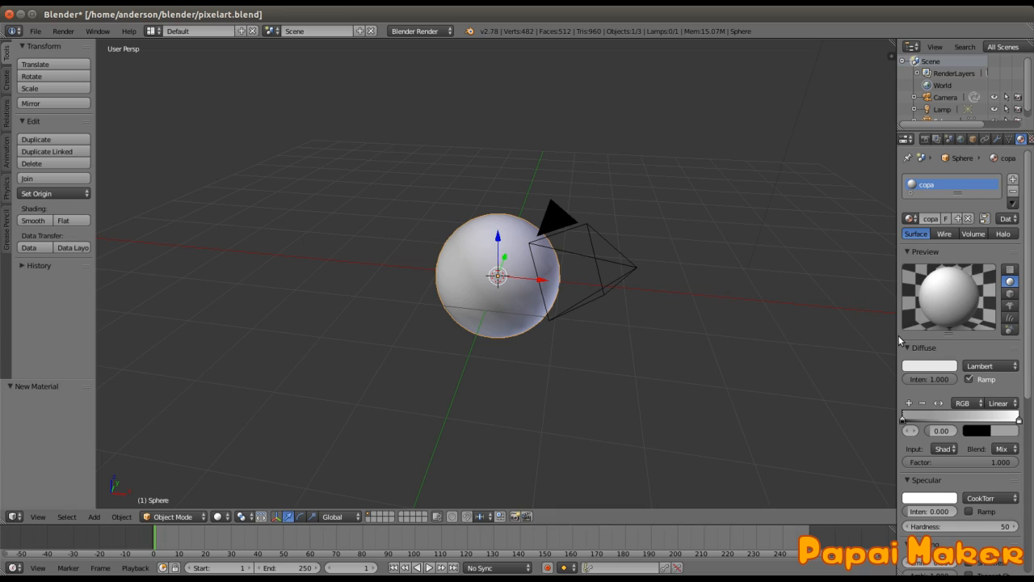
pyautogui.click(1018, 420)
pyautogui.click(905, 419)
pyautogui.click(1018, 420)
pyautogui.click(906, 420)
pyautogui.moveTo(910, 415); pyautogui.dragTo(897, 415)
pyautogui.click(997, 433)
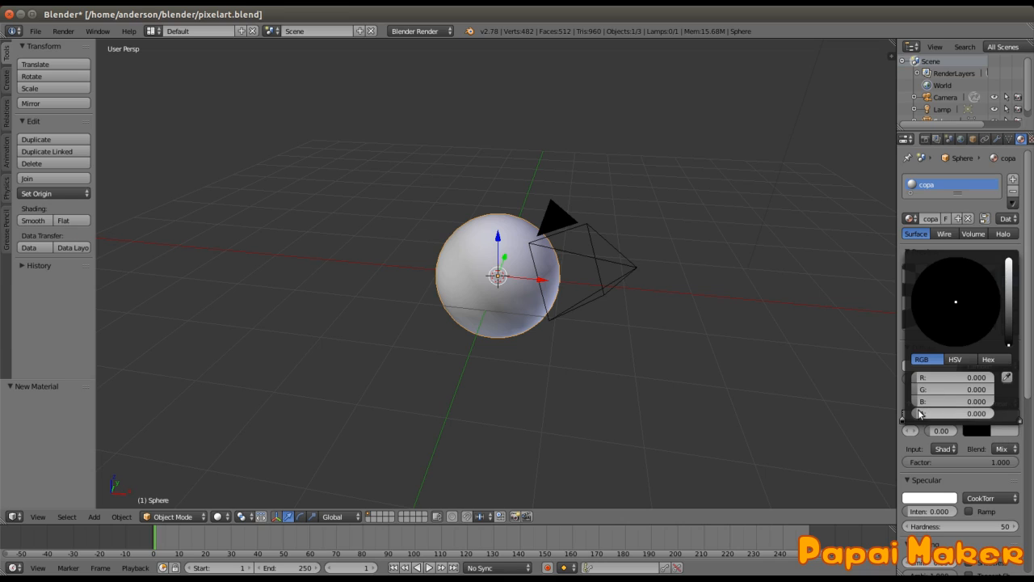
pyautogui.moveTo(919, 414); pyautogui.dragTo(991, 414)
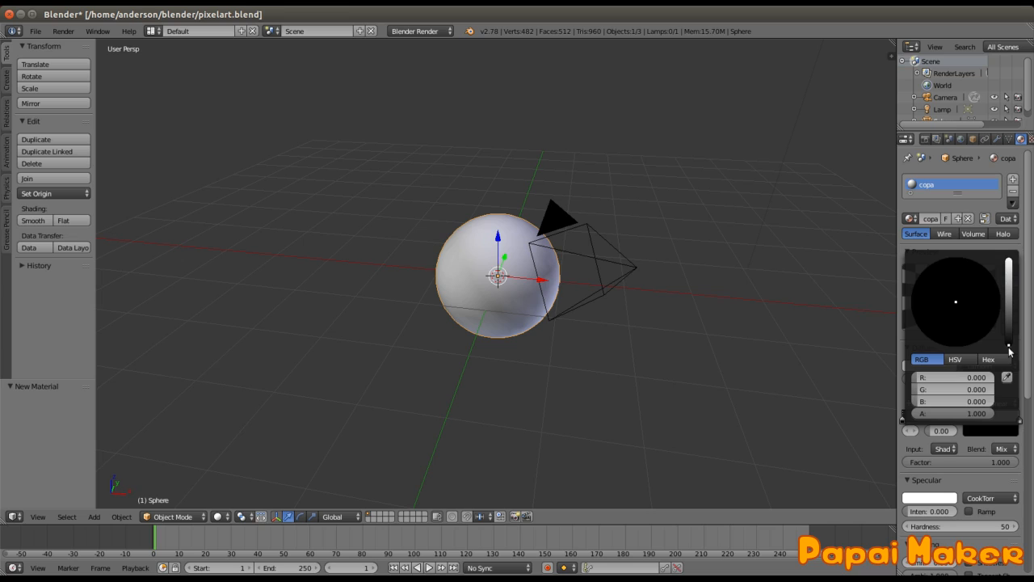
# Colour the diffuse ramp's stop at position 0 a dark bluish green
pyautogui.moveTo(1008, 343); pyautogui.dragTo(1009, 329)
pyautogui.moveTo(948, 279); pyautogui.dragTo(942, 281)
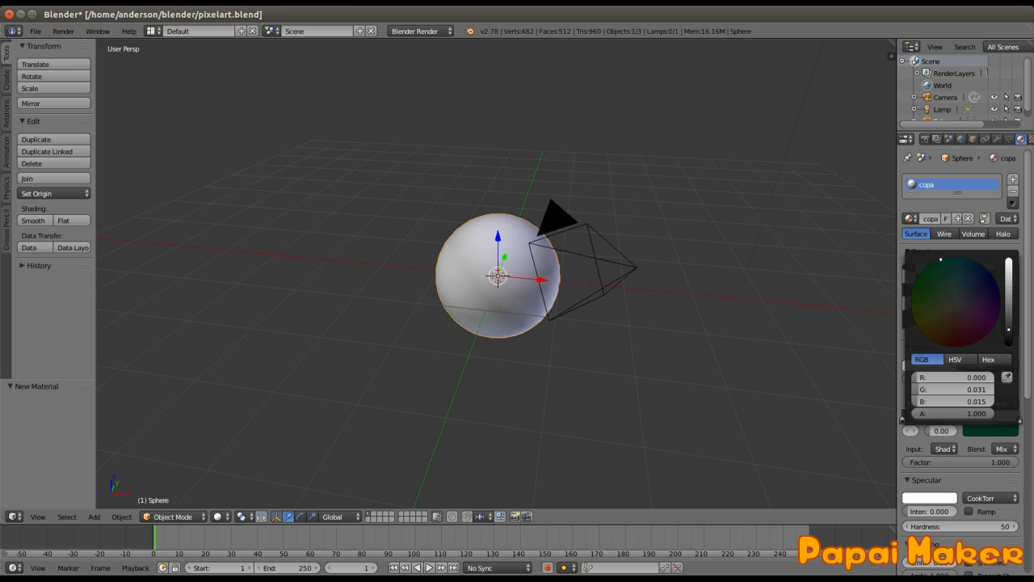
pyautogui.moveTo(1009, 327); pyautogui.dragTo(1009, 287)
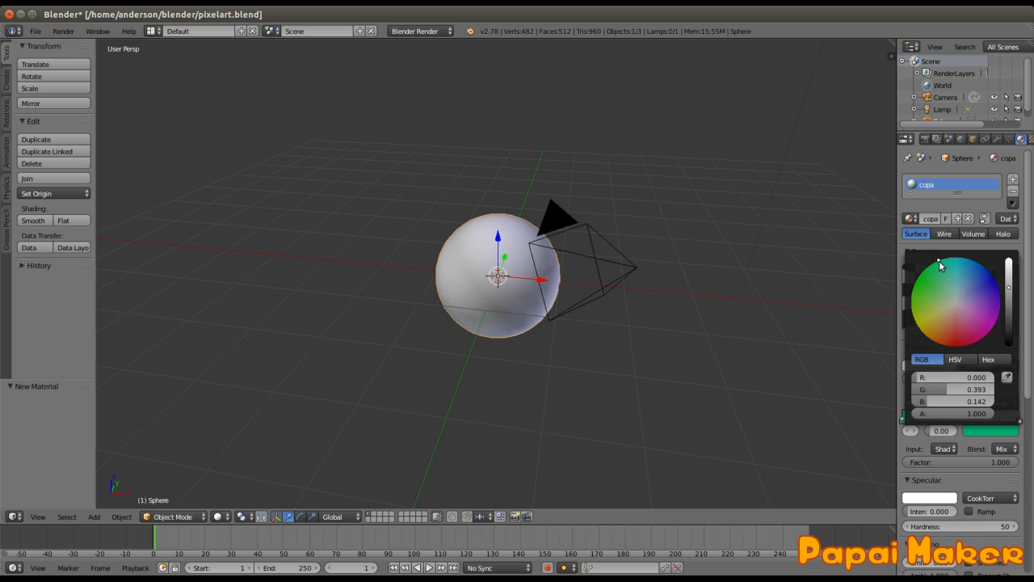
pyautogui.moveTo(942, 268)
pyautogui.mouseDown()
pyautogui.moveTo(952, 283)
pyautogui.moveTo(918, 276)
pyautogui.mouseUp()
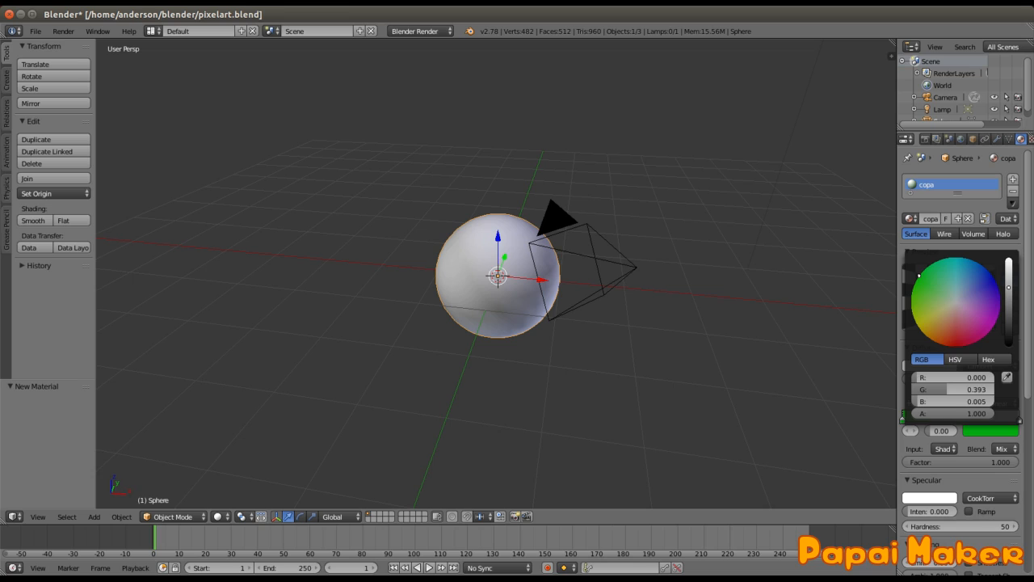
pyautogui.moveTo(1008, 286)
pyautogui.mouseDown()
pyautogui.moveTo(1008, 298)
pyautogui.moveTo(1009, 285)
pyautogui.mouseUp()
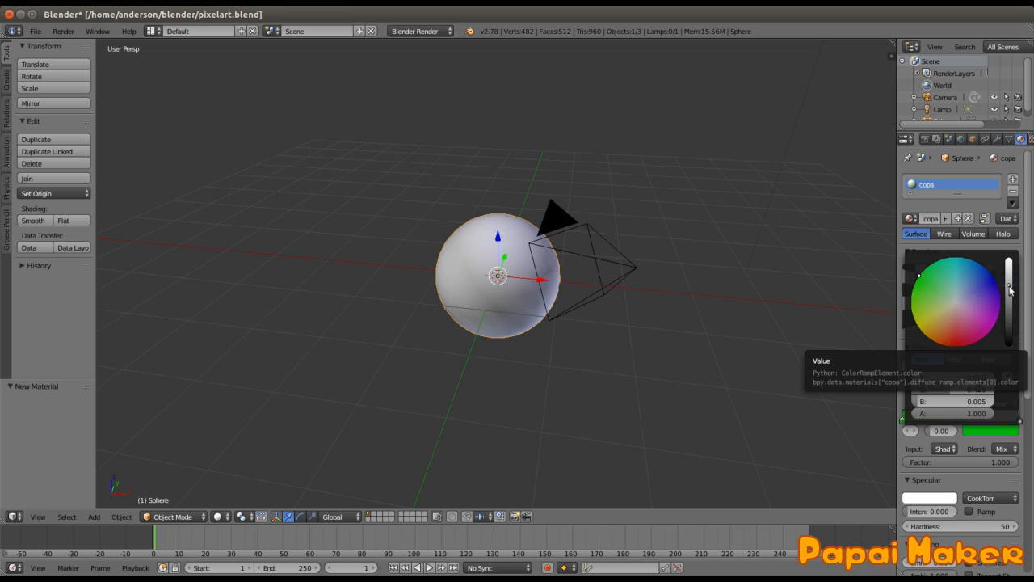
pyautogui.moveTo(1009, 289); pyautogui.dragTo(1009, 321)
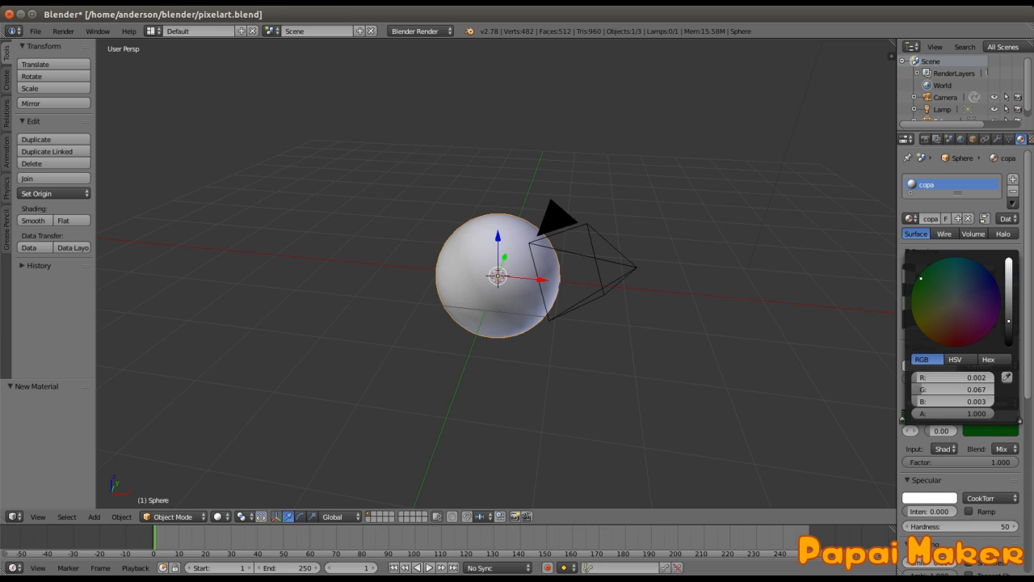
pyautogui.moveTo(921, 277); pyautogui.dragTo(924, 269)
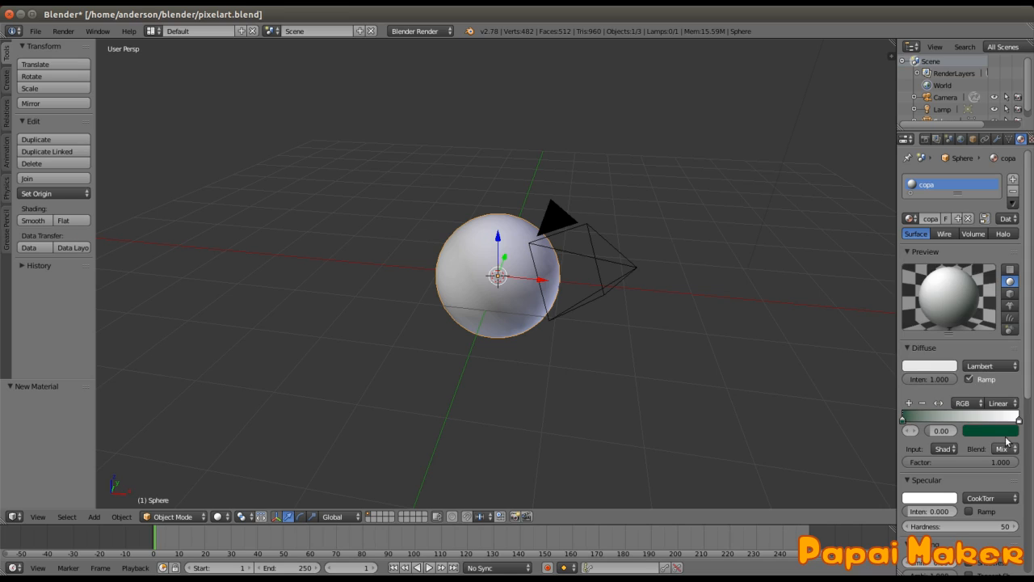
# Colour the ramp's stop at position 1 a yellowish green and render the sphere to check the gradient
pyautogui.click(1022, 422)
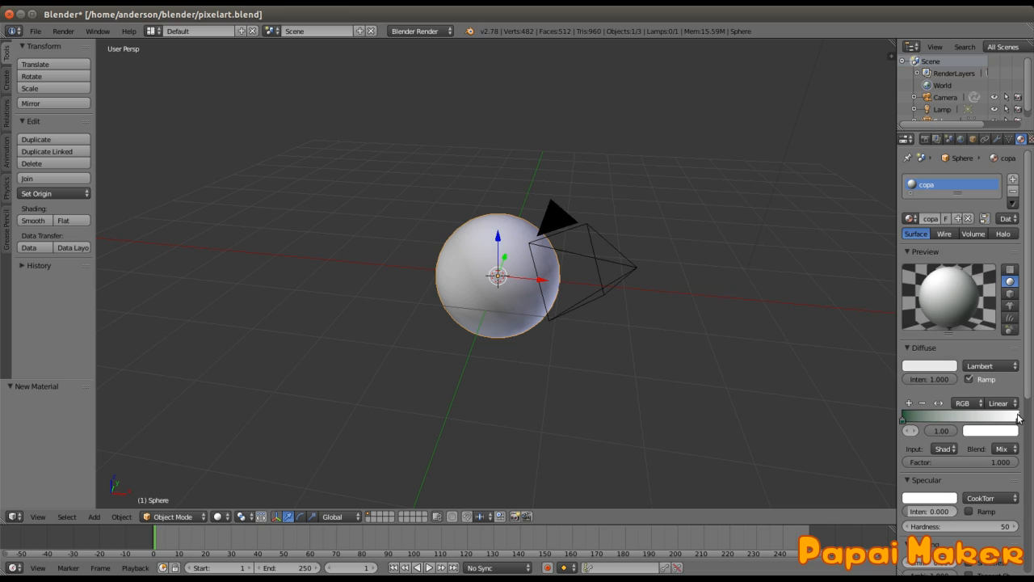
pyautogui.click(1006, 432)
pyautogui.moveTo(931, 283); pyautogui.dragTo(911, 310)
pyautogui.moveTo(1008, 262); pyautogui.dragTo(1008, 299)
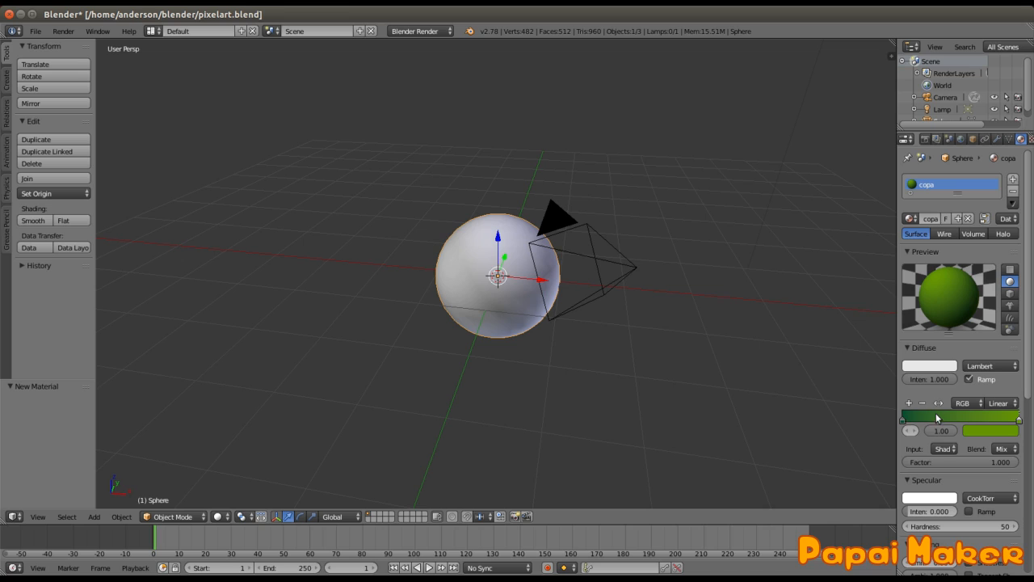
pyautogui.press('F12')
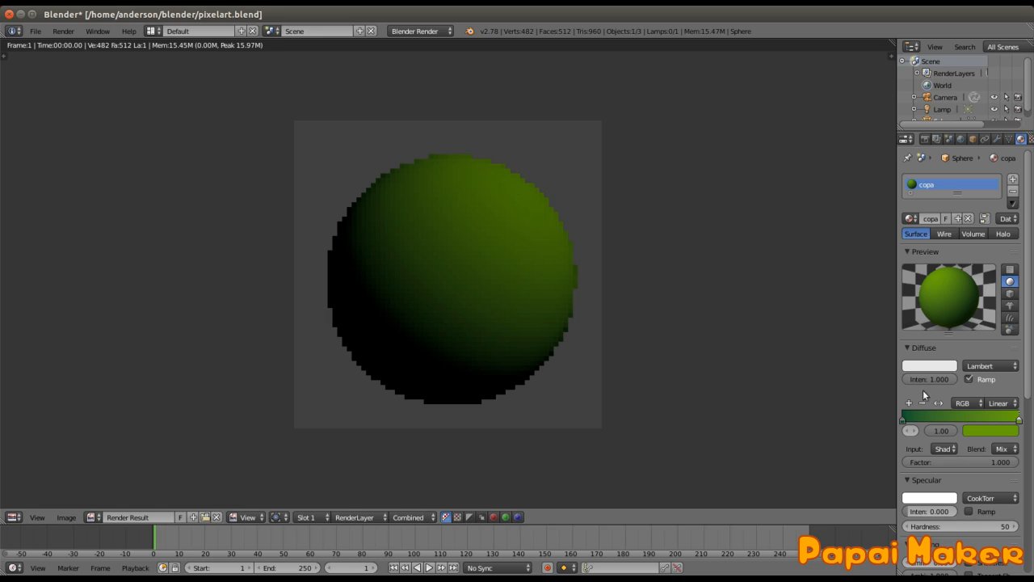
pyautogui.press('Escape')
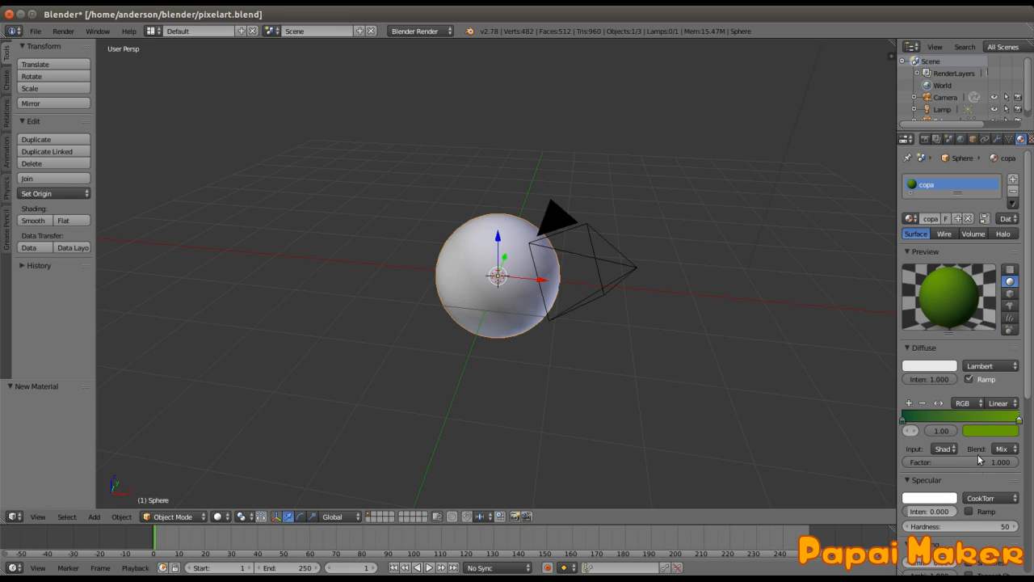
# Set the diffuse ramp's input to Result and its interpolation to Constant
pyautogui.click(943, 448)
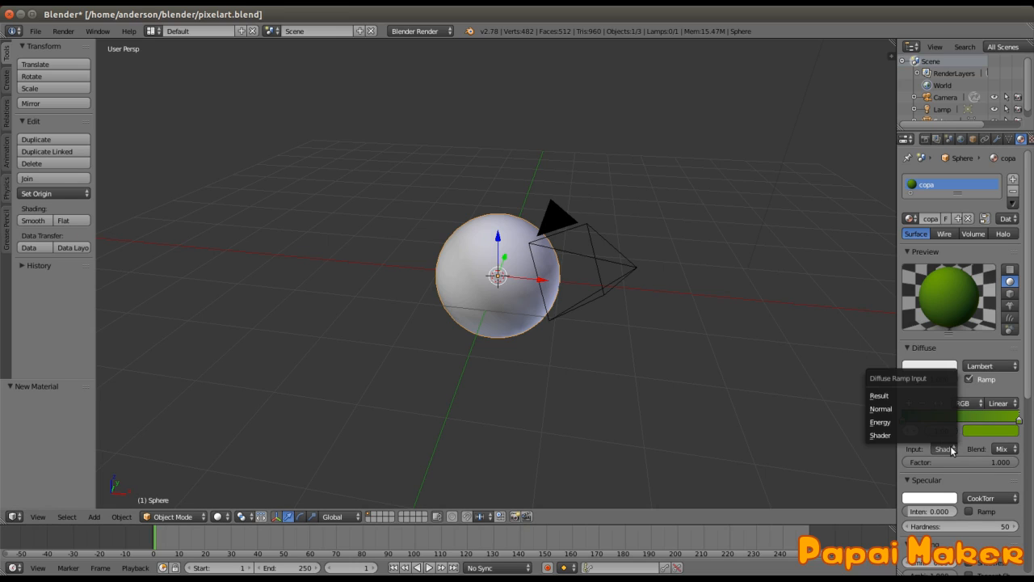
pyautogui.click(888, 396)
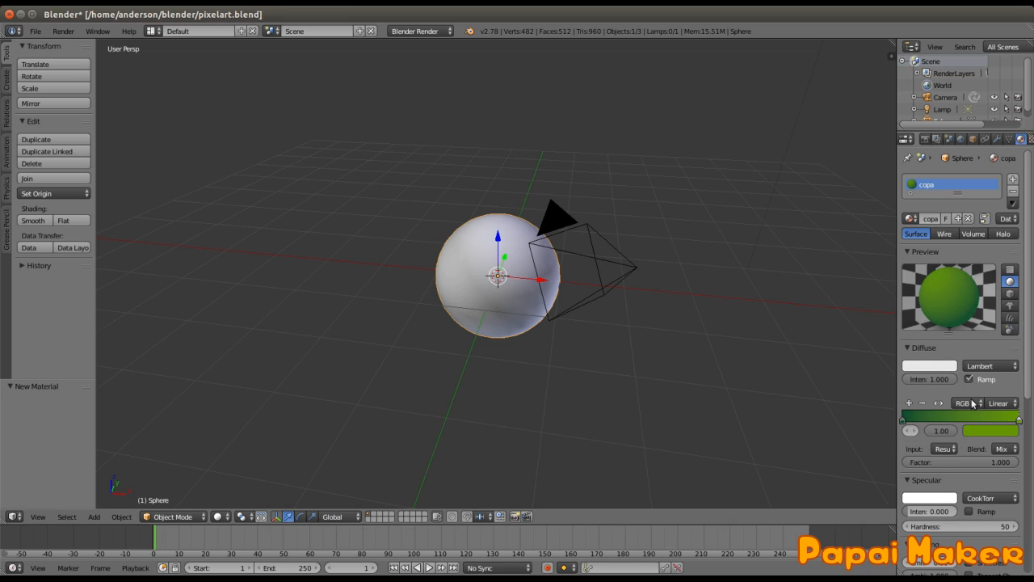
pyautogui.click(1005, 403)
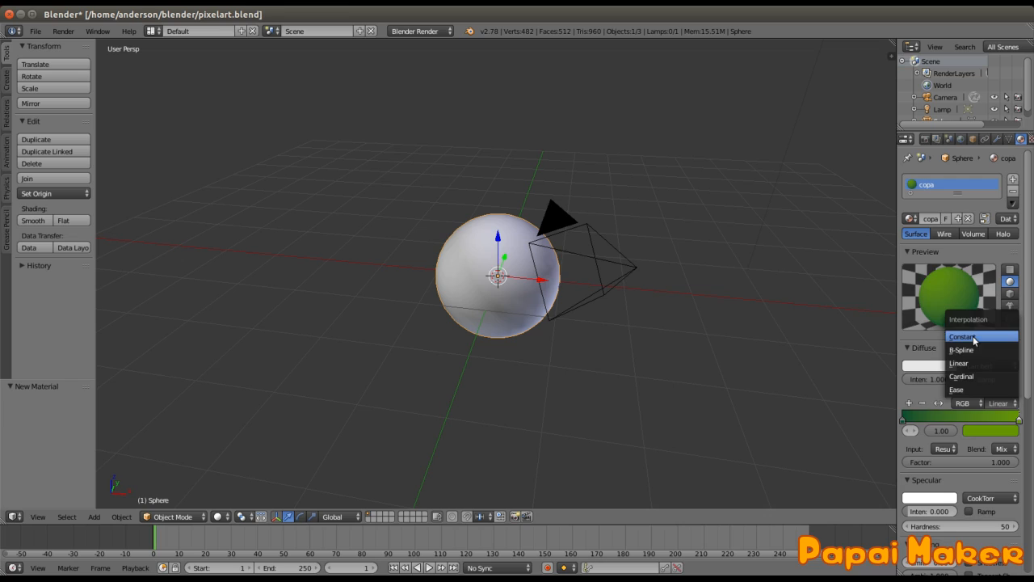
pyautogui.click(973, 338)
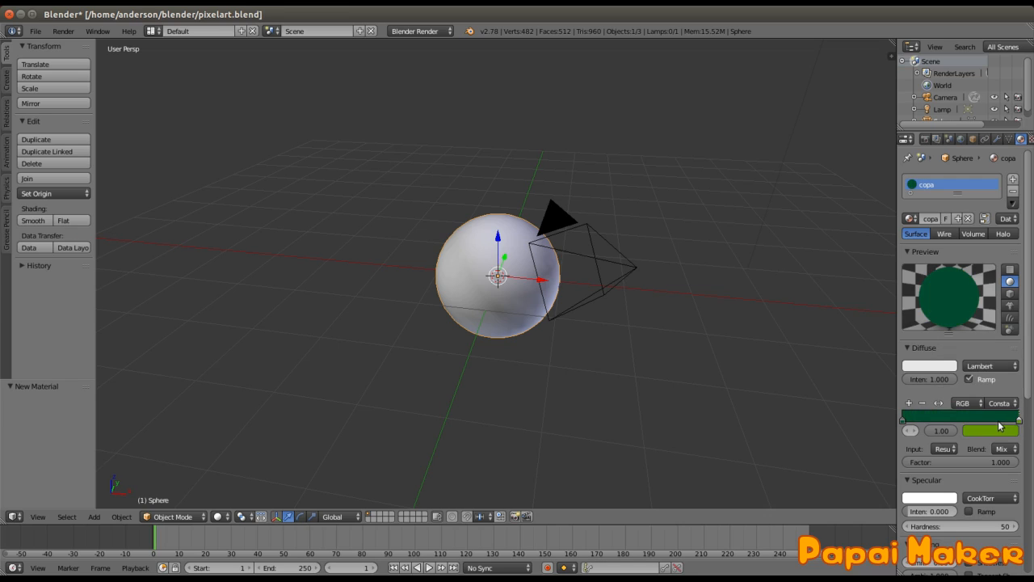
# Move the ramp's yellowish-green stop to position 0.51 and render the sphere to check the colour split
pyautogui.moveTo(1017, 417); pyautogui.dragTo(954, 420)
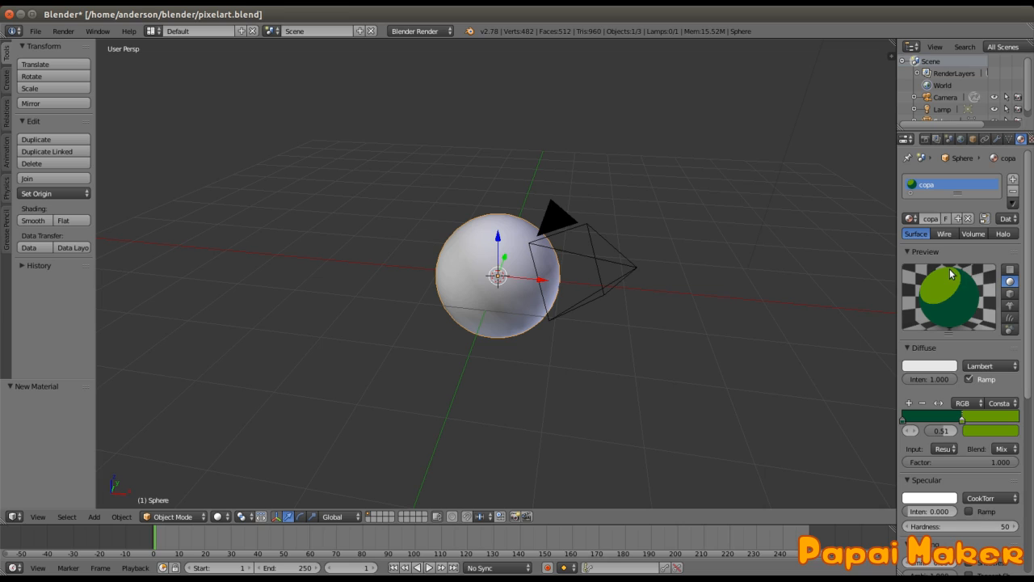
pyautogui.press('F12')
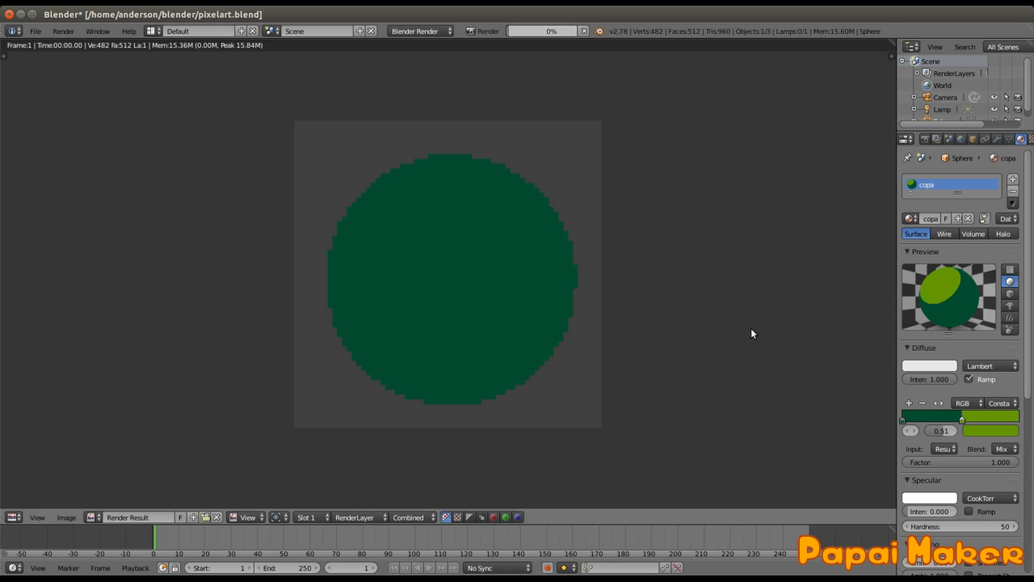
pyautogui.press('Escape')
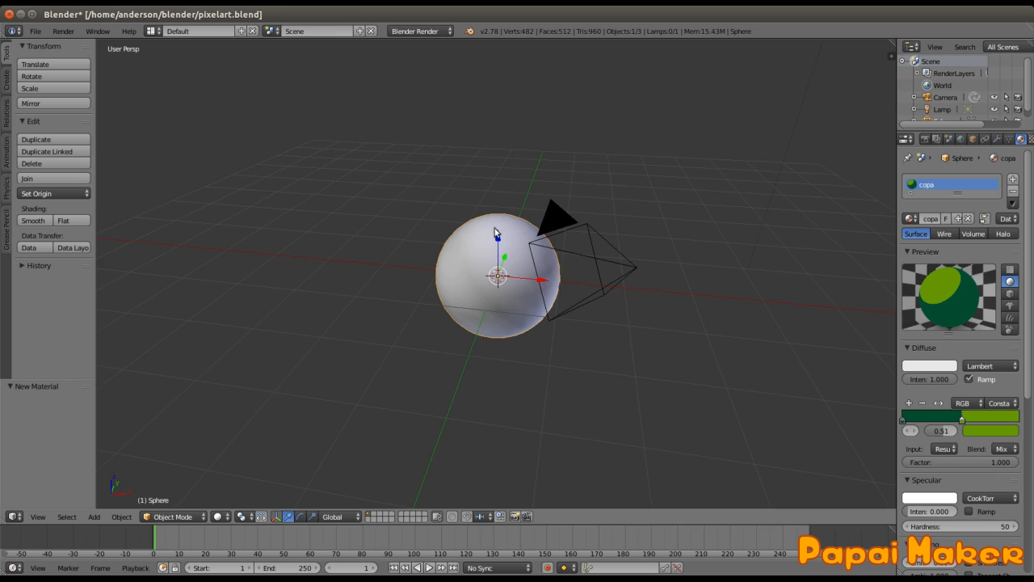
# Lower the lamp by about 4.56 units along the Z axis
pyautogui.scroll(-5, 600, 315)
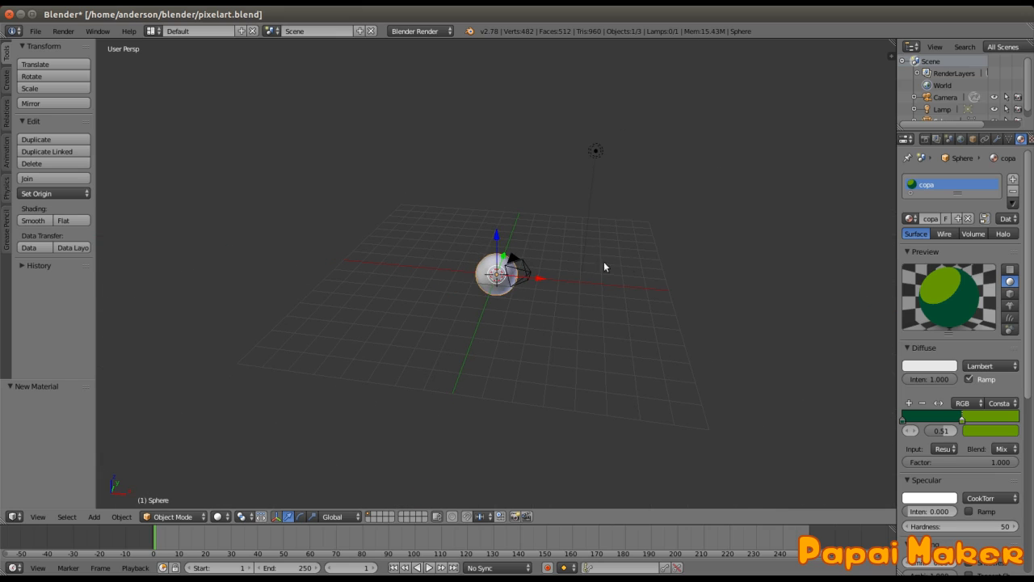
pyautogui.moveTo(649, 263); pyautogui.dragTo(617, 280, button='middle')
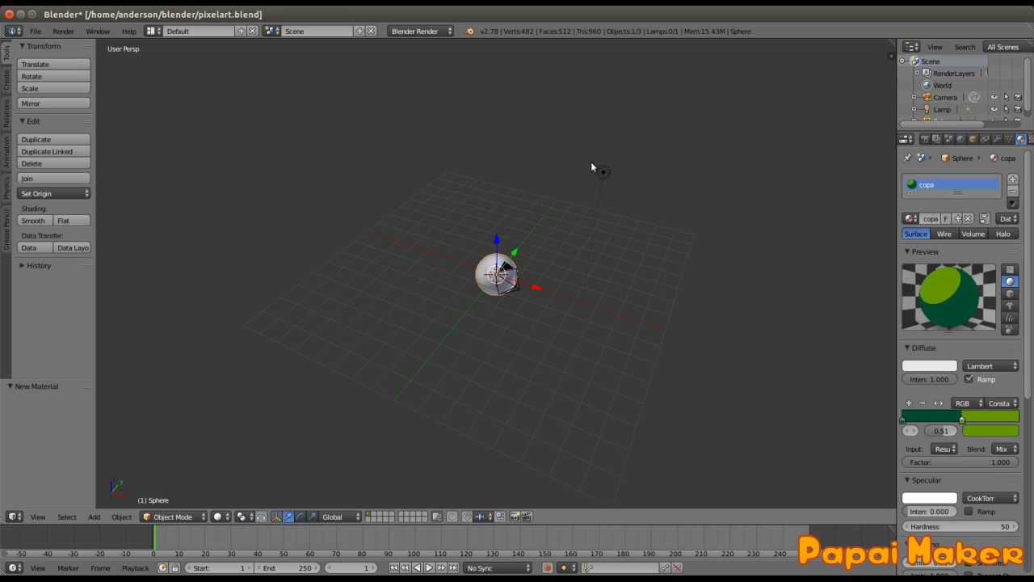
pyautogui.scroll(4, 708, 153)
pyautogui.moveTo(709, 153); pyautogui.dragTo(732, 166, button='middle')
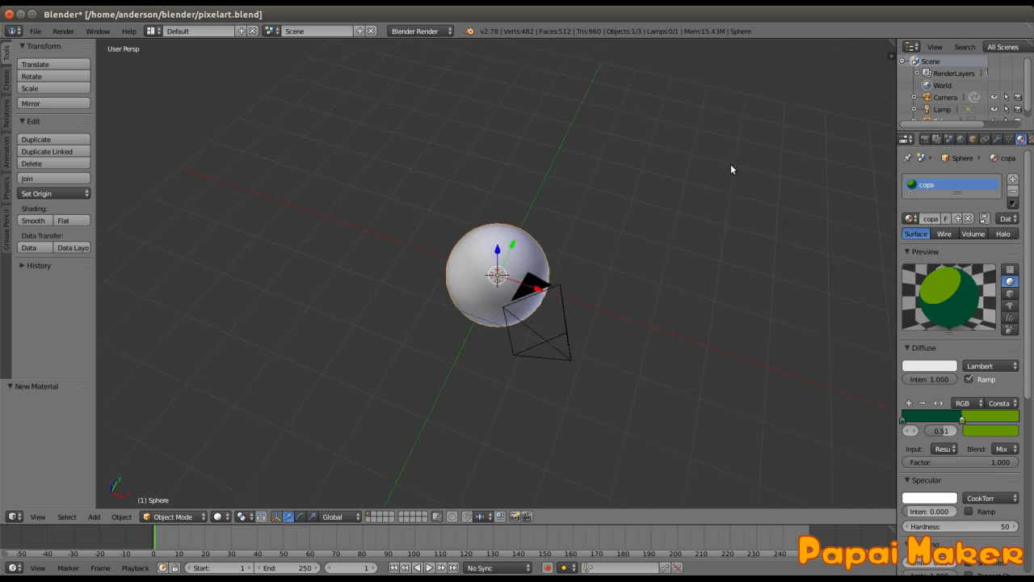
pyautogui.scroll(-4, 732, 189)
pyautogui.rightClick(613, 192)
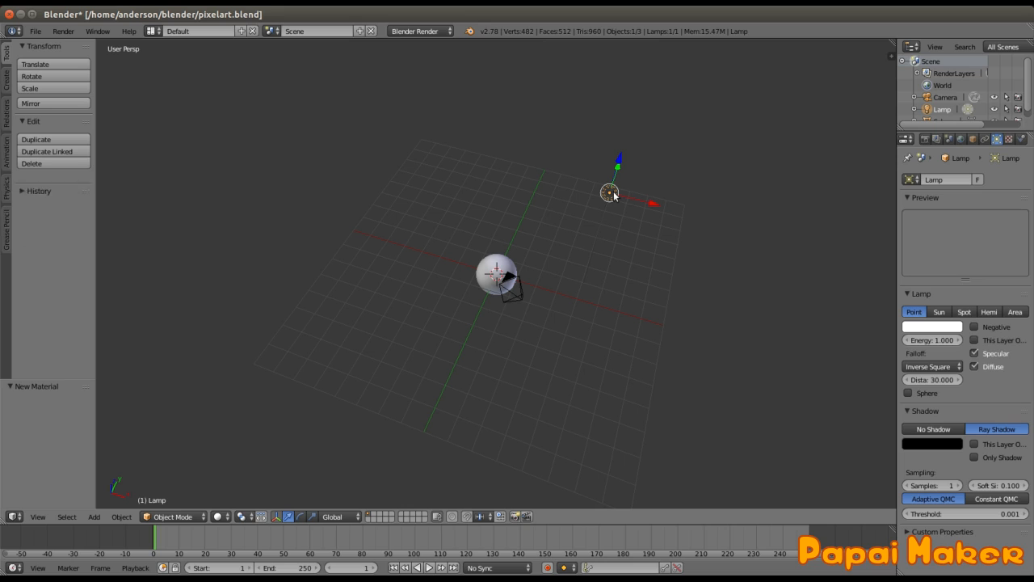
pyautogui.press('KP_Decimal')
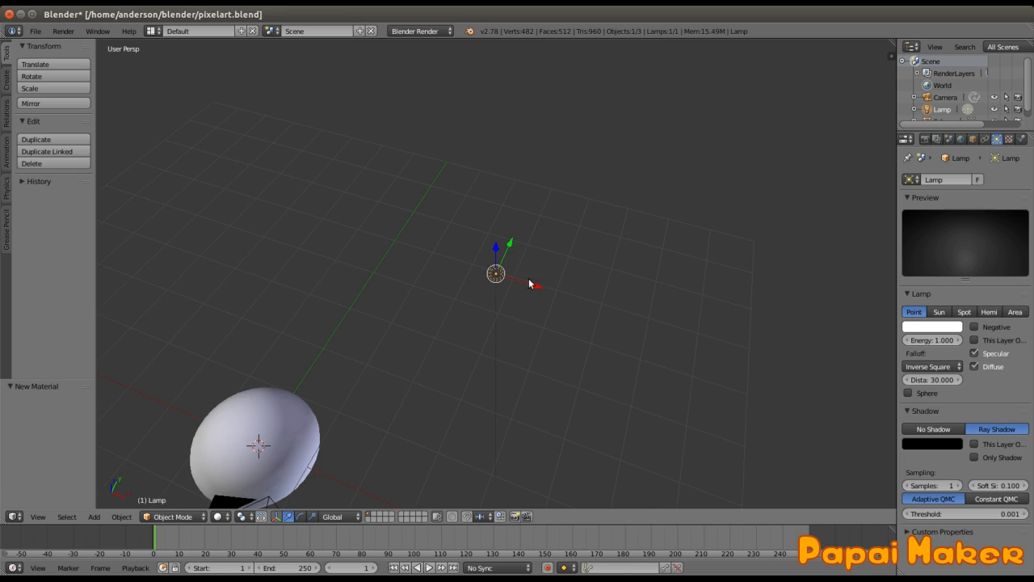
pyautogui.moveTo(529, 345); pyautogui.dragTo(554, 337, button='middle')
pyautogui.scroll(-2, 555, 337)
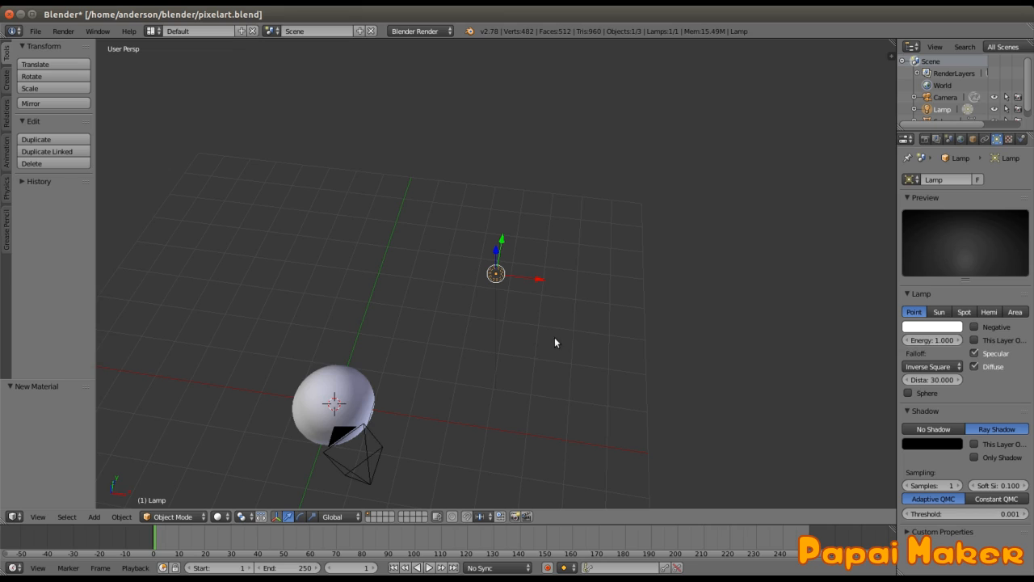
pyautogui.moveTo(487, 386); pyautogui.dragTo(418, 433, button='middle')
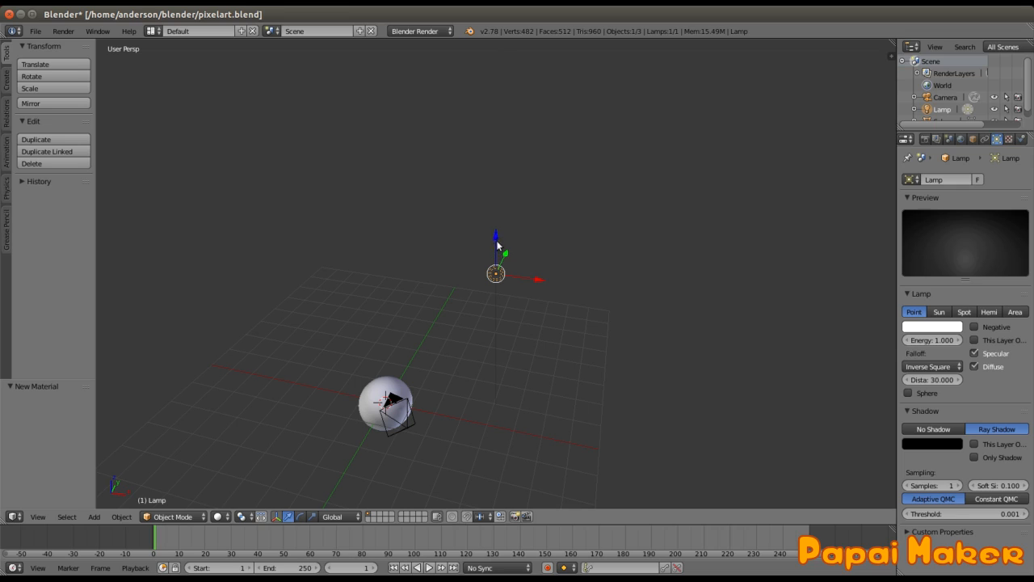
pyautogui.moveTo(498, 241); pyautogui.dragTo(500, 340)
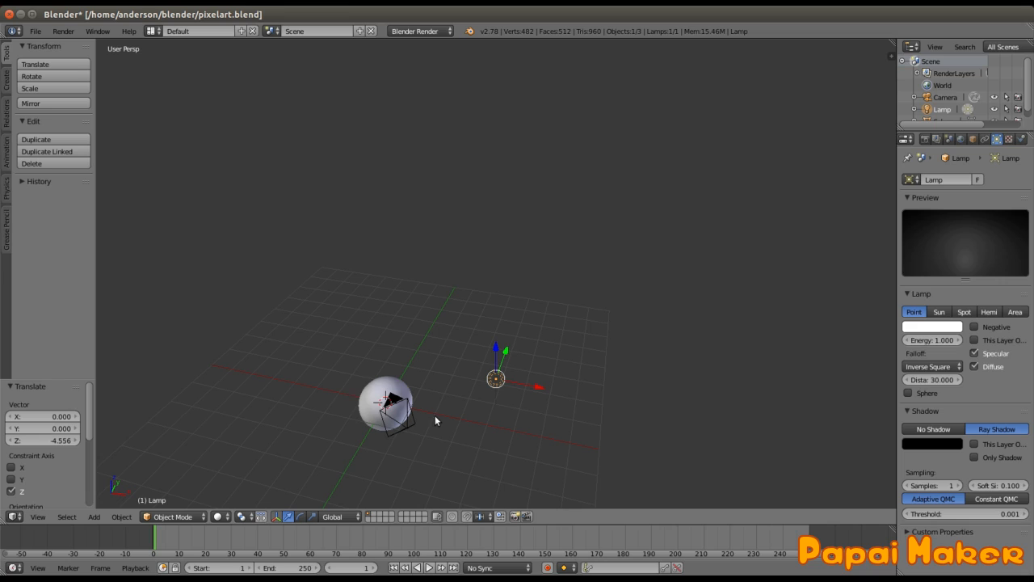
# From the top view, move the lamp beside the sphere by about -2.23 in X and -1.16 in Y, and render to check the lighting
pyautogui.press('KP_7')
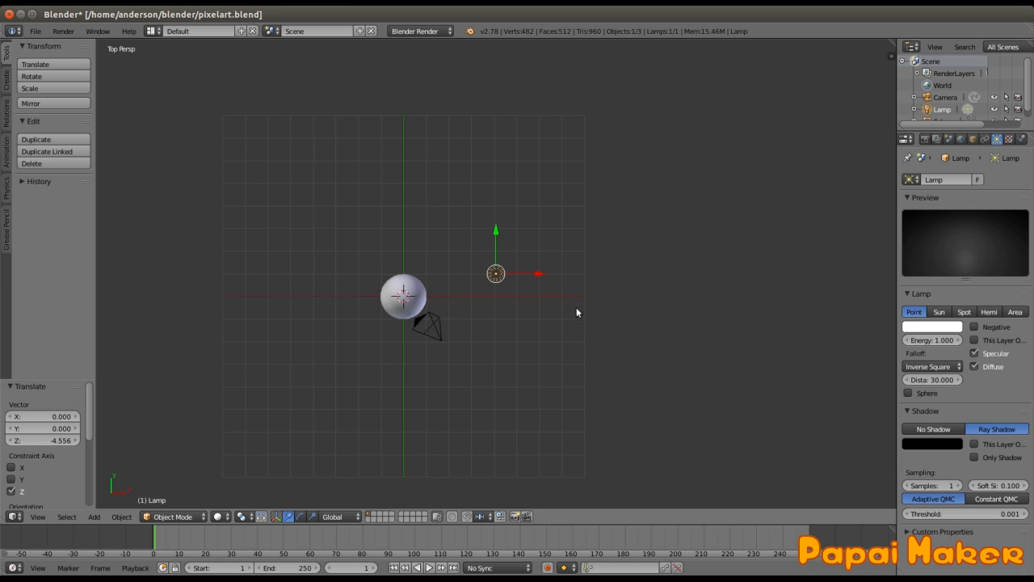
pyautogui.press('g')
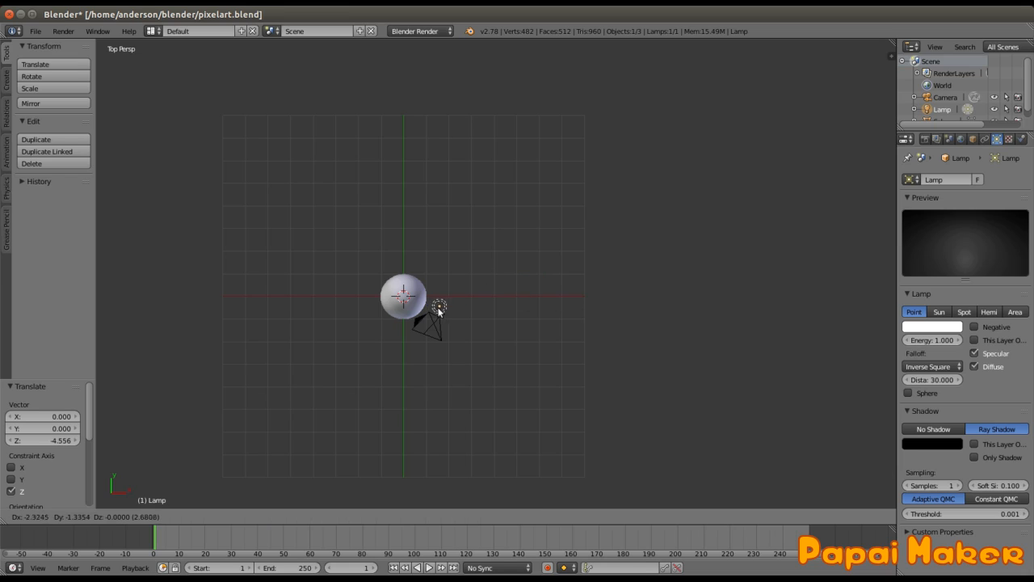
pyautogui.click(443, 305)
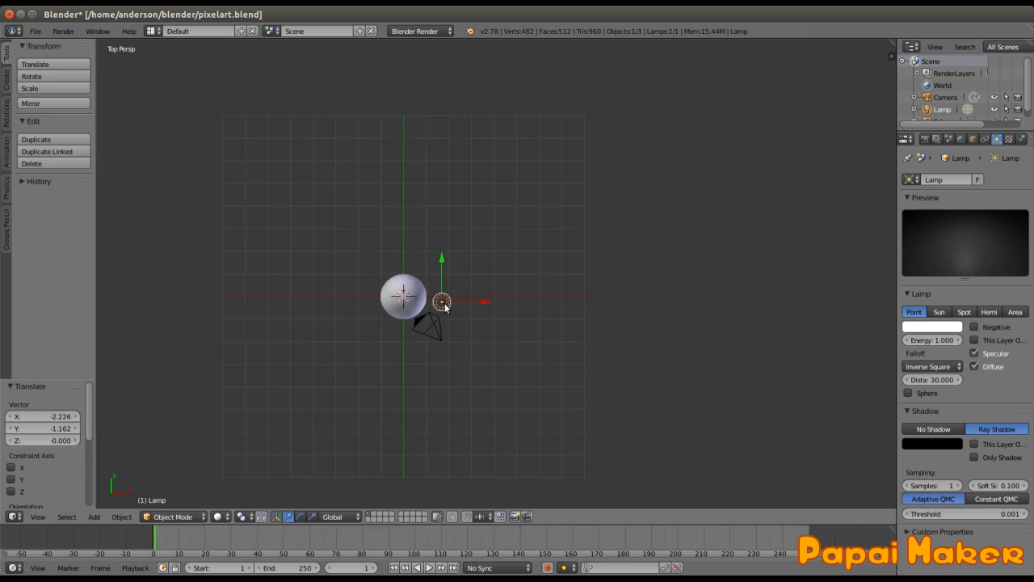
pyautogui.press('F12')
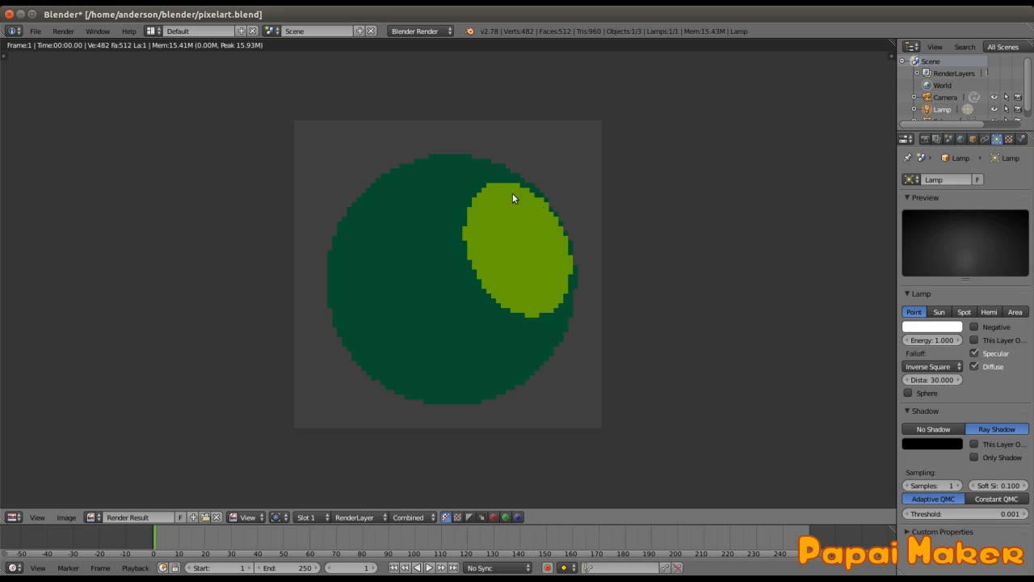
pyautogui.press('Escape')
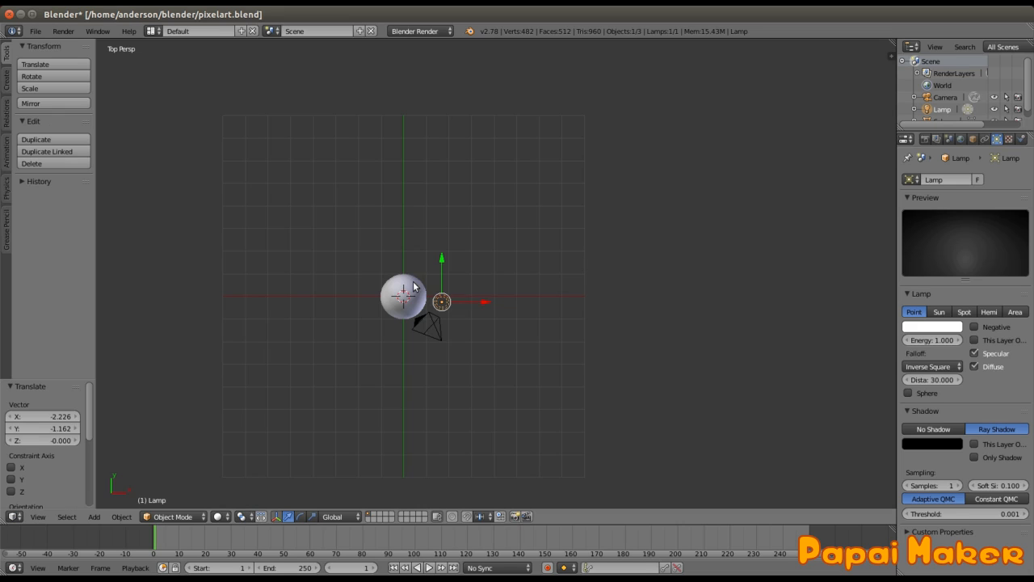
# Raise the lamp along the Z axis and move it about 2.2 units along X, away from the sphere
pyautogui.moveTo(415, 373); pyautogui.dragTo(406, 312, button='middle')
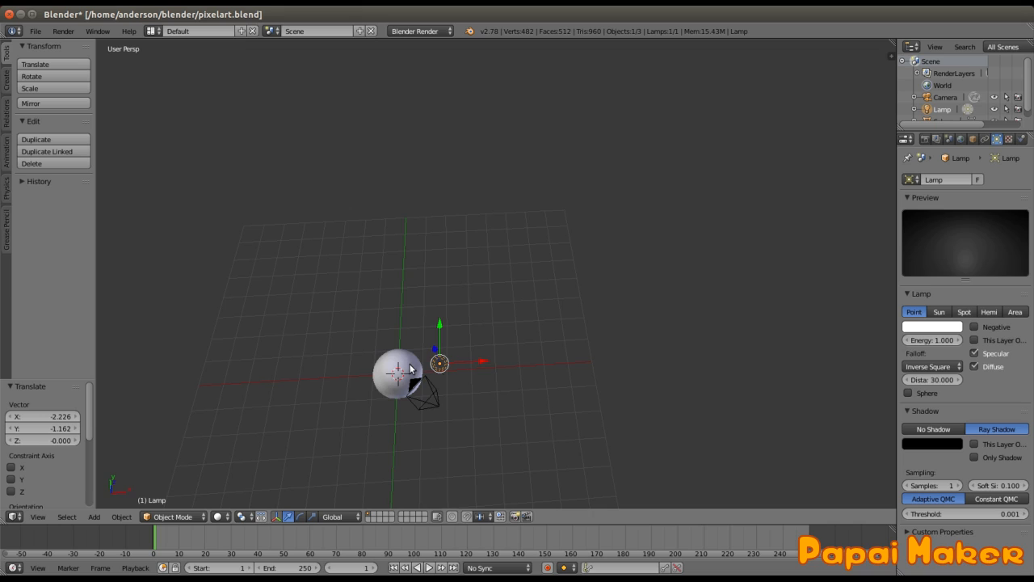
pyautogui.press('KP_Decimal')
pyautogui.scroll(-5, 384, 364)
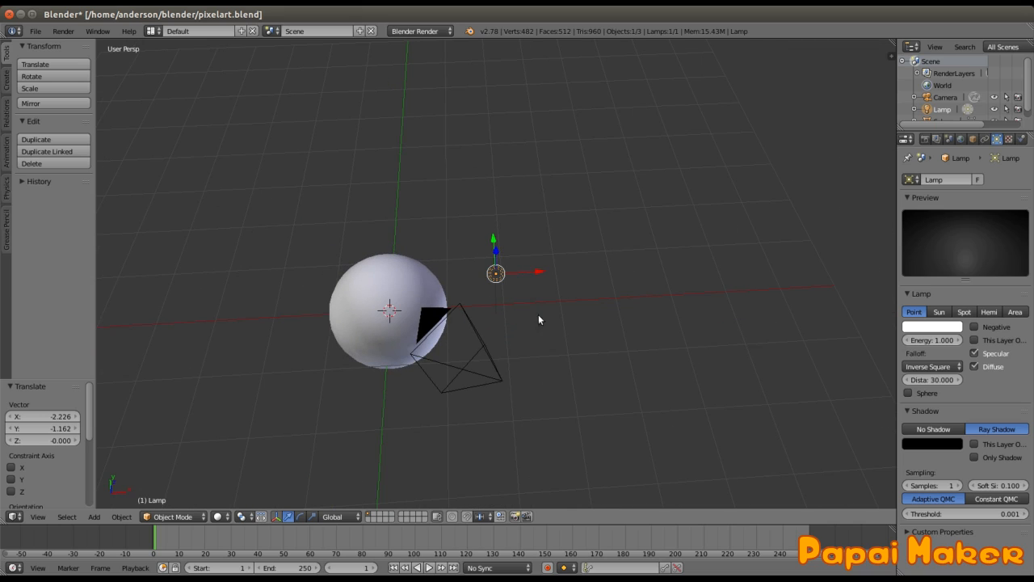
pyautogui.scroll(-3, 514, 335)
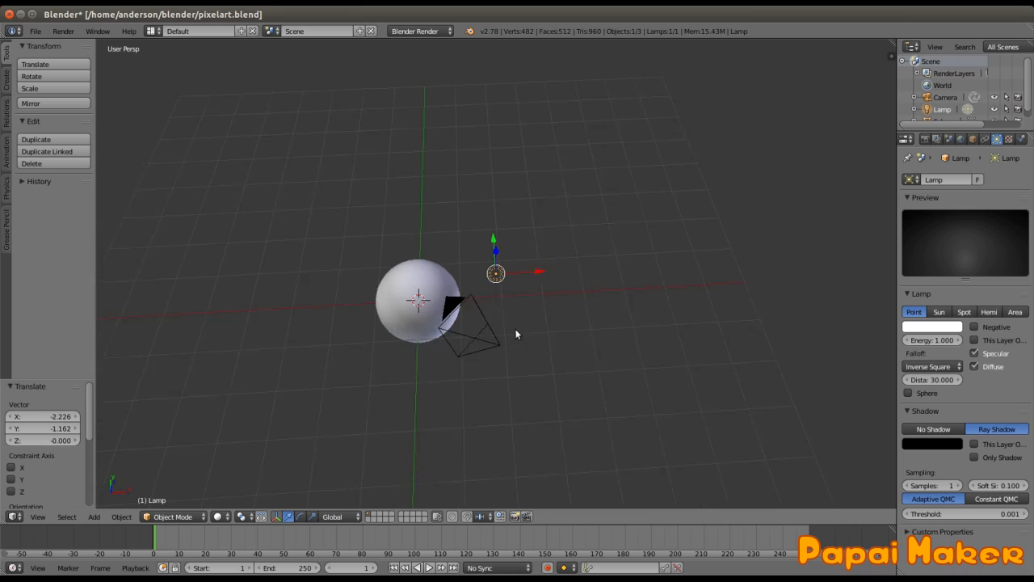
pyautogui.moveTo(544, 366); pyautogui.dragTo(470, 318, button='middle')
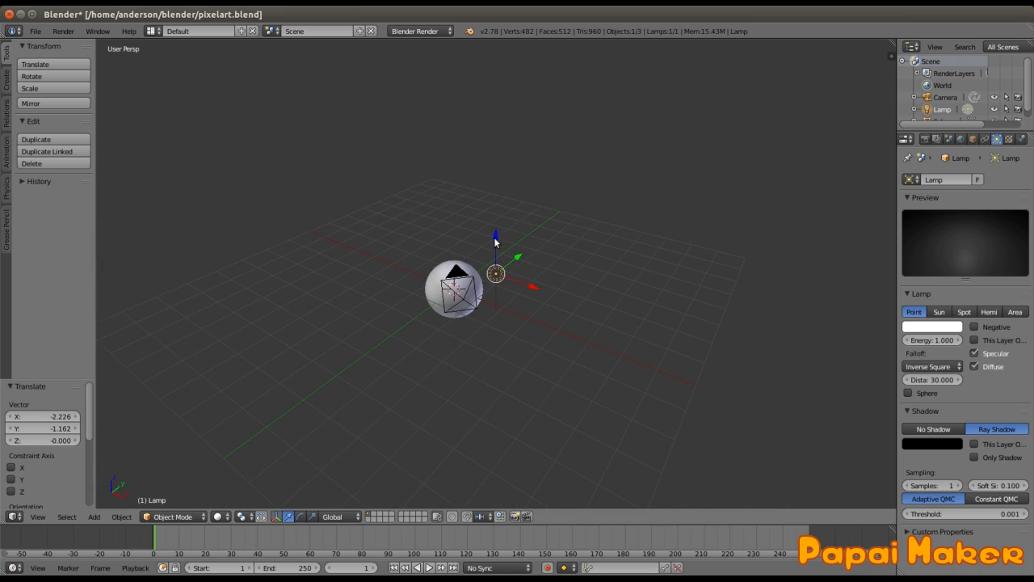
pyautogui.press('g')
pyautogui.press('z')
pyautogui.click(496, 153)
pyautogui.press('g')
pyautogui.press('x')
pyautogui.click(576, 266)
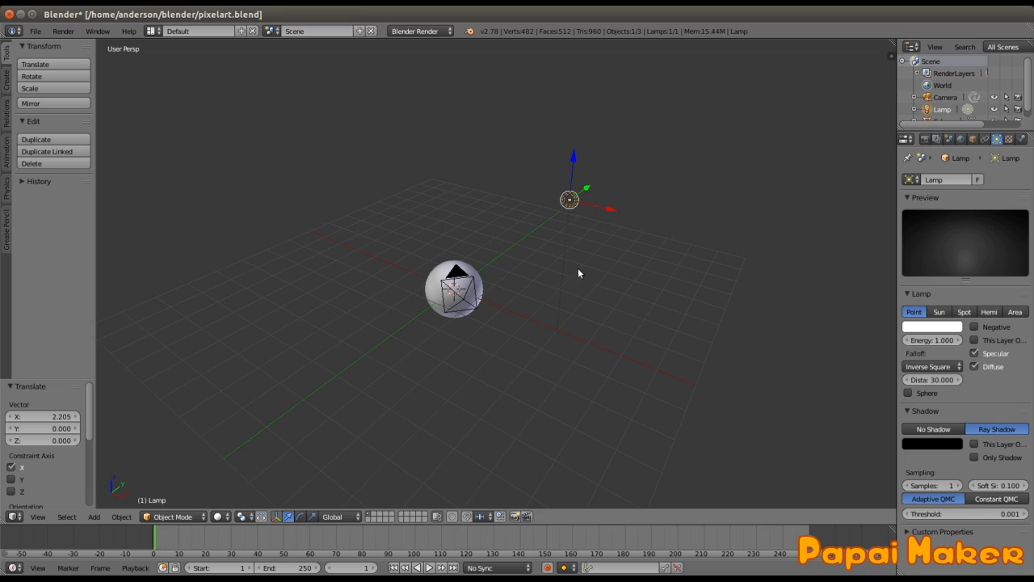
# Change the lamp type to Sun and render the sphere to check the lighting
pyautogui.moveTo(514, 304); pyautogui.dragTo(564, 341, button='middle')
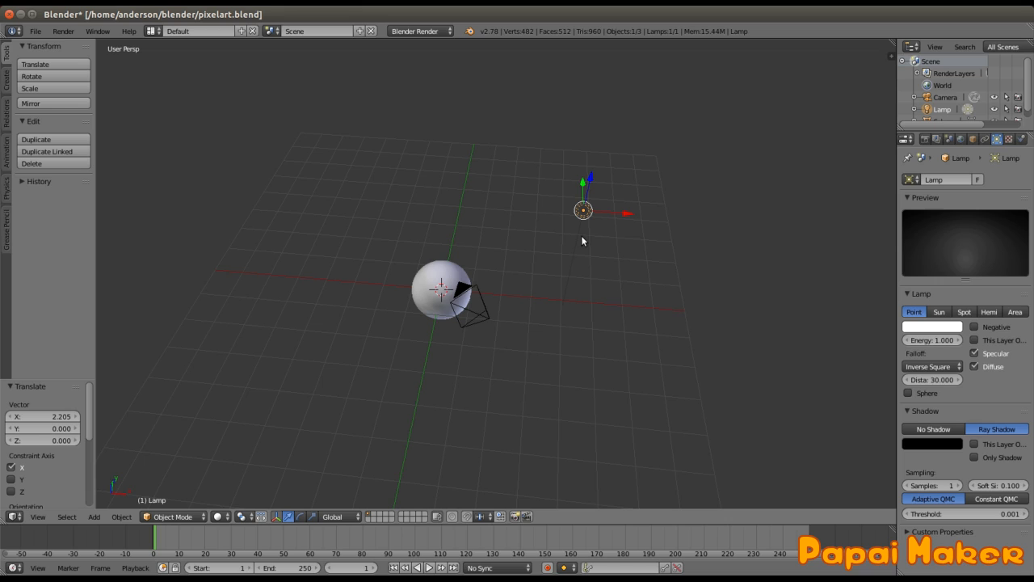
pyautogui.moveTo(568, 296); pyautogui.dragTo(576, 181, button='middle')
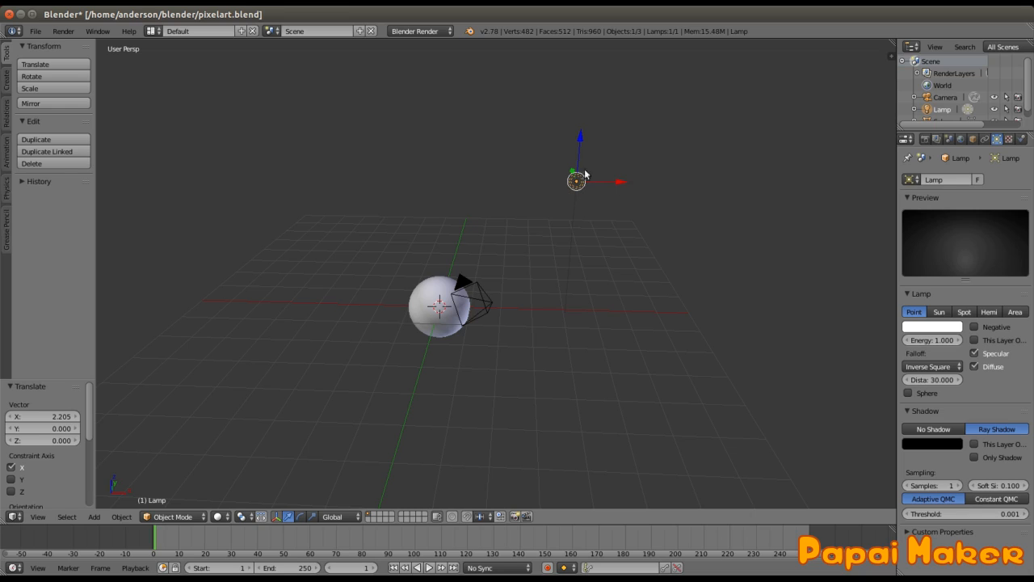
pyautogui.click(936, 313)
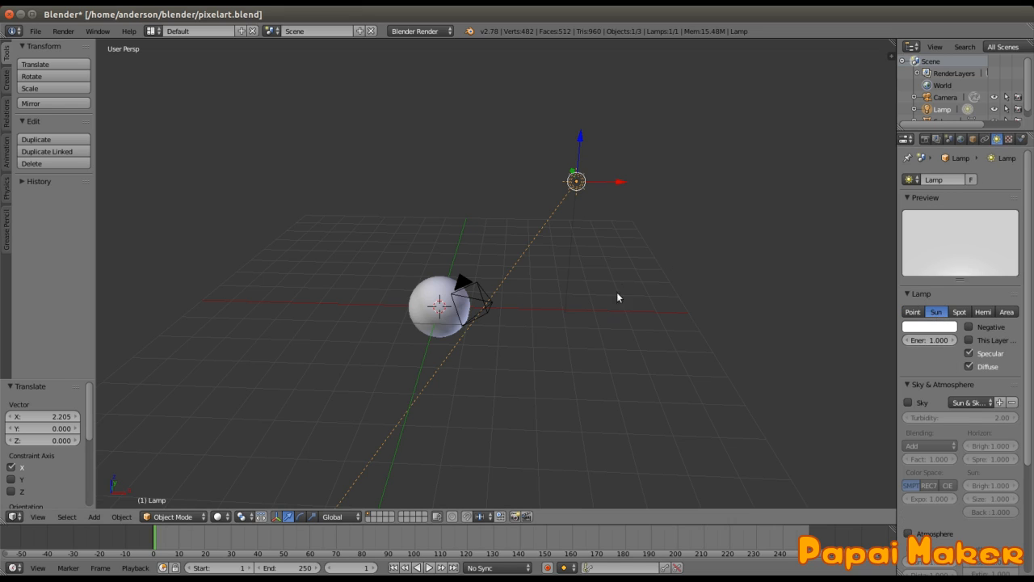
pyautogui.moveTo(618, 296); pyautogui.dragTo(614, 348, button='middle')
pyautogui.press('KP_7')
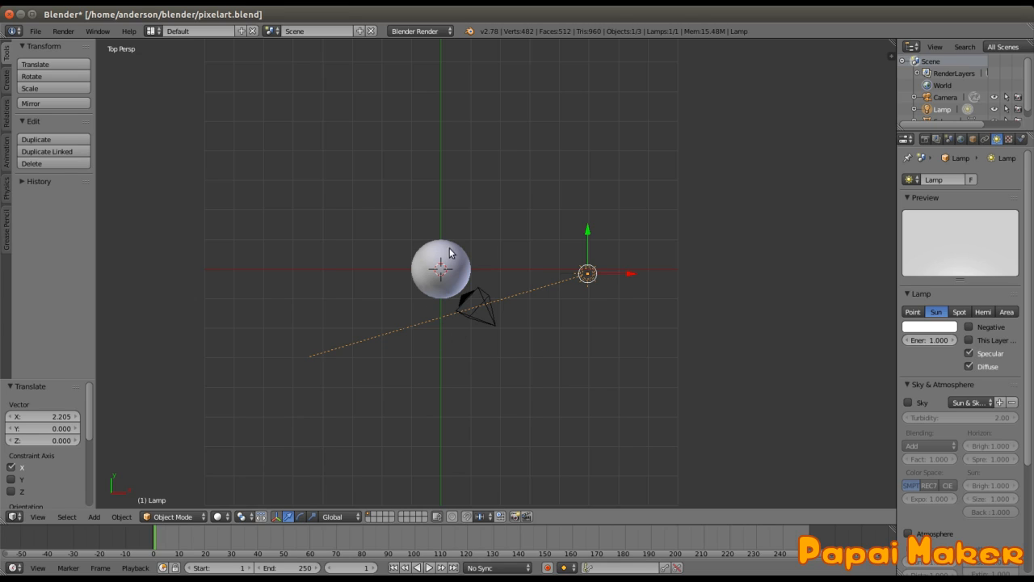
pyautogui.press('F12')
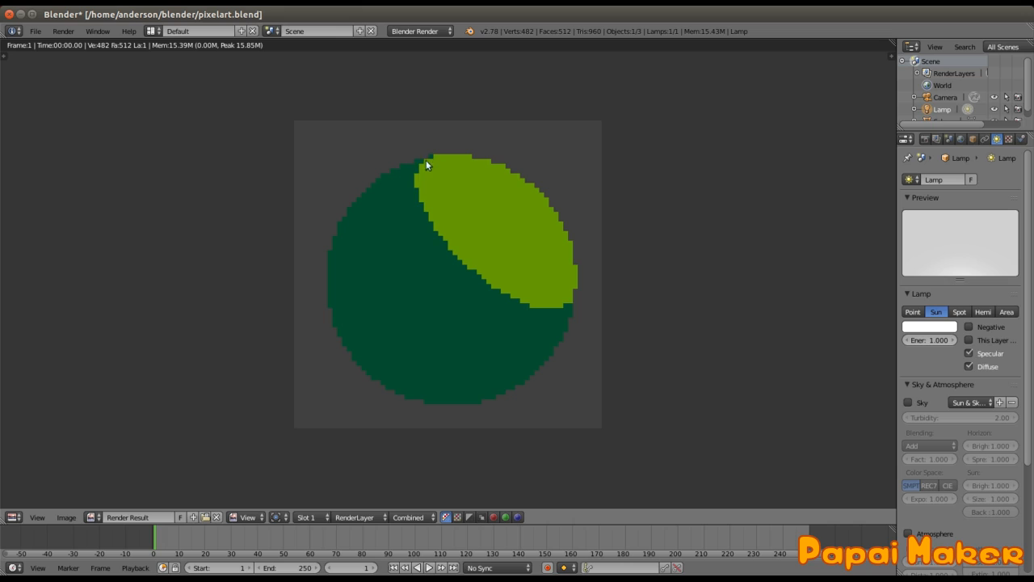
pyautogui.press('Escape')
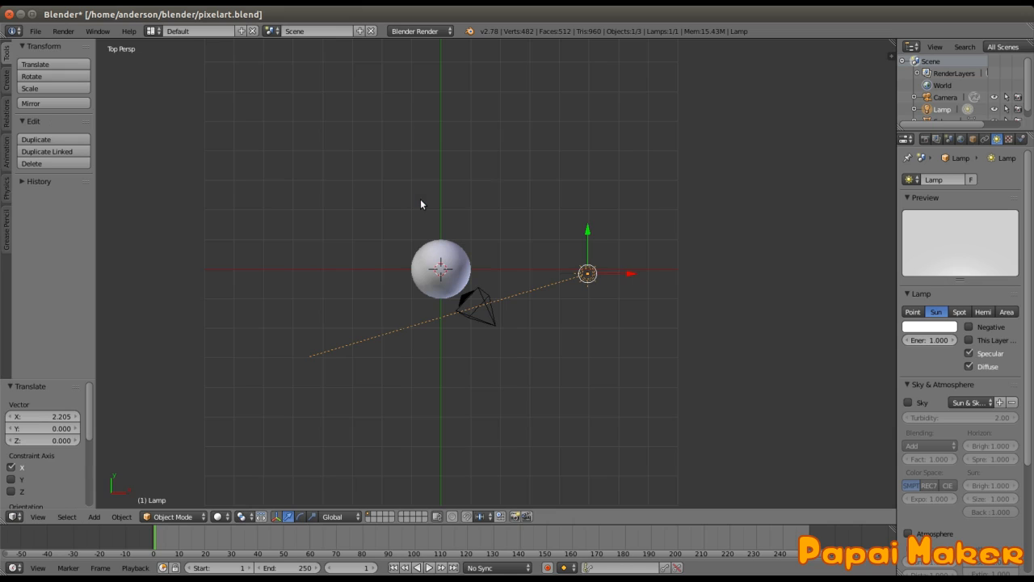
pyautogui.press('F12')
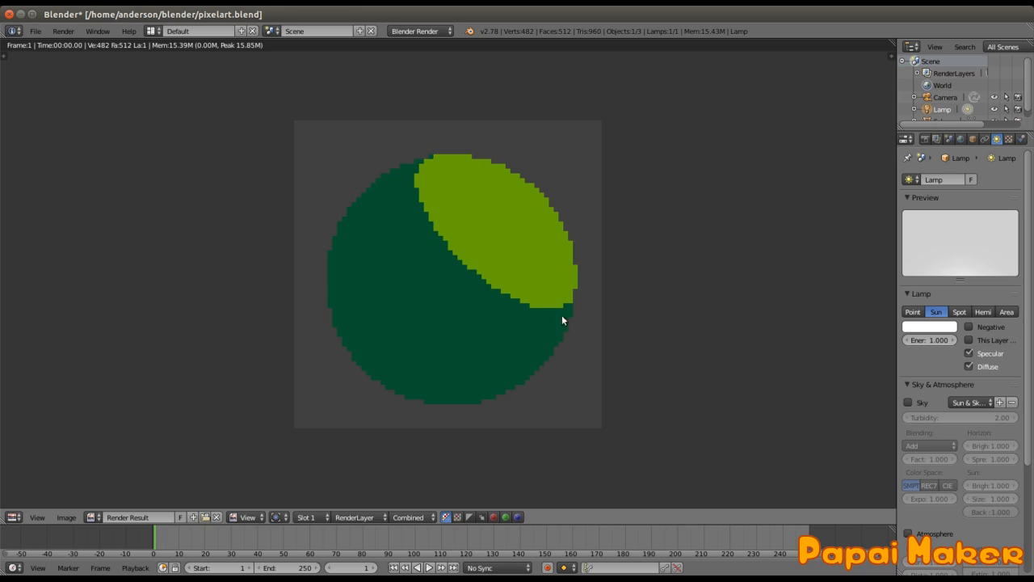
pyautogui.press('Escape')
# Duplicate the sphere, move the copy by about 0.40 in X, 2.03 in Y and 1.15 in Z, and render the scene
pyautogui.moveTo(523, 370); pyautogui.dragTo(496, 339, button='middle')
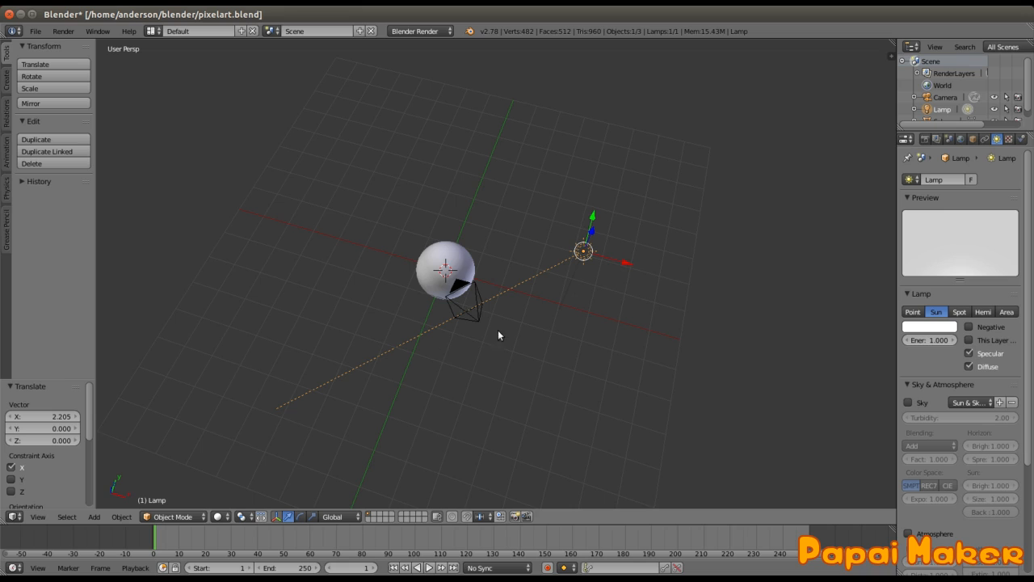
pyautogui.moveTo(515, 346); pyautogui.dragTo(450, 258, button='middle')
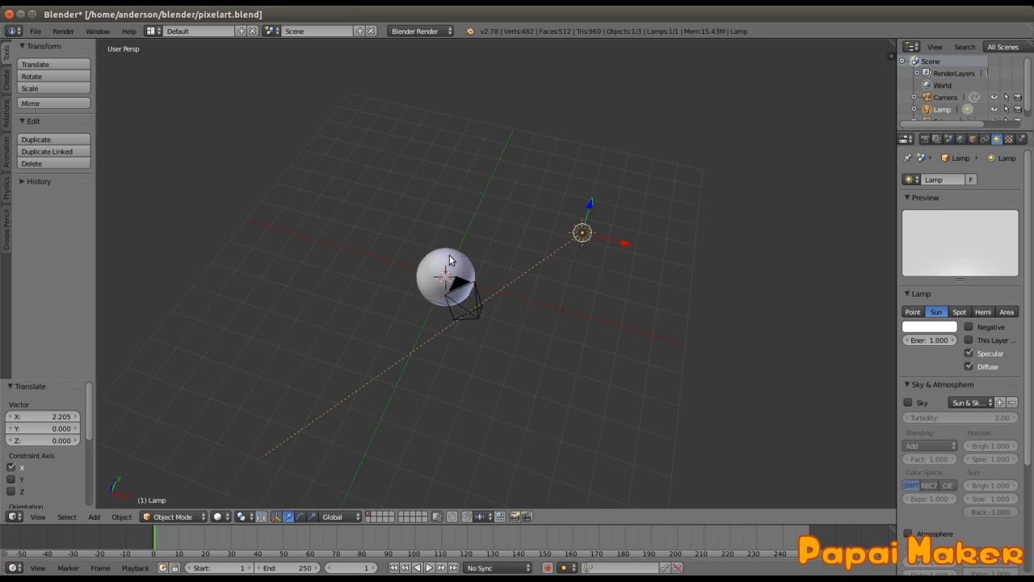
pyautogui.rightClick(450, 258)
pyautogui.hotkey('shift', 'd')
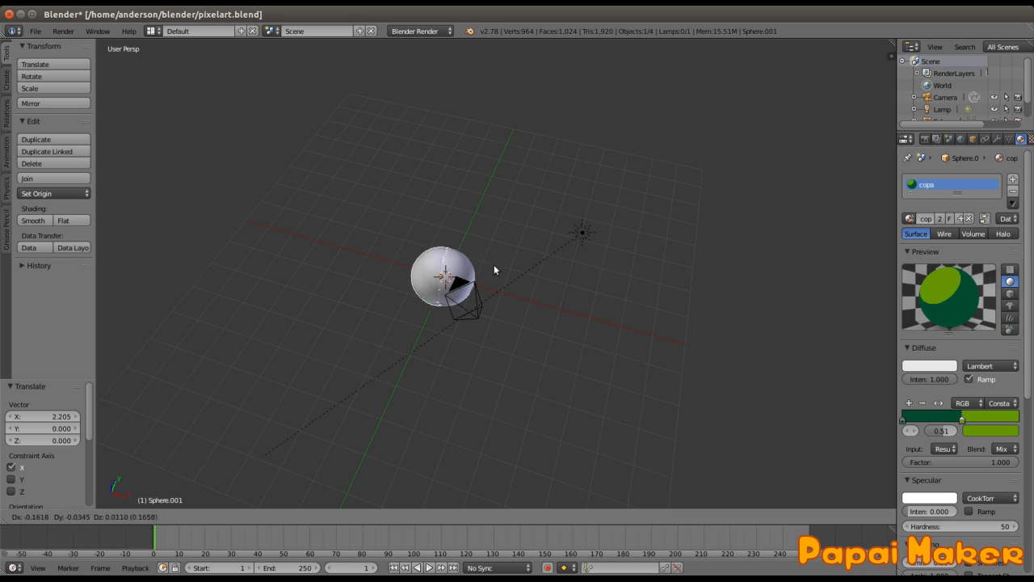
pyautogui.click(528, 202)
pyautogui.press('F12')
pyautogui.press('Escape')
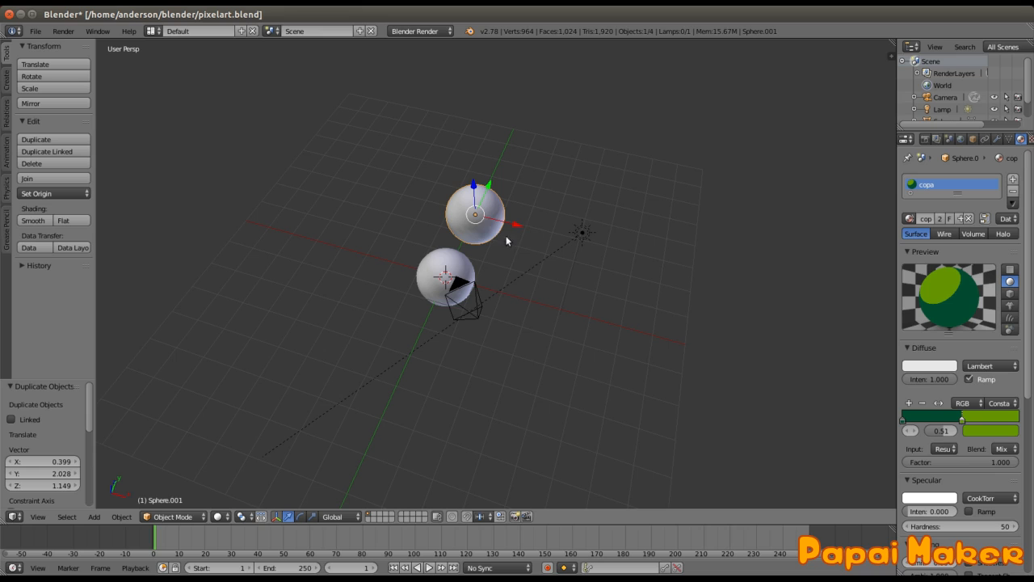
# In the camera view, scale the duplicate sphere by about 0.53, move it to the main sphere's upper-left edge, and render both spheres
pyautogui.moveTo(498, 286); pyautogui.dragTo(503, 242, button='middle')
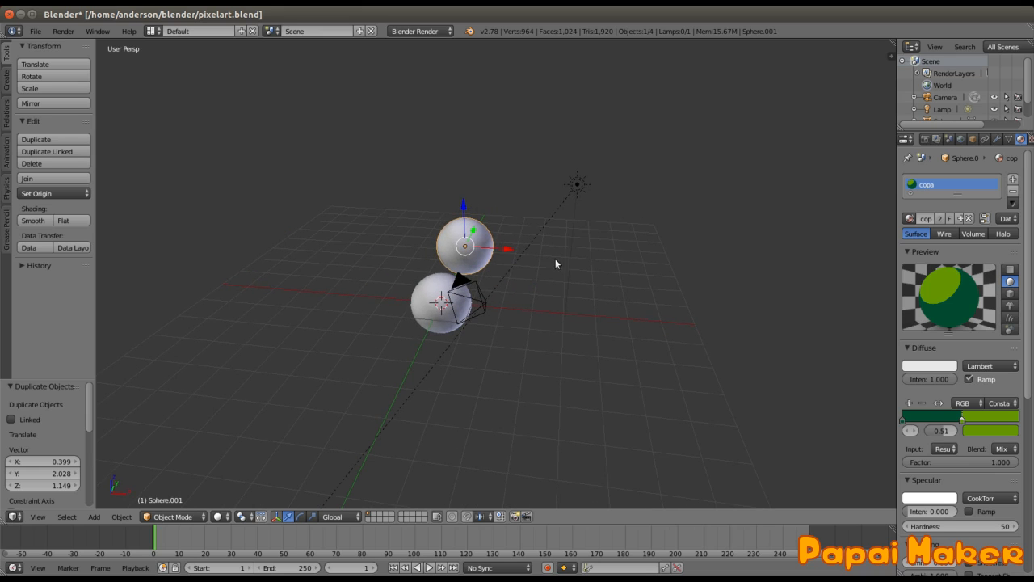
pyautogui.press('KP_0')
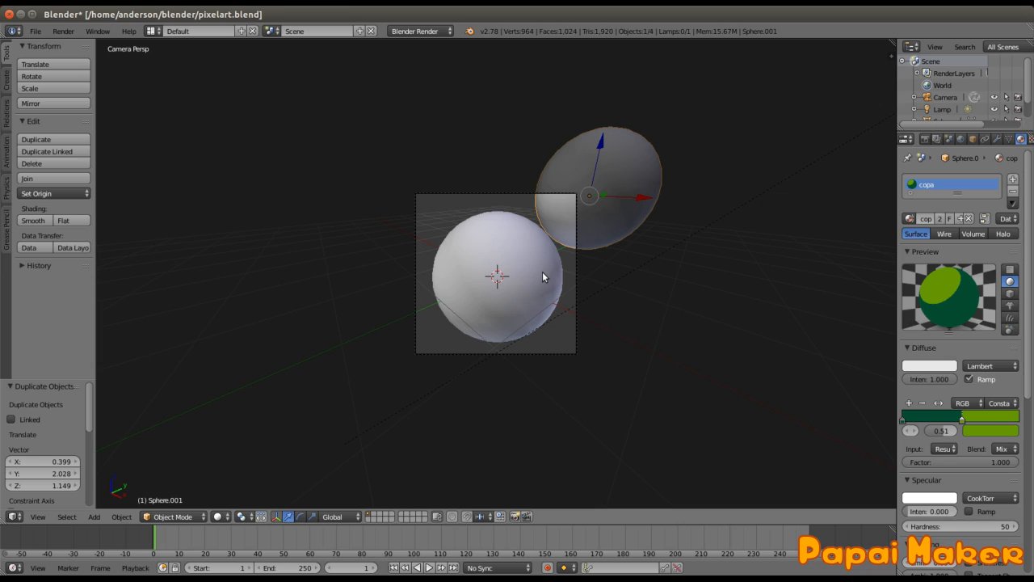
pyautogui.press('s')
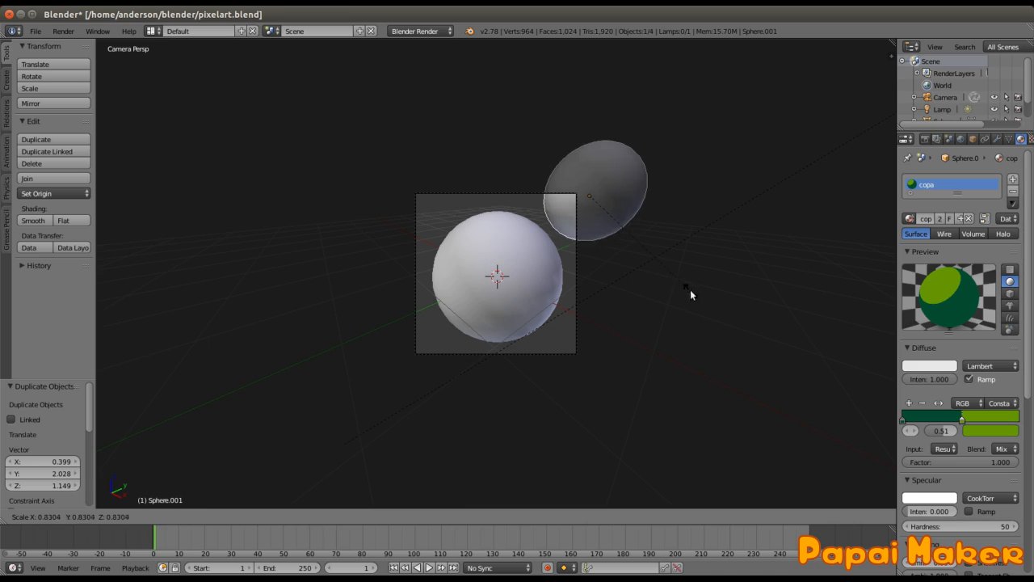
pyautogui.click(650, 260)
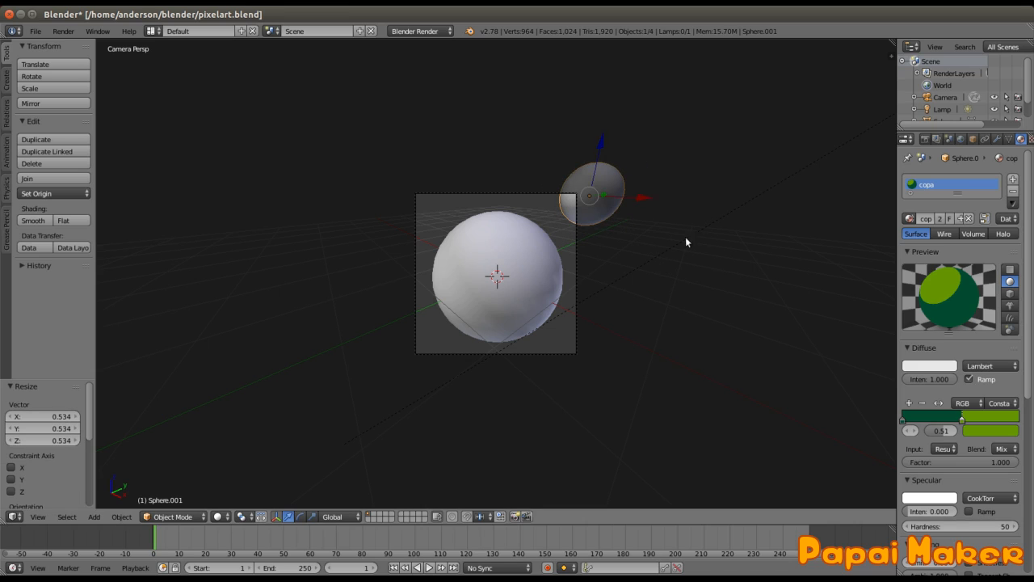
pyautogui.press('g')
pyautogui.click(541, 270)
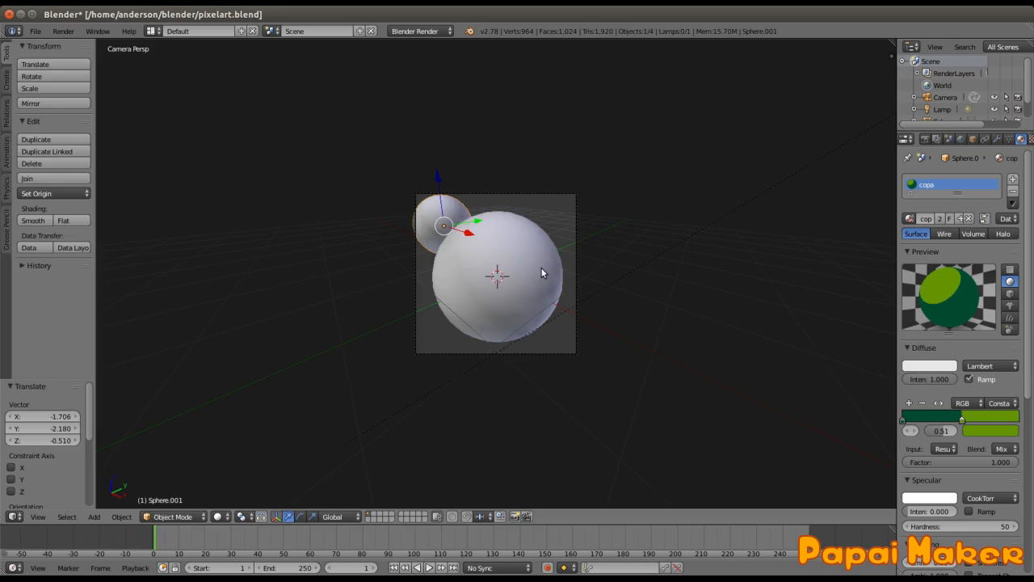
pyautogui.press('F12')
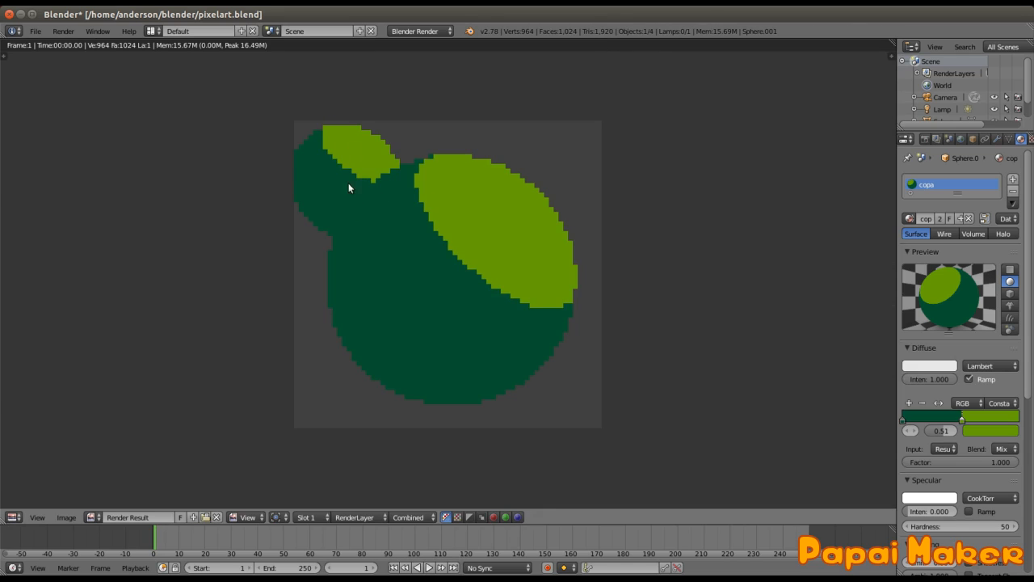
pyautogui.press('Escape')
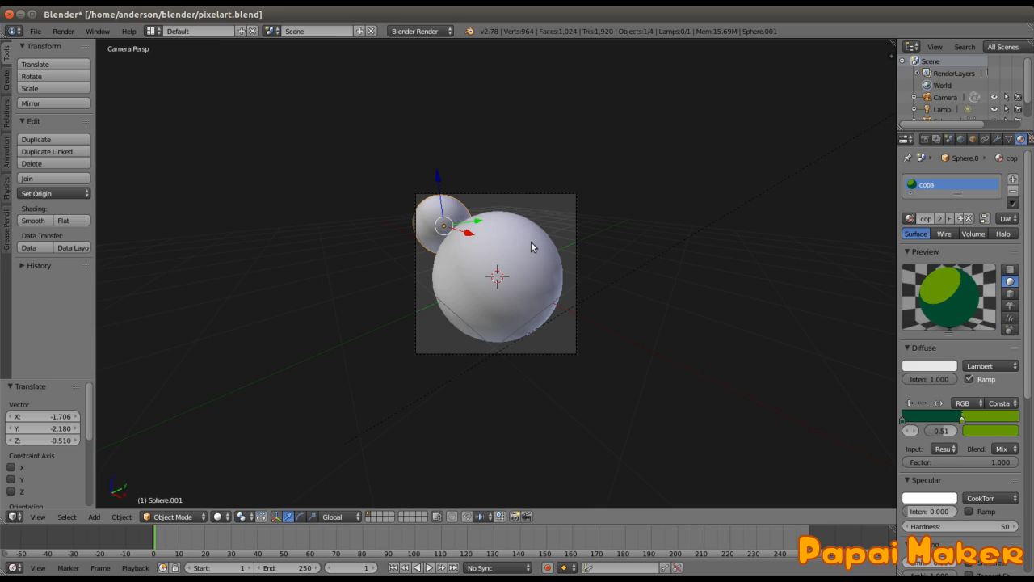
# Delete the small duplicate sphere, keeping the main one
pyautogui.press('KP_0')
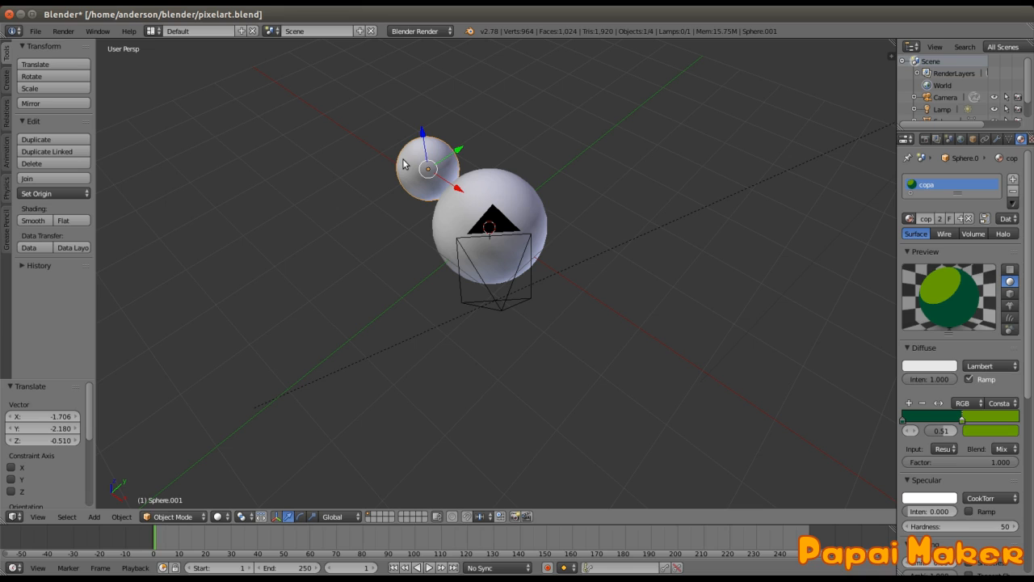
pyautogui.press('x')
pyautogui.click(402, 159)
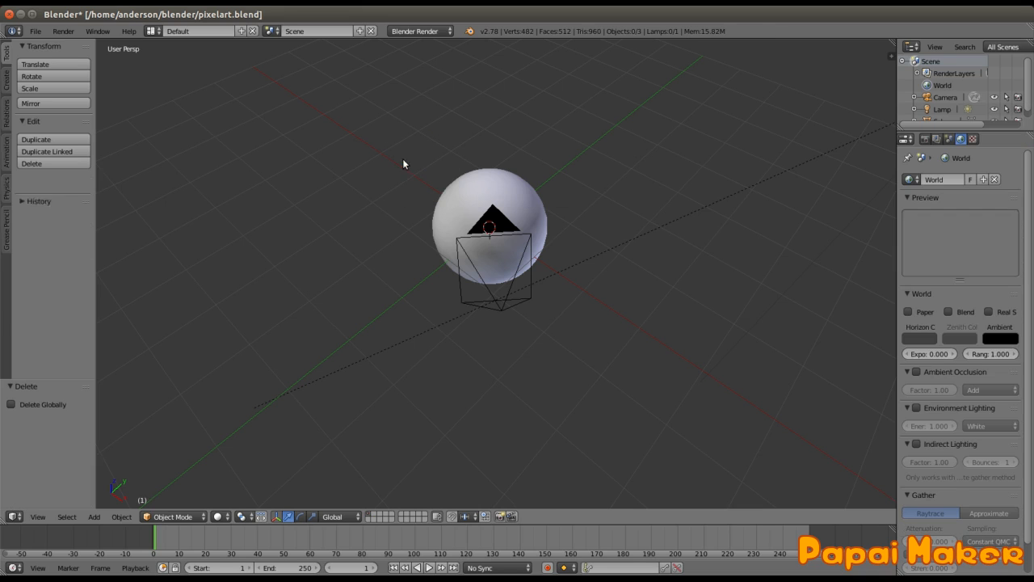
pyautogui.moveTo(550, 301); pyautogui.dragTo(558, 277, button='middle')
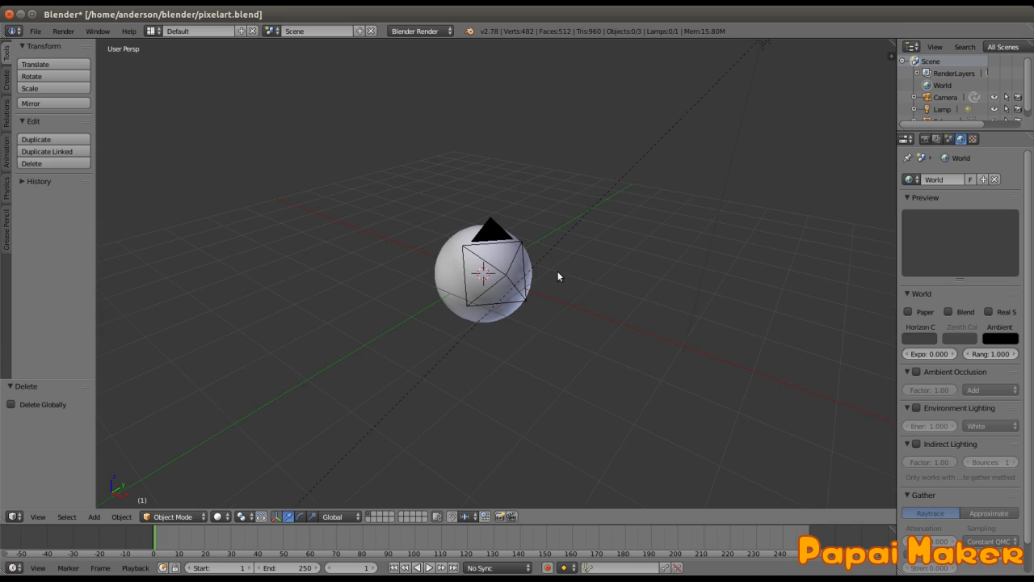
pyautogui.press('x')
# Add a third stop to the copa material's diffuse ramp on the main sphere and place it at position 0.25
pyautogui.rightClick(443, 260)
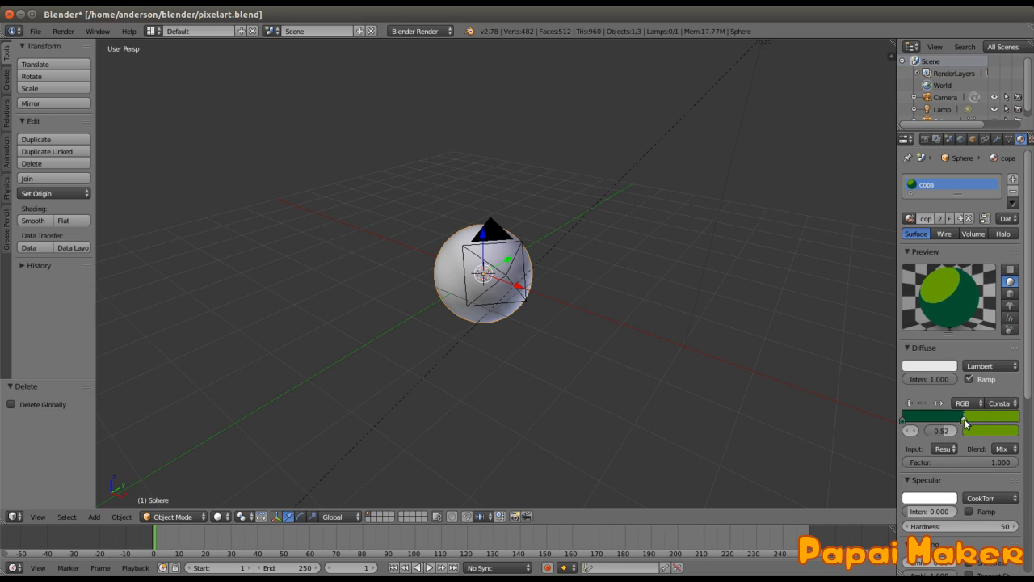
pyautogui.click(909, 402)
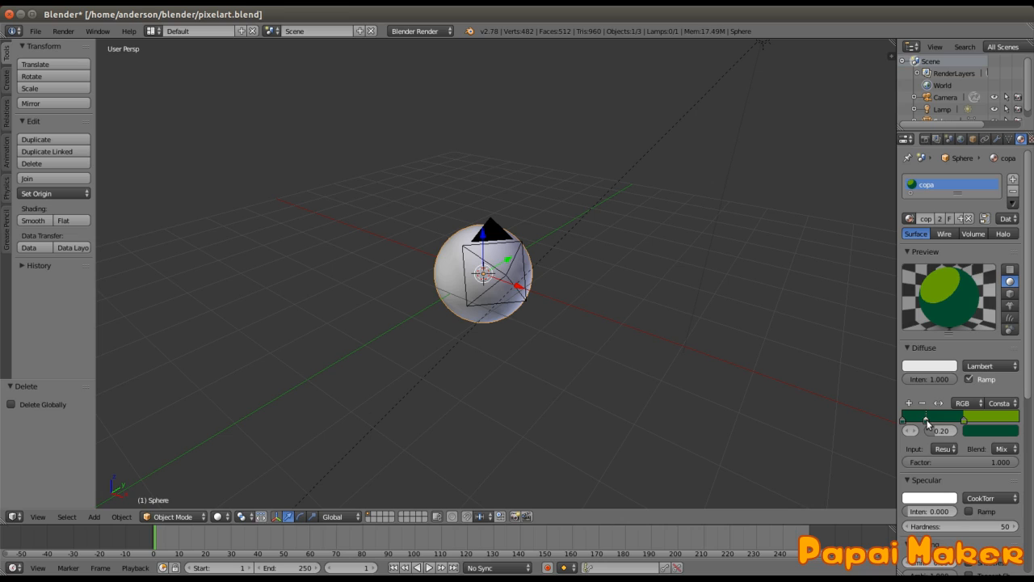
pyautogui.moveTo(936, 420); pyautogui.dragTo(934, 422)
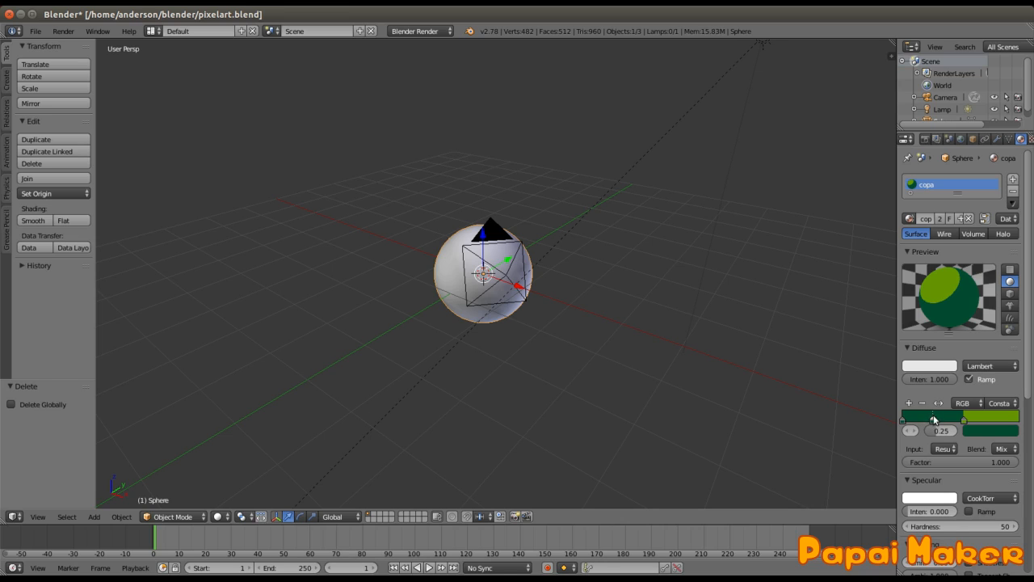
# Recolour the new ramp stop to a brighter medium green and render the sphere to check the three colour bands
pyautogui.click(991, 431)
pyautogui.moveTo(939, 260); pyautogui.dragTo(936, 261)
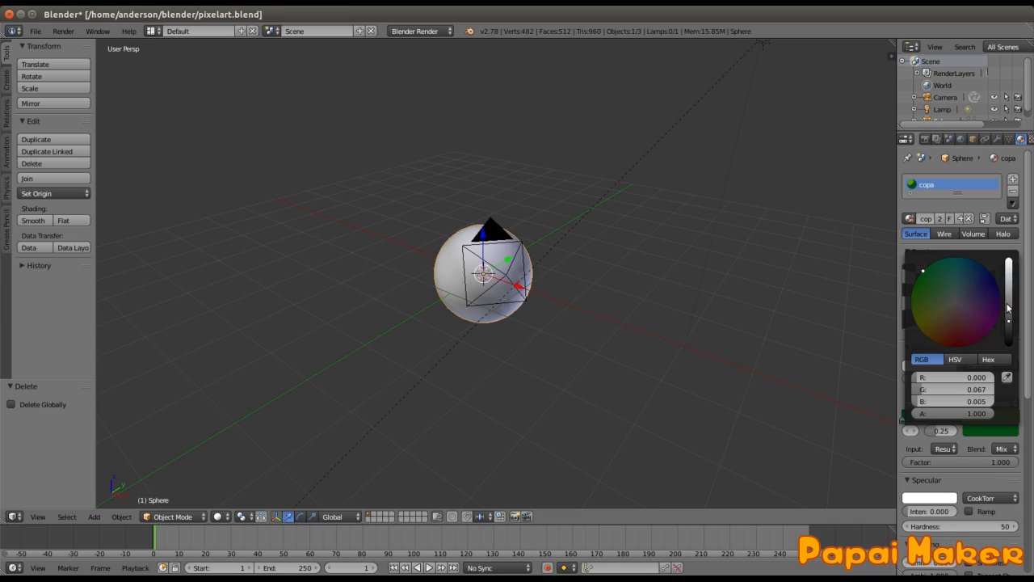
pyautogui.moveTo(1009, 322); pyautogui.dragTo(1009, 305)
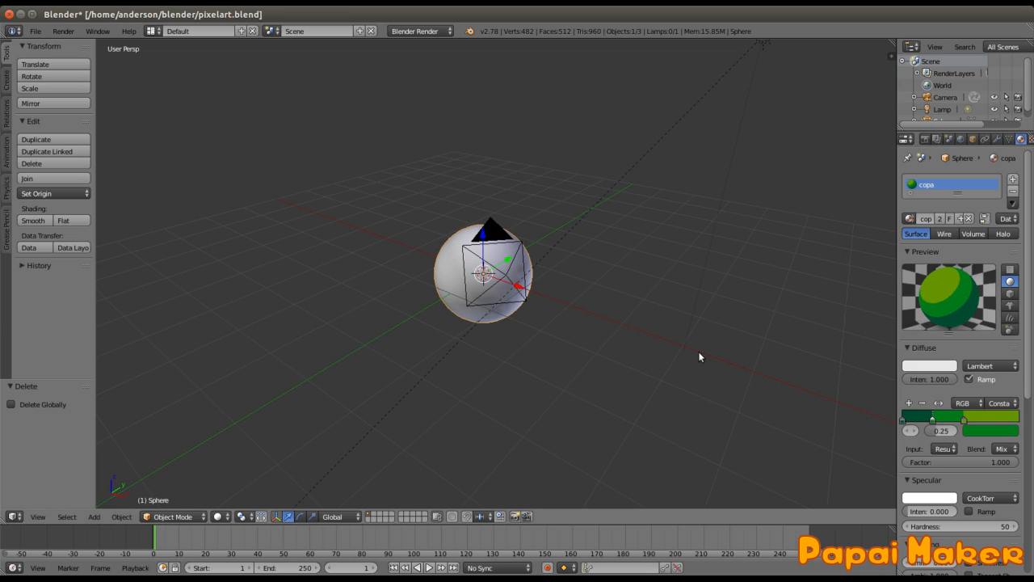
pyautogui.press('F12')
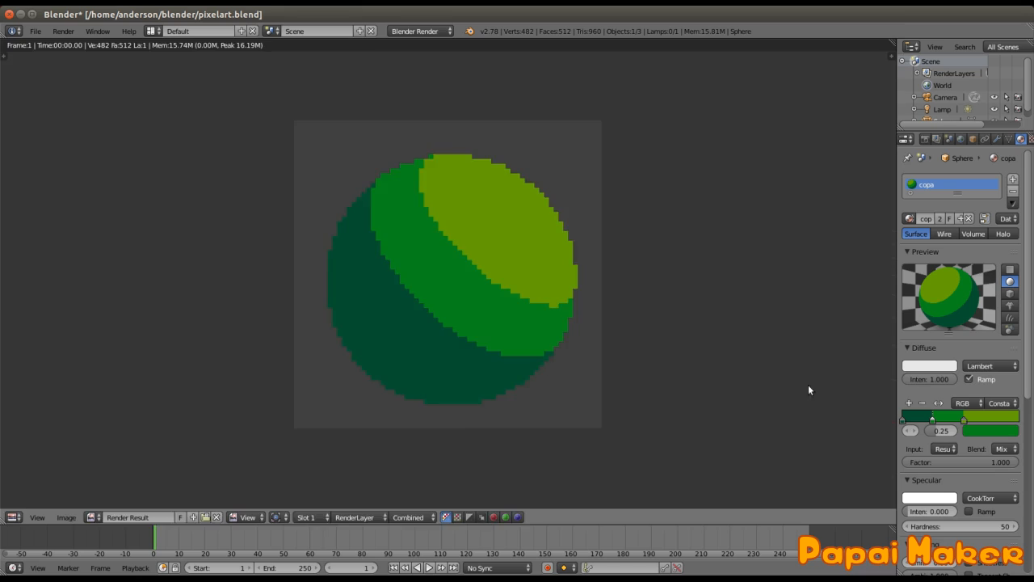
pyautogui.press('Escape')
# Shift the medium green stop towards the dark green one, past 0.19, set the yellowish-green stop to 0.47, and render the sphere
pyautogui.moveTo(932, 420); pyautogui.dragTo(926, 424)
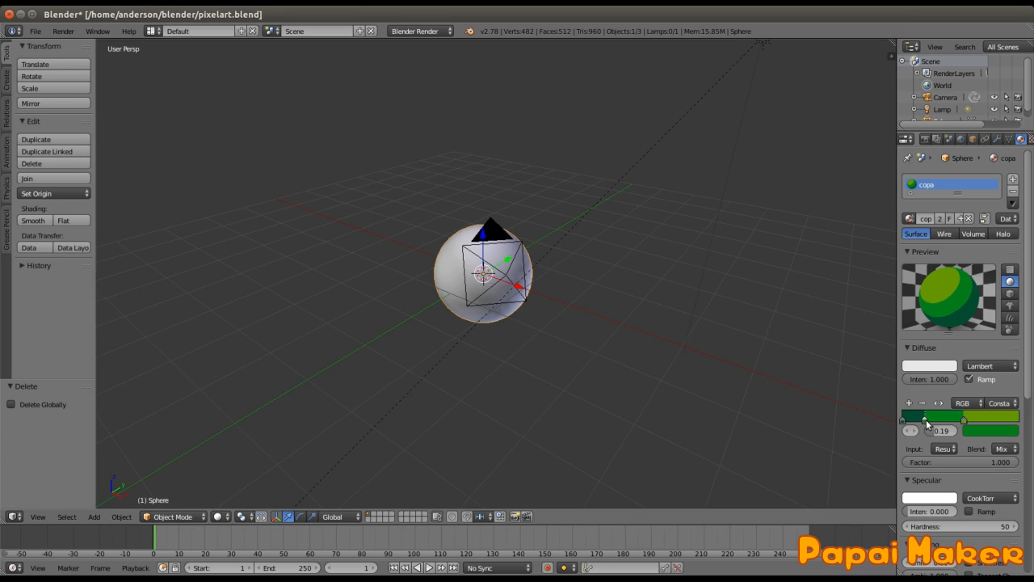
pyautogui.press('F12')
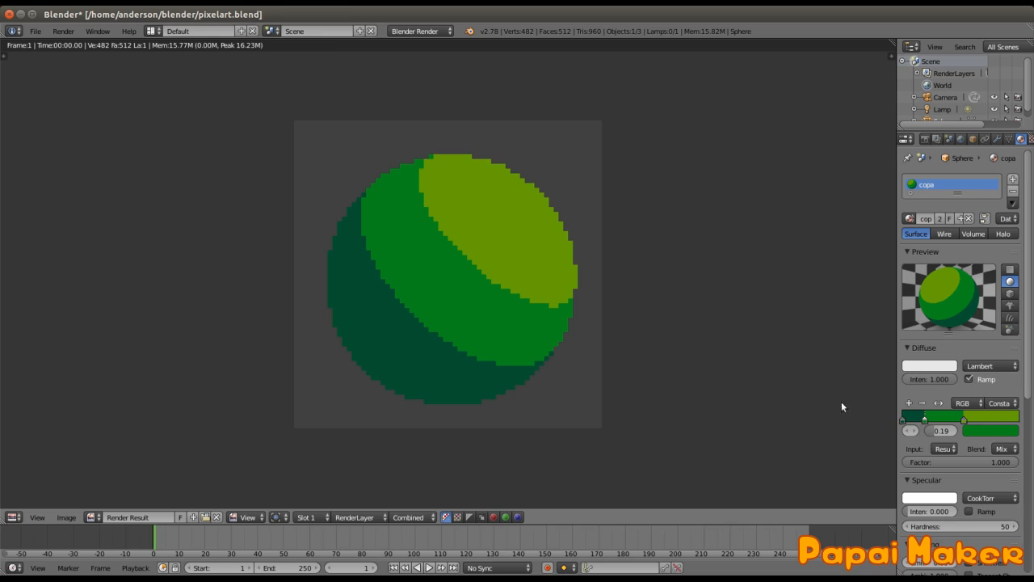
pyautogui.moveTo(925, 419); pyautogui.dragTo(957, 419)
pyautogui.press('F12')
pyautogui.press('F12')
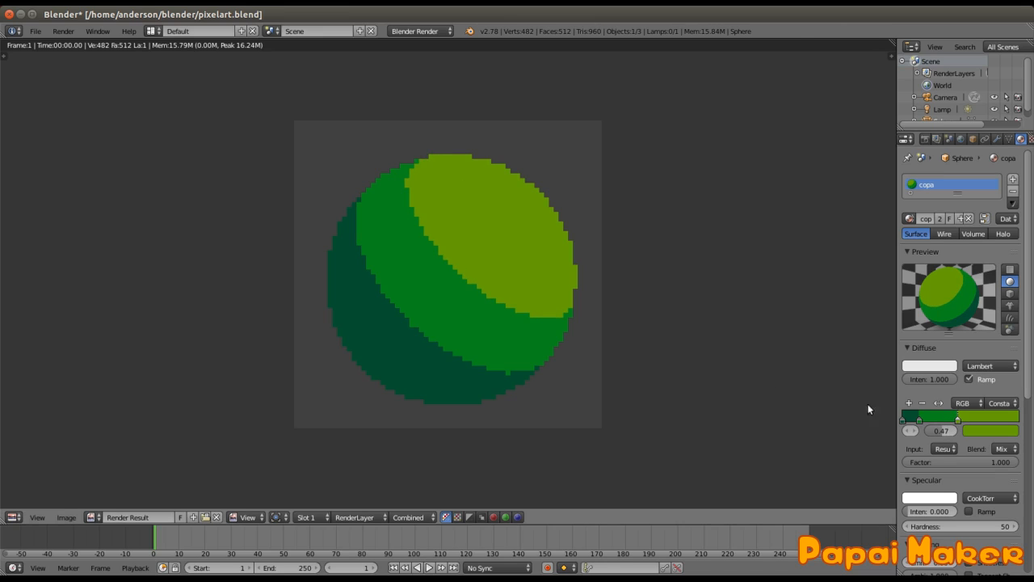
# Add a fourth stop to the copa diffuse ramp at position 0.77, recolour it a brighter yellowish green, and render the sphere
pyautogui.click(909, 402)
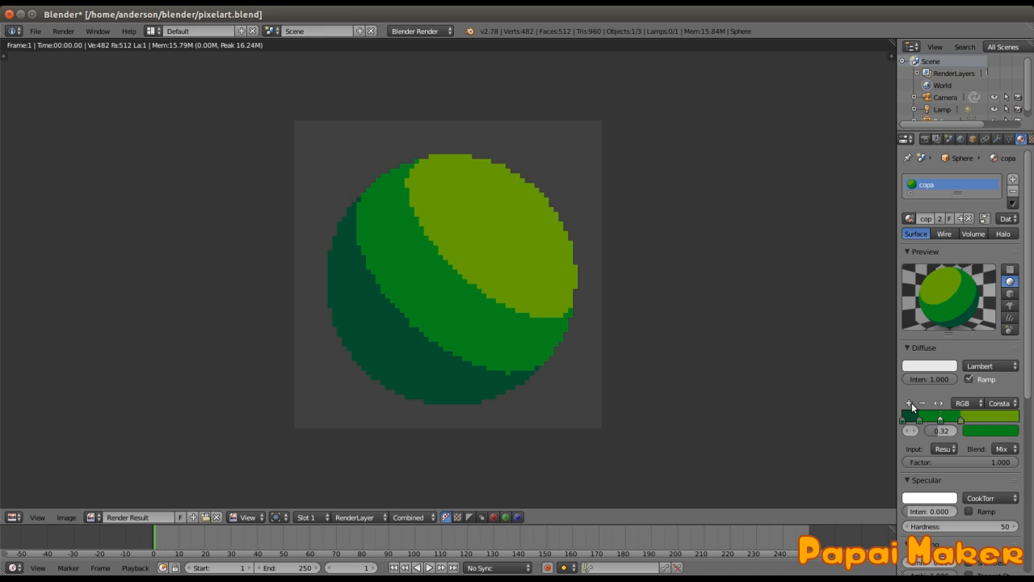
pyautogui.moveTo(940, 419); pyautogui.dragTo(992, 420)
pyautogui.click(991, 433)
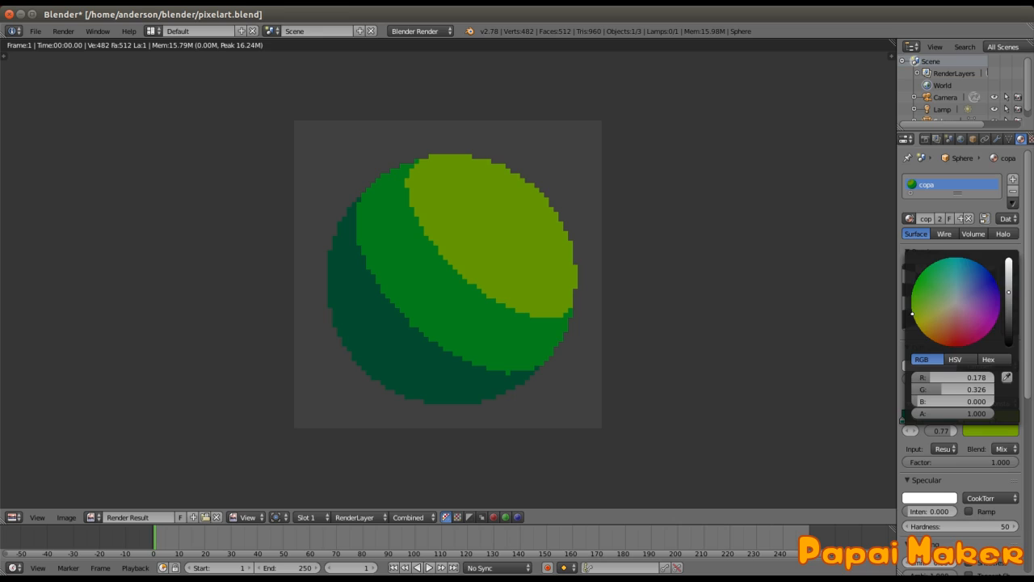
pyautogui.click(996, 428)
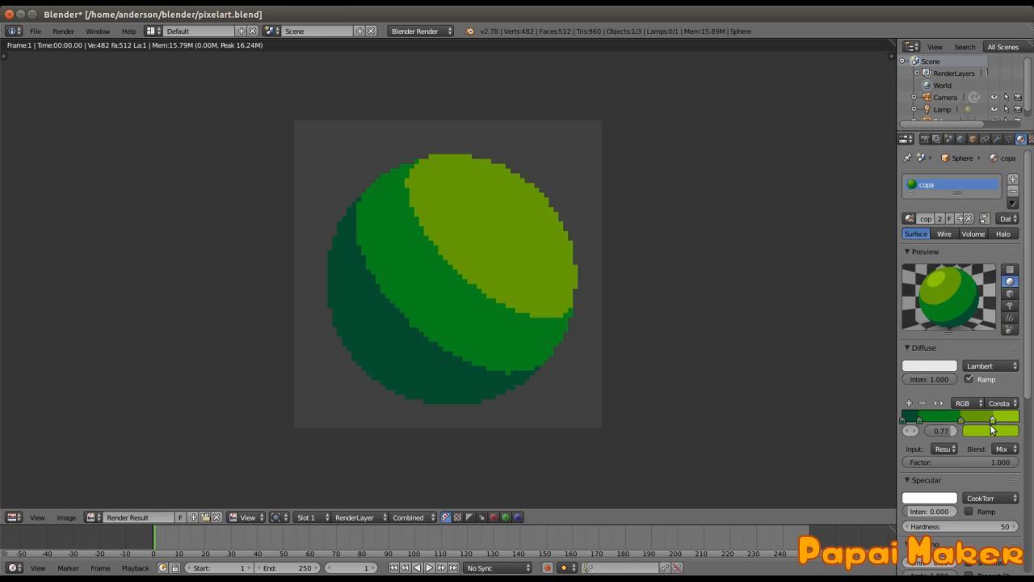
pyautogui.press('F12')
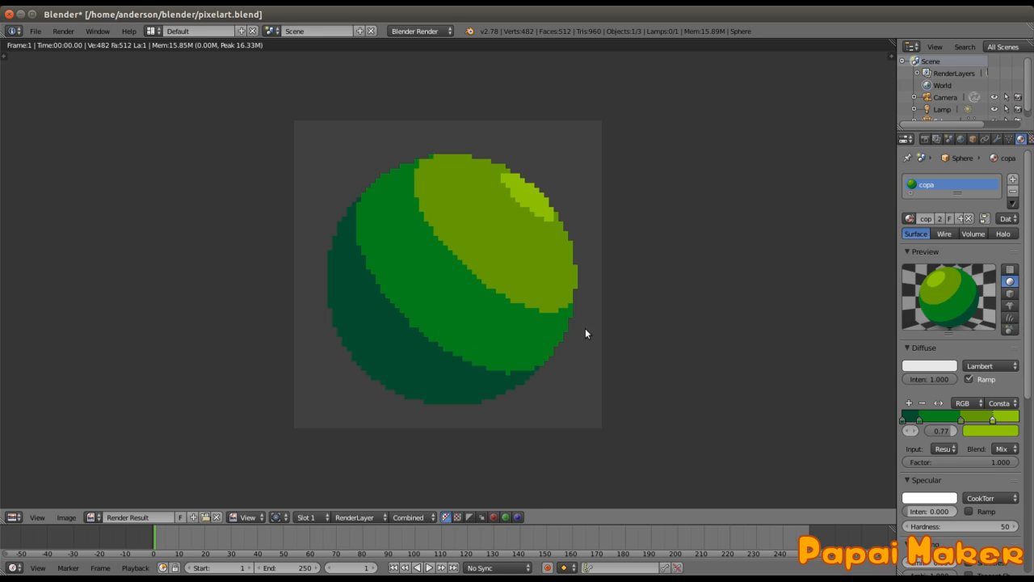
pyautogui.press('Escape')
# Save pixelart.blend over the existing file and render the sphere again to check its four colour bands
pyautogui.moveTo(491, 323); pyautogui.dragTo(600, 329, button='middle')
pyautogui.hotkey('ctrl', 's')
pyautogui.press('Return')
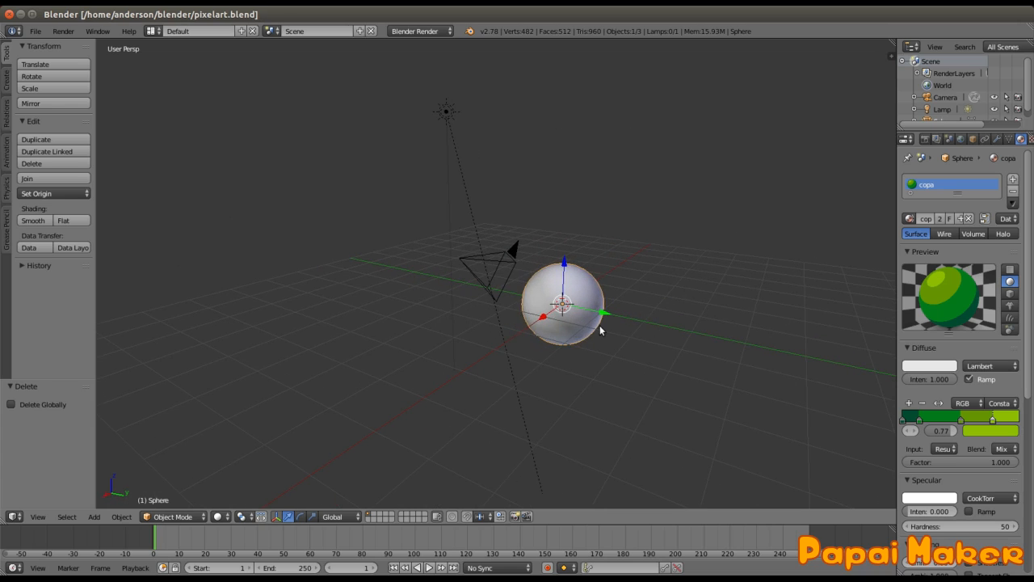
pyautogui.press('F12')
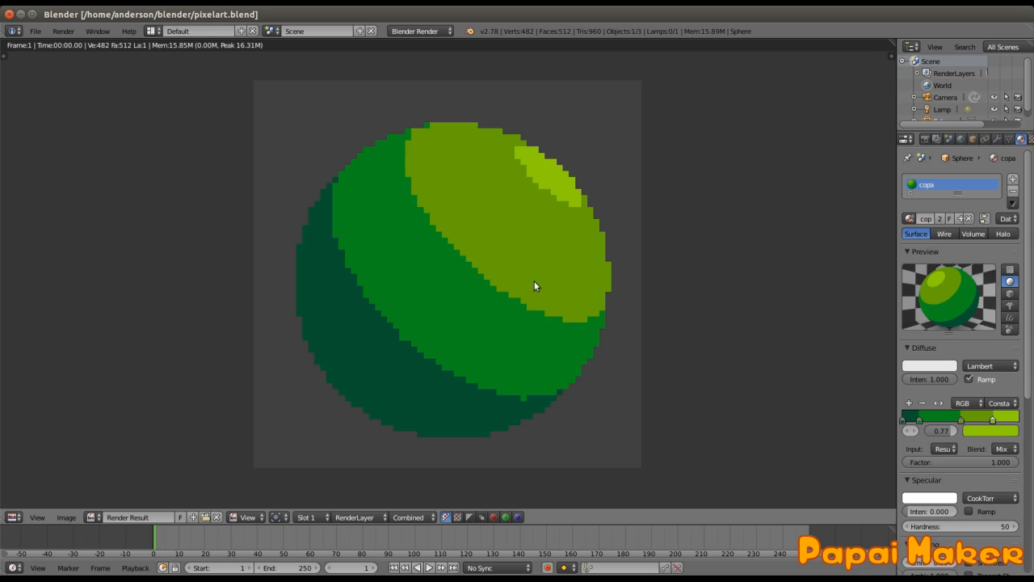
pyautogui.press('Escape')
# Rotate the sun lamp by about -32° in top view and render to check the shading
pyautogui.moveTo(539, 280); pyautogui.dragTo(571, 315, button='middle')
pyautogui.rightClick(574, 312)
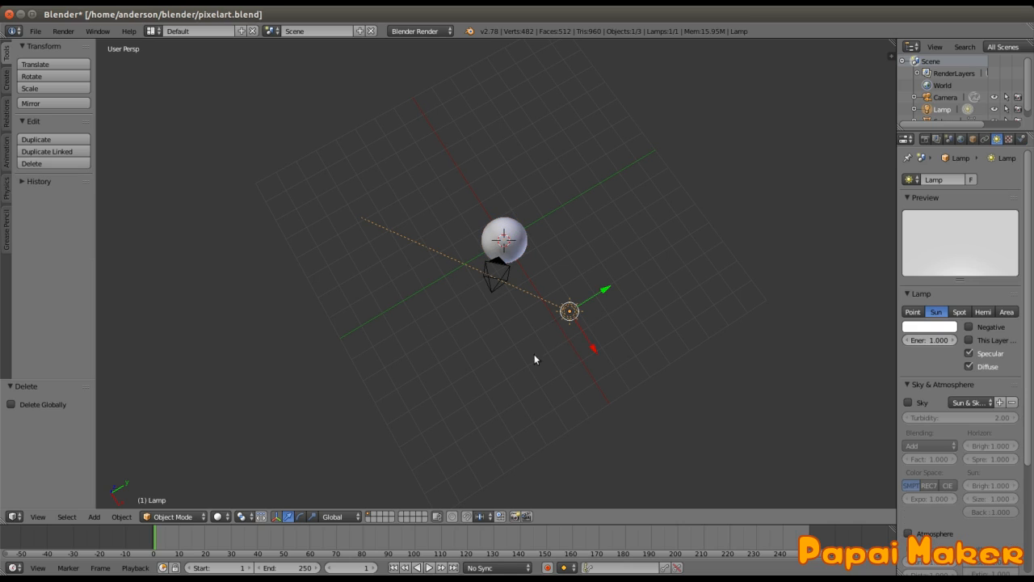
pyautogui.press('KP_7')
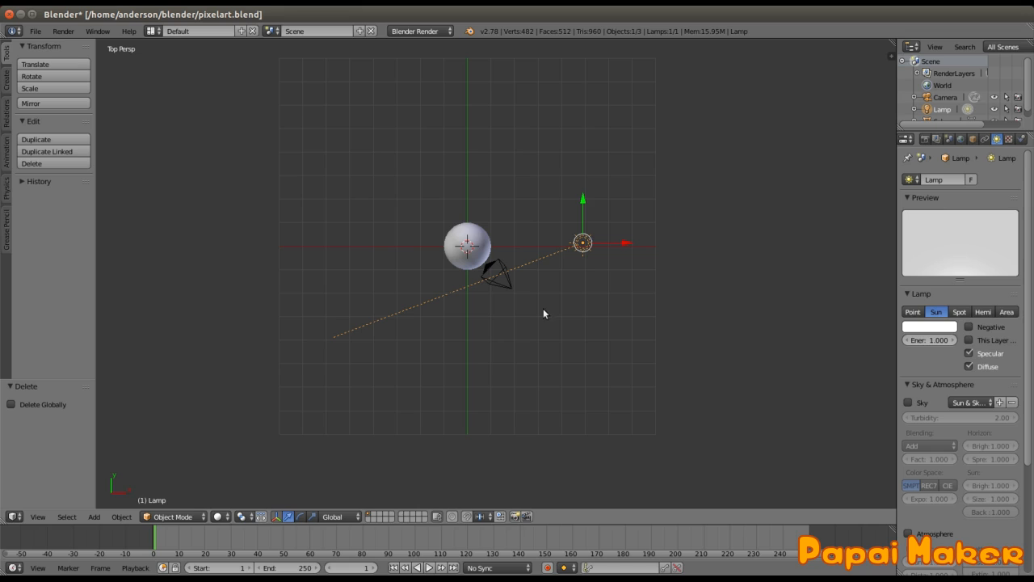
pyautogui.press('r')
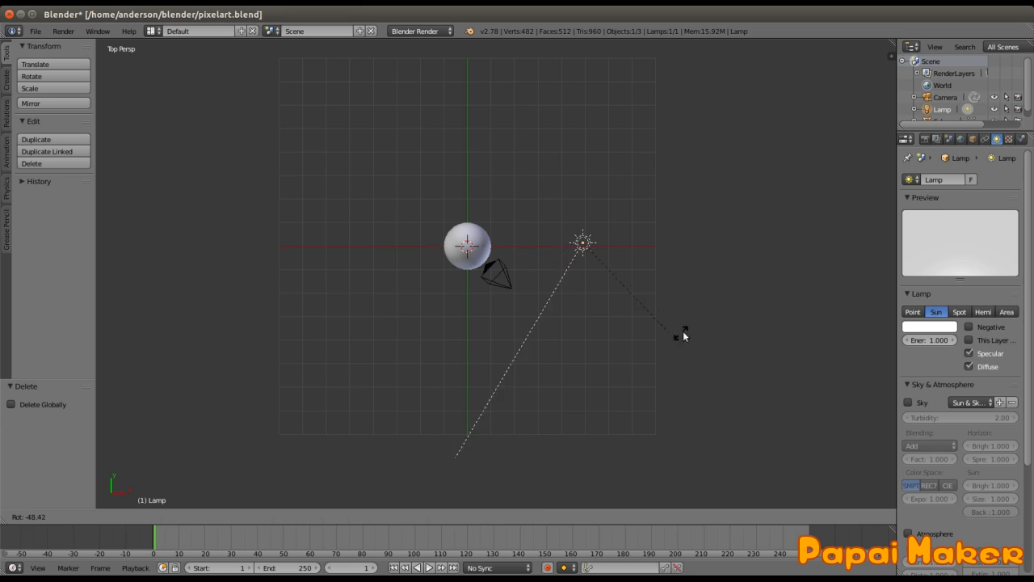
pyautogui.click(634, 342)
pyautogui.press('F12')
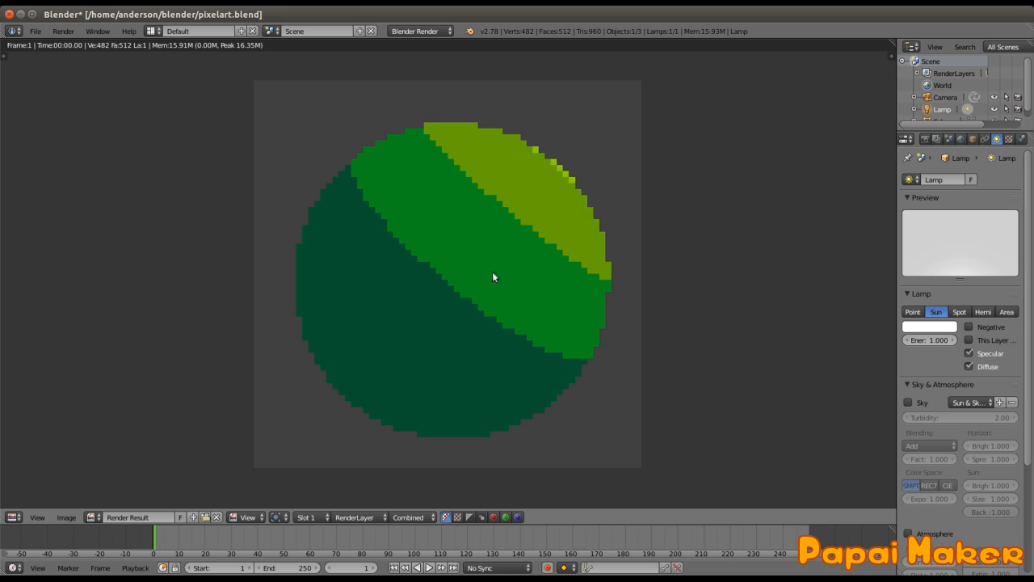
pyautogui.press('Escape')
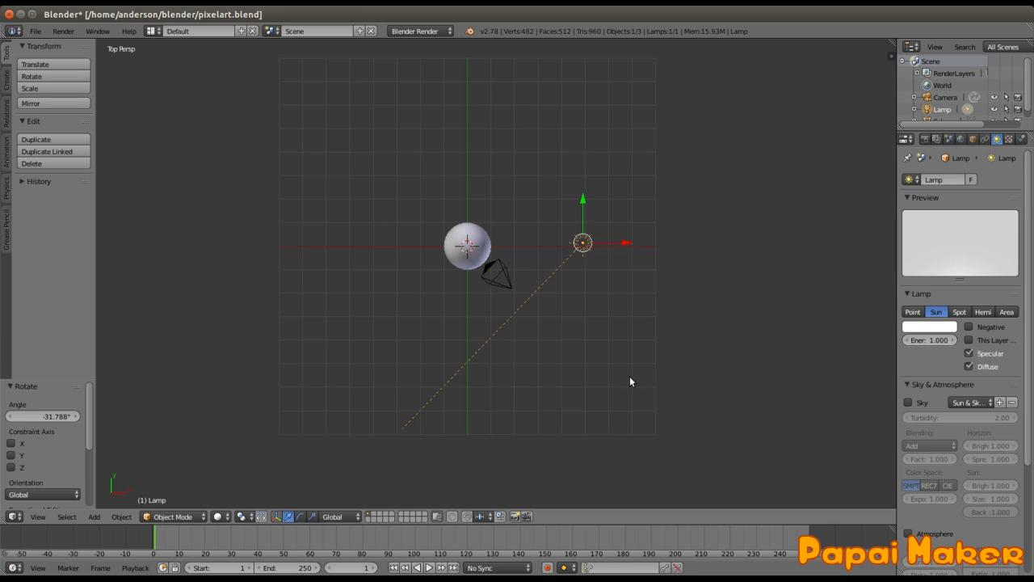
# Rotate the sun lamp by about 83° in top view and render the sphere with the new light direction
pyautogui.press('r')
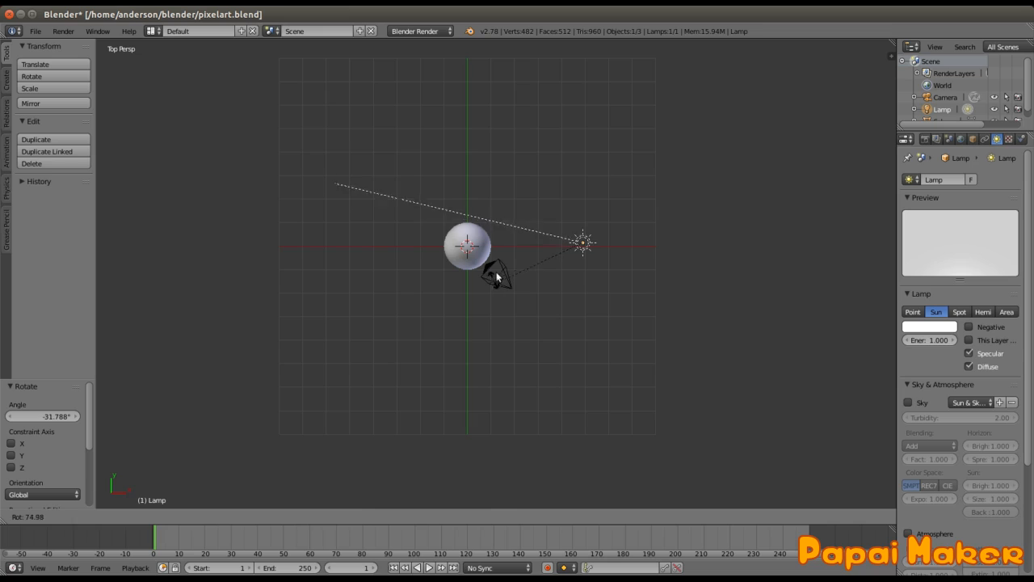
pyautogui.click(497, 279)
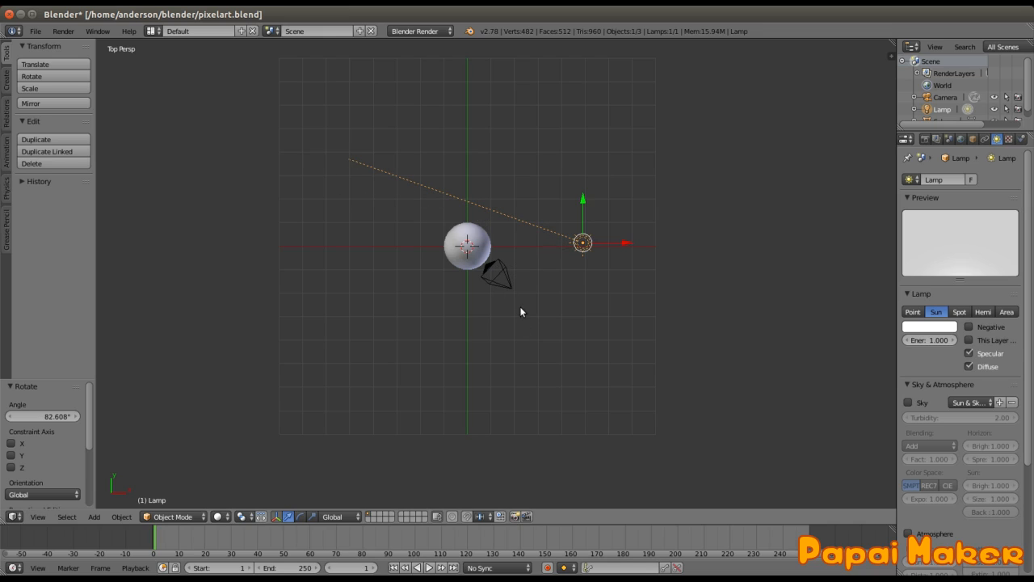
pyautogui.press('F12')
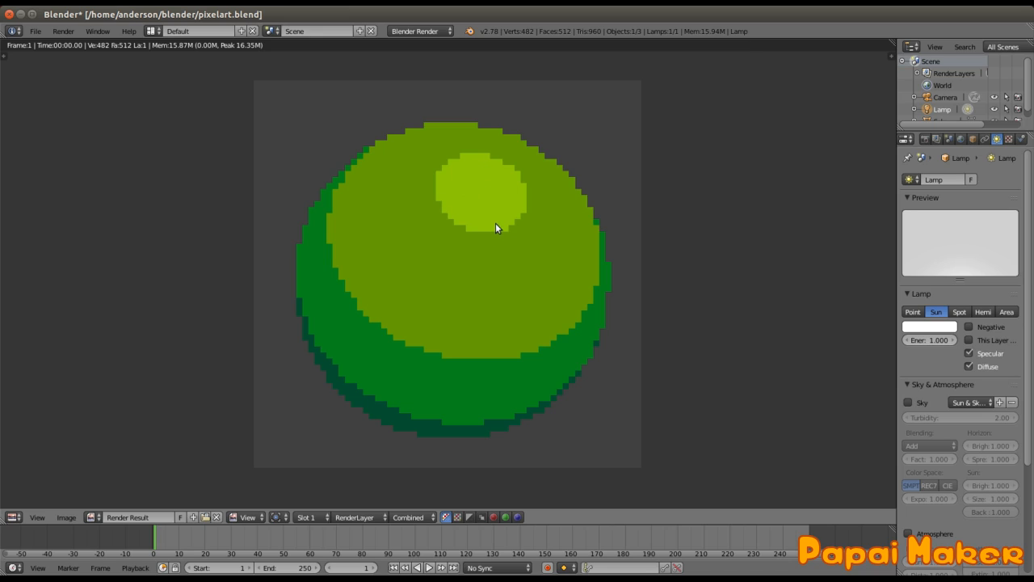
pyautogui.press('Escape')
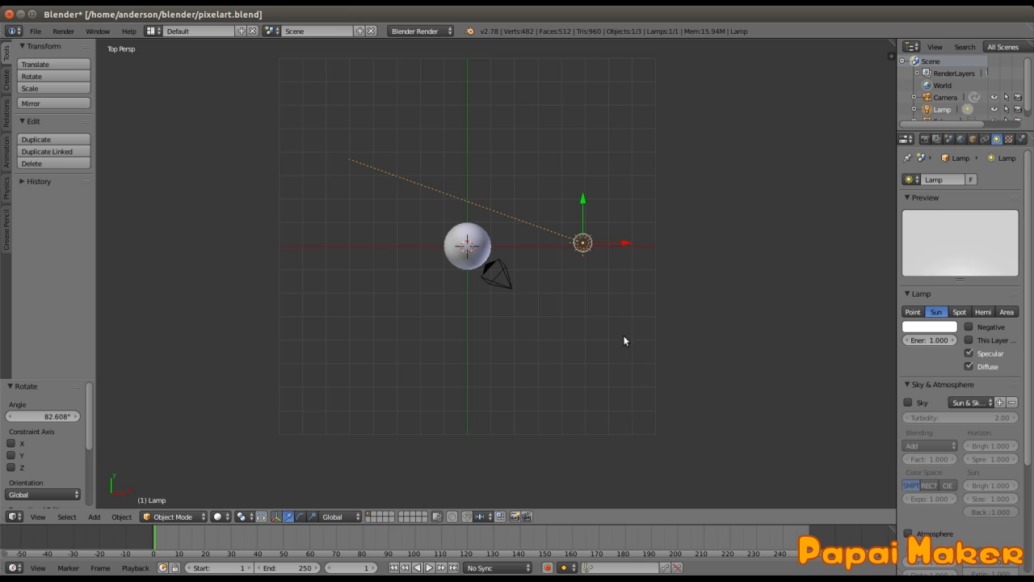
# Rotate the sun lamp by about -14° in top view, check the render and camera view, and save the file
pyautogui.press('r')
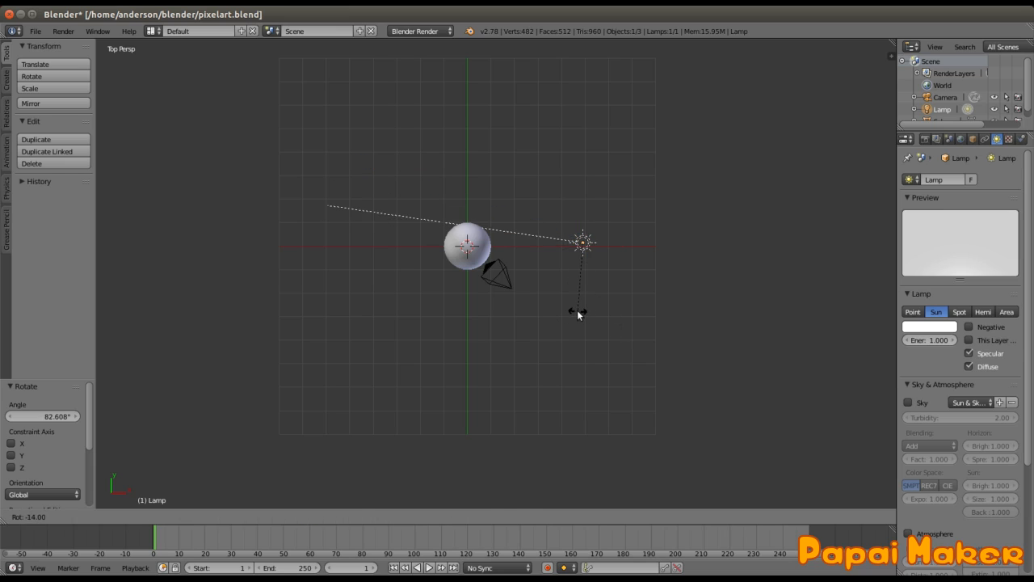
pyautogui.click(577, 310)
pyautogui.press('F12')
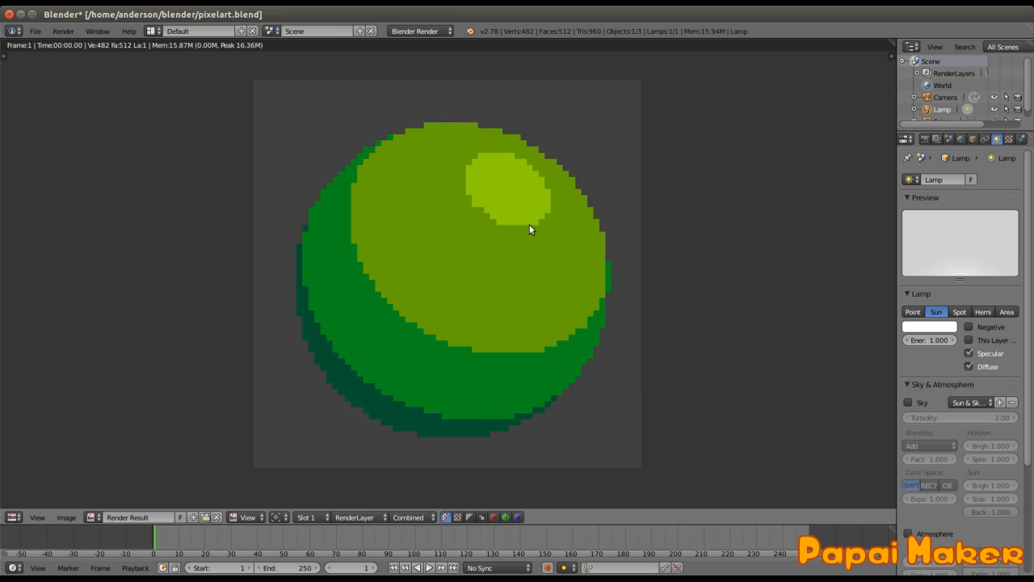
pyautogui.press('Escape')
pyautogui.moveTo(529, 368); pyautogui.dragTo(471, 273, button='middle')
pyautogui.press('KP_0')
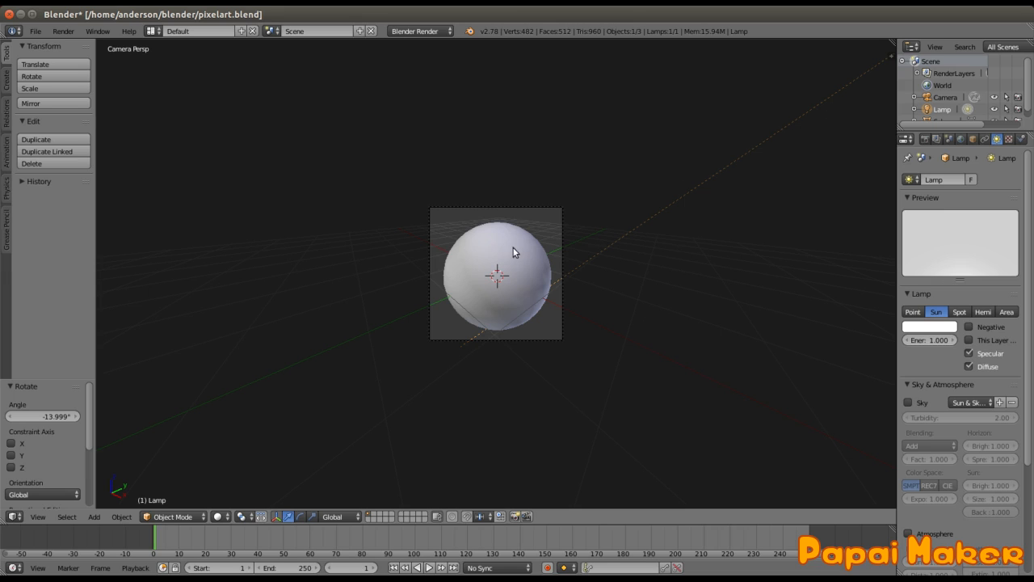
pyautogui.press('KP_0')
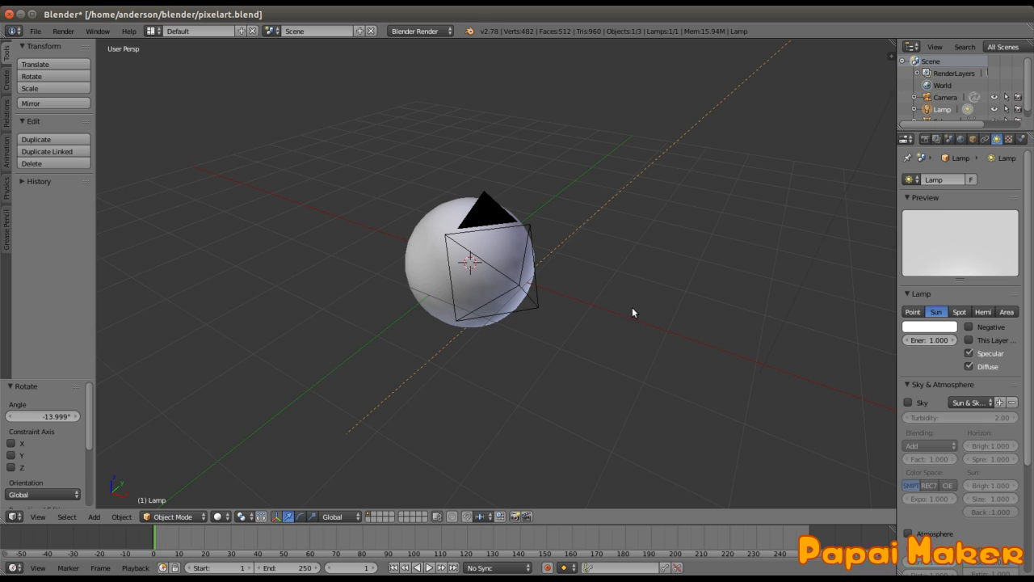
pyautogui.hotkey('ctrl', 's')
# Select the sphere instead of the lamp and render it once more
pyautogui.scroll(-5, 632, 307)
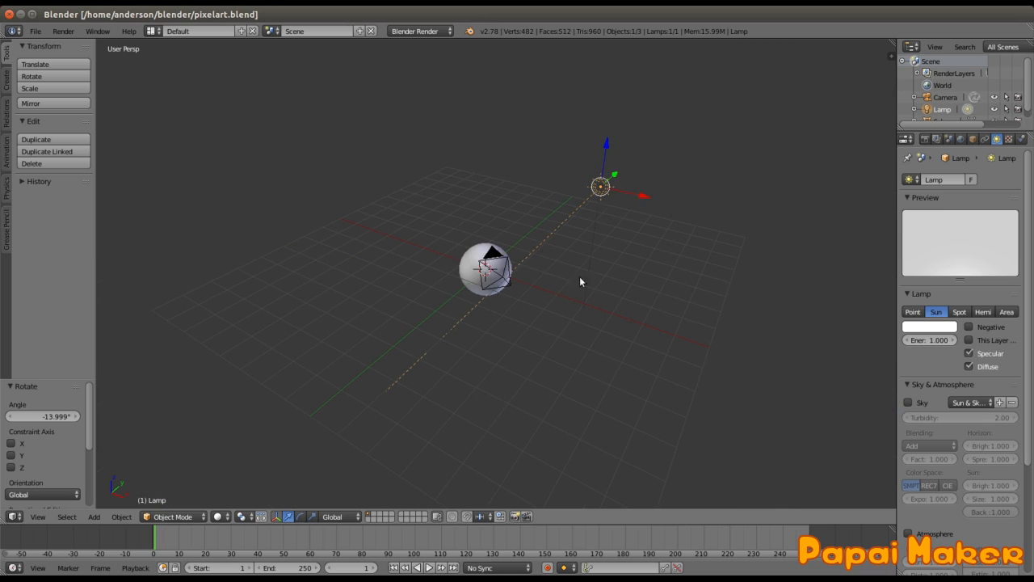
pyautogui.rightClick(467, 260)
pyautogui.scroll(5, 547, 315)
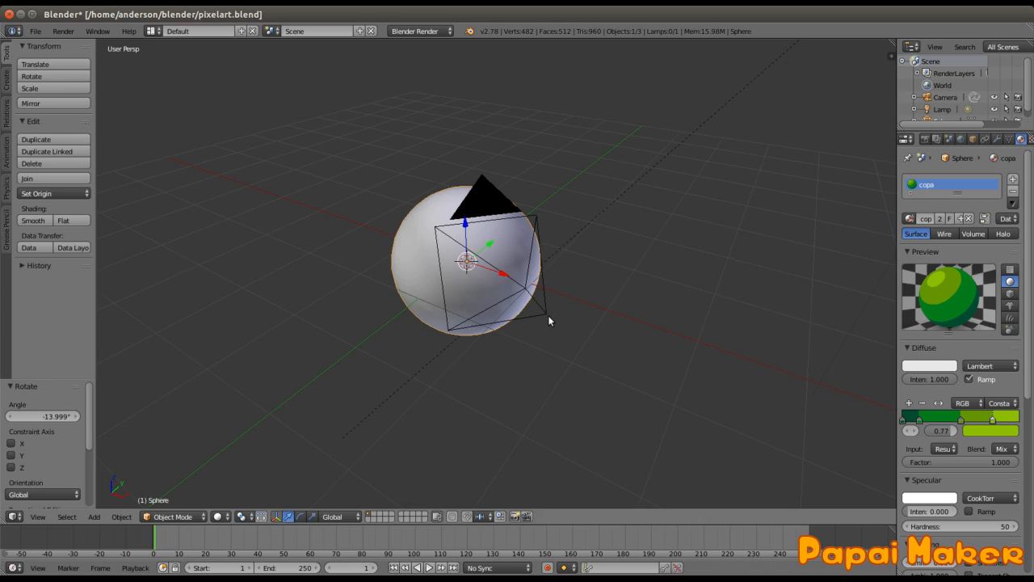
pyautogui.press('F12')
pyautogui.press('Escape')
# Subdivide the sphere's entire mesh with one cut in Edit Mode
pyautogui.moveTo(393, 305); pyautogui.dragTo(452, 311, button='middle')
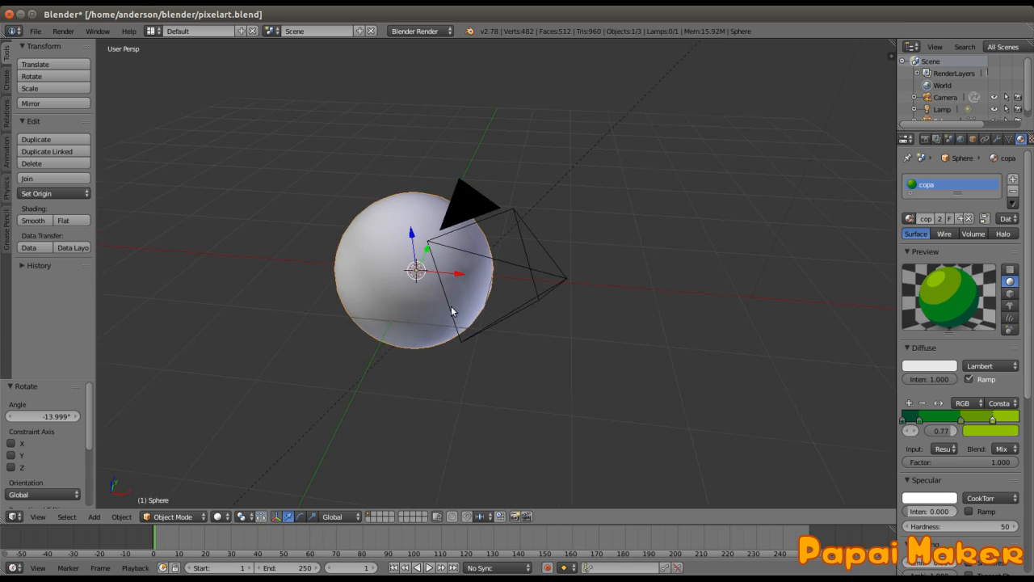
pyautogui.scroll(-3, 451, 311)
pyautogui.scroll(5, 450, 306)
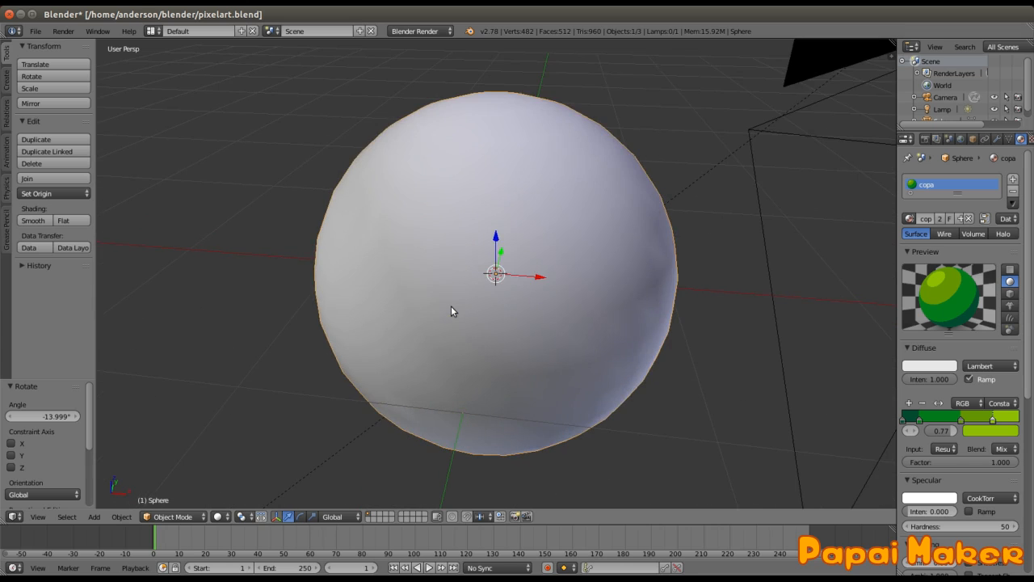
pyautogui.scroll(-6, 451, 305)
pyautogui.moveTo(445, 333); pyautogui.dragTo(559, 316, button='middle')
pyautogui.scroll(3, 464, 323)
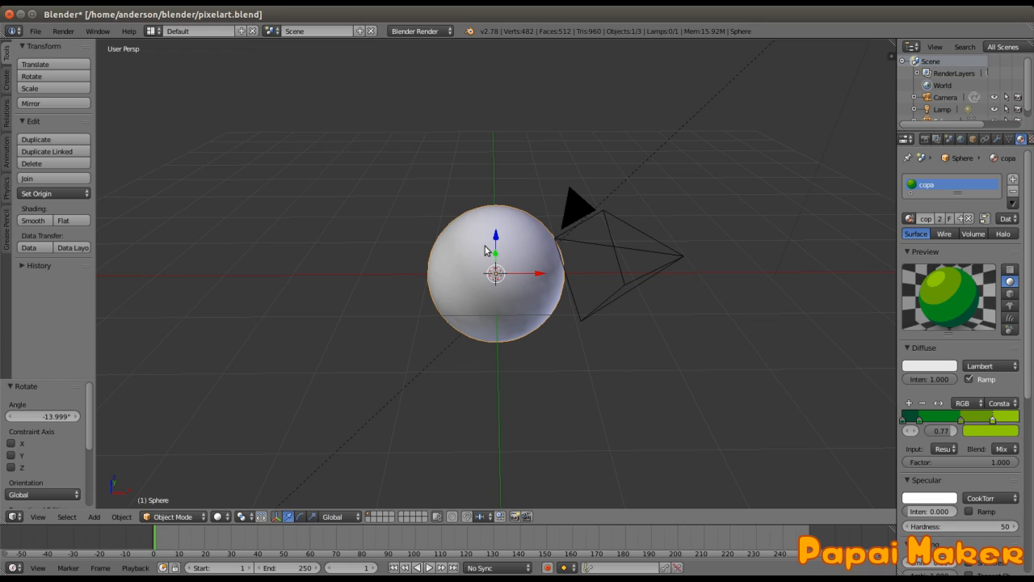
pyautogui.click(181, 516)
pyautogui.press('Tab')
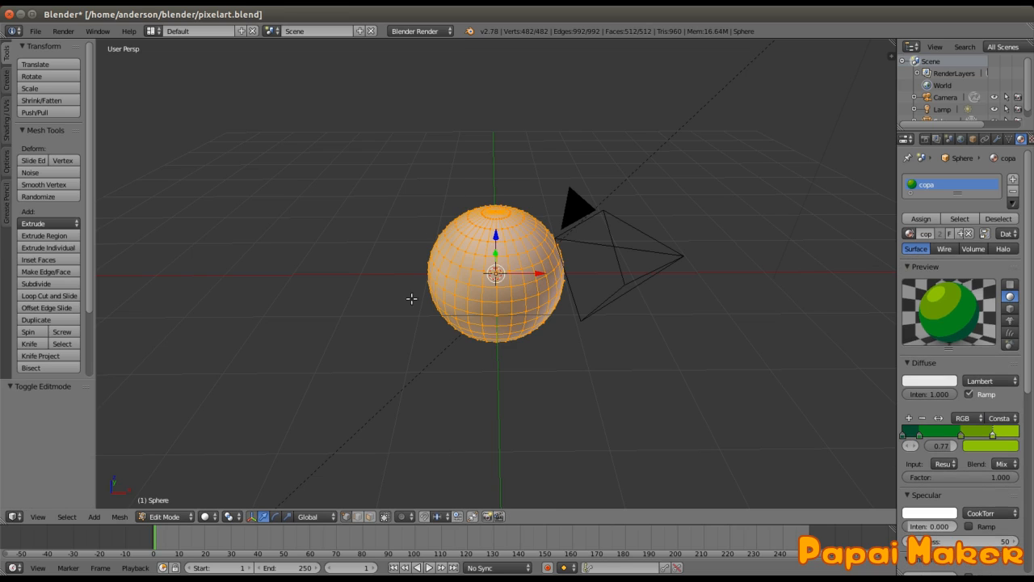
pyautogui.scroll(4, 533, 275)
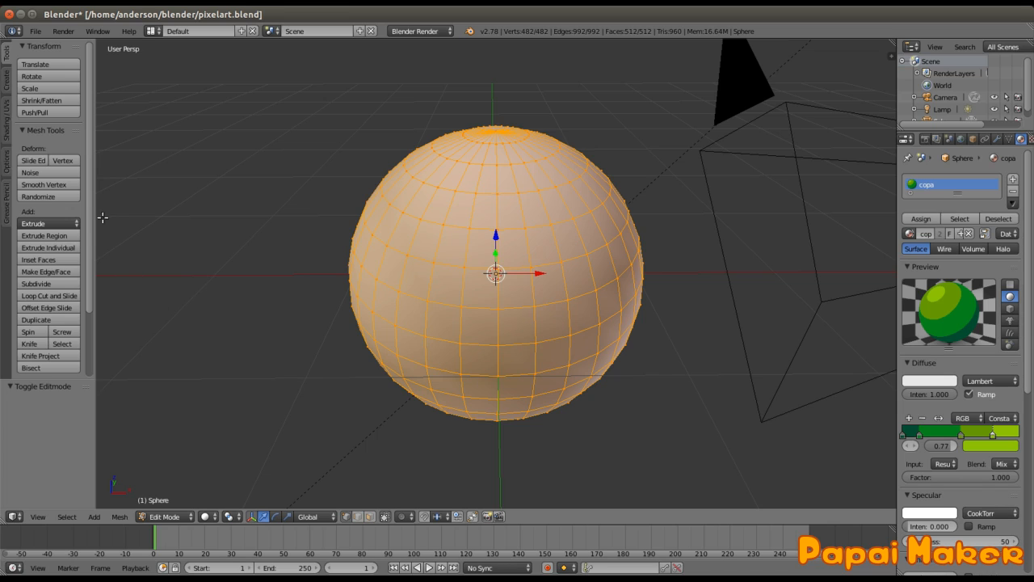
pyautogui.scroll(-3, 476, 283)
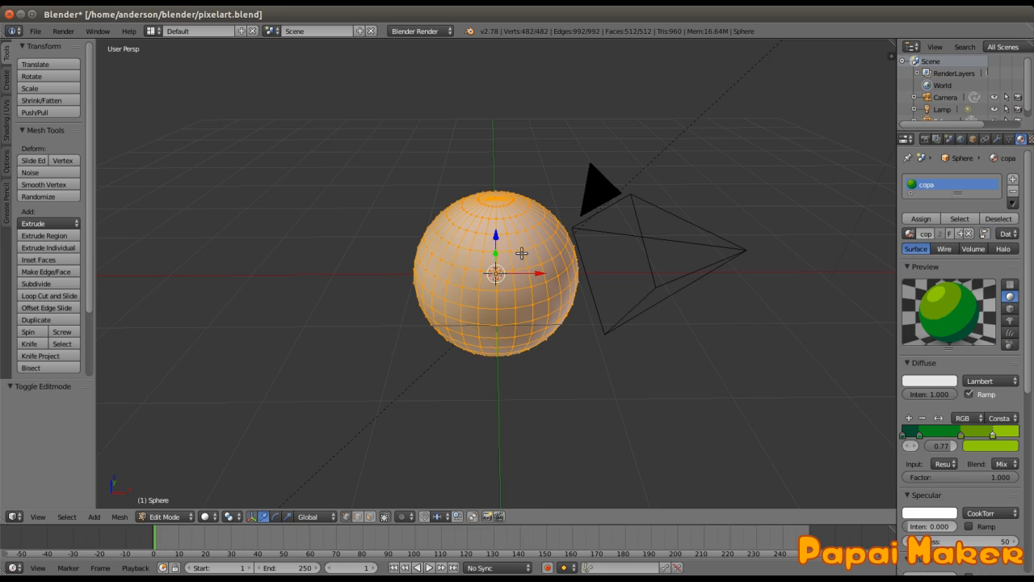
pyautogui.press('w')
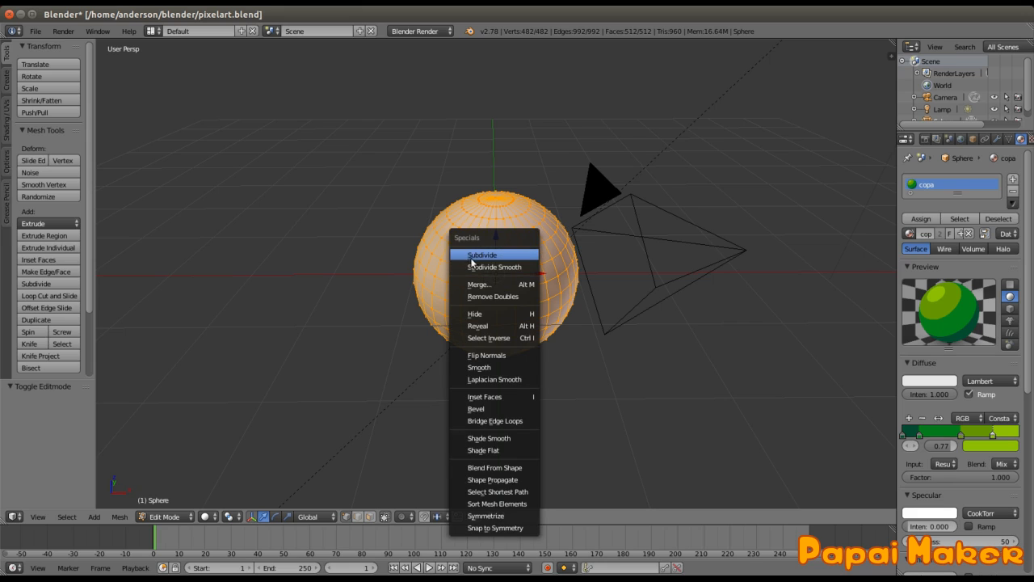
pyautogui.click(491, 257)
pyautogui.scroll(4, 515, 261)
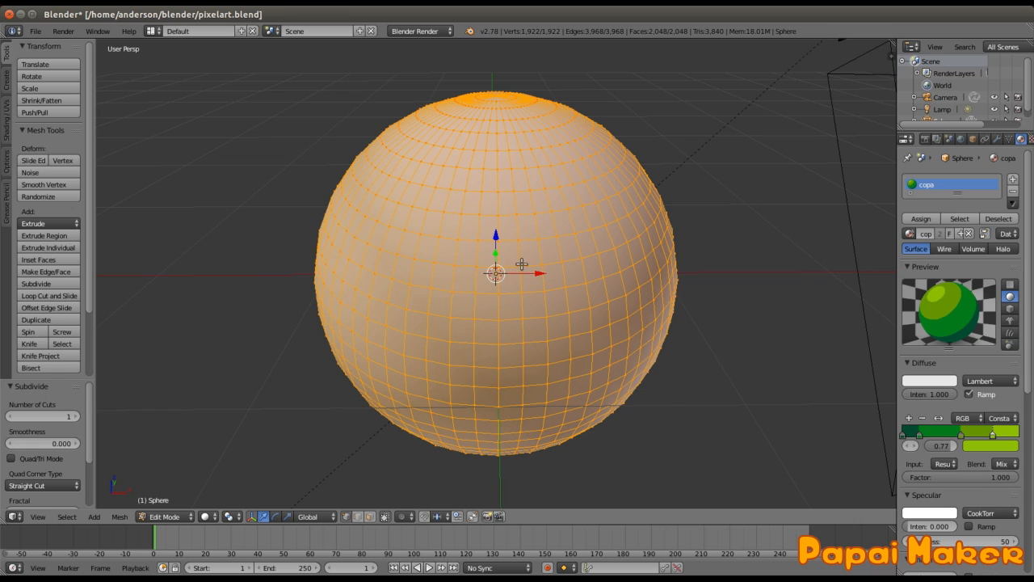
pyautogui.scroll(-5, 526, 242)
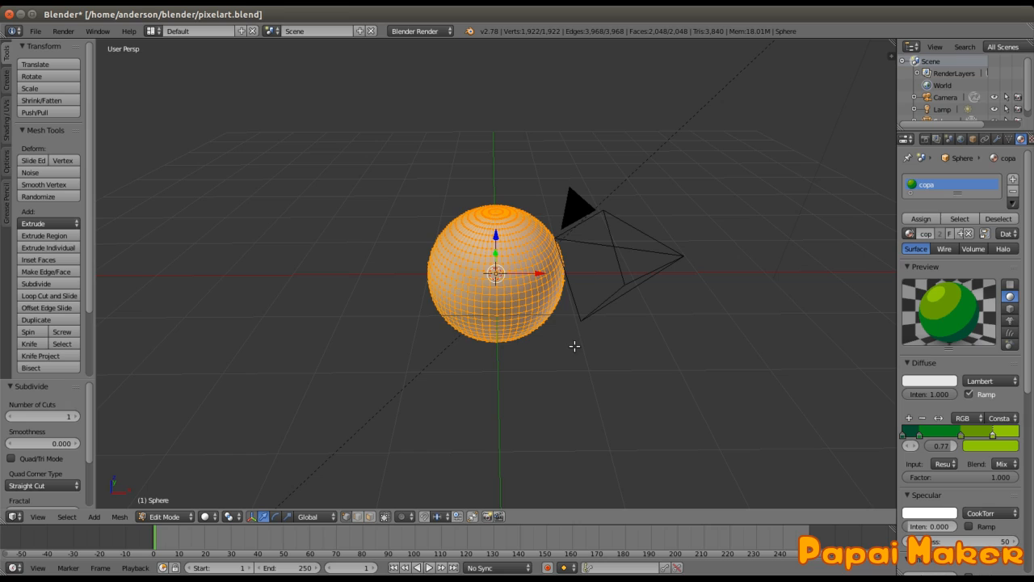
pyautogui.scroll(2, 509, 289)
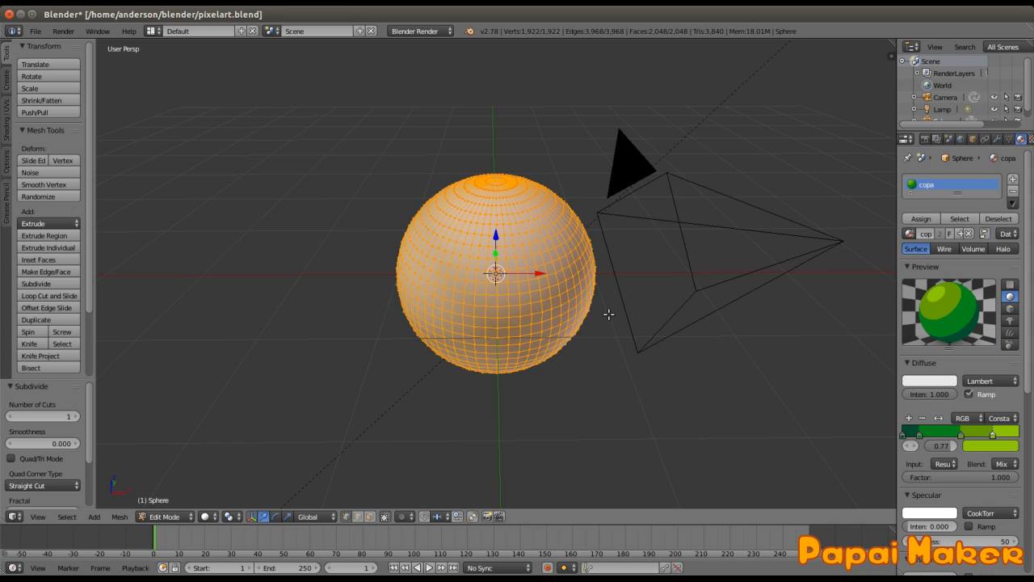
# Randomize all the sphere's vertices twice with an amount of 0.100 and render to check the leafy pixel-art look
pyautogui.click(38, 196)
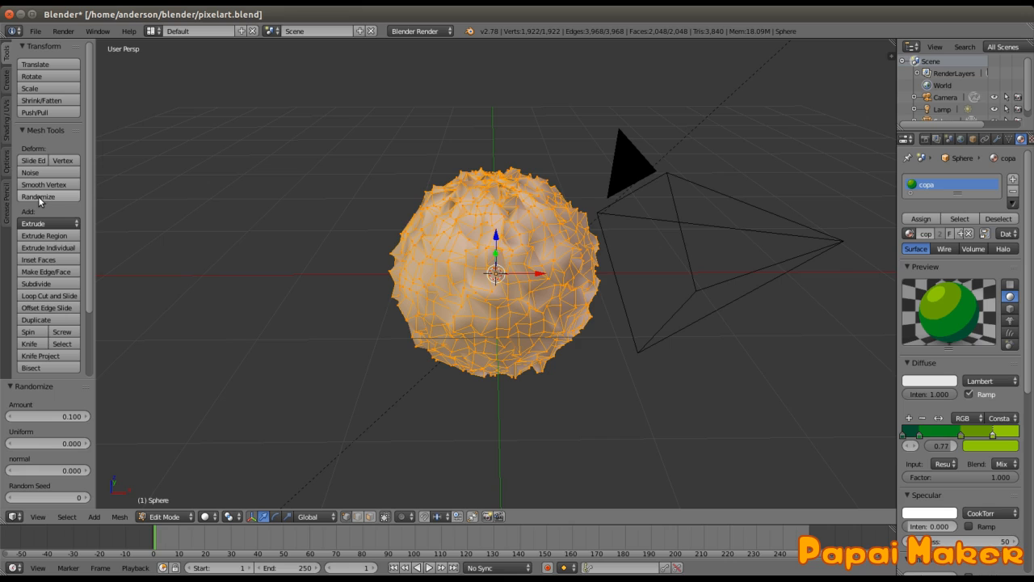
pyautogui.click(38, 196)
pyautogui.moveTo(593, 292); pyautogui.dragTo(521, 322, button='middle')
pyautogui.press('F12')
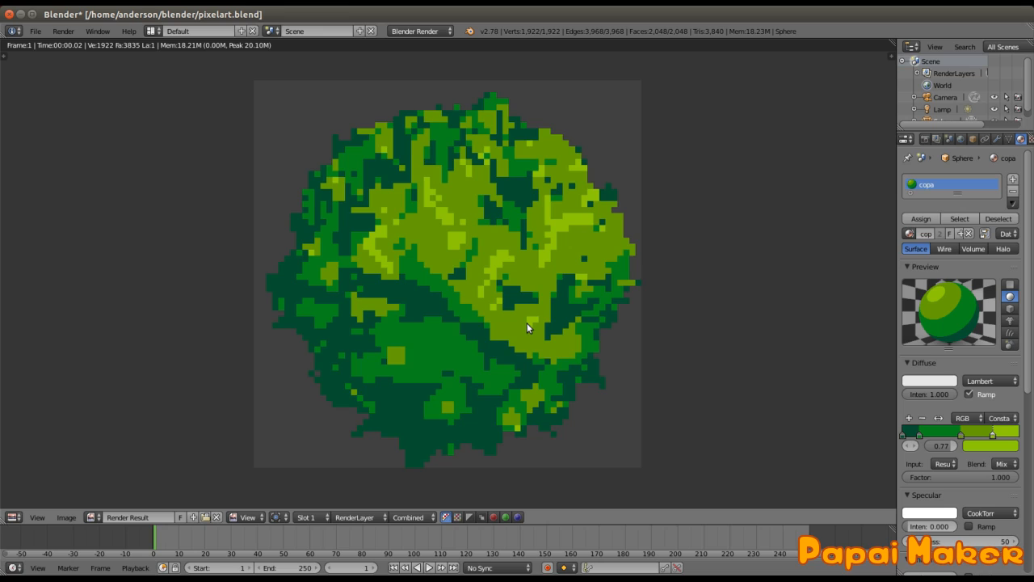
pyautogui.scroll(-2, 526, 327)
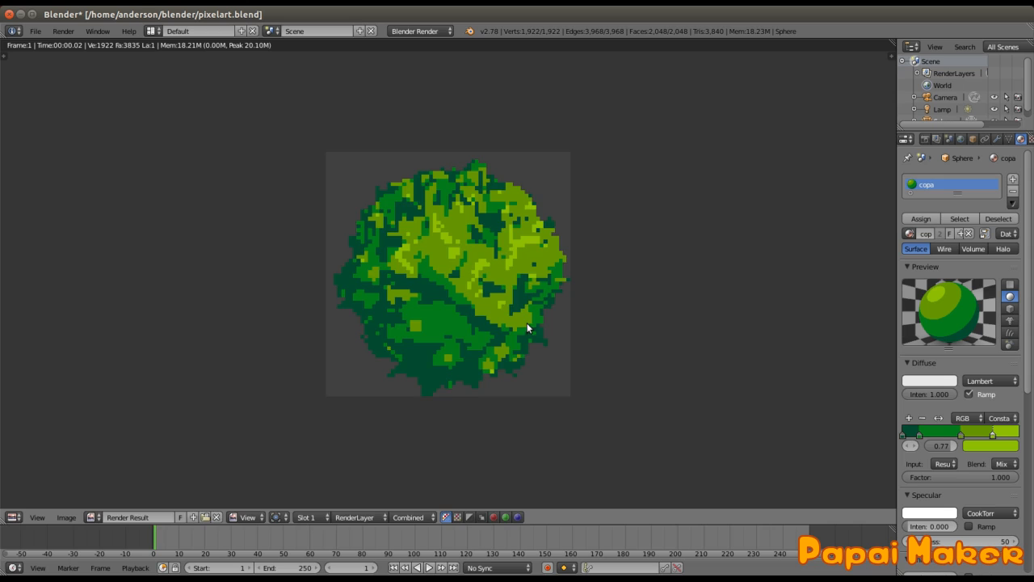
pyautogui.press('Escape')
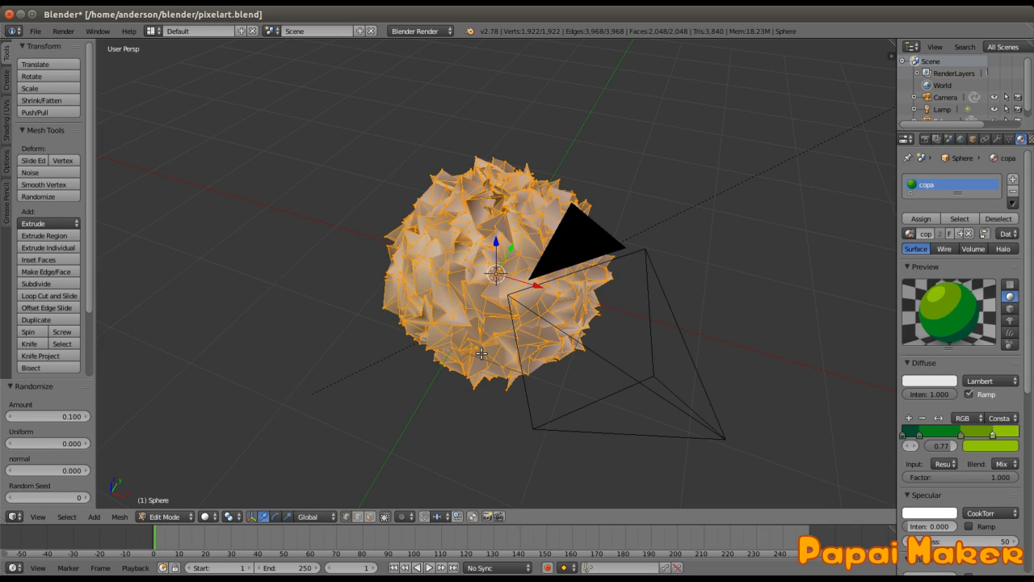
# Render the randomized sphere again to check its leafy shading
pyautogui.moveTo(481, 352); pyautogui.dragTo(501, 333, button='middle')
pyautogui.press('F12')
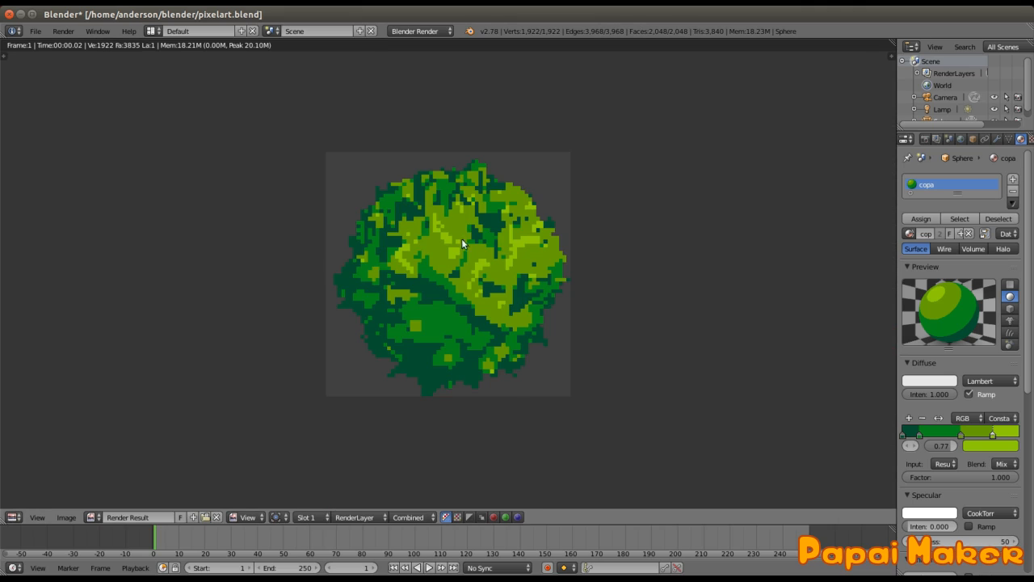
pyautogui.press('Escape')
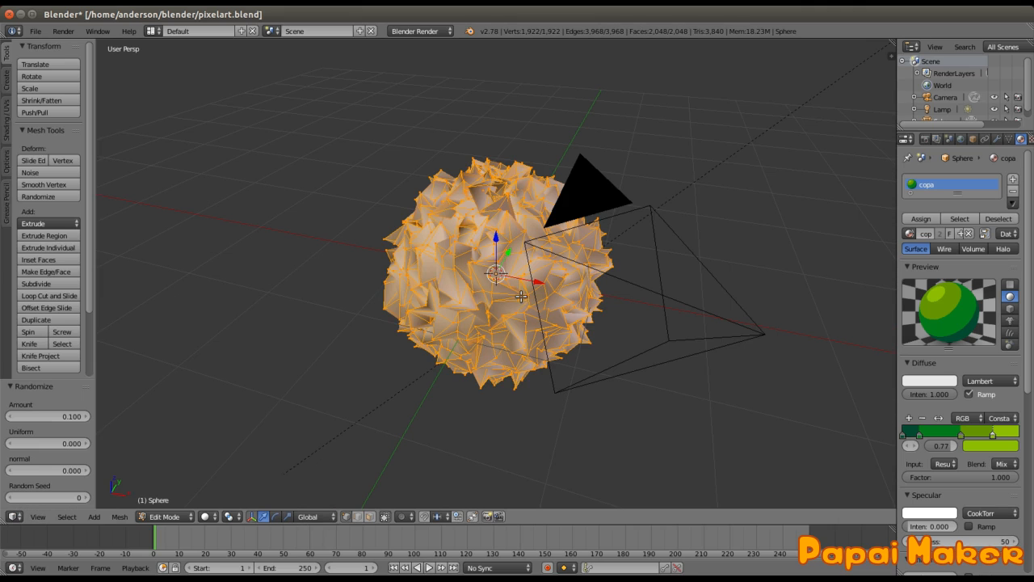
# Add a Subdivision Surface modifier to the sphere and inspect the smoothed shape in Object Mode
pyautogui.click(997, 141)
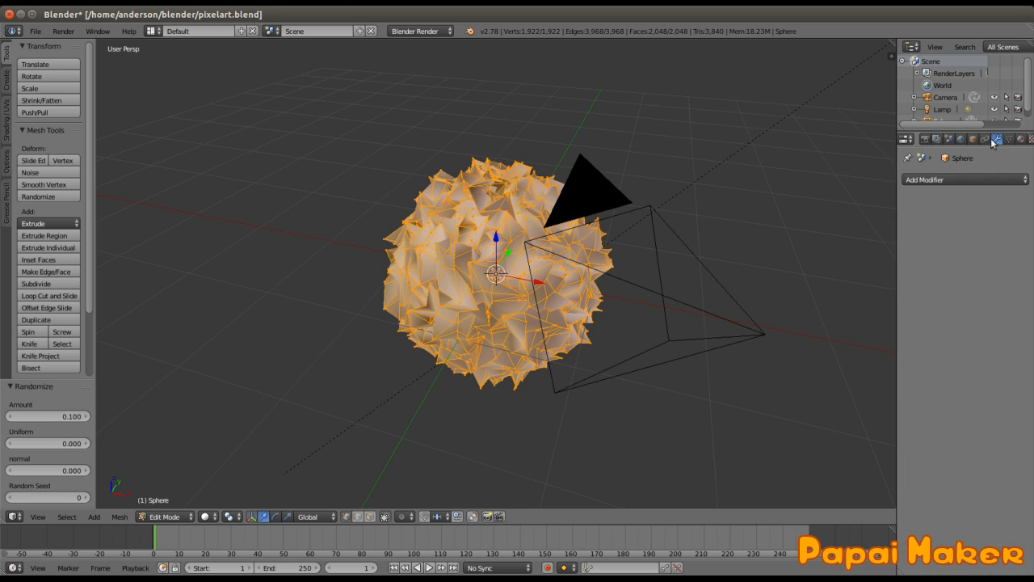
pyautogui.click(926, 181)
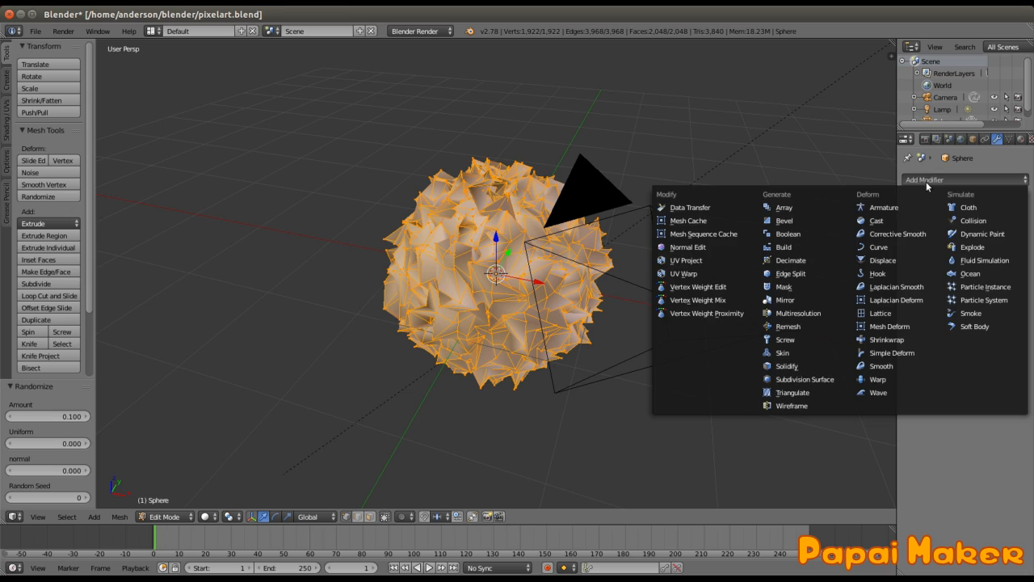
pyautogui.click(808, 379)
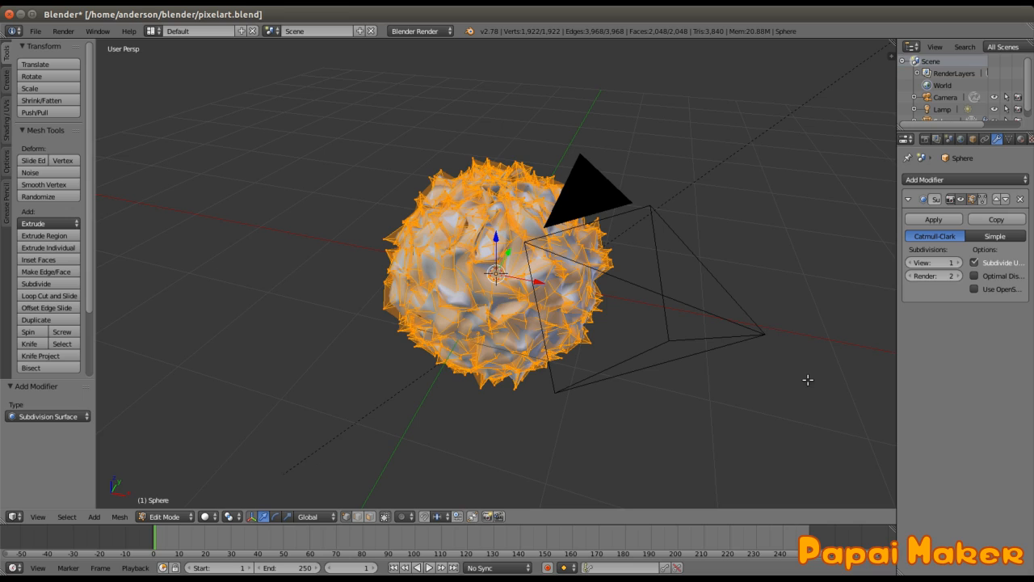
pyautogui.press('Tab')
pyautogui.moveTo(577, 288); pyautogui.dragTo(551, 251, button='middle')
pyautogui.scroll(4, 458, 281)
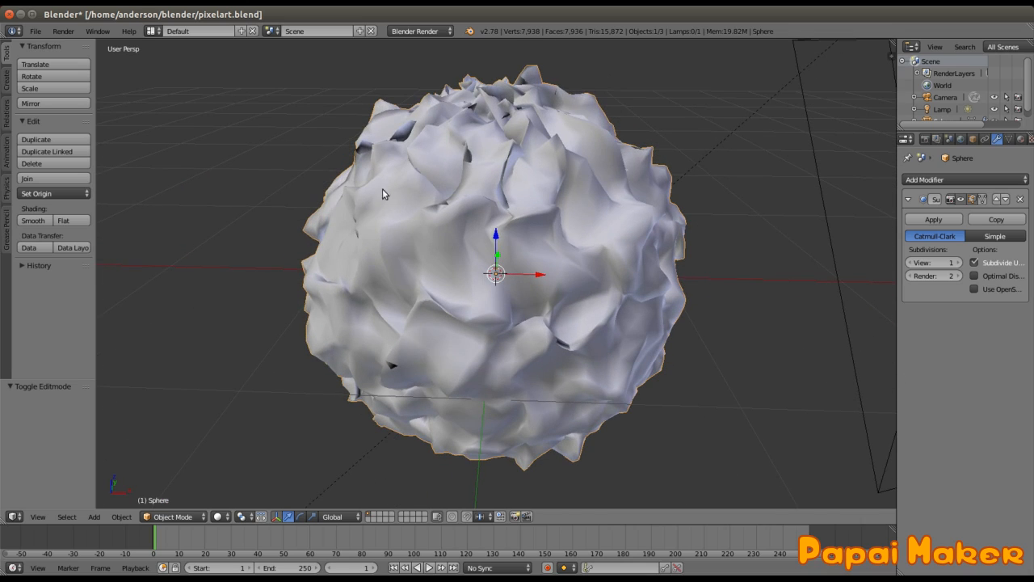
# Randomize all the sphere's vertices once, smooth them once, and inspect the shape in Object Mode after each change
pyautogui.press('Tab')
pyautogui.scroll(-1, 542, 291)
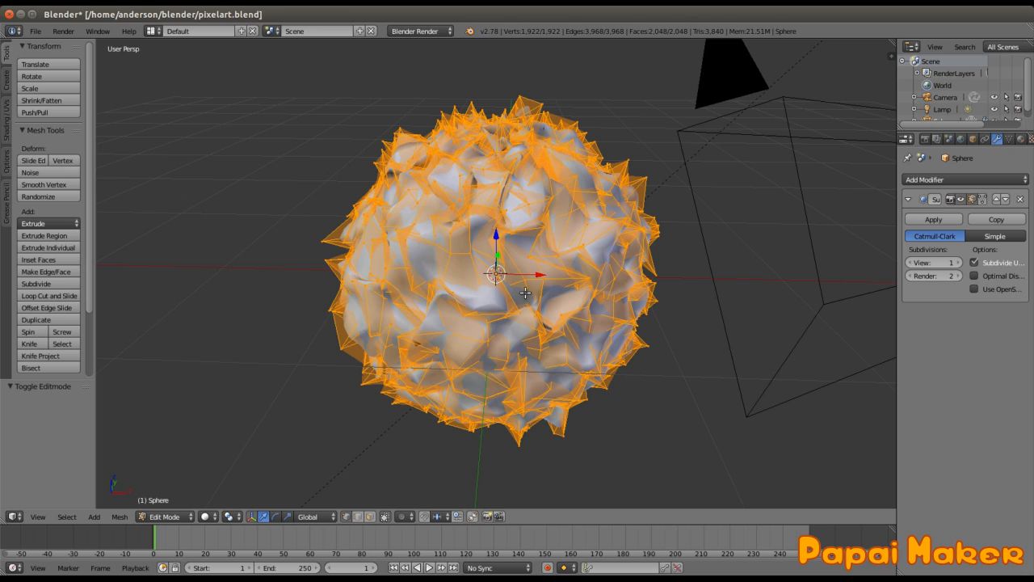
pyautogui.click(43, 196)
pyautogui.press('Tab')
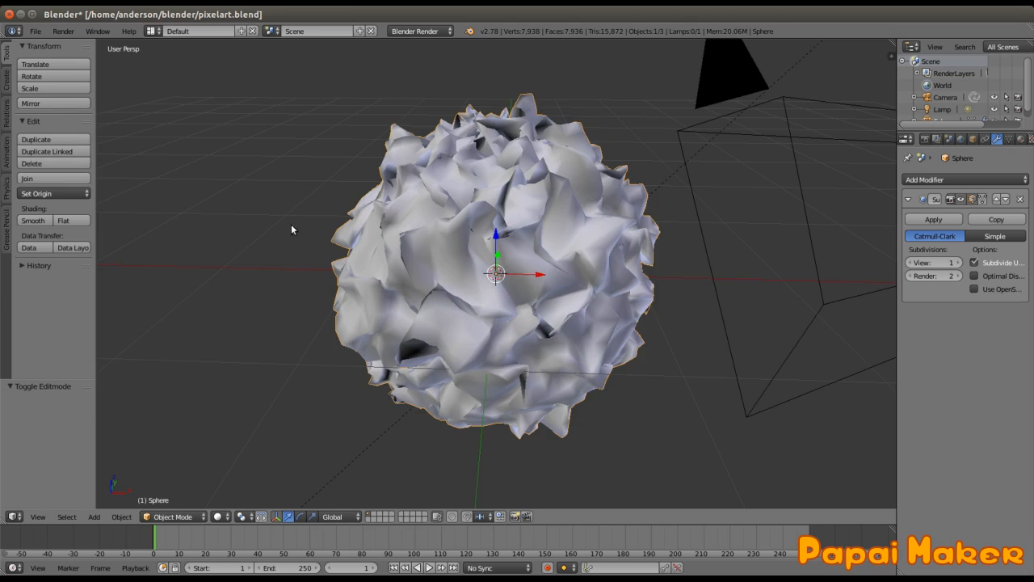
pyautogui.moveTo(488, 291); pyautogui.dragTo(395, 246, button='middle')
pyautogui.press('Tab')
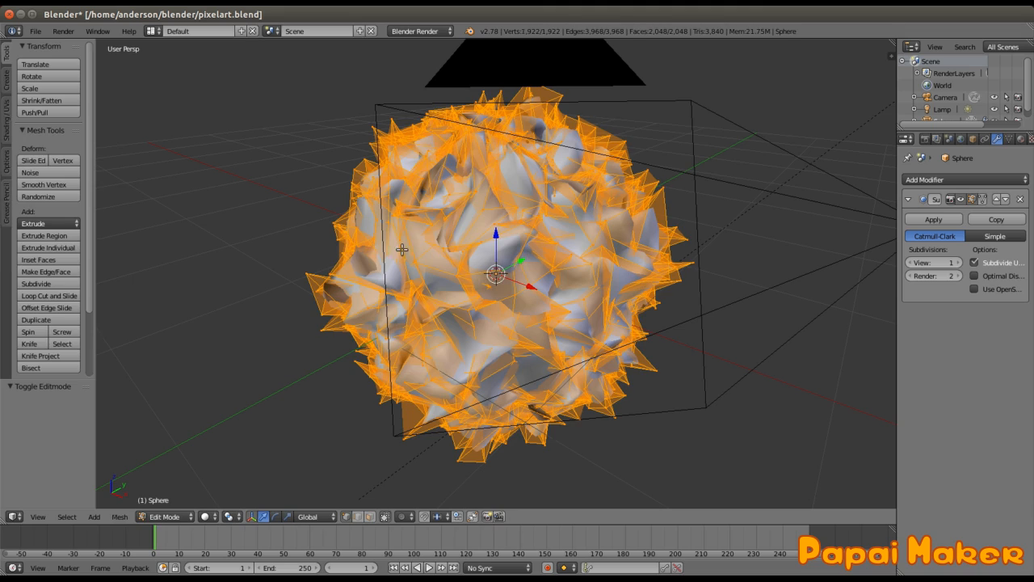
pyautogui.click(52, 186)
pyautogui.press('Tab')
pyautogui.moveTo(430, 270); pyautogui.dragTo(243, 242, button='middle')
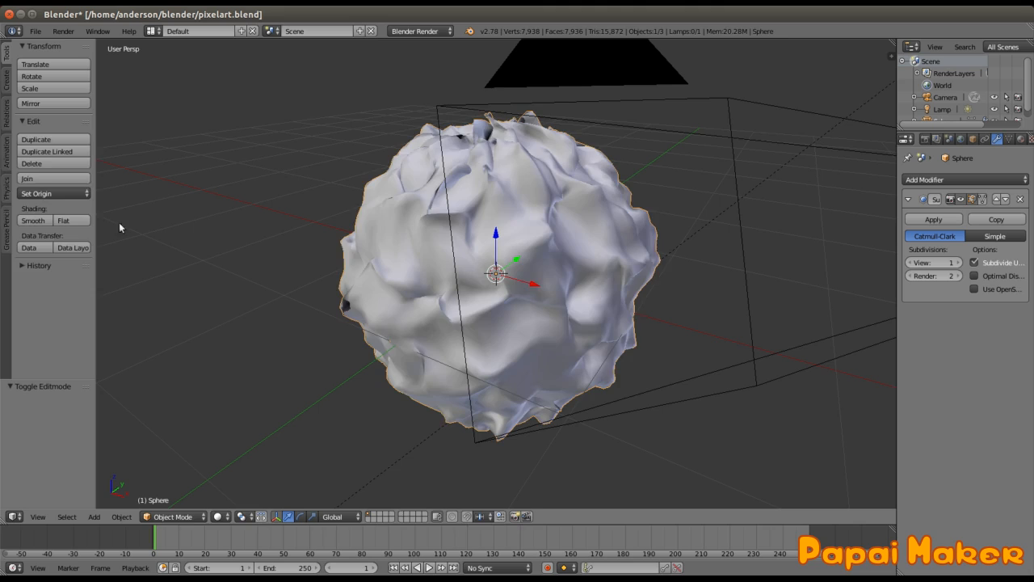
# Randomize the sphere's vertices two more times and smooth them twice with a smoothing of 0.500
pyautogui.press('Tab')
pyautogui.click(50, 196)
pyautogui.click(50, 196)
pyautogui.click(53, 185)
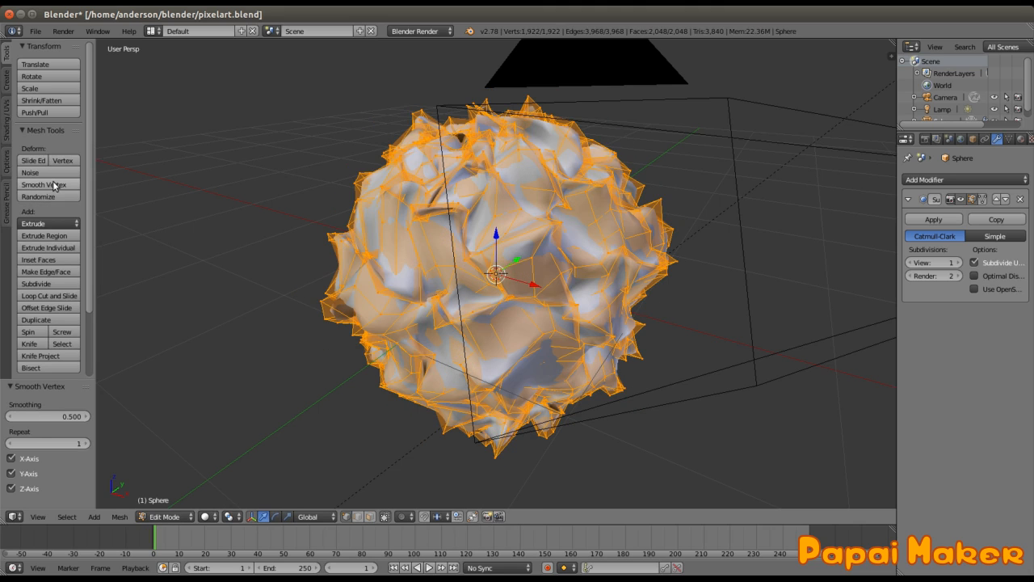
pyautogui.click(52, 185)
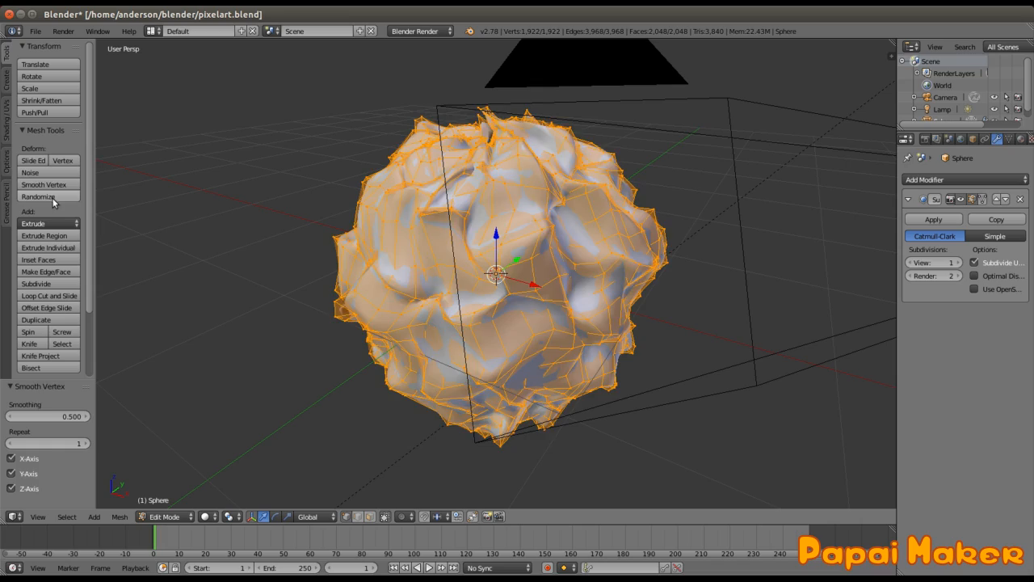
# Randomize and smooth the sphere's vertices once more, then render the treetop from Object Mode
pyautogui.click(52, 196)
pyautogui.click(52, 185)
pyautogui.press('Tab')
pyautogui.moveTo(590, 243); pyautogui.dragTo(511, 247, button='middle')
pyautogui.press('F12')
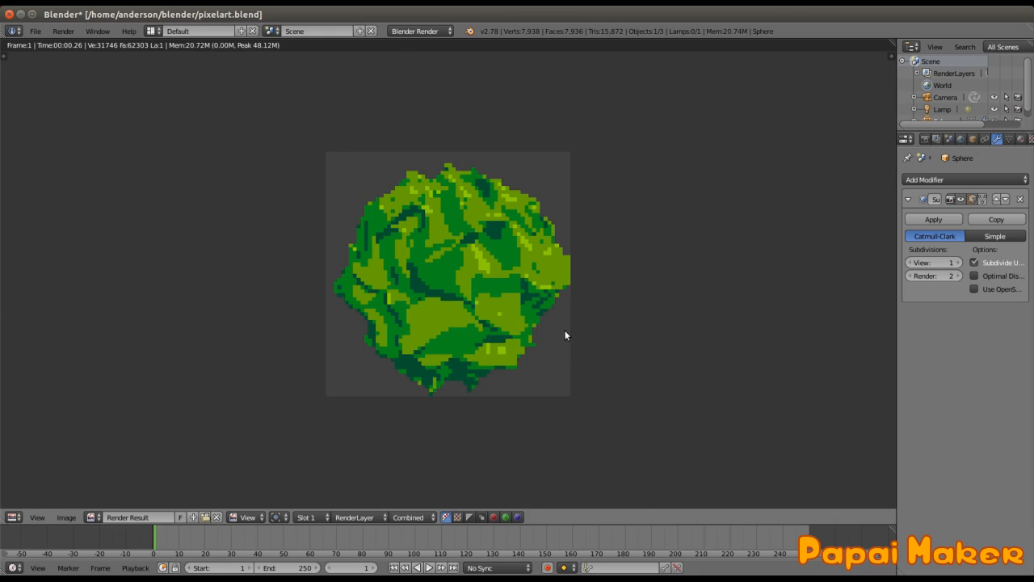
pyautogui.press('Escape')
# Select the sun lamp, rotate it by about -19° in top view, and render the result
pyautogui.scroll(-6, 502, 306)
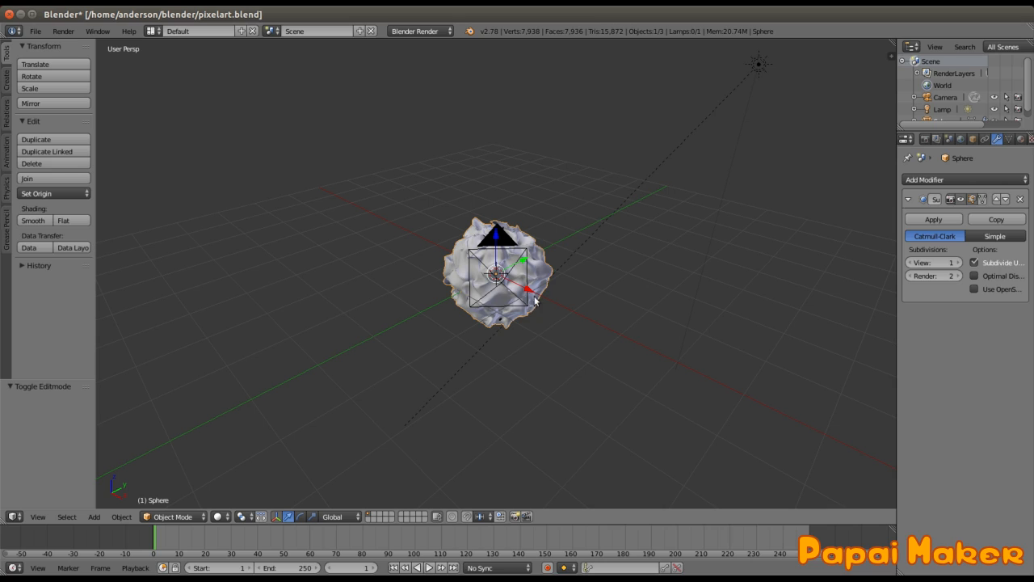
pyautogui.click(757, 66)
pyautogui.press('KP_7')
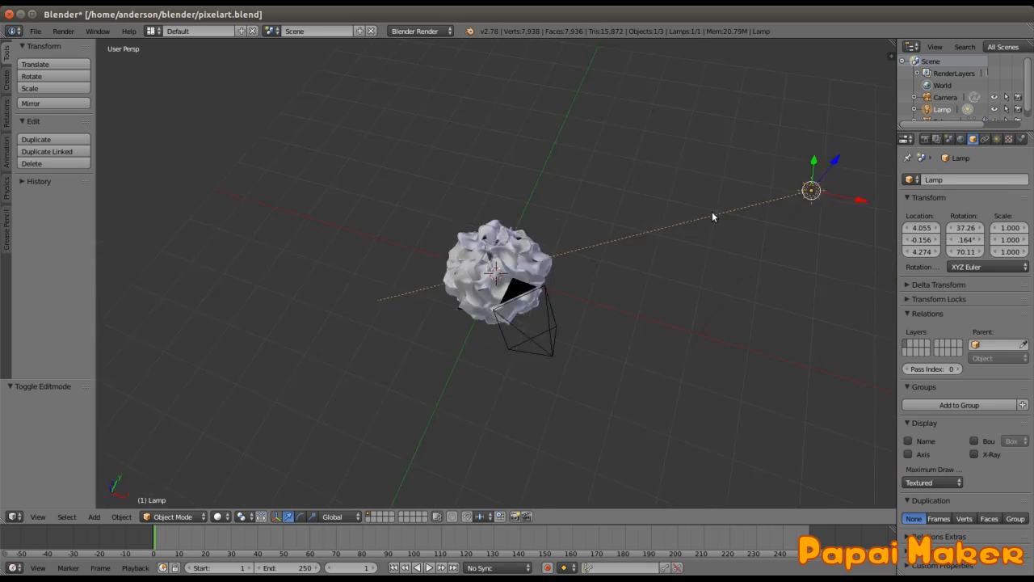
pyautogui.press('r')
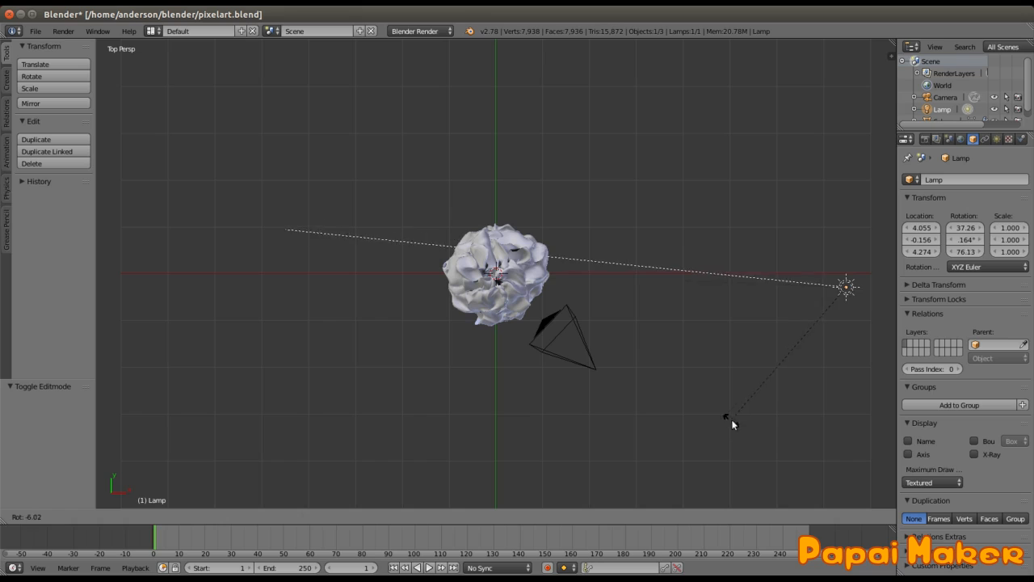
pyautogui.click(775, 420)
pyautogui.press('F12')
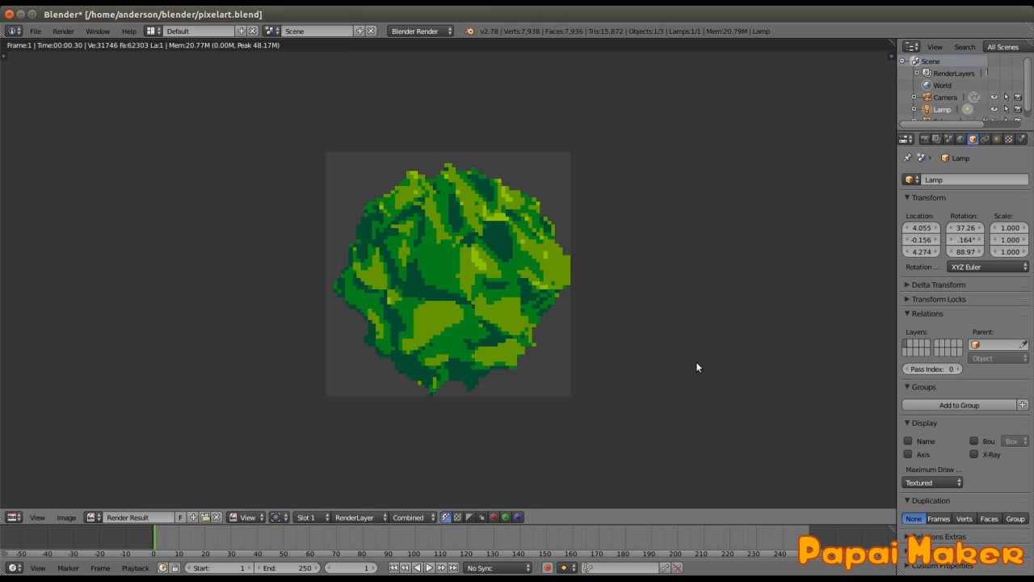
pyautogui.press('Escape')
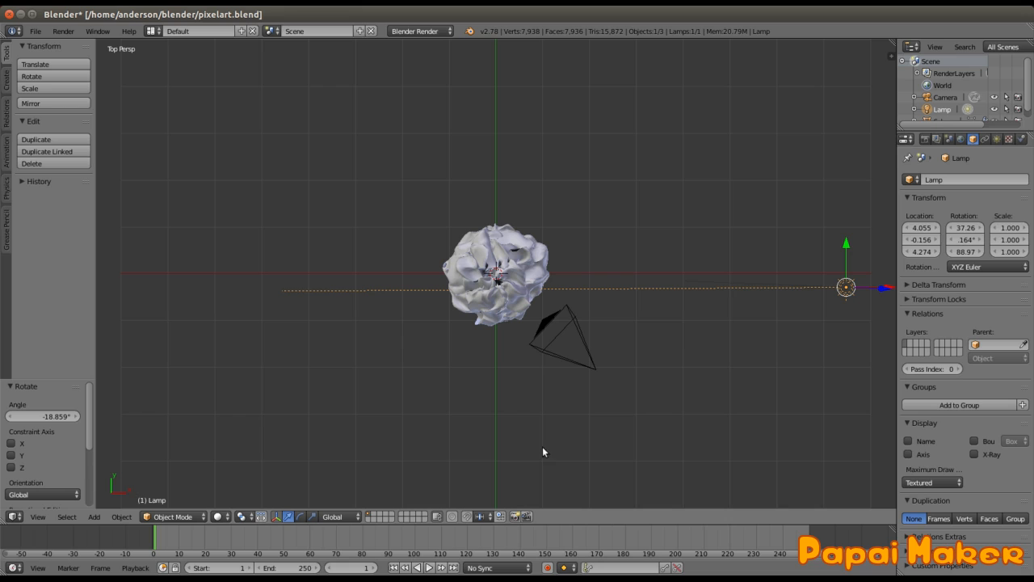
# Rotate the sun lamp by about another -26° in top view and render the treetop again
pyautogui.press('r')
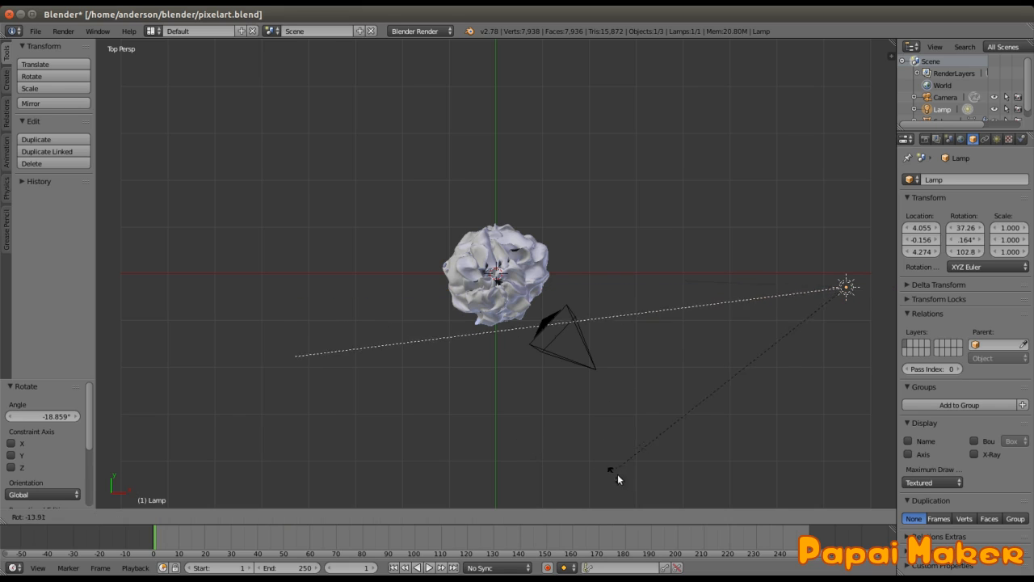
pyautogui.click(697, 485)
pyautogui.press('F12')
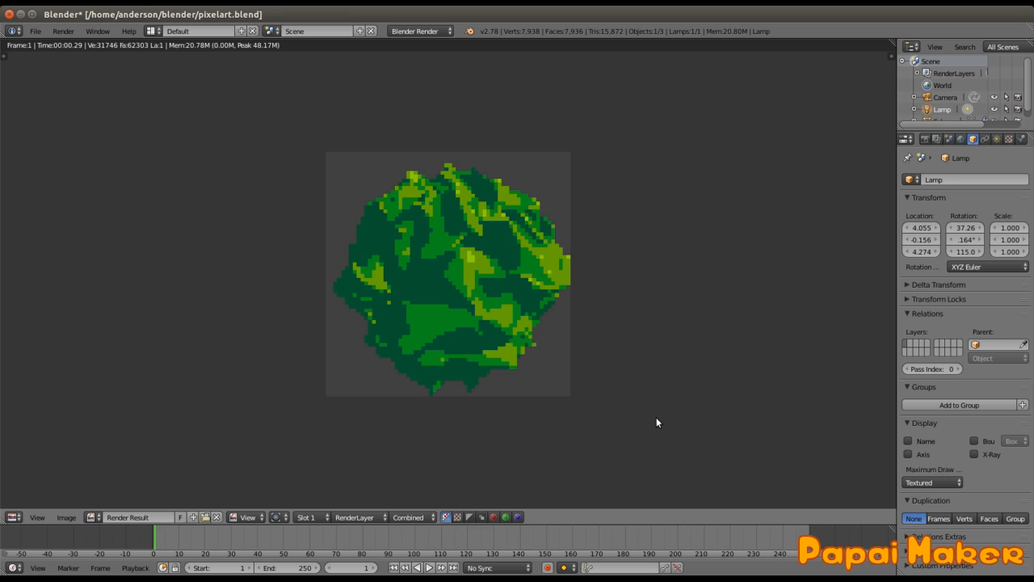
pyautogui.press('Escape')
# Rotate the sun lamp back by about 14° in top view and check the lighting in a render
pyautogui.press('r')
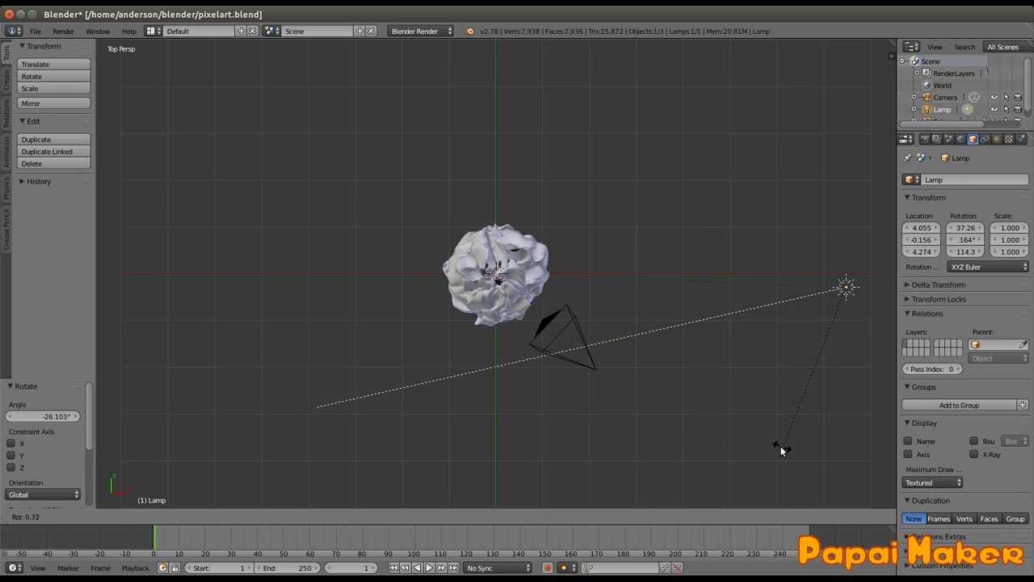
pyautogui.click(730, 451)
pyautogui.moveTo(738, 445); pyautogui.dragTo(679, 292, button='middle')
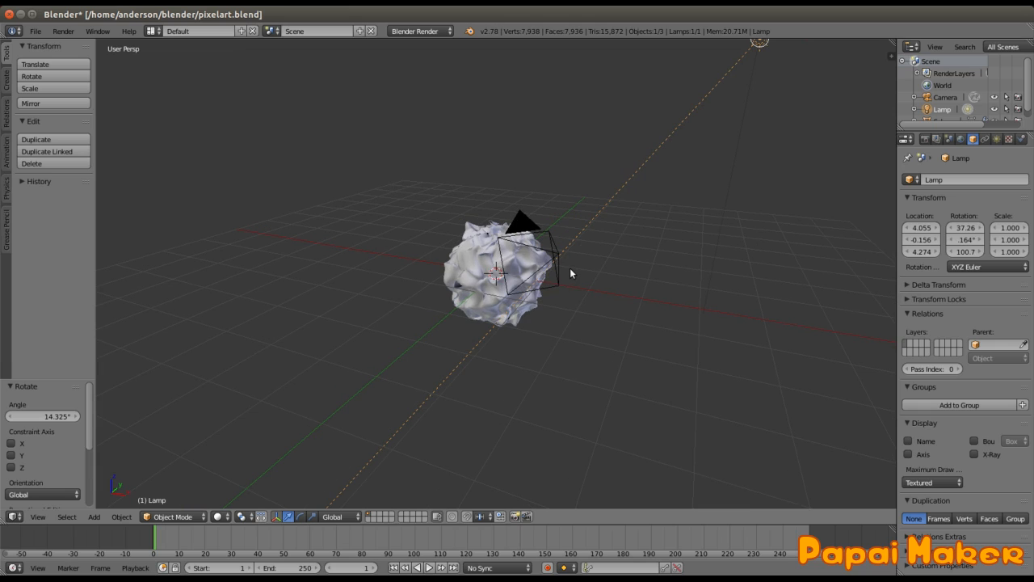
pyautogui.press('F12')
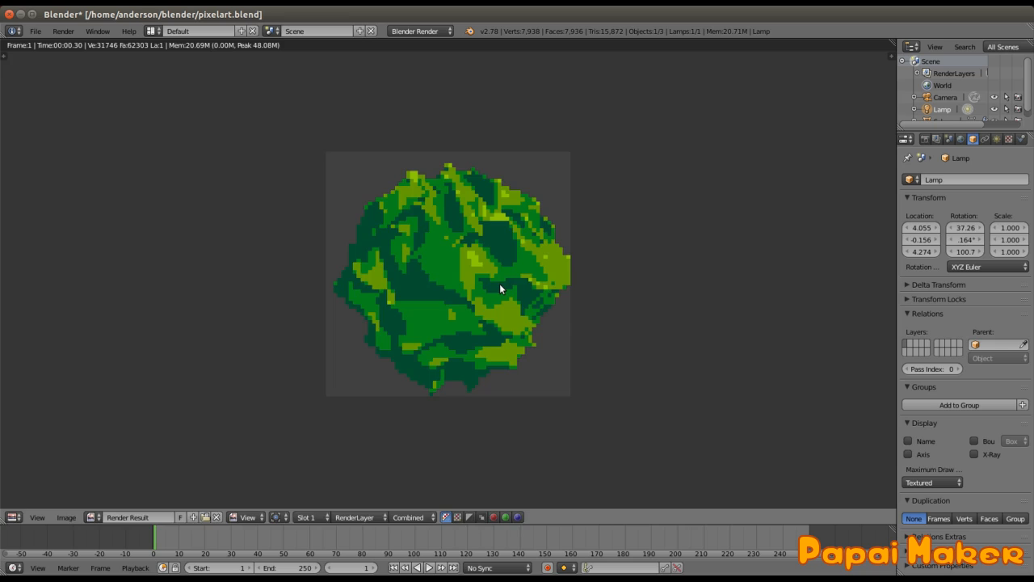
pyautogui.press('Escape')
# Select the sphere, try randomizing its vertices once with an amount of 0.100, and render it
pyautogui.rightClick(472, 264)
pyautogui.press('Tab')
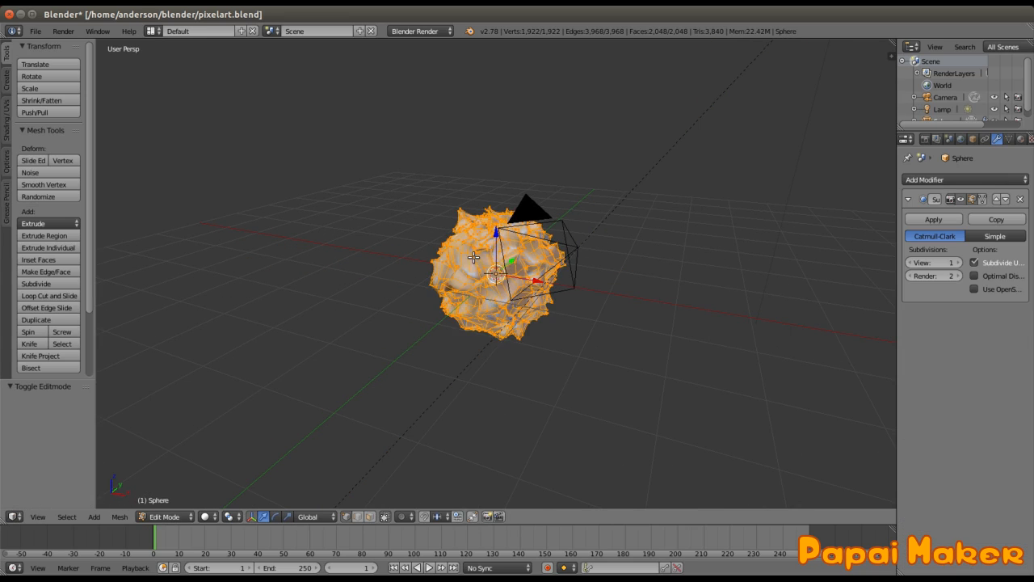
pyautogui.scroll(4, 472, 259)
pyautogui.click(51, 195)
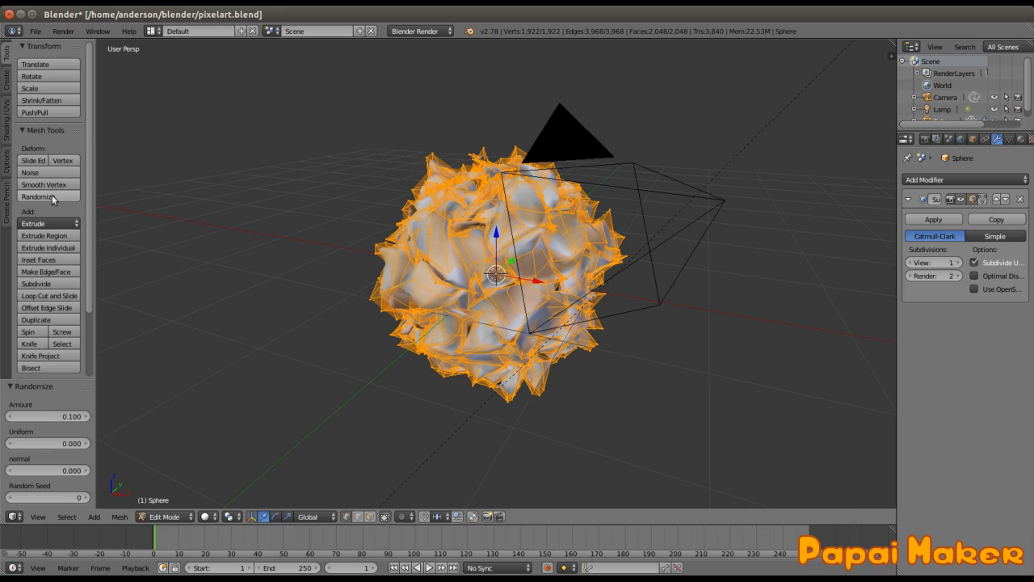
pyautogui.press('F12')
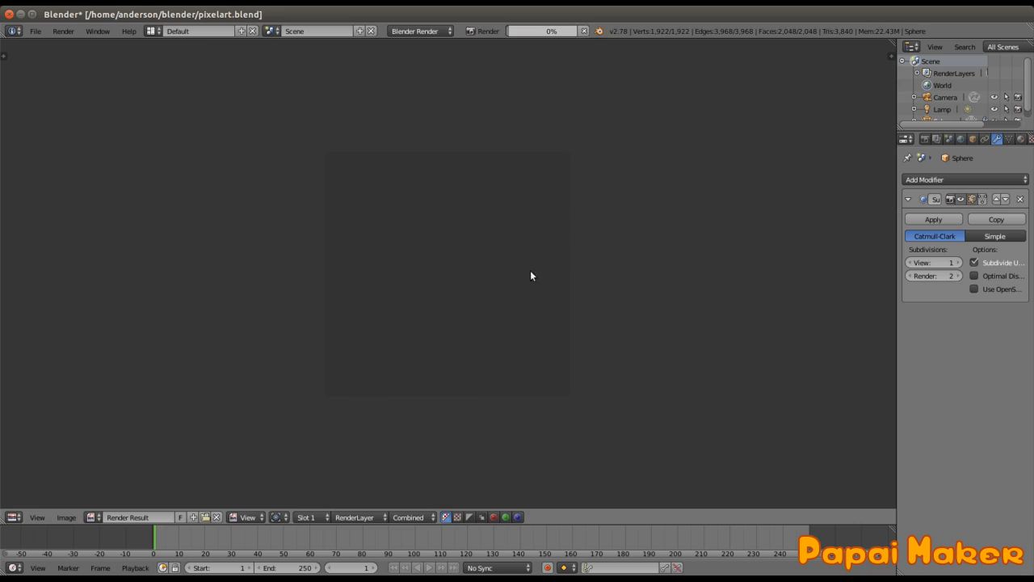
pyautogui.press('Escape')
# Step back and forth through the sphere's recent randomize and smooth edits, ending with the latest ones undone
pyautogui.hotkey('ctrl', 'z')
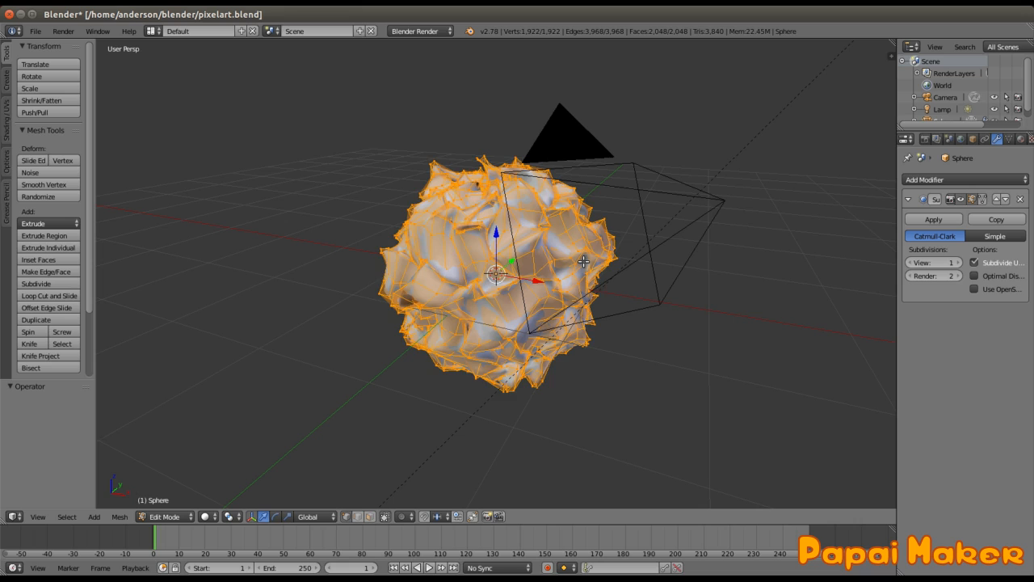
pyautogui.hotkey('ctrl', 'shift', 'z')
pyautogui.hotkey('ctrl', 'z')
pyautogui.hotkey('ctrl', 'z')
pyautogui.hotkey('ctrl', 'shift', 'z')
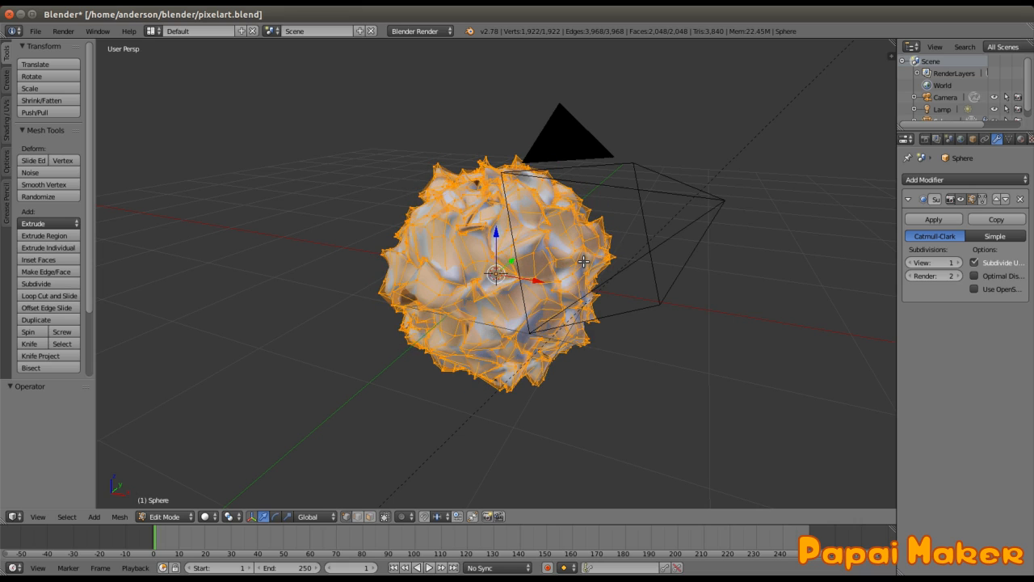
pyautogui.hotkey('ctrl', 'shift', 'z')
pyautogui.hotkey('ctrl', 'z')
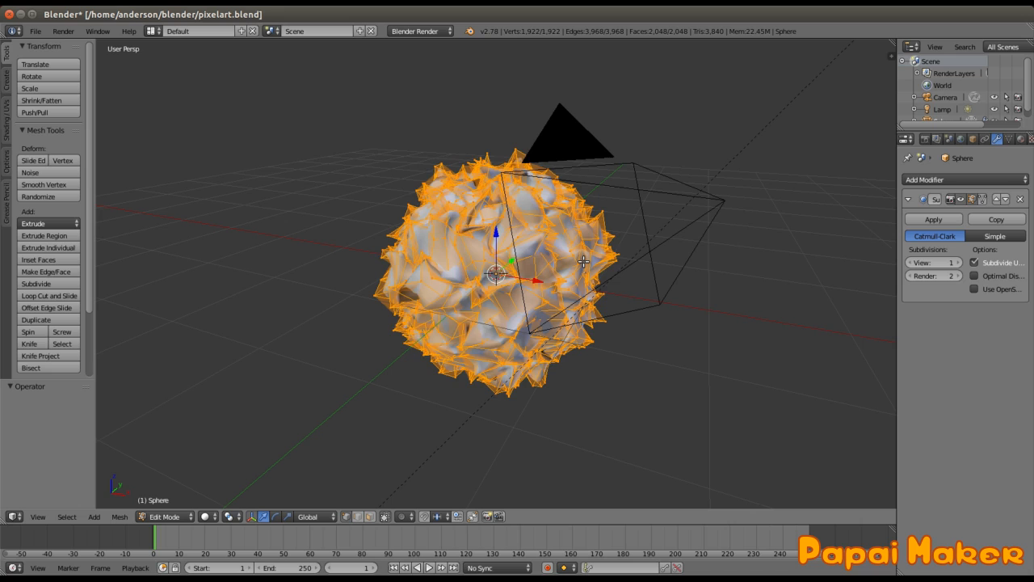
pyautogui.hotkey('ctrl', 'z')
# Randomize the sphere's vertices once with an amount of 0.100 and render the treetop from Object Mode
pyautogui.click(47, 196)
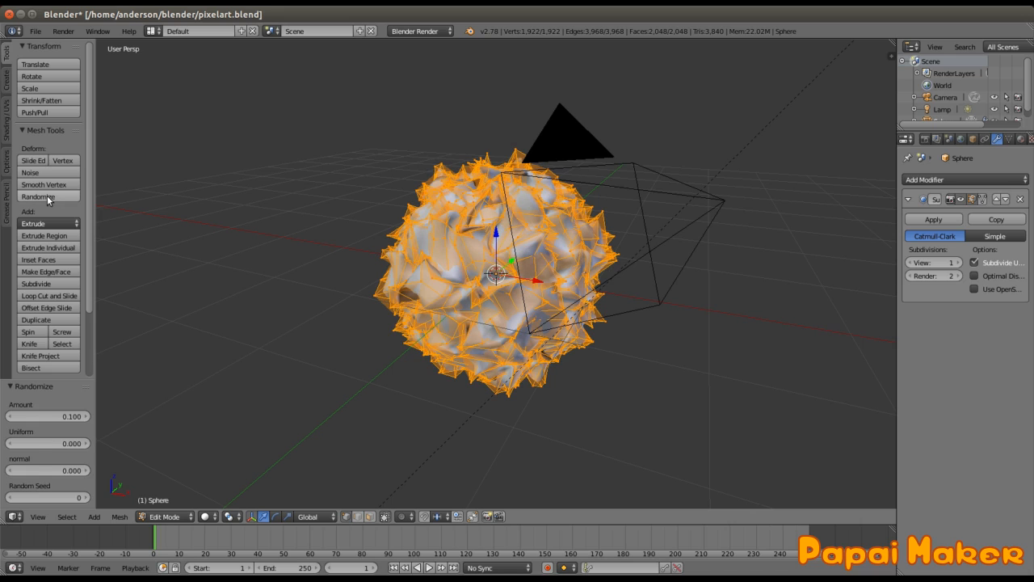
pyautogui.press('Tab')
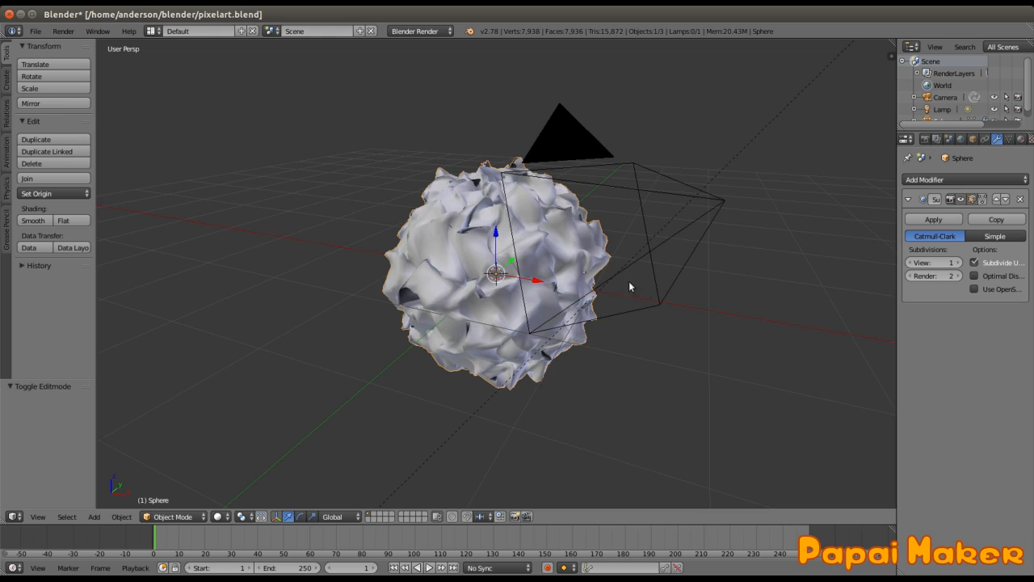
pyautogui.moveTo(629, 281); pyautogui.dragTo(557, 303, button='middle')
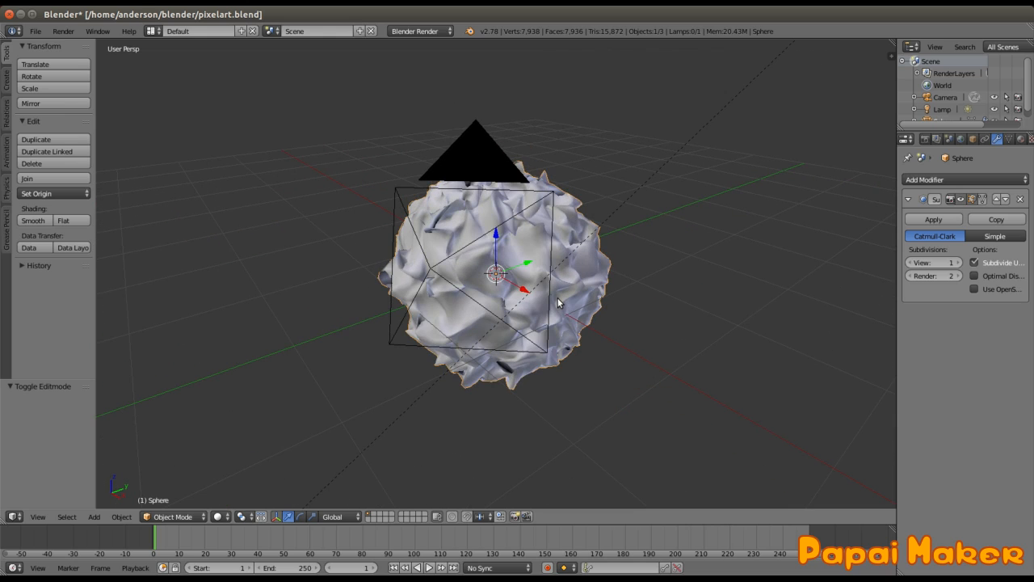
pyautogui.press('F12')
pyautogui.press('Escape')
# Remove the Subdivision Surface modifier from the sphere and render the treetop without it
pyautogui.press('Tab')
pyautogui.press('Tab')
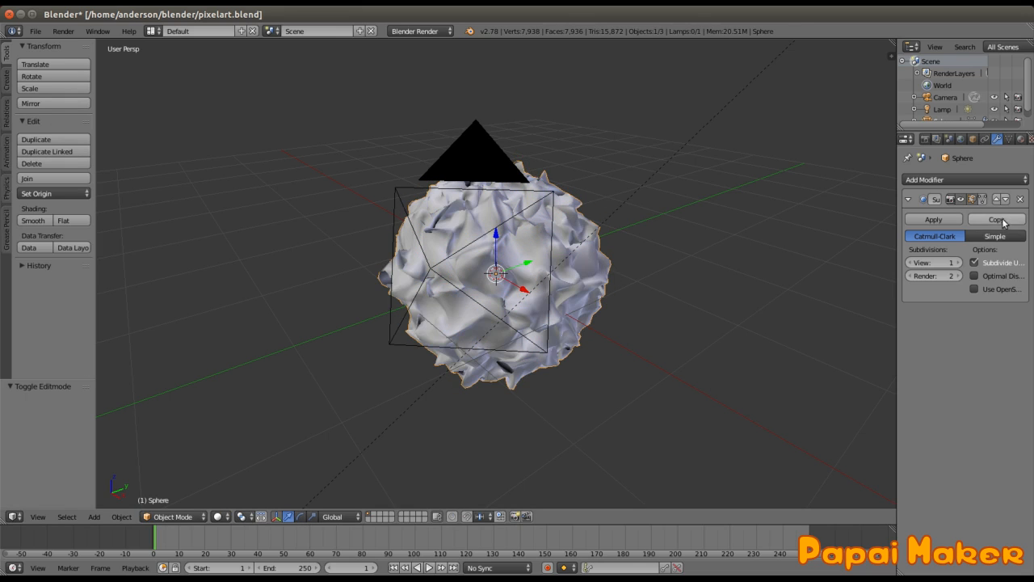
pyautogui.click(1020, 201)
pyautogui.press('F12')
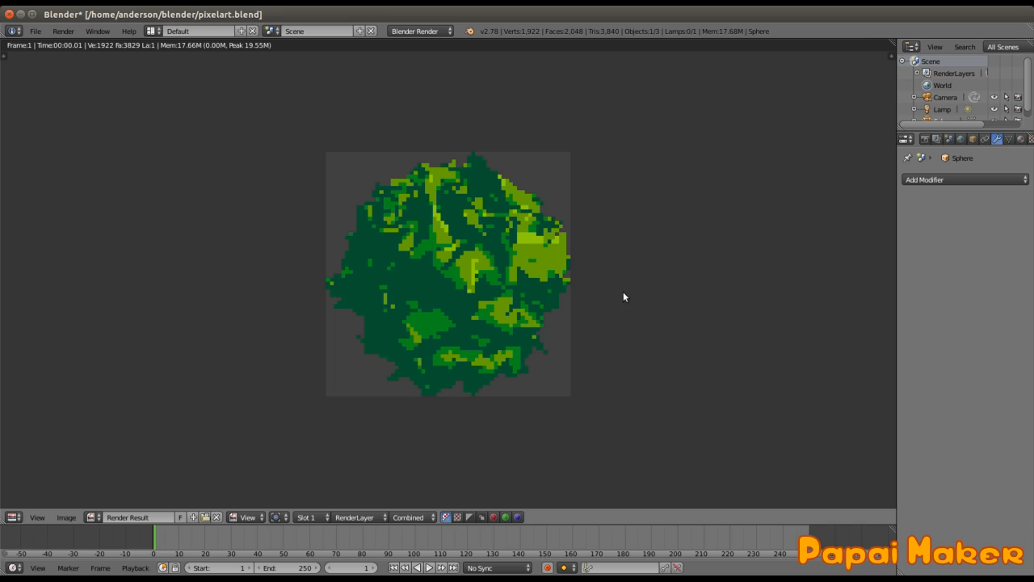
pyautogui.scroll(-3, 544, 270)
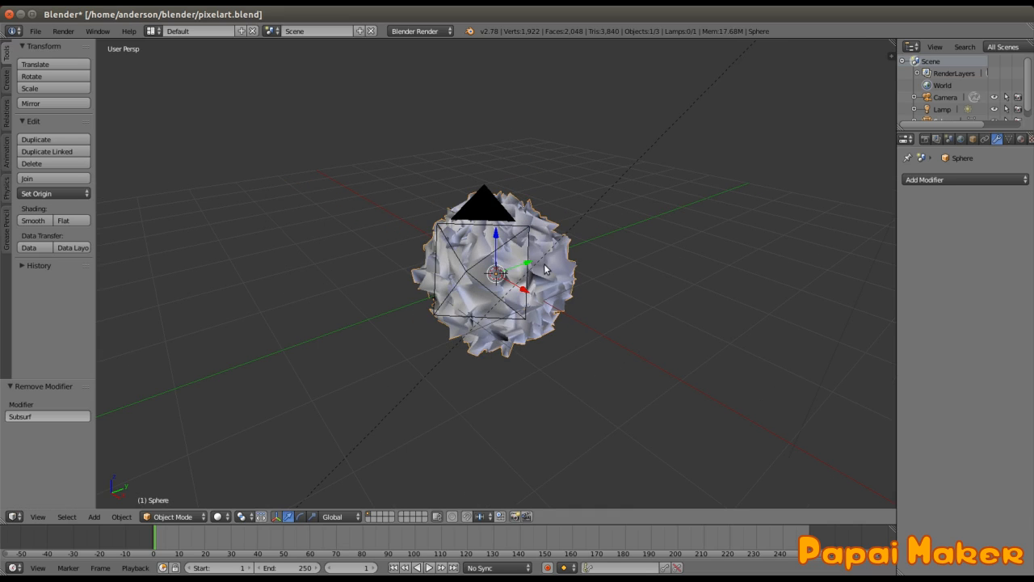
# Render the treetop from Object Mode to check its shading without the modifier
pyautogui.press('Tab')
pyautogui.press('Tab')
pyautogui.press('F12')
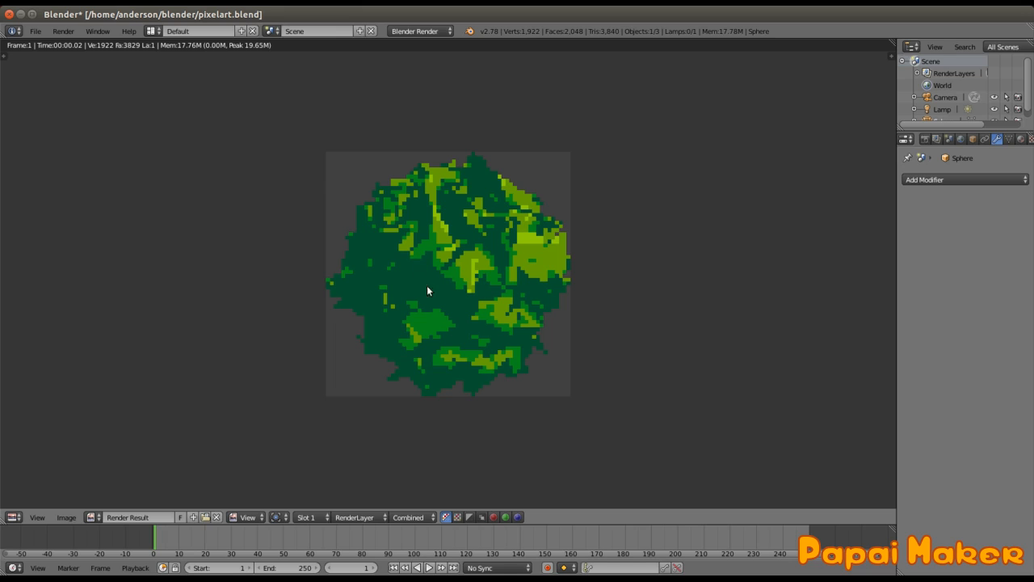
pyautogui.press('Escape')
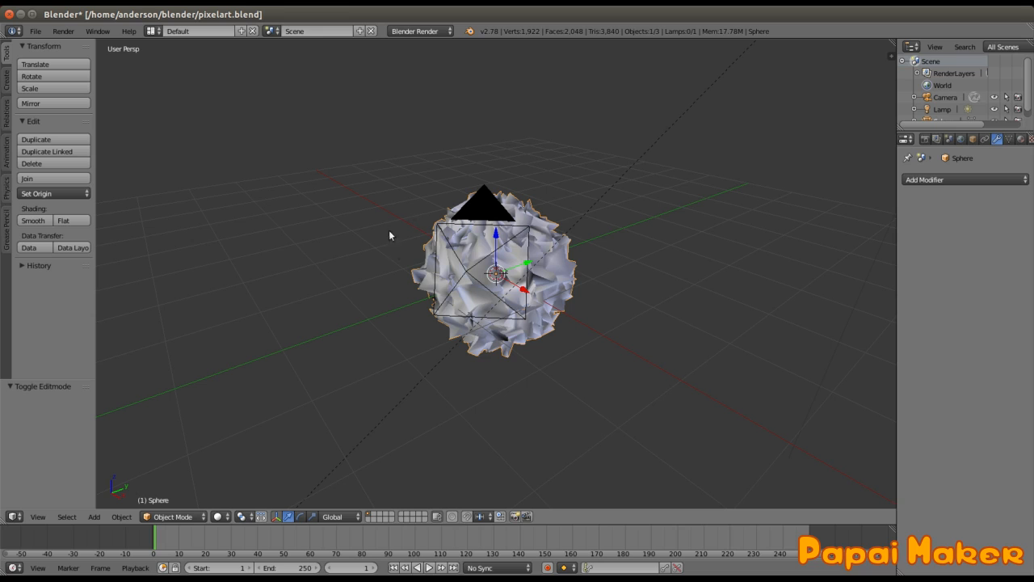
# Shift the copa diffuse ramp's color stops toward the dark end, placing the medium green stop at 0.13, and check the render
pyautogui.press('F12')
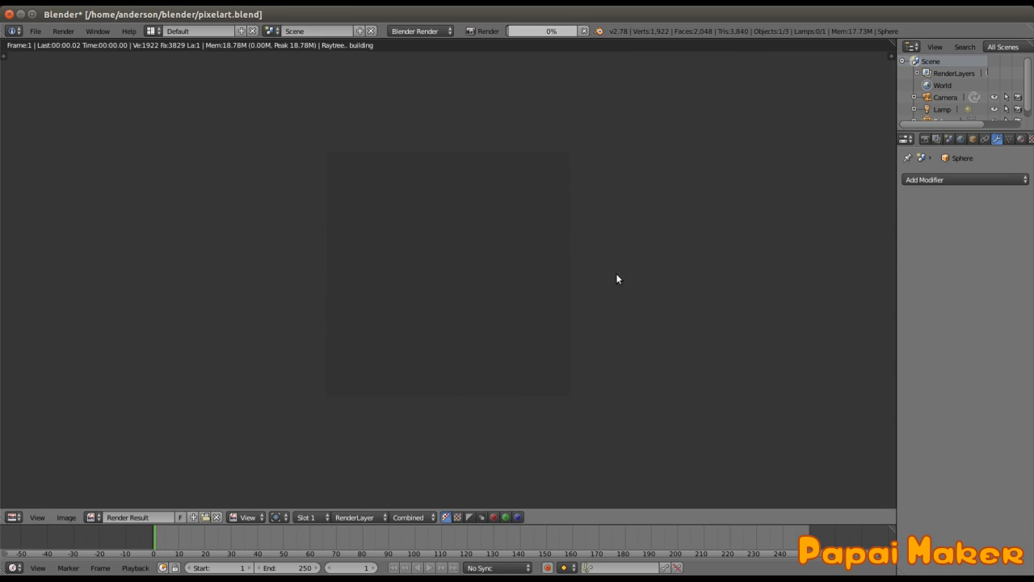
pyautogui.click(1020, 139)
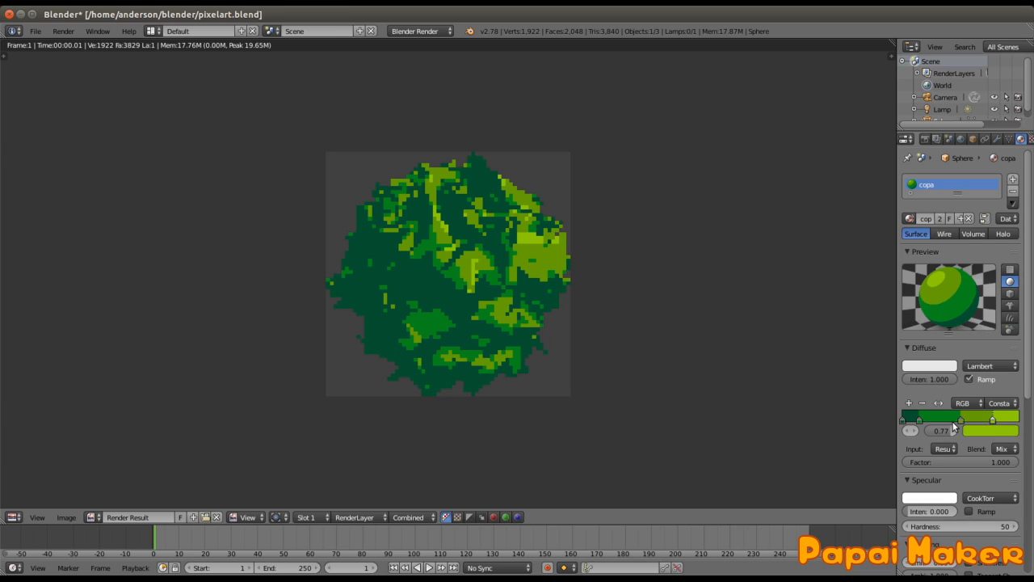
pyautogui.moveTo(962, 421); pyautogui.dragTo(917, 421)
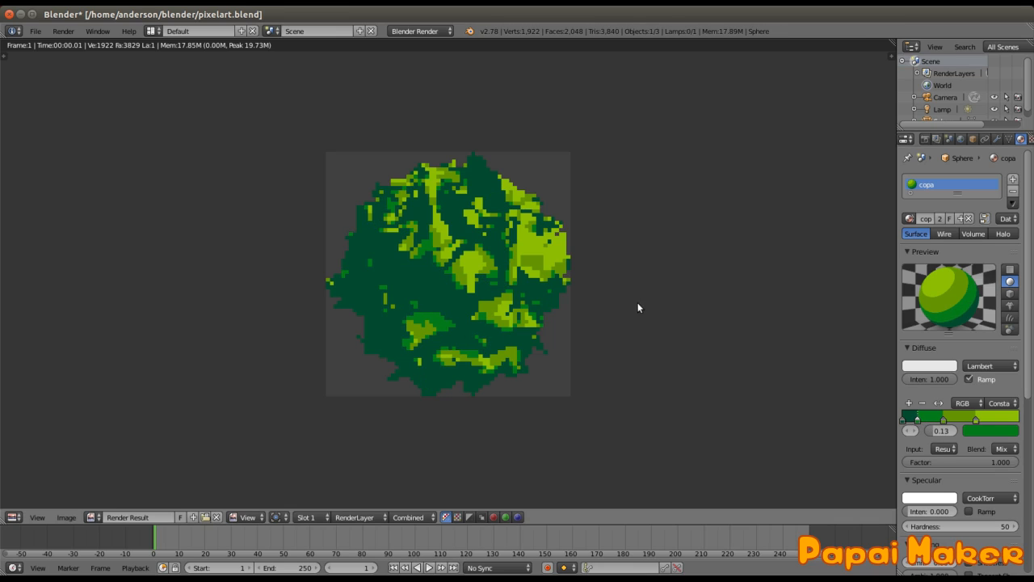
# Enable the world's Environment Lighting and test-render lower energies of 0.500 and 0.290, settling on 0.240
pyautogui.click(960, 139)
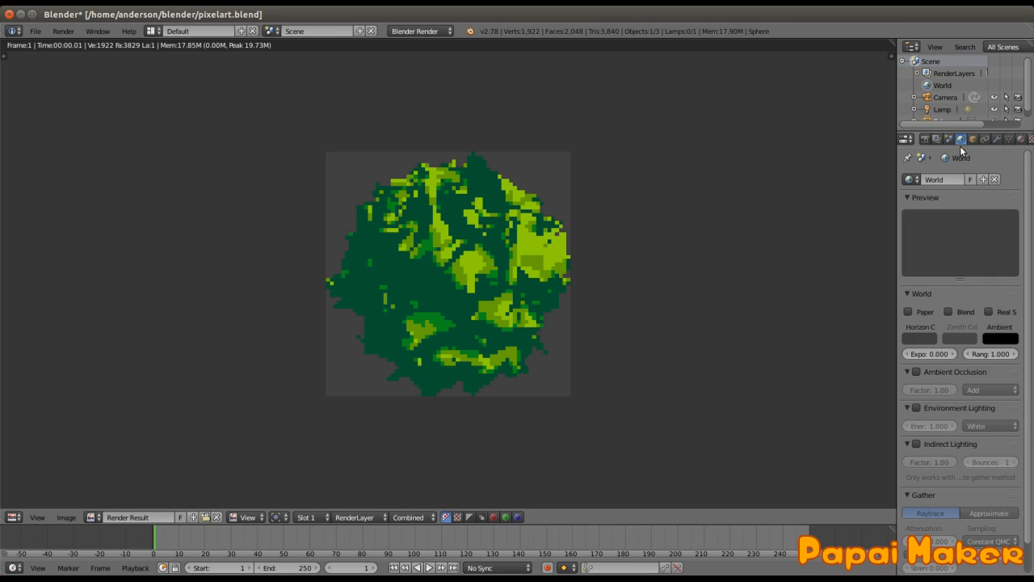
pyautogui.click(916, 408)
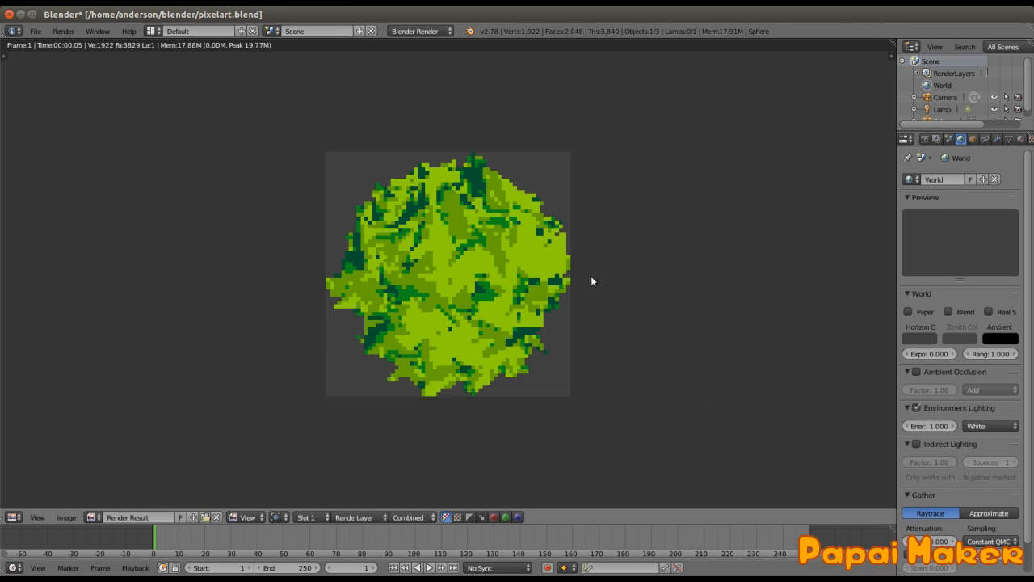
pyautogui.moveTo(937, 425); pyautogui.dragTo(938, 426)
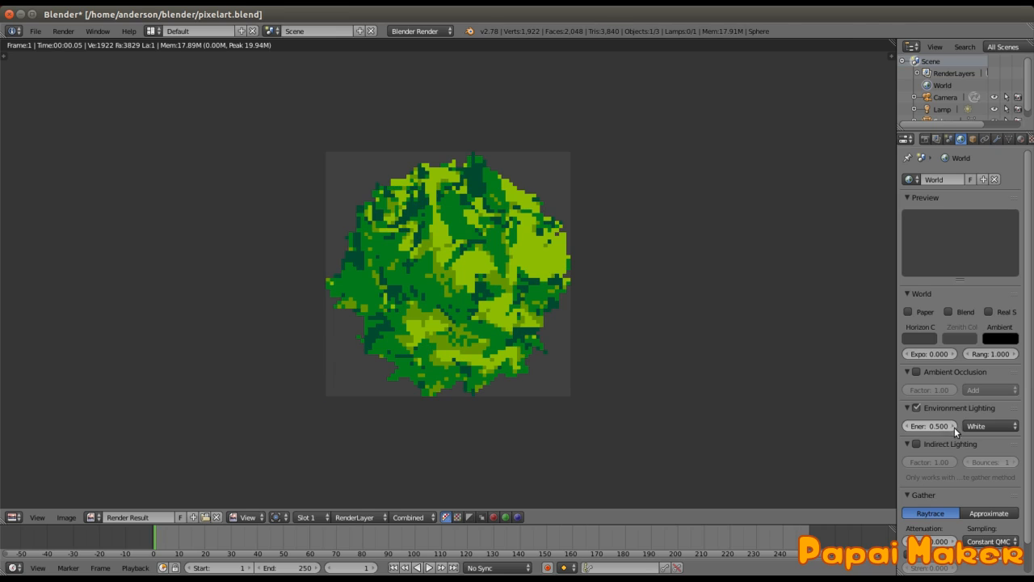
pyautogui.click(950, 427)
pyautogui.write('0.29')
pyautogui.press('Return')
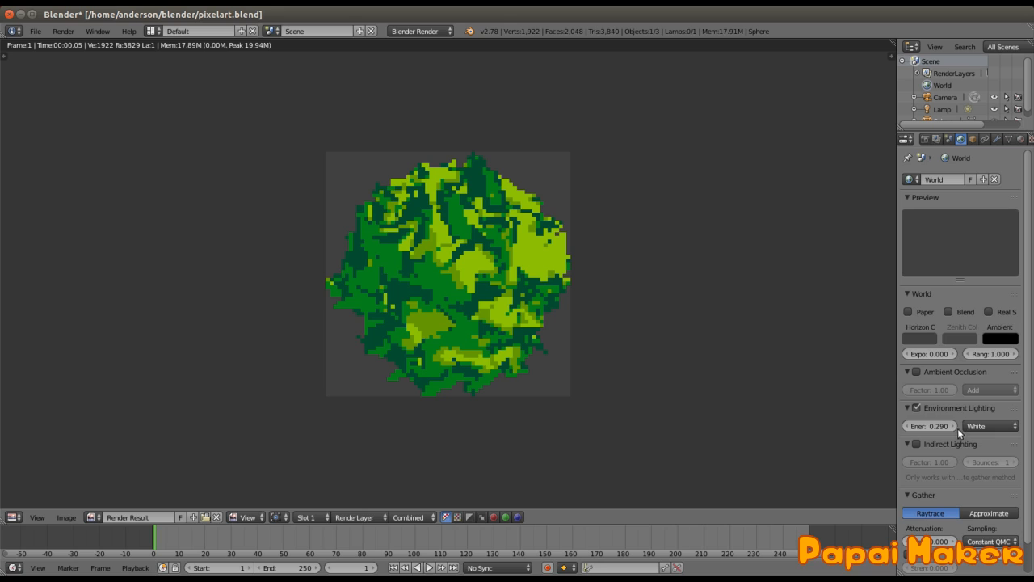
pyautogui.moveTo(943, 427); pyautogui.dragTo(943, 427)
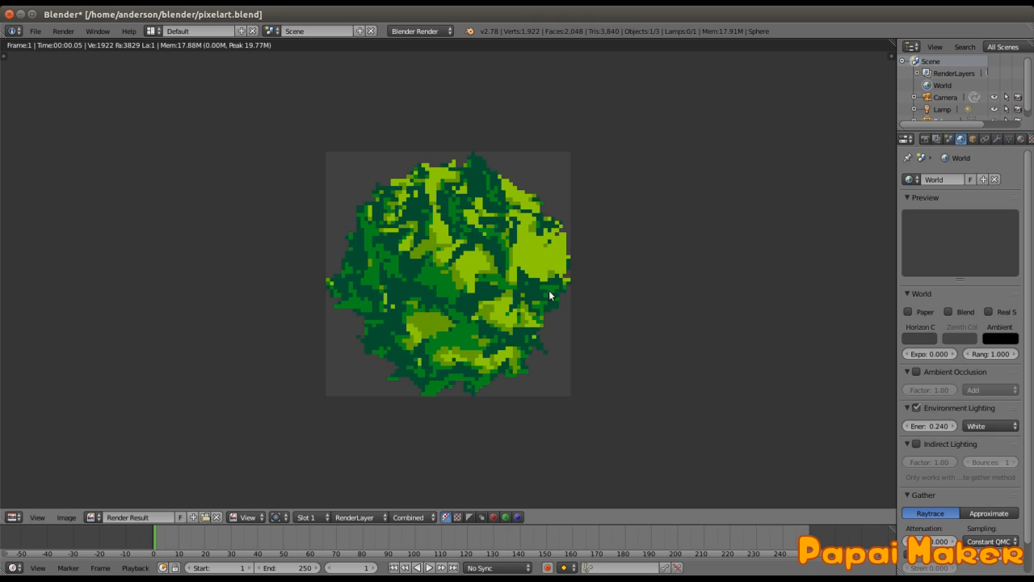
pyautogui.scroll(-4, 534, 316)
pyautogui.scroll(2, 481, 333)
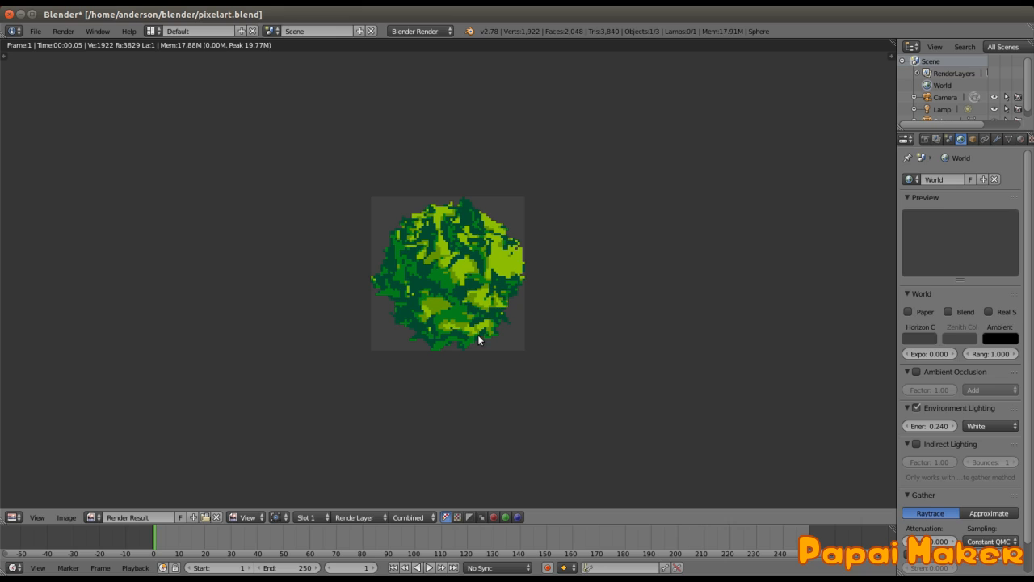
# Inspect the sphere, camera and lamp from above and render the treetop again
pyautogui.click(1020, 139)
pyautogui.press('Escape')
pyautogui.moveTo(497, 326); pyautogui.dragTo(555, 390, button='middle')
pyautogui.press('KP_7')
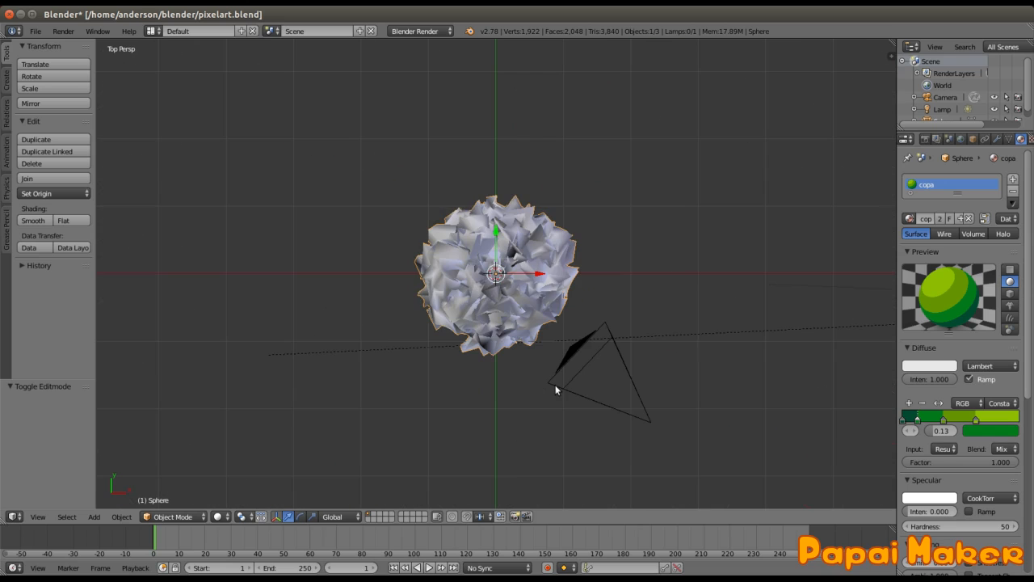
pyautogui.scroll(-3, 578, 383)
pyautogui.scroll(-1, 694, 373)
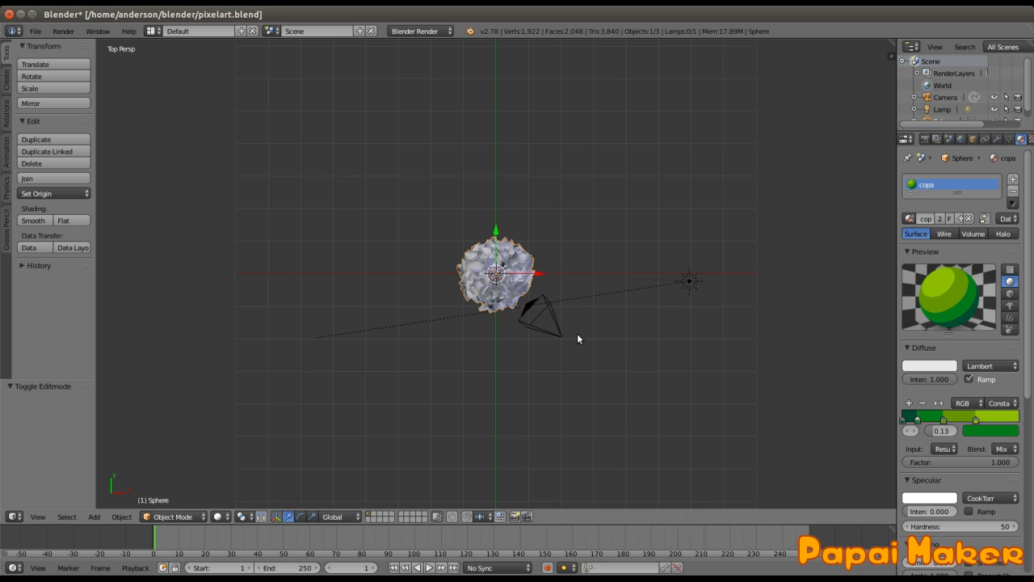
pyautogui.press('F12')
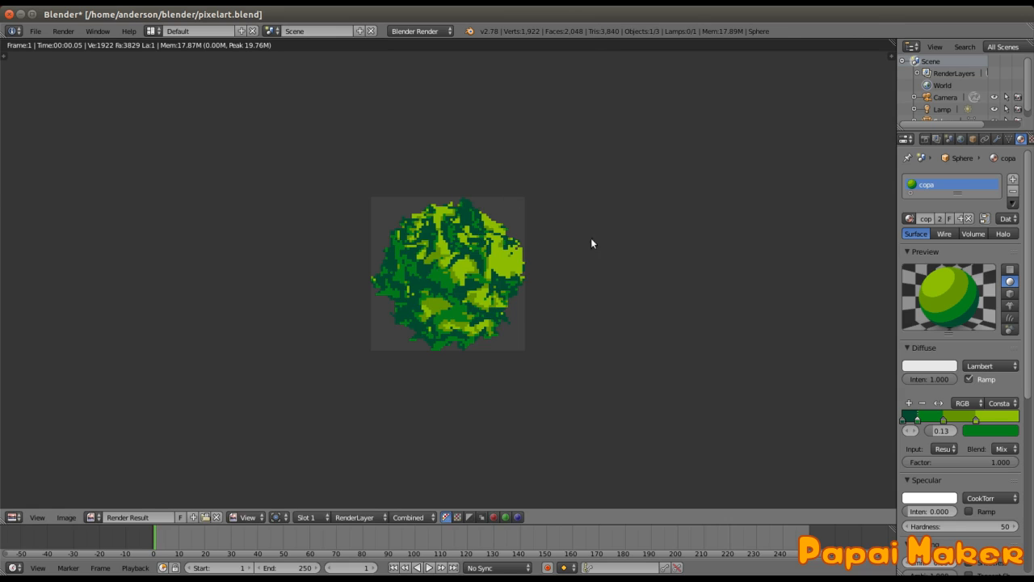
pyautogui.press('Escape')
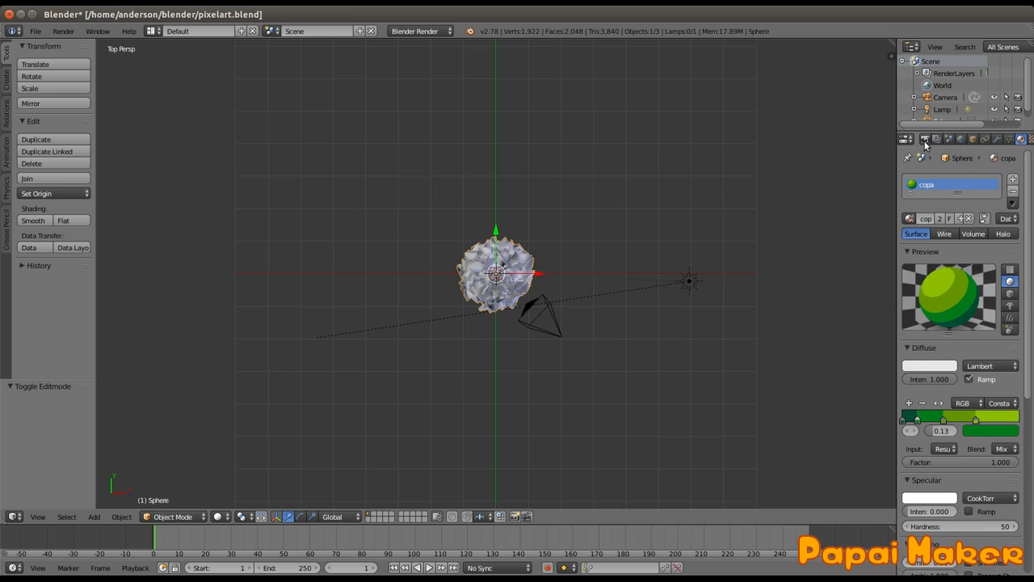
# Set the render's alpha mode to Transparent in the shading settings and re-render the treetop
pyautogui.click(925, 139)
pyautogui.press('F12')
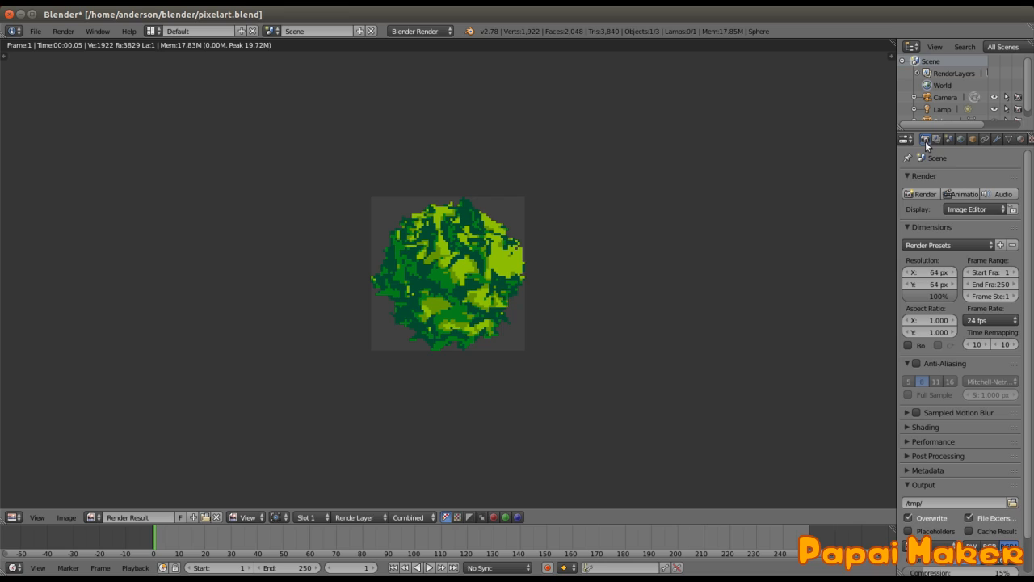
pyautogui.scroll(-1, 909, 416)
pyautogui.click(906, 389)
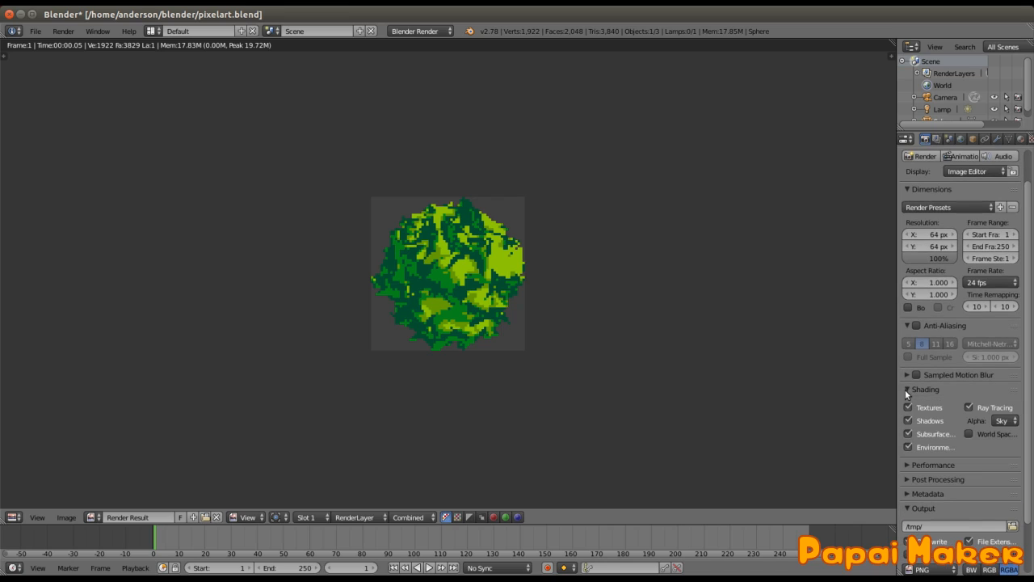
pyautogui.click(1000, 421)
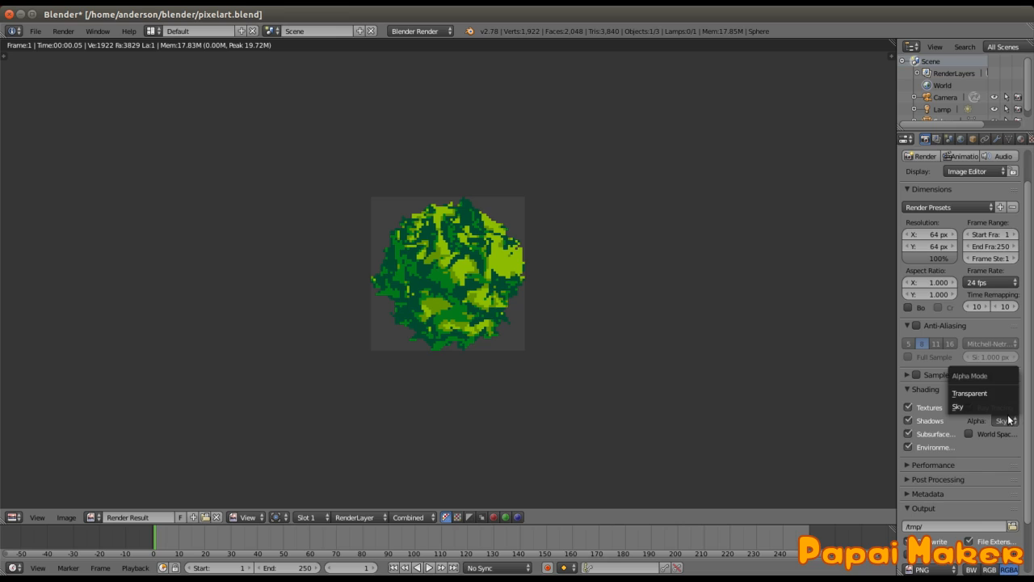
pyautogui.click(984, 394)
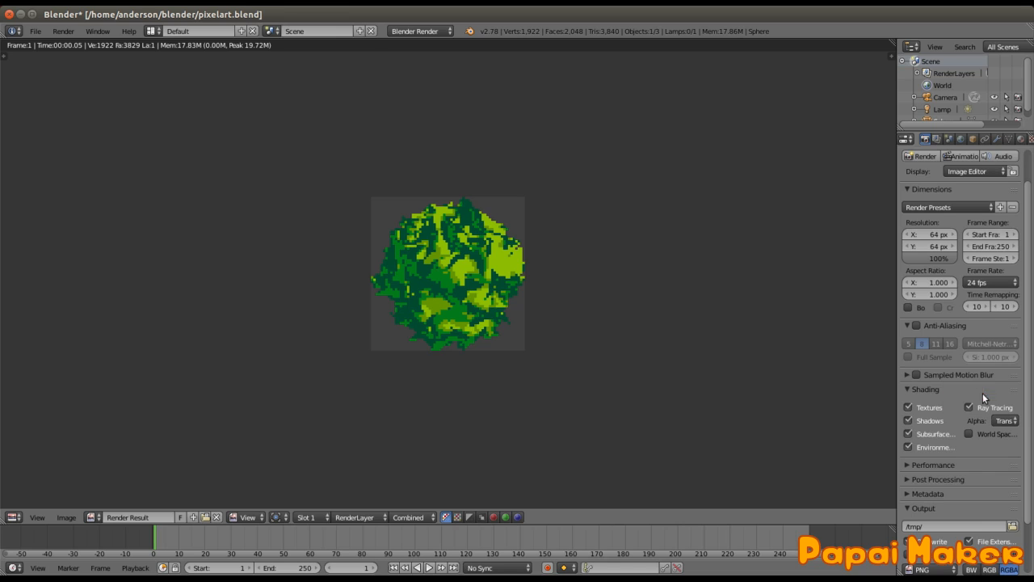
pyautogui.press('F12')
pyautogui.scroll(2, 509, 223)
pyautogui.scroll(-2, 509, 223)
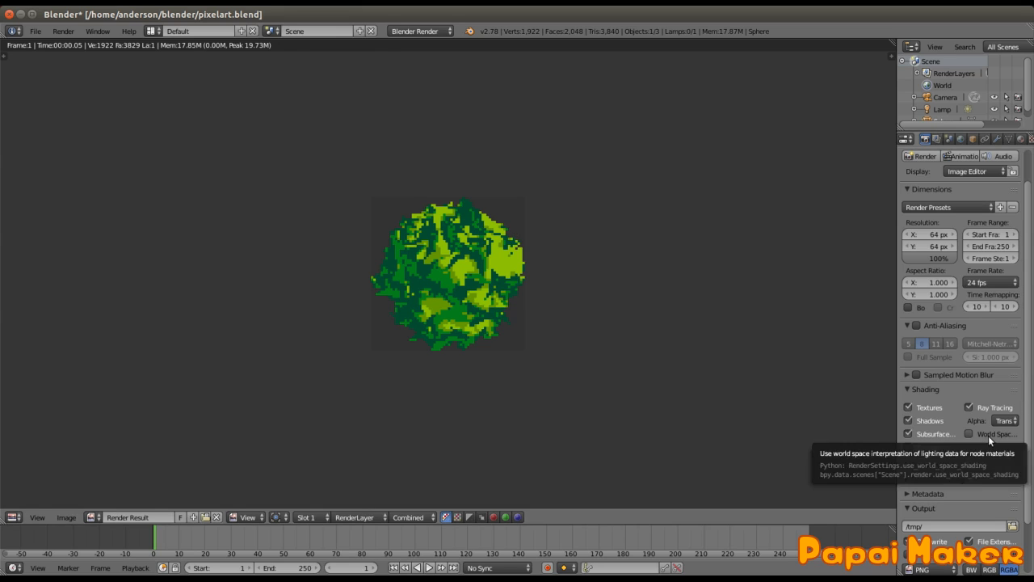
# Raise the sphere about 2.064 units along Z and save the file over the existing one
pyautogui.press('Escape')
pyautogui.moveTo(532, 359); pyautogui.dragTo(485, 257, button='middle')
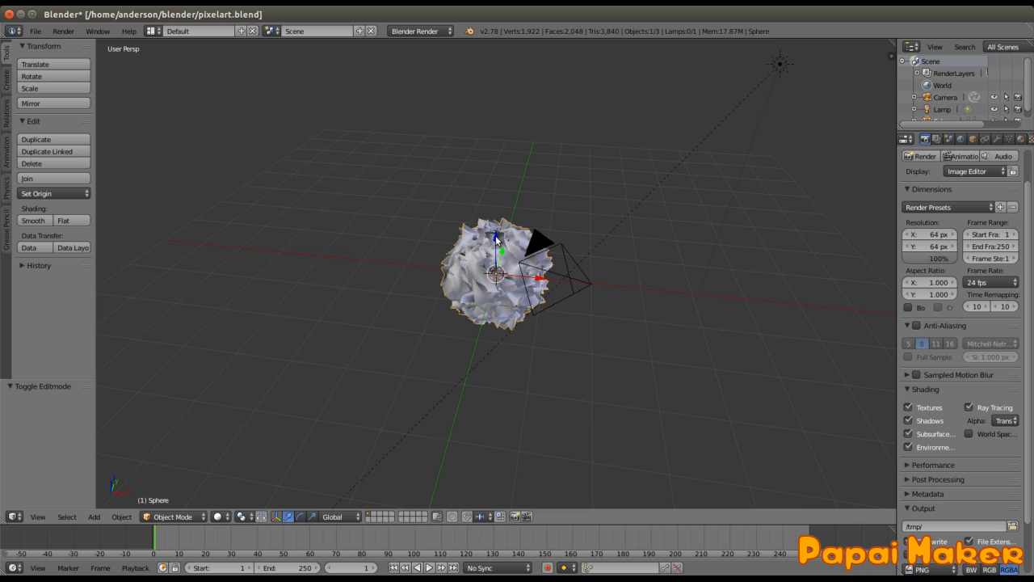
pyautogui.moveTo(495, 236); pyautogui.dragTo(497, 210)
pyautogui.hotkey('ctrl', 'z')
pyautogui.moveTo(609, 280); pyautogui.dragTo(501, 240, button='middle')
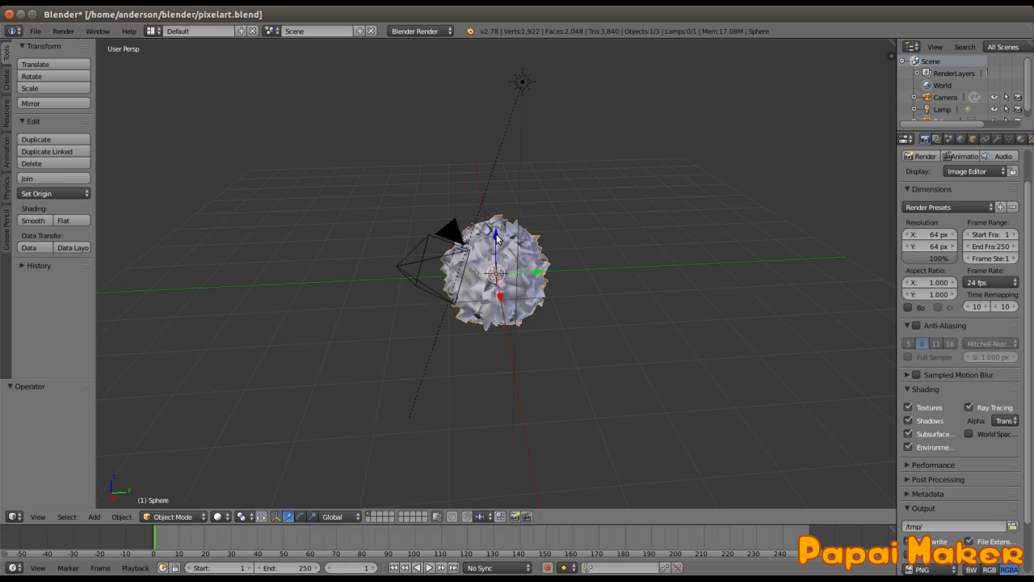
pyautogui.moveTo(497, 236); pyautogui.dragTo(510, 143)
pyautogui.hotkey('ctrl', 's')
pyautogui.click(546, 239)
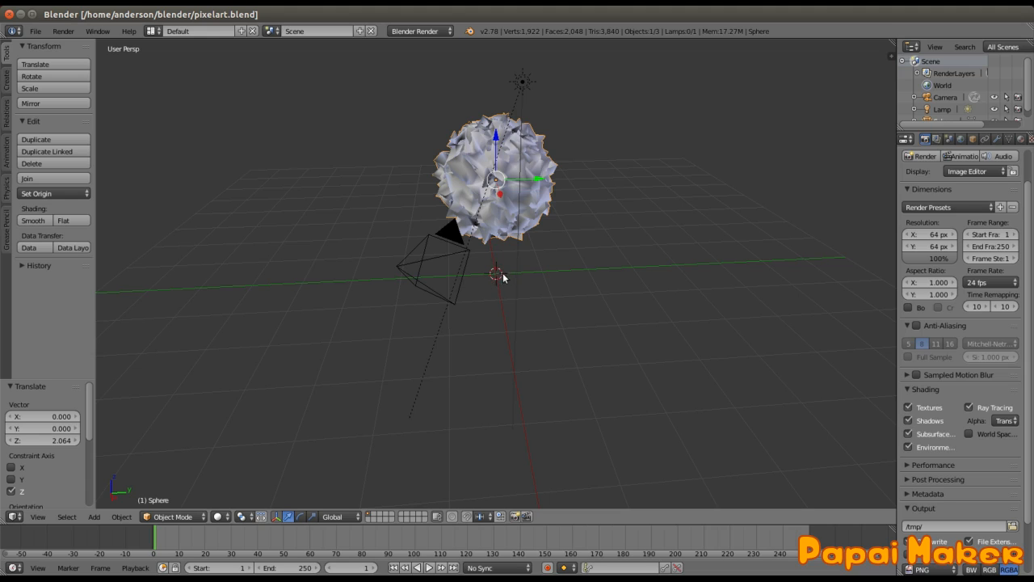
pyautogui.click(656, 340)
pyautogui.click(713, 379)
pyautogui.click(477, 389)
pyautogui.click(373, 363)
# Add a cylinder mesh beneath the sphere as the trunk and scale it down uniformly to about 0.474
pyautogui.moveTo(379, 345); pyautogui.dragTo(526, 323, button='middle')
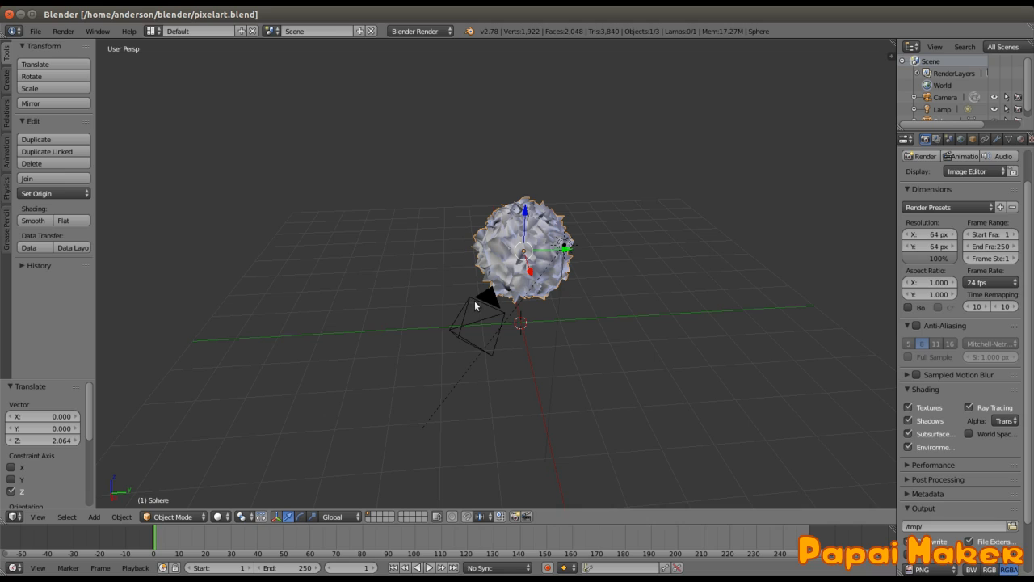
pyautogui.hotkey('shift', 'a')
pyautogui.moveTo(465, 302)
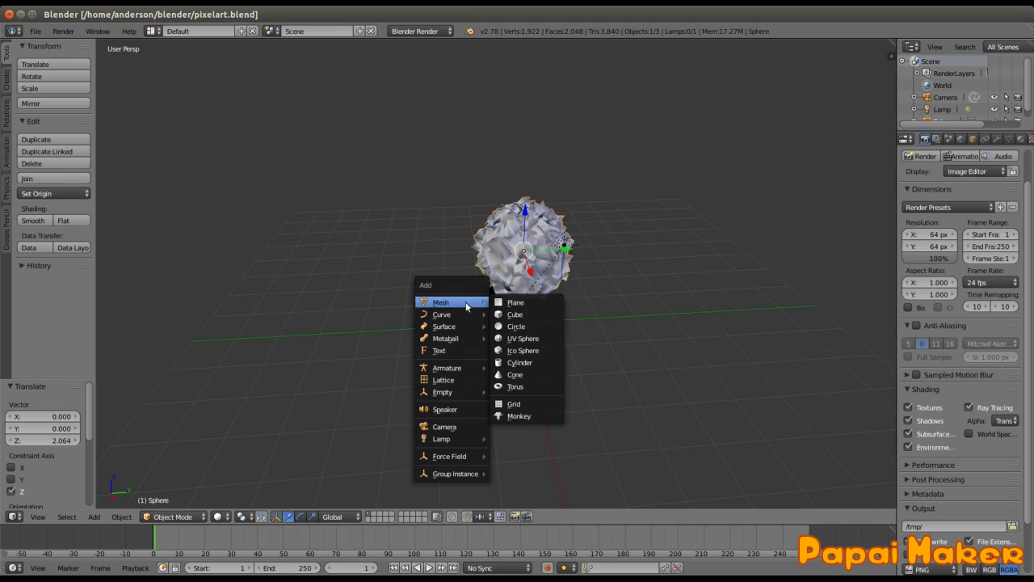
pyautogui.click(540, 361)
pyautogui.moveTo(577, 353); pyautogui.dragTo(489, 393, button='middle')
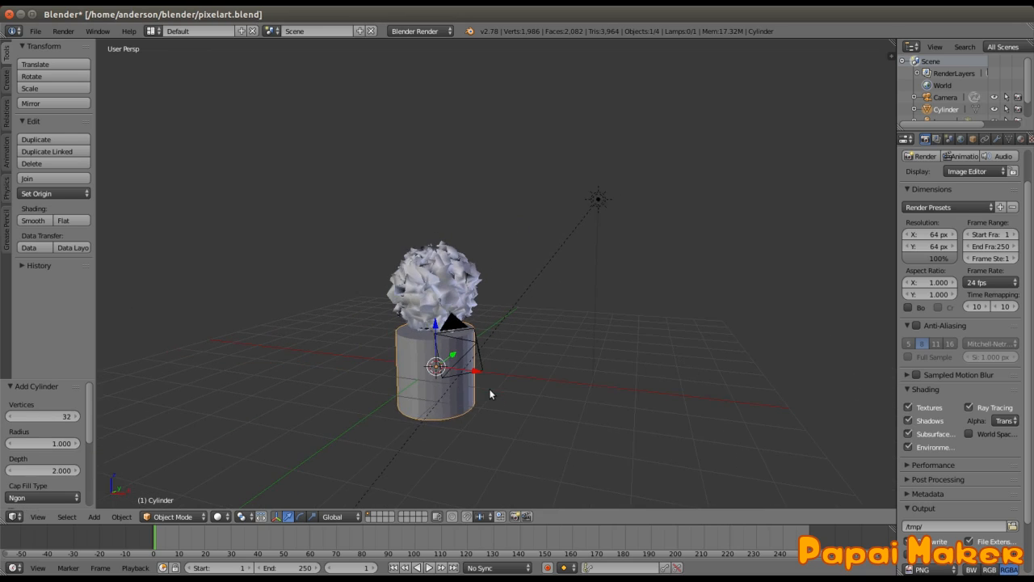
pyautogui.scroll(2, 488, 393)
pyautogui.press('s')
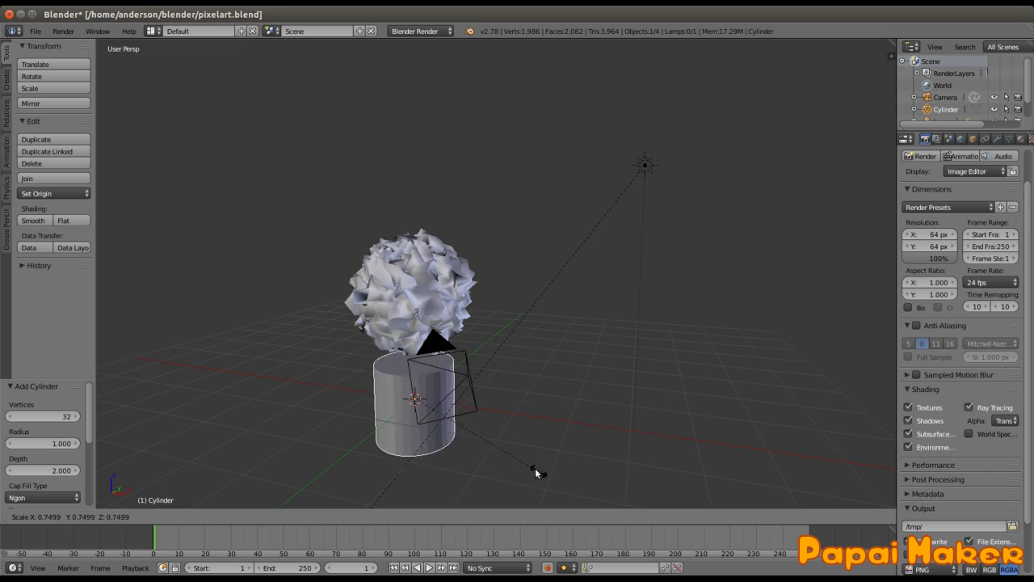
pyautogui.click(491, 446)
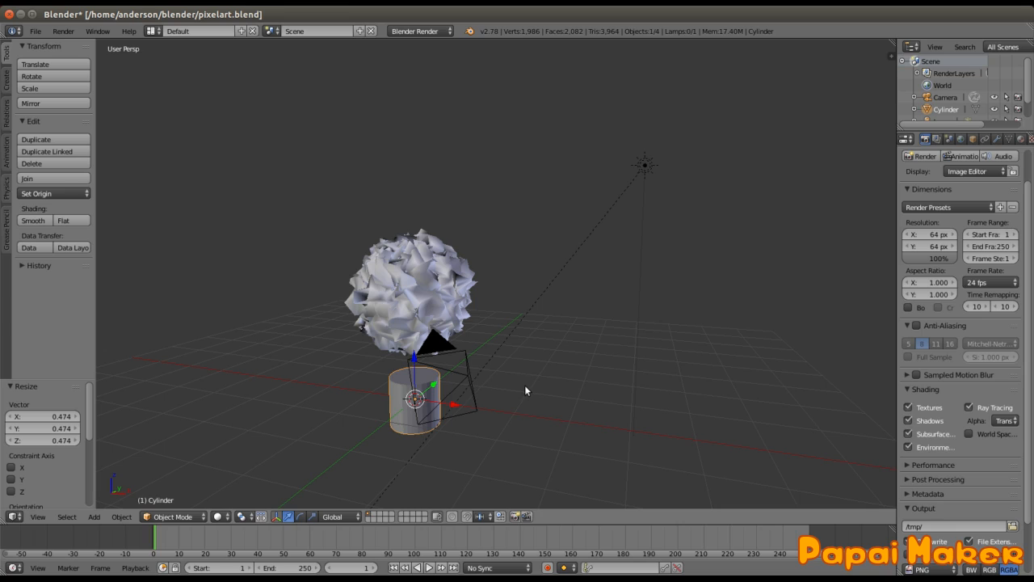
# Stretch the cylinder along Z and raise it about 0.619 units so the trunk meets the treetop
pyautogui.press('s')
pyautogui.press('z')
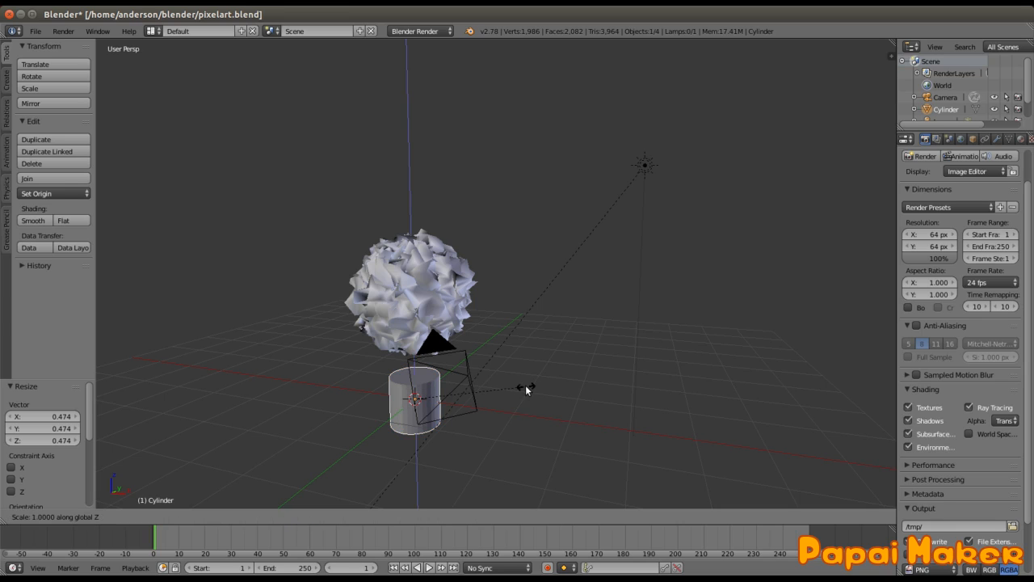
pyautogui.click(612, 424)
pyautogui.moveTo(415, 356); pyautogui.dragTo(415, 326)
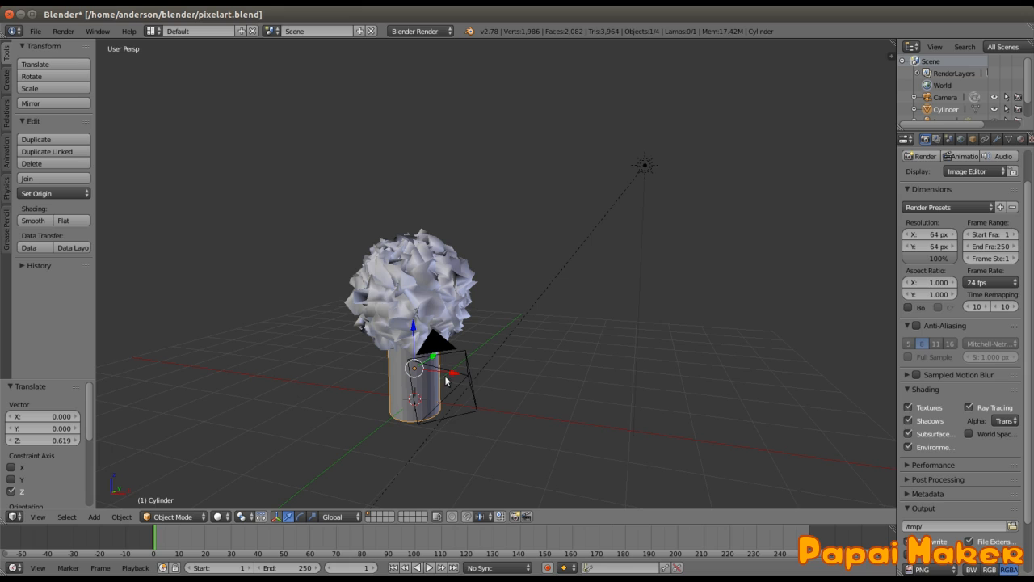
# Pull the camera back about 2.223 units along its local Z axis to fit more of the tree in frame
pyautogui.press('KP_0')
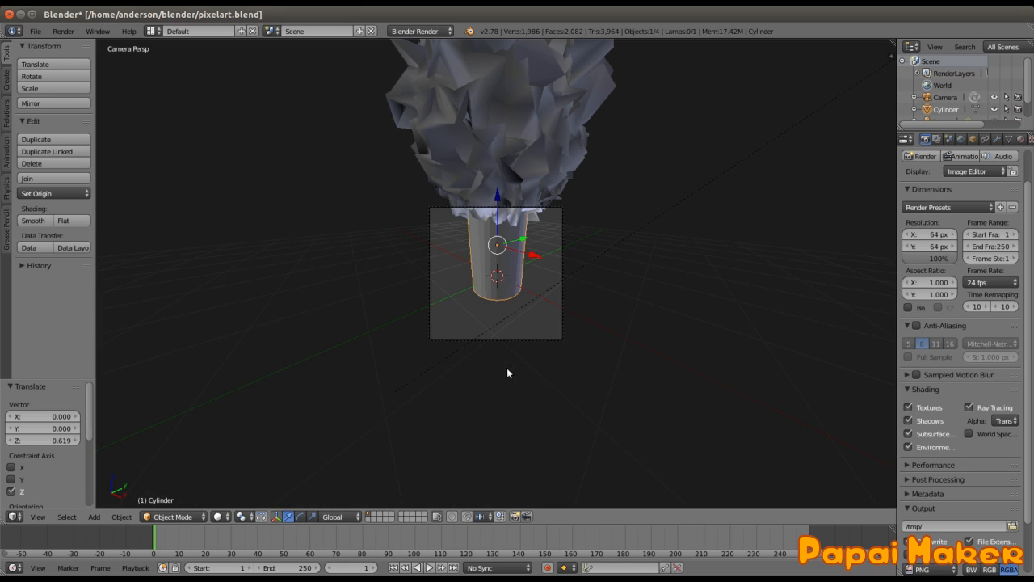
pyautogui.rightClick(563, 297)
pyautogui.press('g')
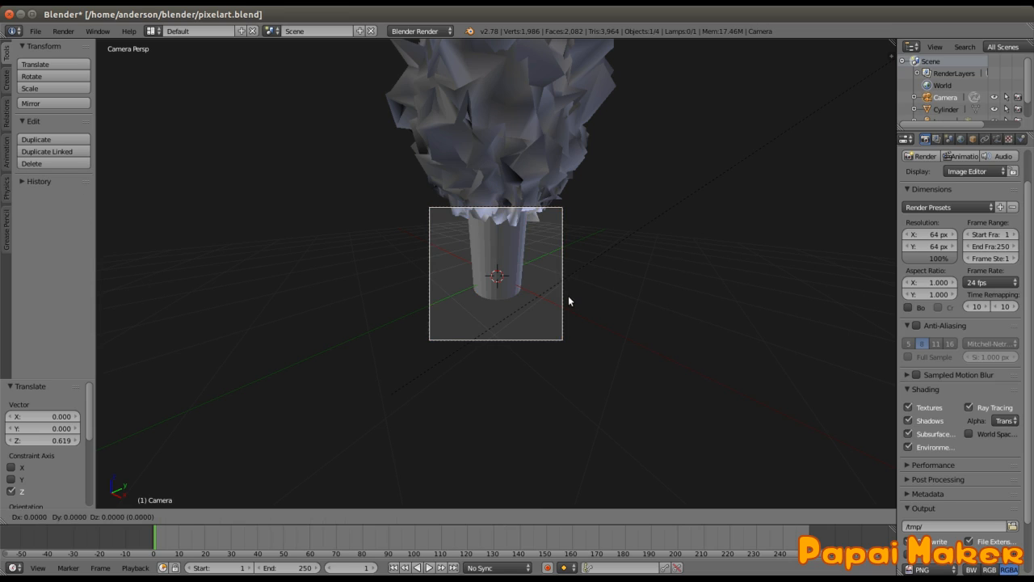
pyautogui.press('z')
pyautogui.press('z')
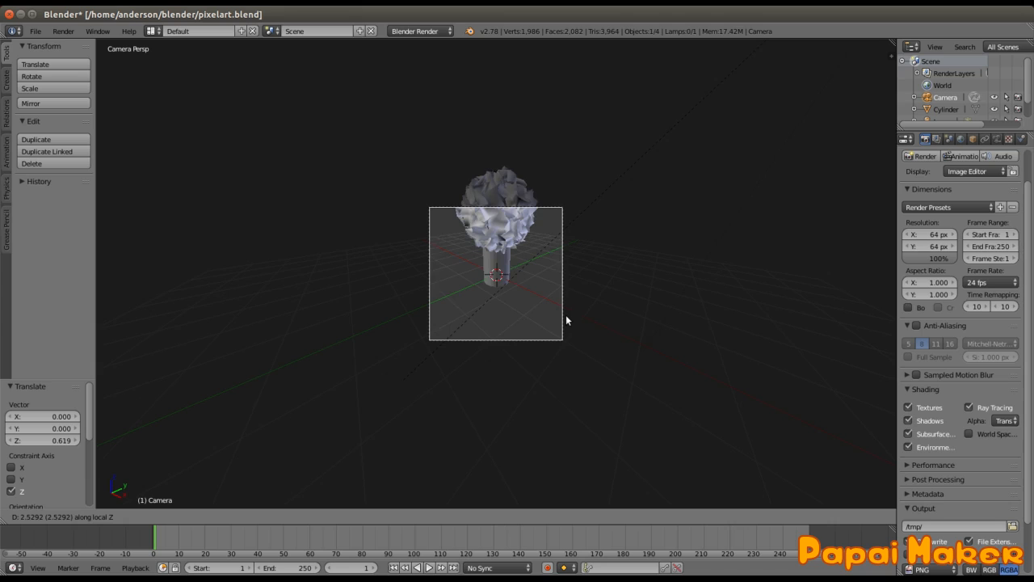
pyautogui.click(564, 320)
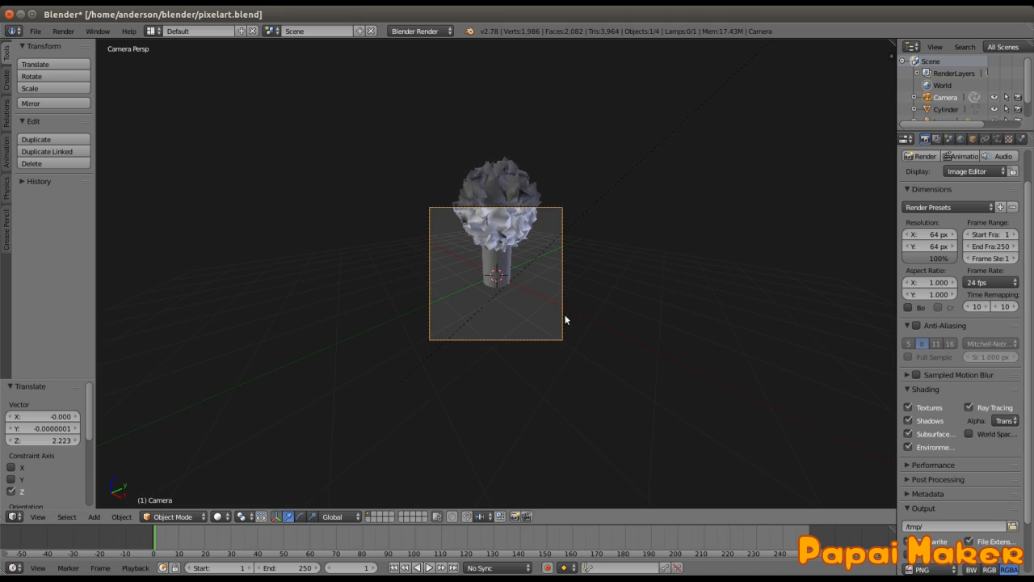
# Shift the camera by about -0.477 in X, 0.381 in Y and 1.224 in Z to frame the tree, and render it
pyautogui.press('g')
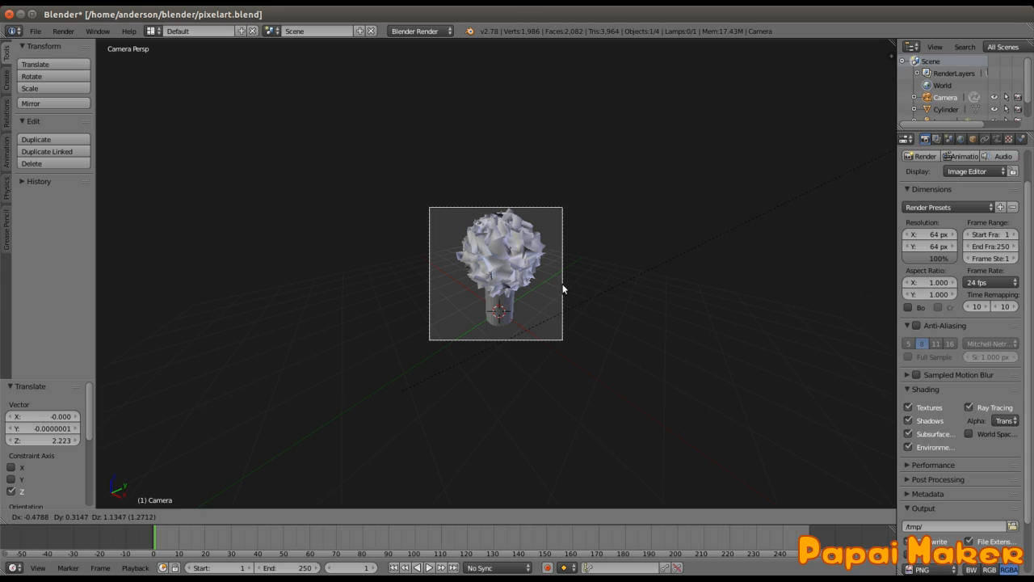
pyautogui.click(563, 282)
pyautogui.press('F12')
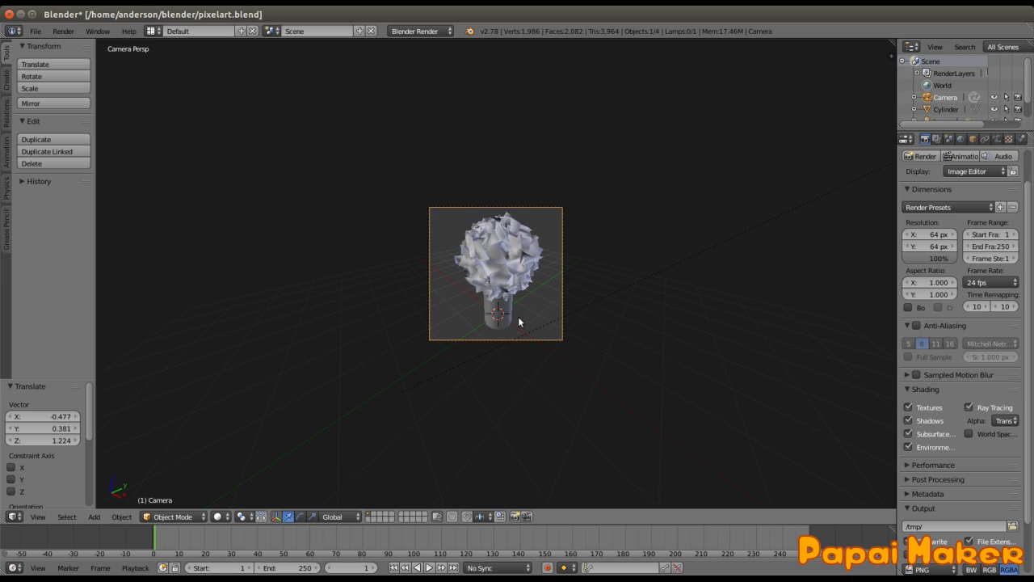
pyautogui.press('Escape')
# Duplicate the treetop sphere about -0.604, -0.036, -0.177 away, and shift the copy another -0.159, -0.454, -0.394 in the camera view
pyautogui.press('KP_0')
pyautogui.rightClick(517, 246)
pyautogui.moveTo(517, 247); pyautogui.dragTo(485, 330, button='middle')
pyautogui.scroll(-2, 485, 330)
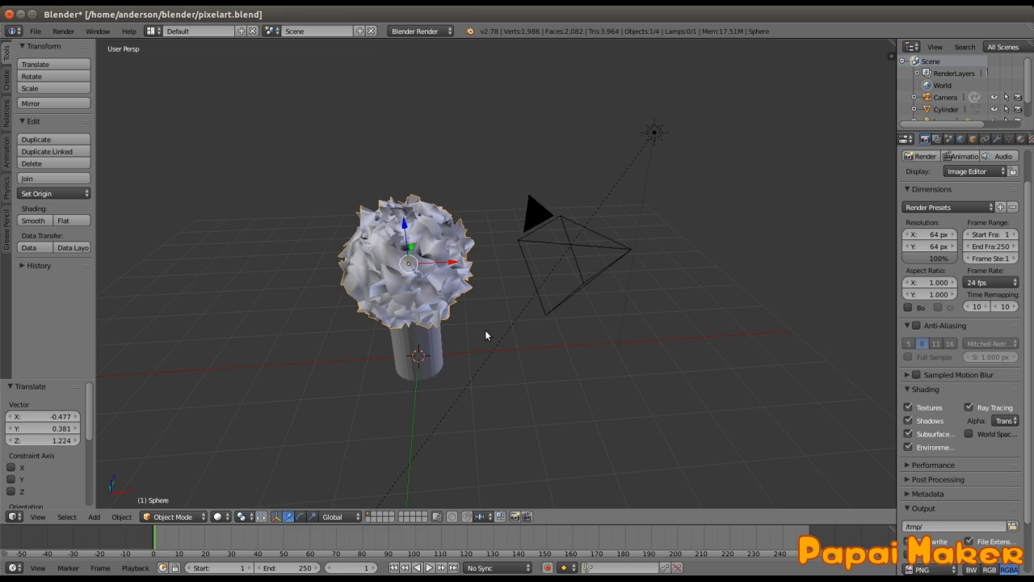
pyautogui.hotkey('shift', 'd')
pyautogui.click(450, 347)
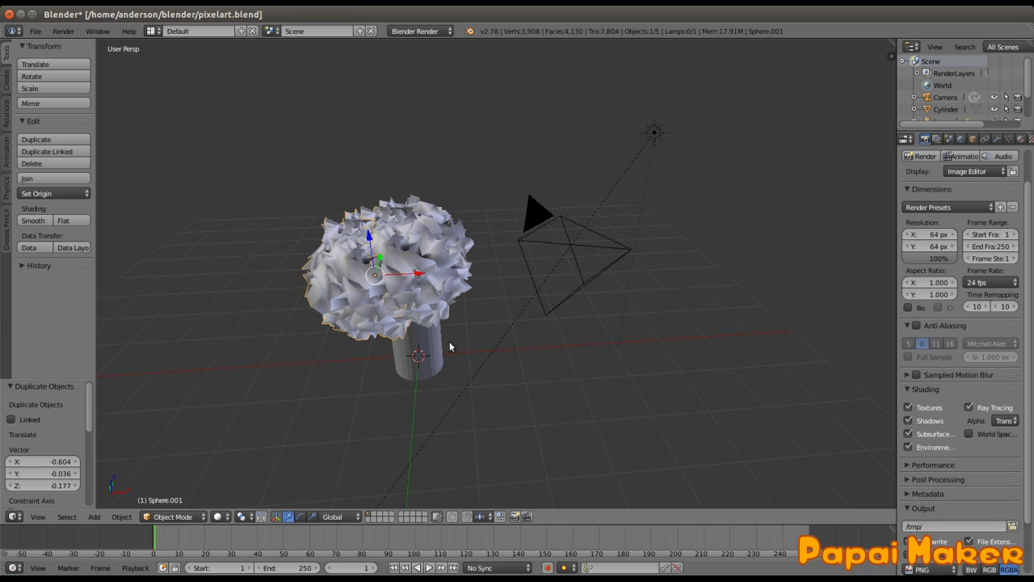
pyautogui.press('KP_0')
pyautogui.press('g')
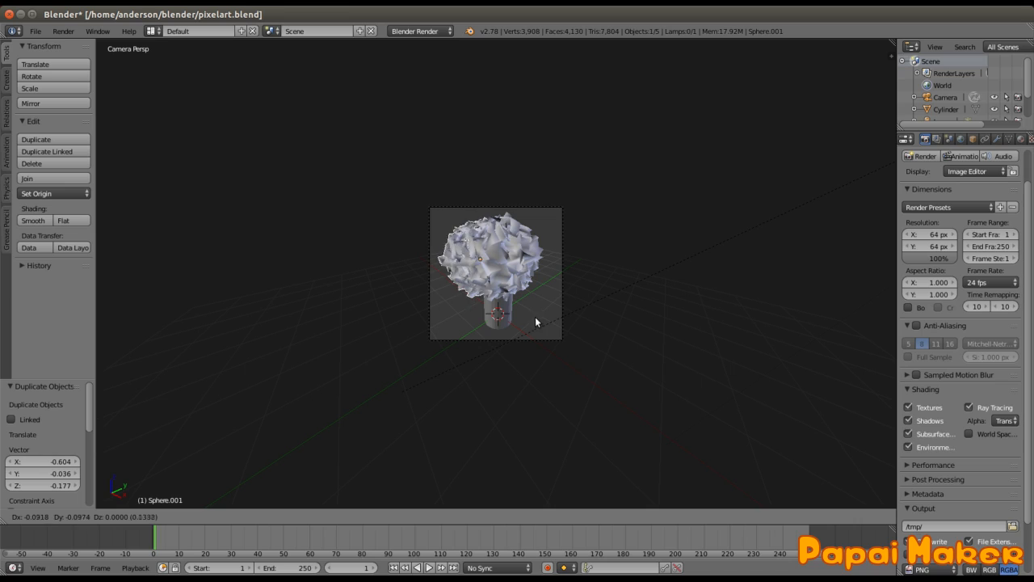
pyautogui.click(527, 332)
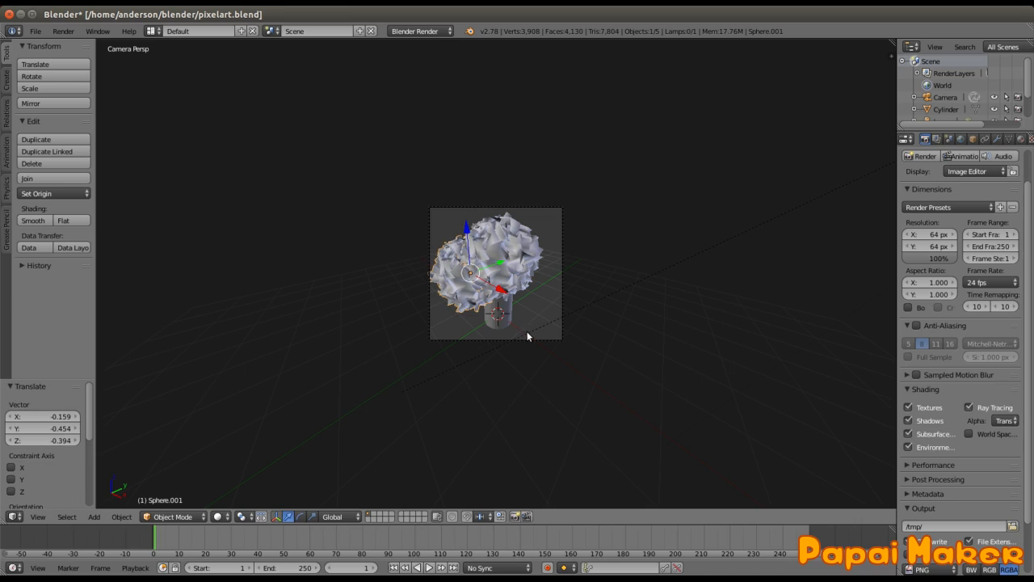
# Duplicate the foliage clump twice in succession, offsetting the copies by about 1.321, 1.302, -0.137 and -0.100, -0.408, 0.046
pyautogui.hotkey('shift', 'd')
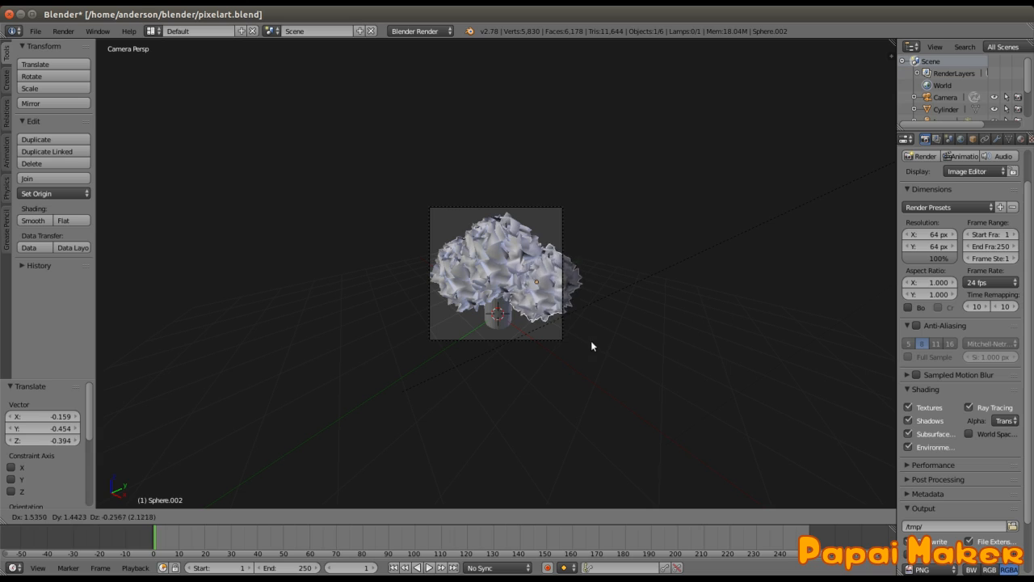
pyautogui.click(614, 335)
pyautogui.moveTo(639, 337); pyautogui.dragTo(659, 357, button='middle')
pyautogui.hotkey('shift', 'd')
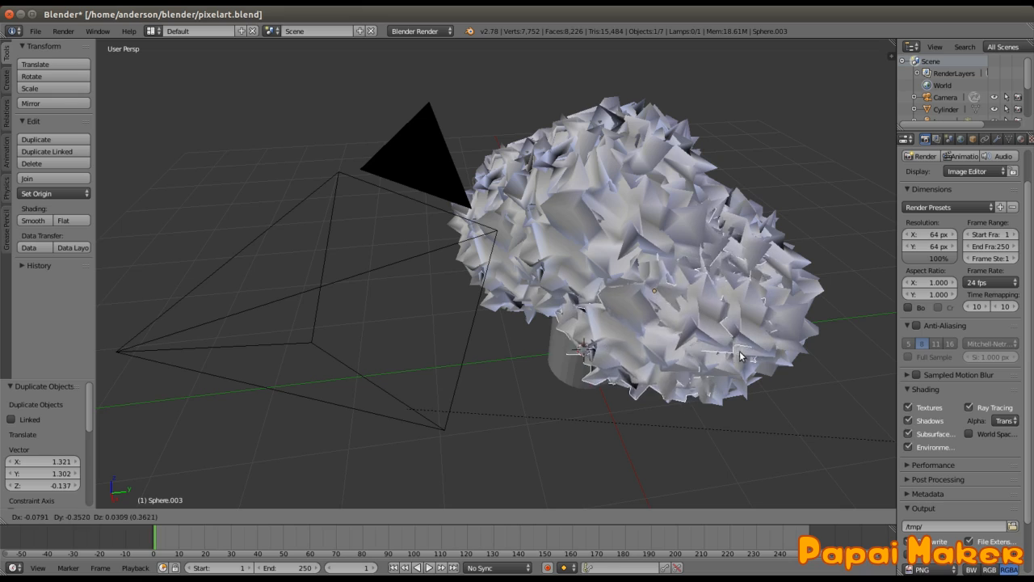
pyautogui.click(739, 353)
pyautogui.moveTo(796, 352); pyautogui.dragTo(782, 362, button='middle')
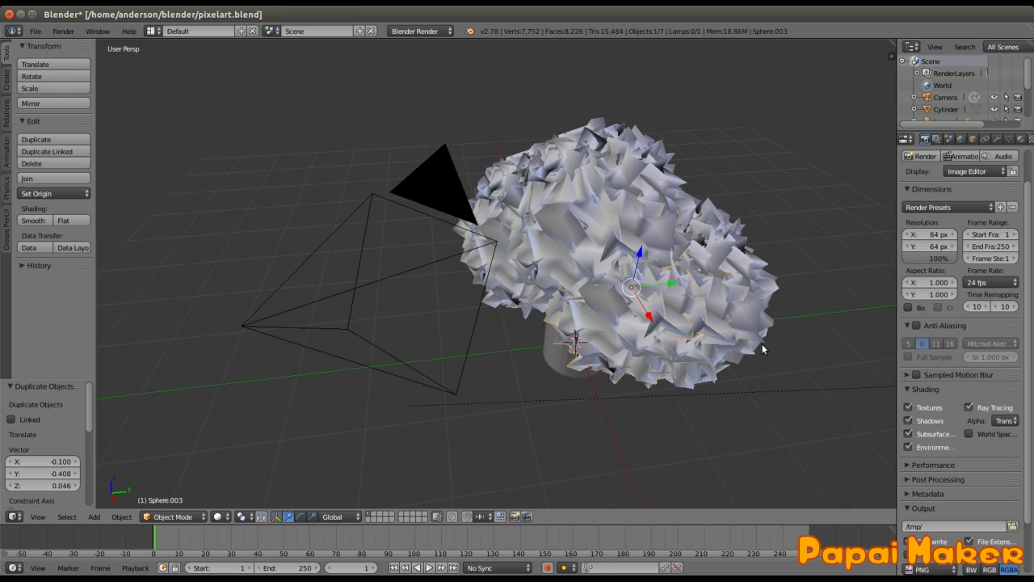
# In top view, move the newest foliage copy about 0.499 in X and -0.457 in Y, and scale it to about 0.680
pyautogui.press('KP_7')
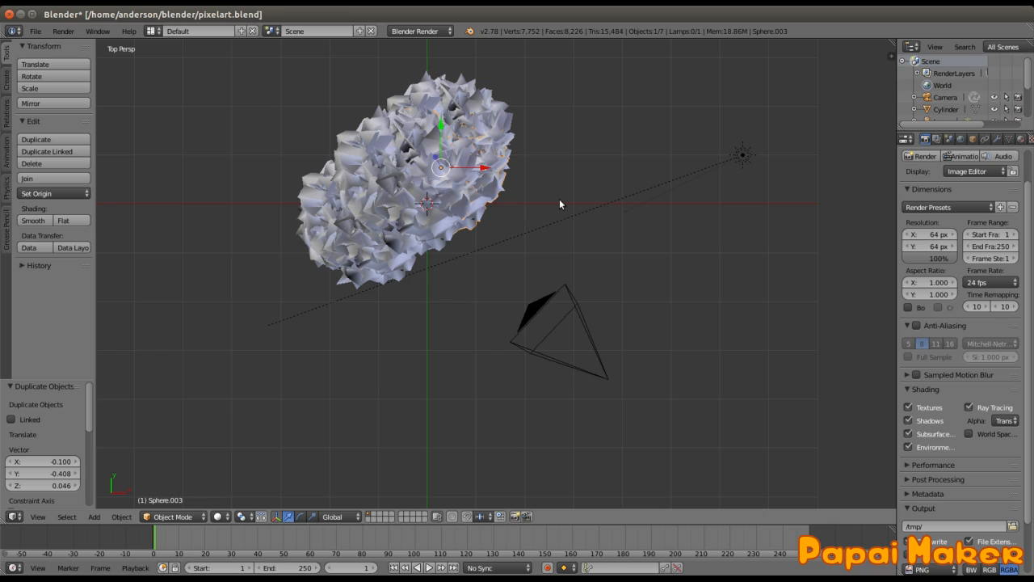
pyautogui.press('g')
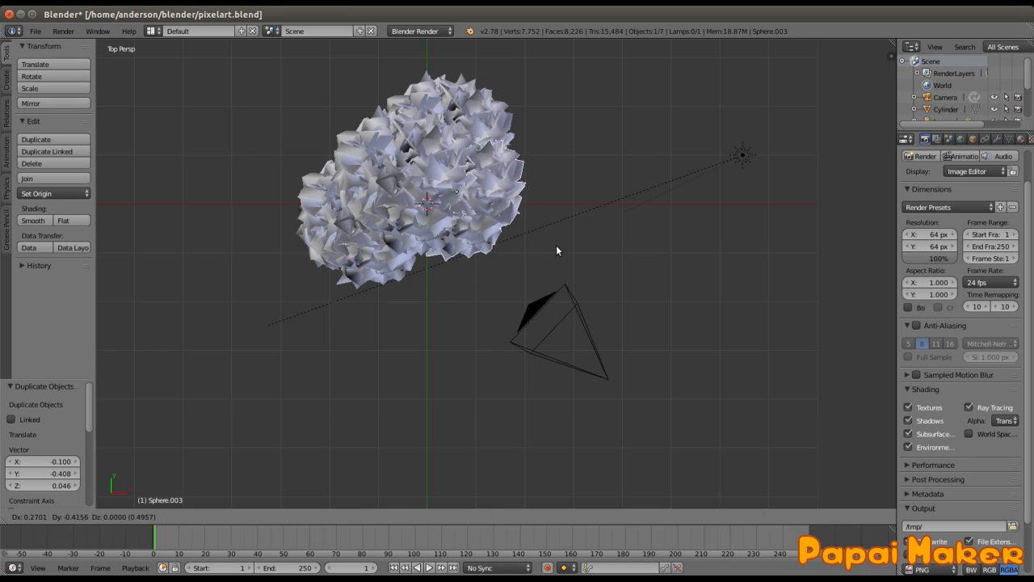
pyautogui.click(565, 247)
pyautogui.press('s')
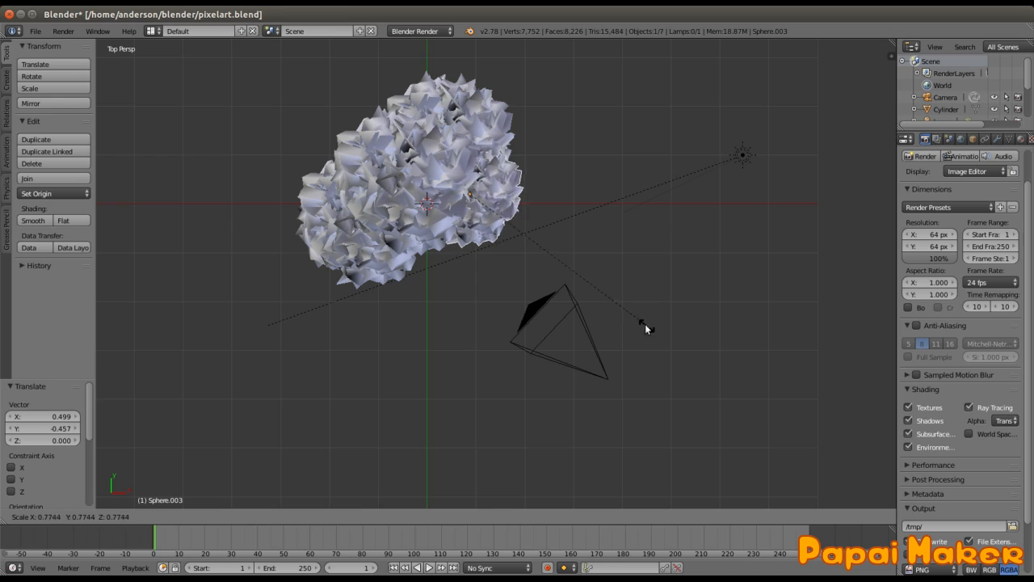
pyautogui.click(595, 305)
# Duplicate the first foliage copy about 1.242 in X and -0.308 in Y, and scale the new clump to about 0.735
pyautogui.rightClick(345, 244)
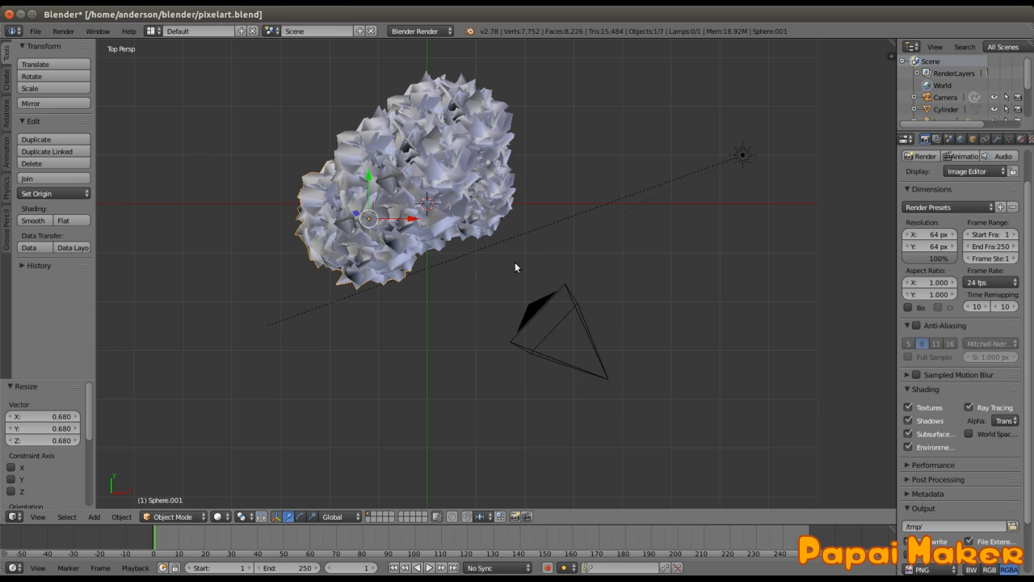
pyautogui.hotkey('shift', 'd')
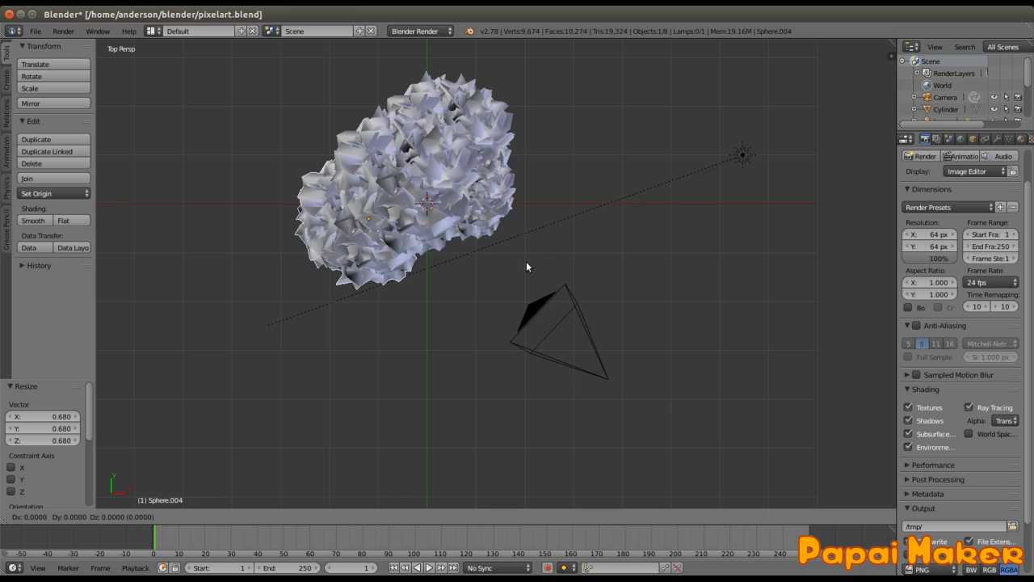
pyautogui.click(598, 284)
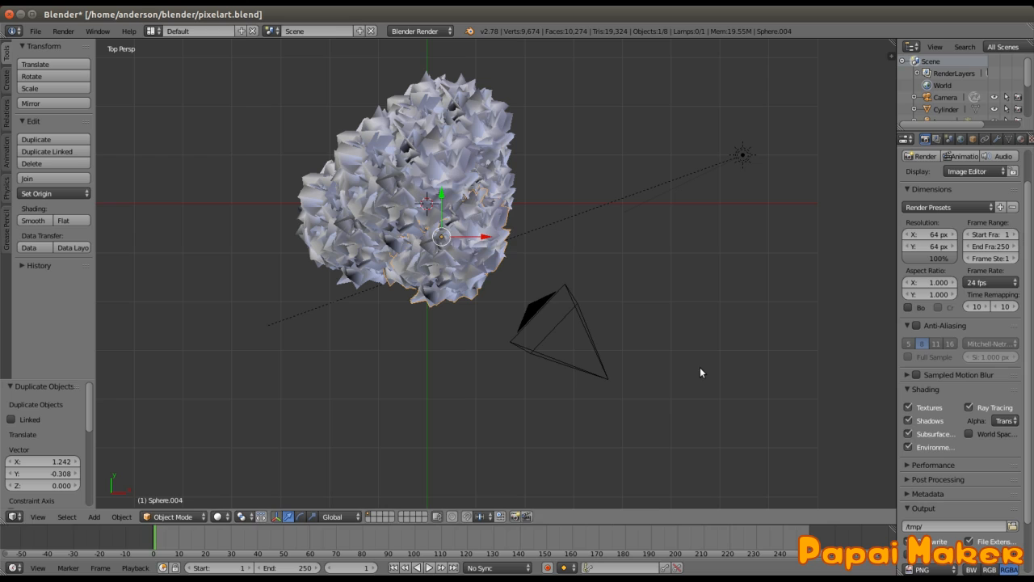
pyautogui.press('s')
pyautogui.click(632, 328)
# Pull the camera back about 0.484 units along its local Z, and shift it by about 0.334, -0.178, -0.734
pyautogui.moveTo(633, 328); pyautogui.dragTo(500, 181, button='middle')
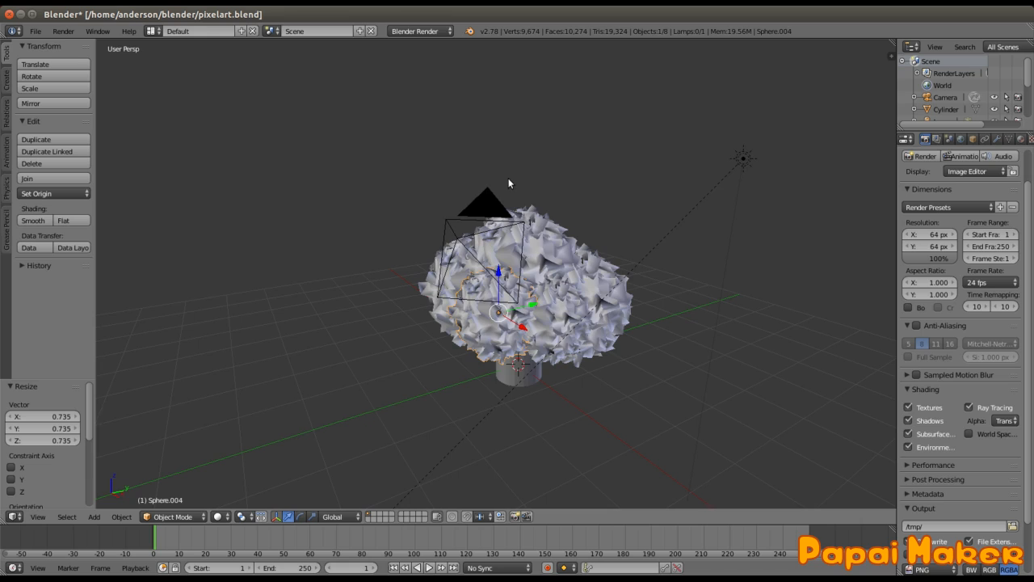
pyautogui.press('KP_0')
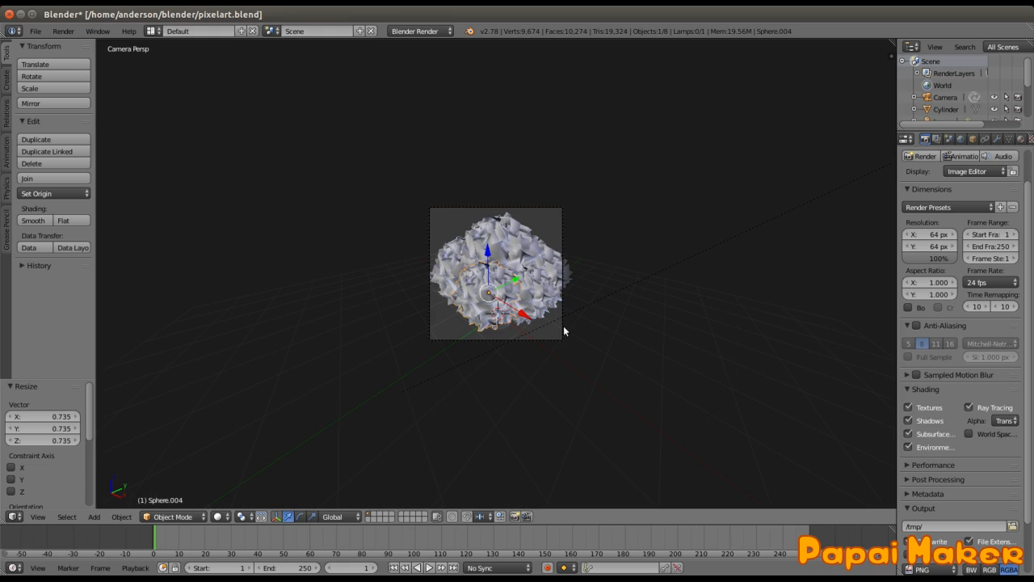
pyautogui.rightClick(563, 326)
pyautogui.press('g')
pyautogui.press('z')
pyautogui.press('z')
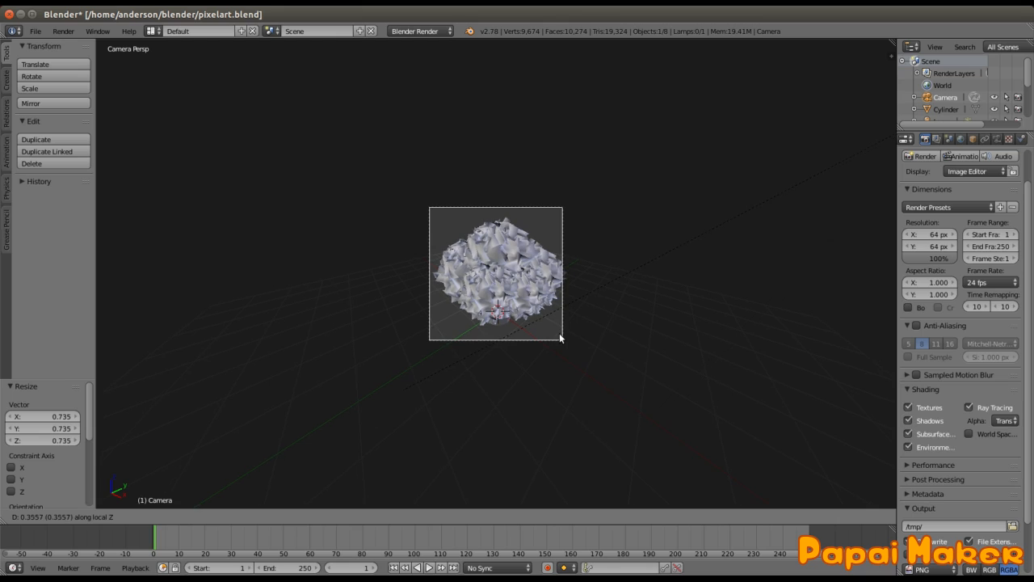
pyautogui.click(559, 334)
pyautogui.press('g')
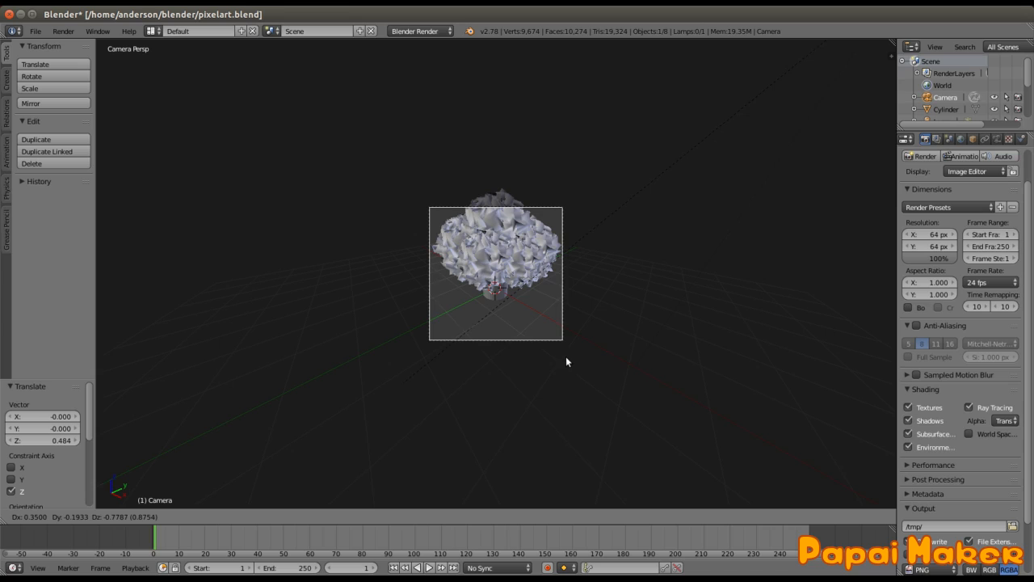
pyautogui.click(567, 358)
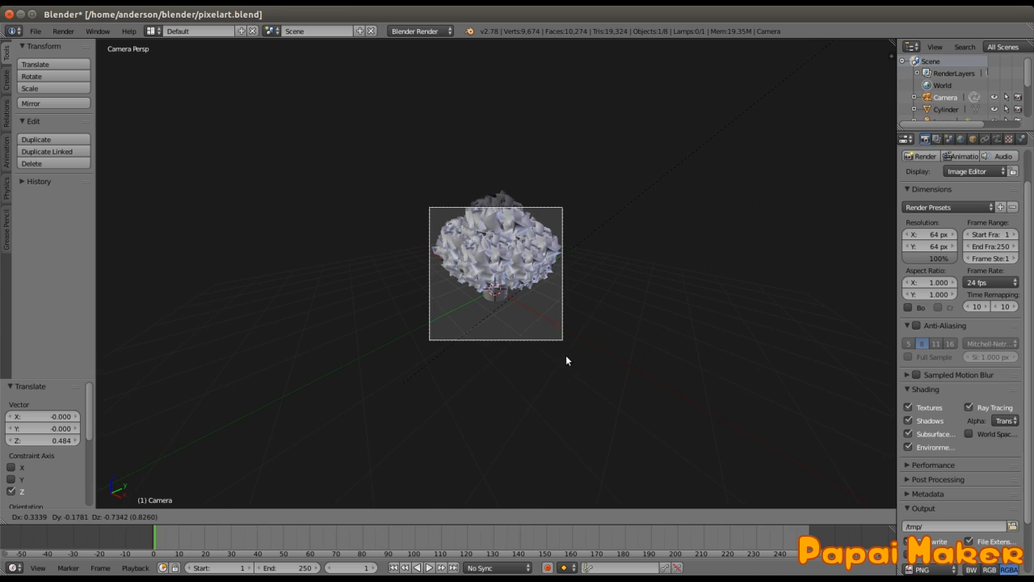
# Set the camera's Y rotation to 0° and its X rotation to about 71.75° so the whole tree fits the frame
pyautogui.click(972, 140)
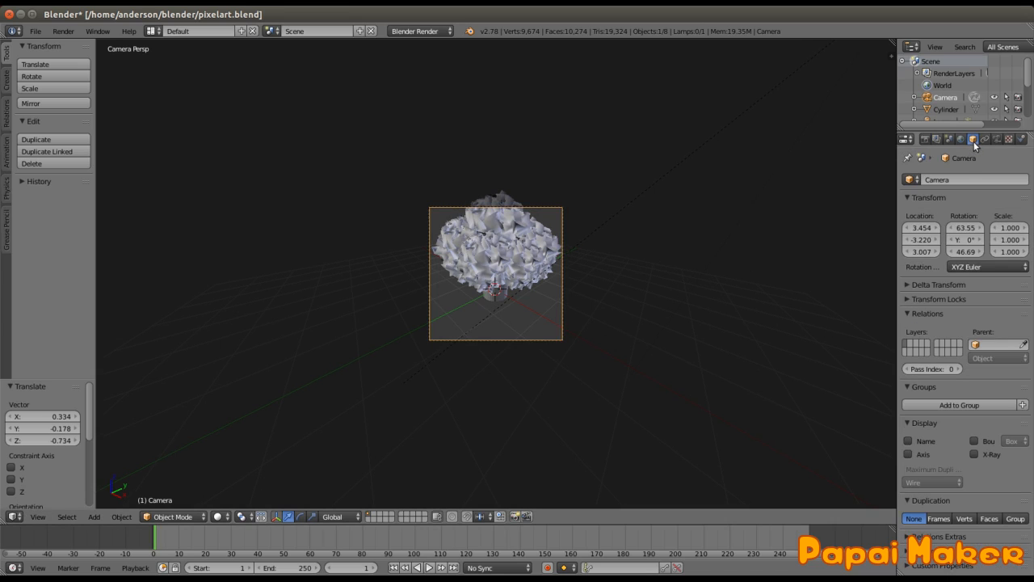
pyautogui.moveTo(966, 251); pyautogui.dragTo(966, 239)
pyautogui.click(957, 240)
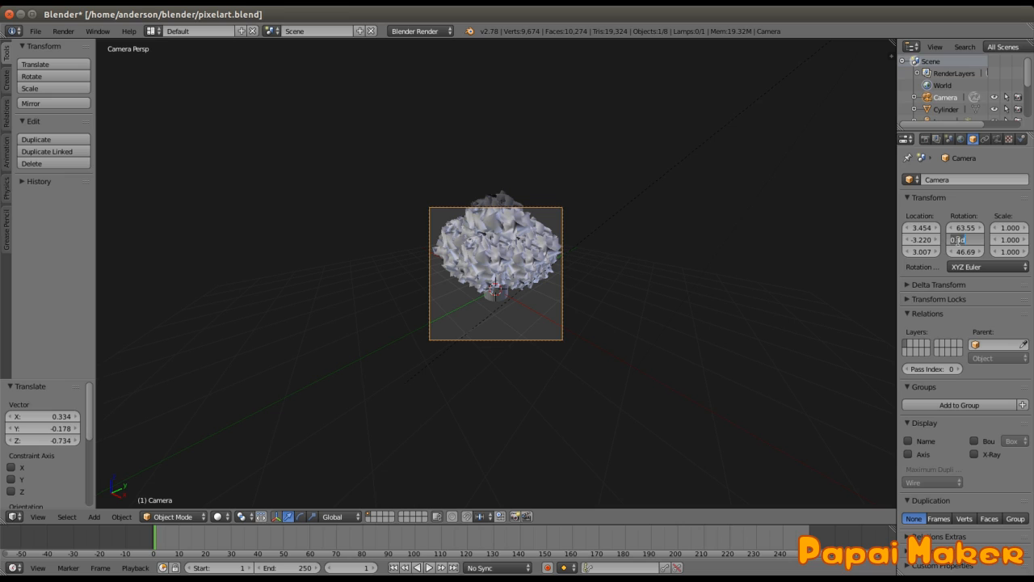
pyautogui.write('0')
pyautogui.press('Return')
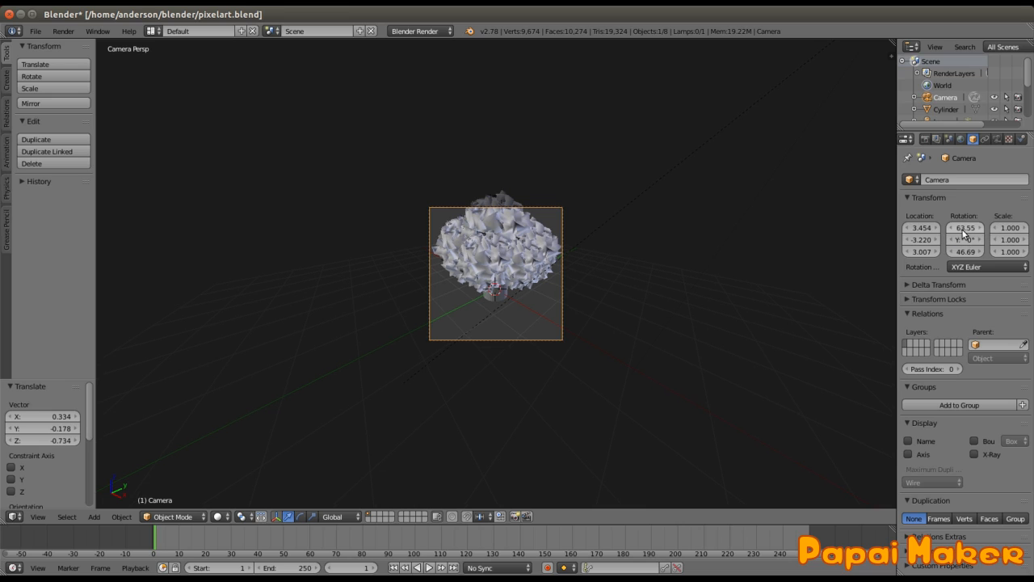
pyautogui.moveTo(966, 227); pyautogui.dragTo(964, 230)
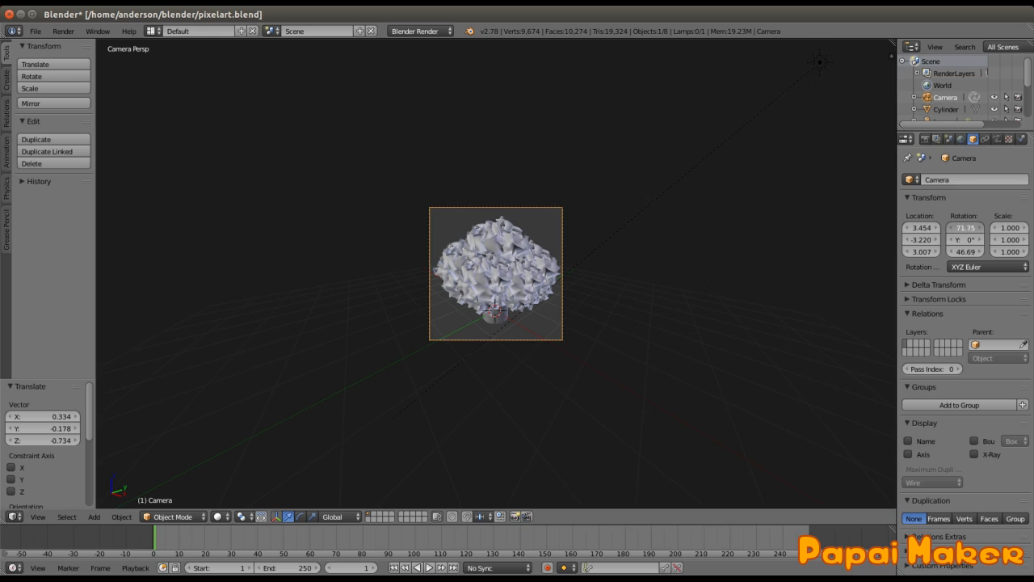
# Save the file over the existing one and render the fuller tree
pyautogui.hotkey('ctrl', 's')
pyautogui.click(684, 257)
pyautogui.press('F12')
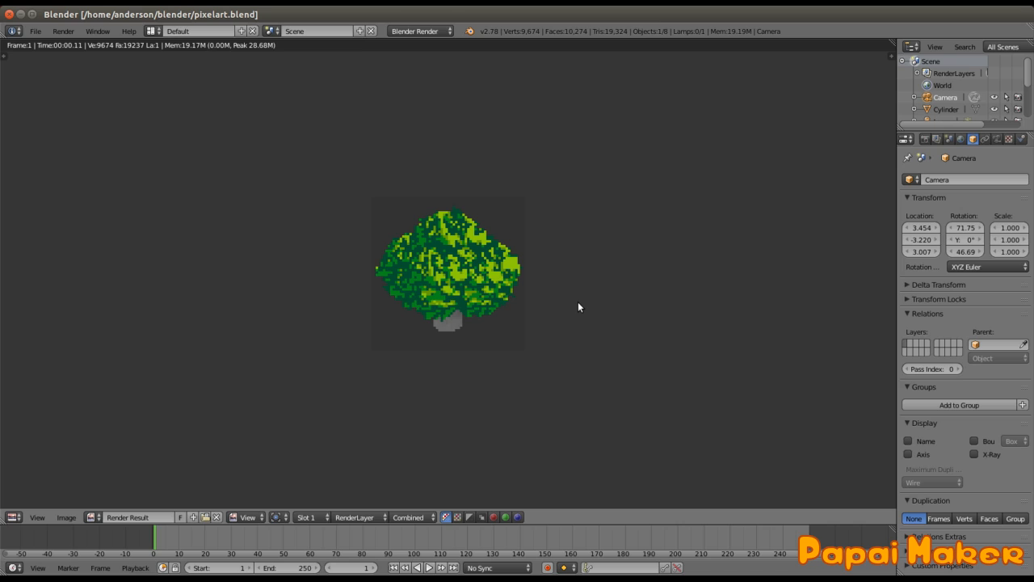
pyautogui.press('Escape')
# Move the copa material's two lightest diffuse ramp stops toward the bright end, the olive one to about 0.47, and re-render
pyautogui.rightClick(485, 267)
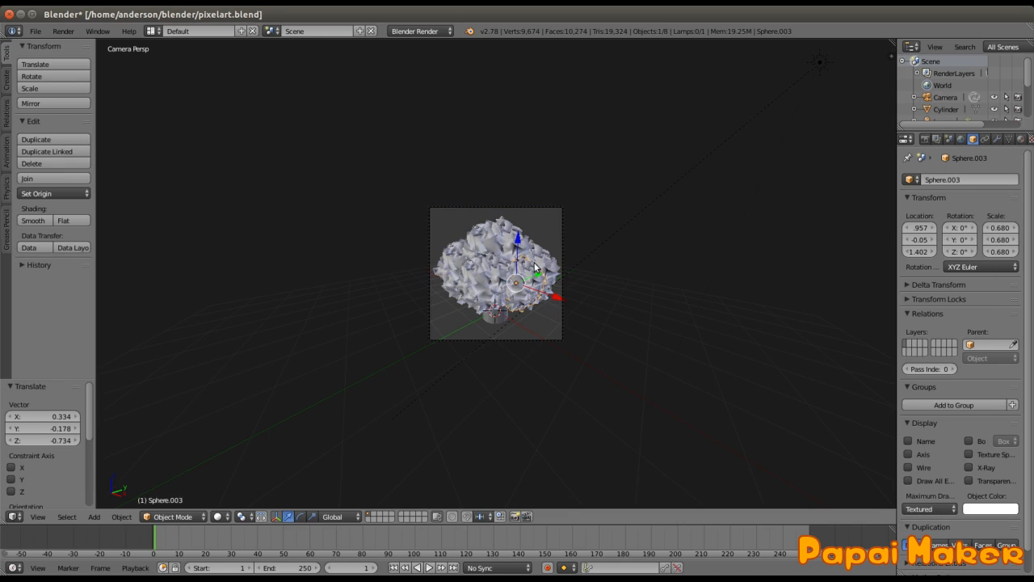
pyautogui.click(1020, 139)
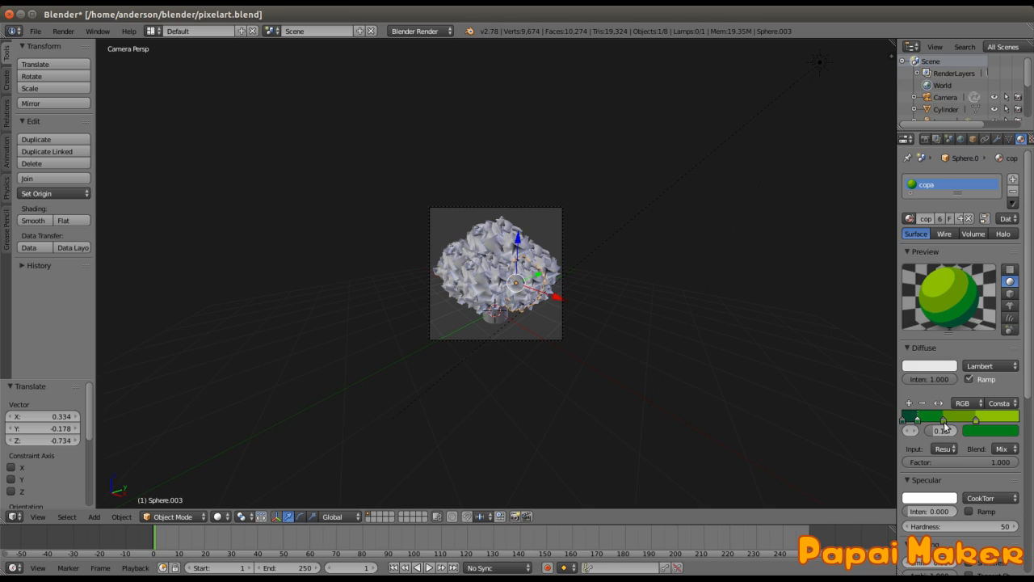
pyautogui.moveTo(978, 419); pyautogui.dragTo(990, 423)
pyautogui.moveTo(944, 420); pyautogui.dragTo(958, 420)
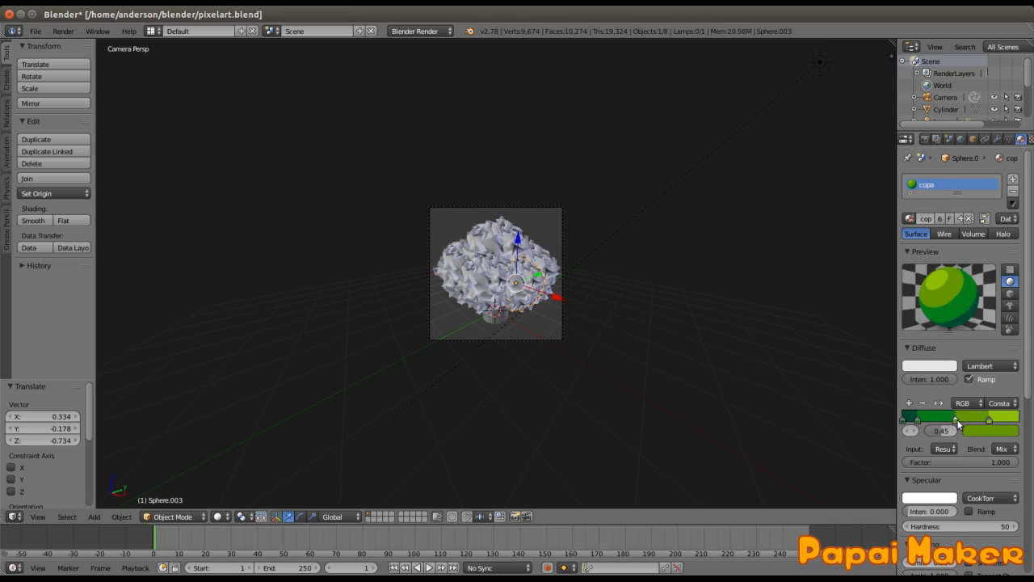
pyautogui.press('F12')
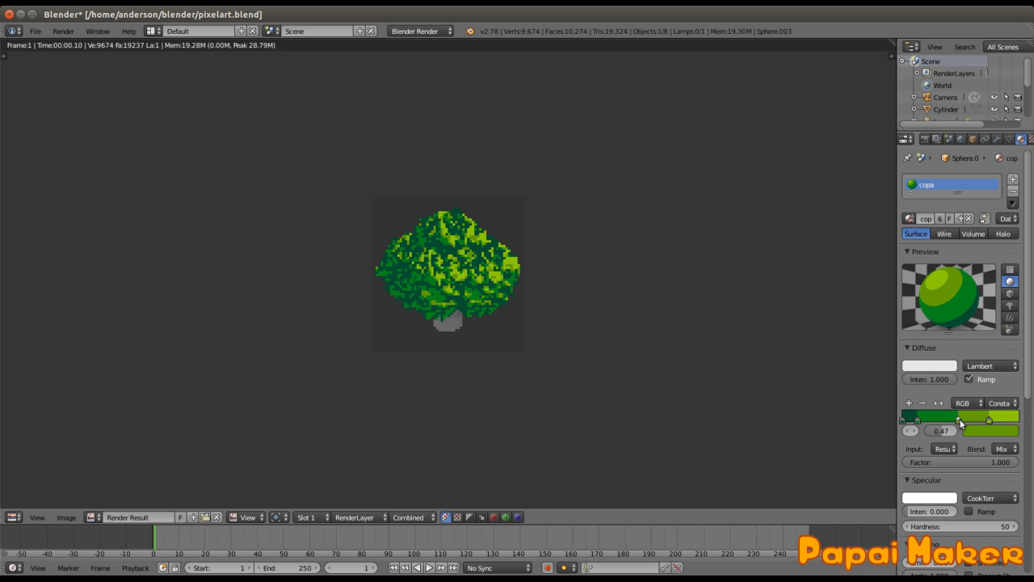
# Fine-tune the copa diffuse ramp, setting the medium-green stop to about 0.18 and moving the olive stop toward the dark end, with test renders
pyautogui.click(913, 420)
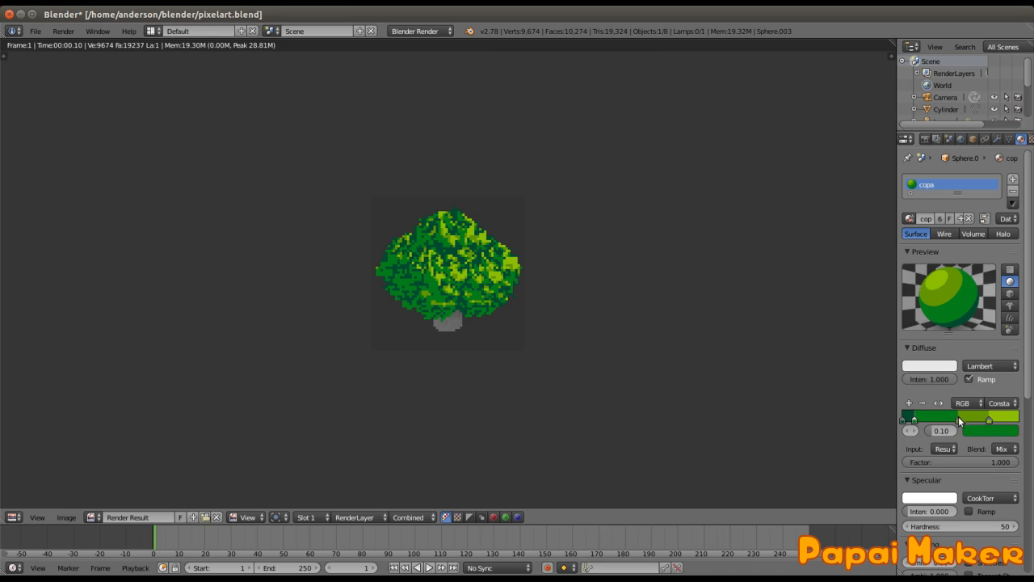
pyautogui.moveTo(960, 420); pyautogui.dragTo(924, 421)
pyautogui.press('F12')
pyautogui.press('F12')
pyautogui.press('F12')
pyautogui.press('F12')
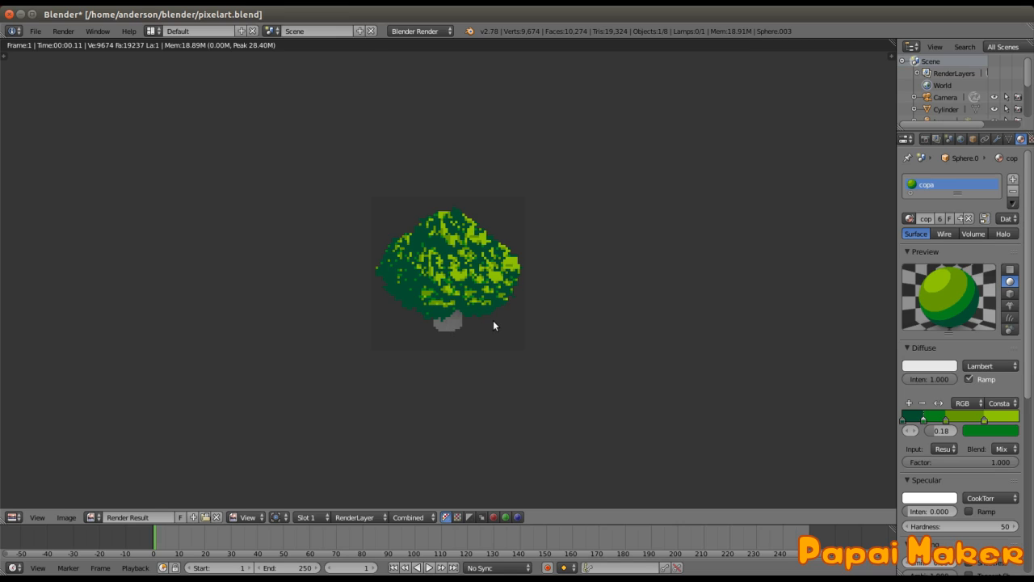
# Check the rendered tree up close and save the file over the existing pixelart.blend
pyautogui.scroll(1, 439, 229)
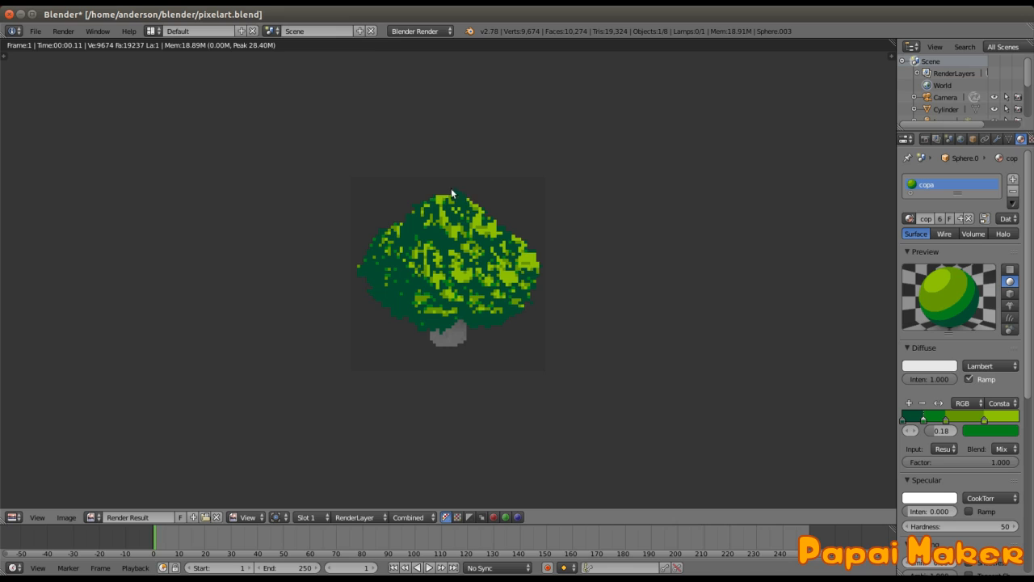
pyautogui.scroll(-2, 518, 305)
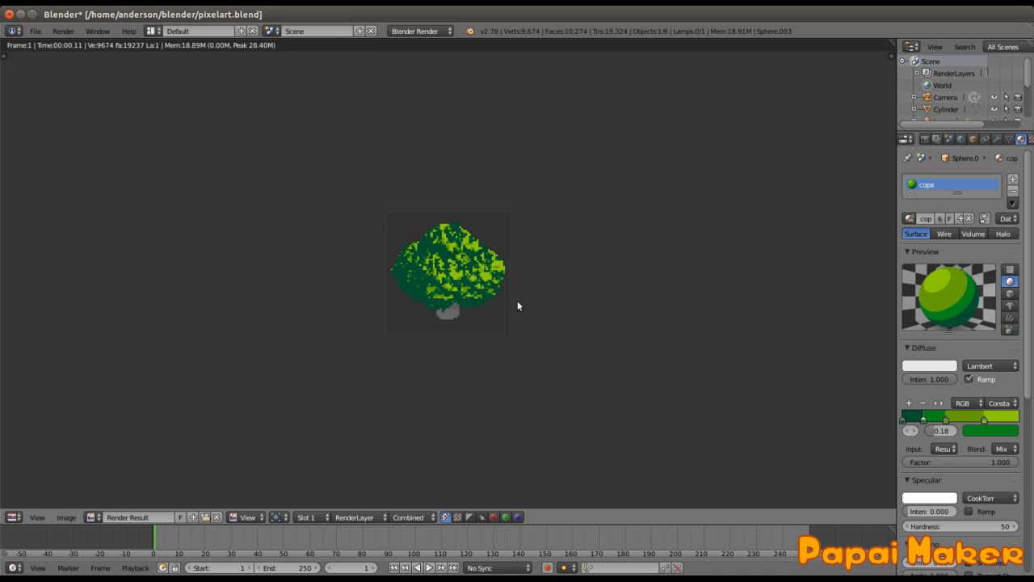
pyautogui.press('Escape')
pyautogui.hotkey('ctrl', 's')
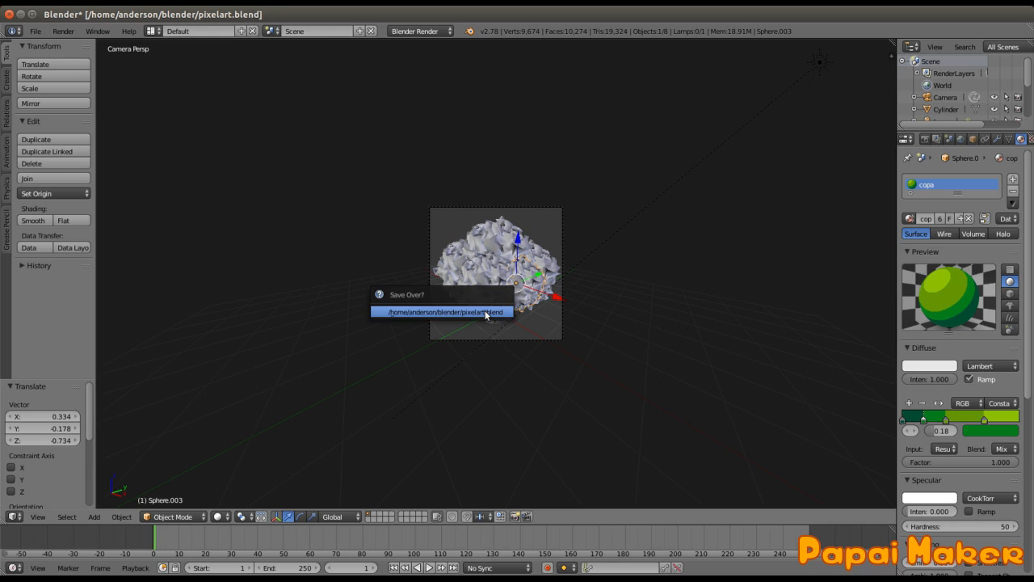
pyautogui.click(487, 311)
# Assign the existing copa material to the trunk cylinder and test-render the tree
pyautogui.scroll(2, 494, 340)
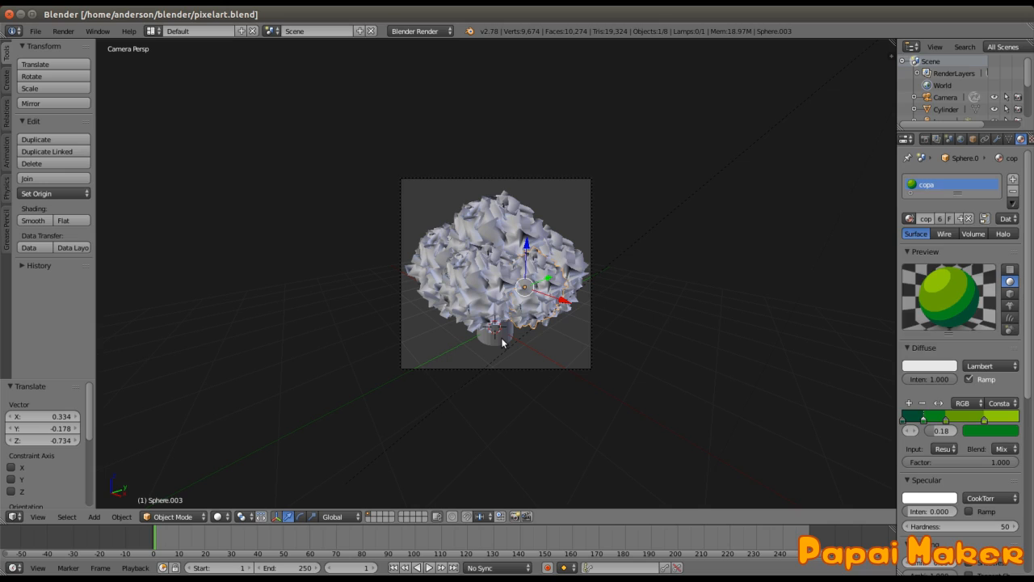
pyautogui.rightClick(500, 339)
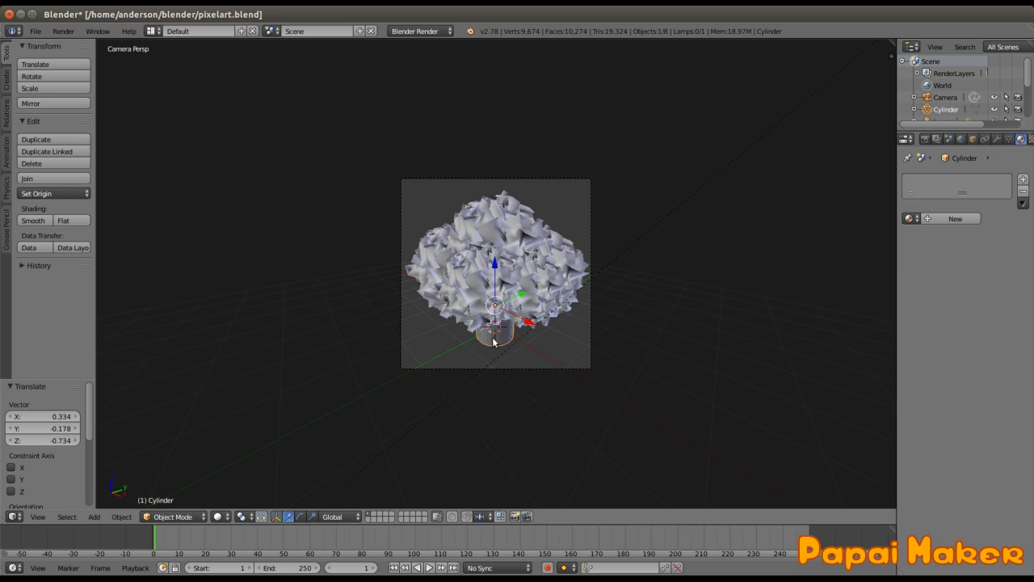
pyautogui.click(909, 218)
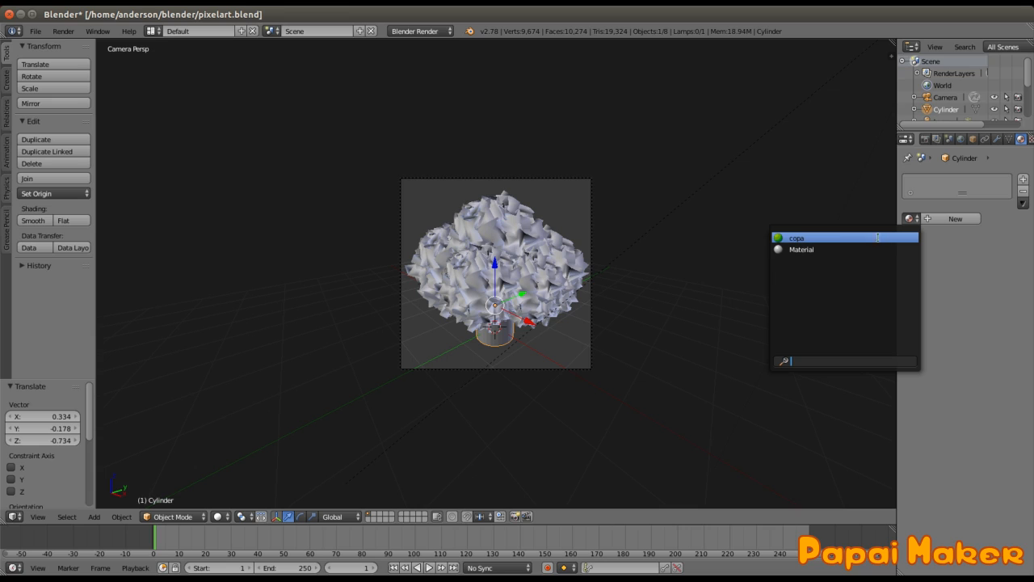
pyautogui.click(796, 238)
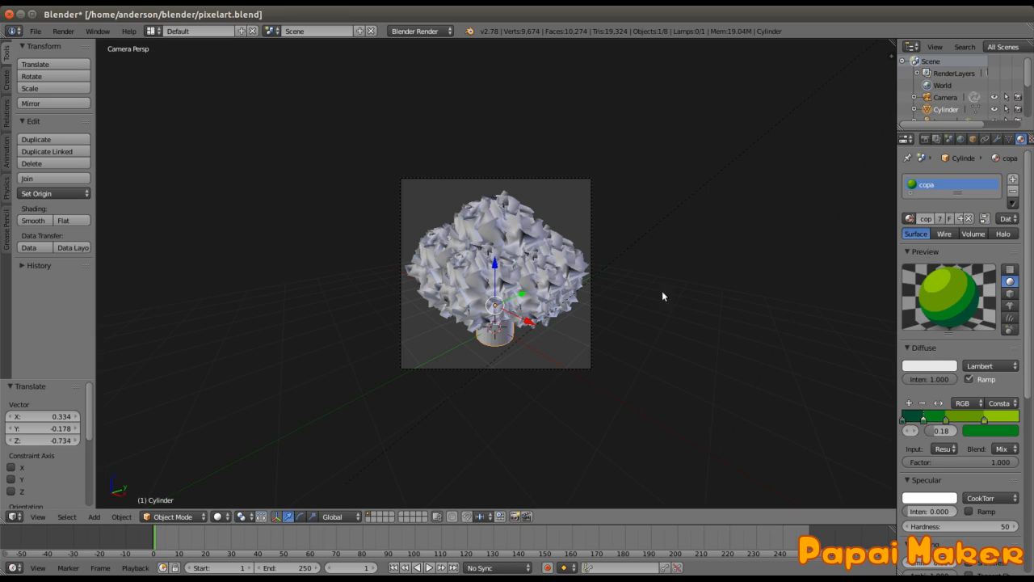
pyautogui.press('F12')
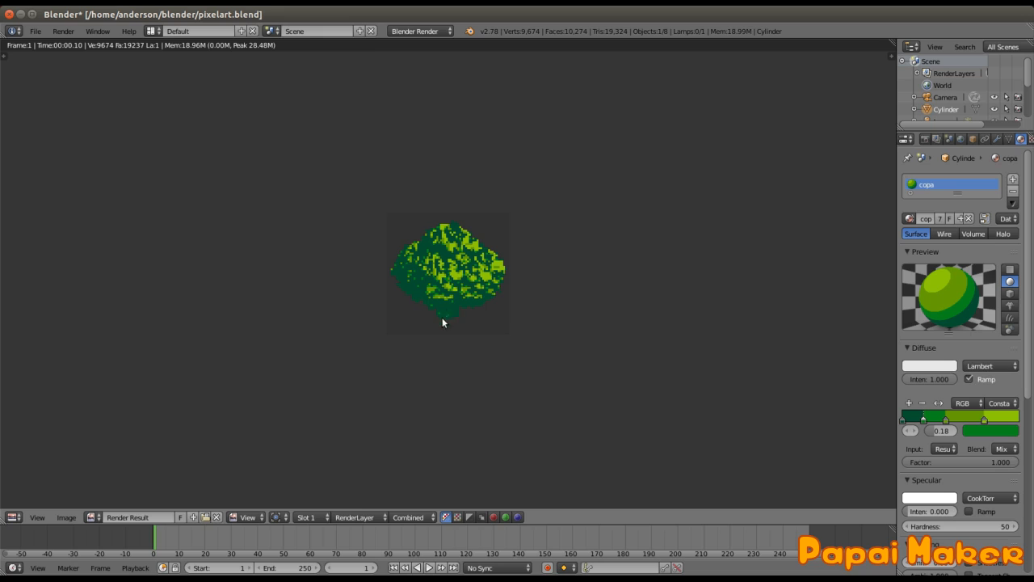
pyautogui.press('Escape')
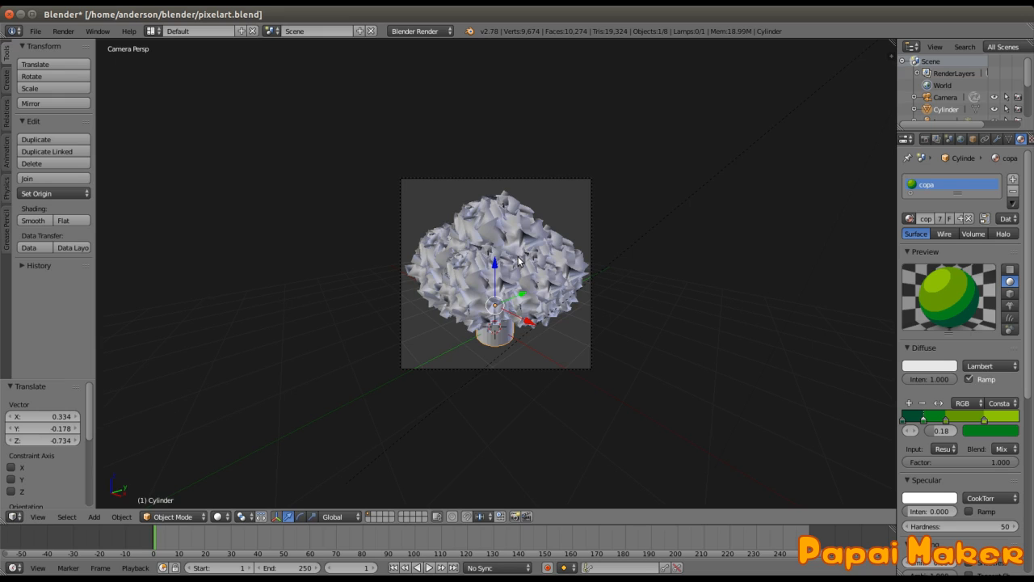
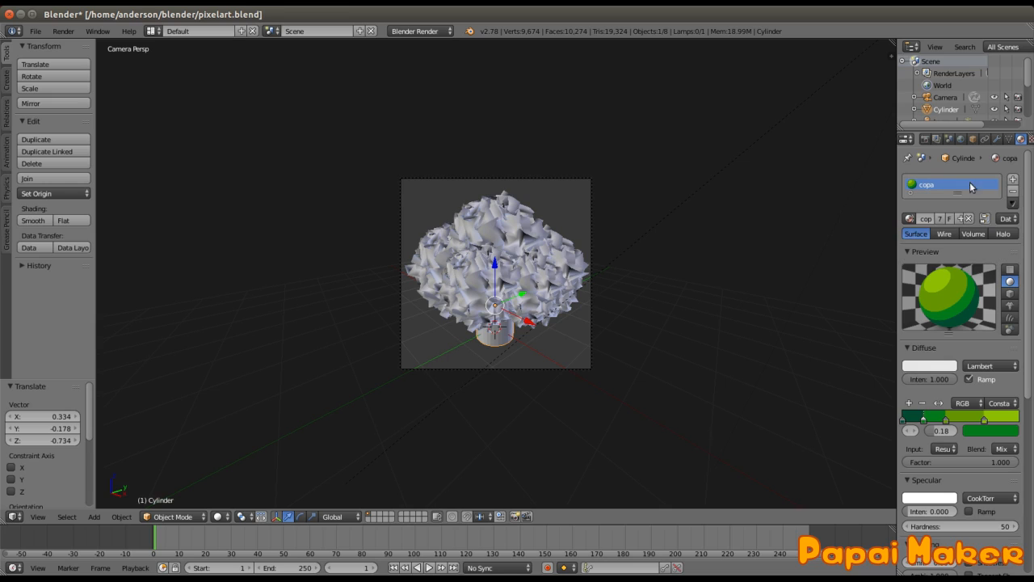
# Make the trunk's copa material an independent copy and rename it tronco
pyautogui.click(960, 218)
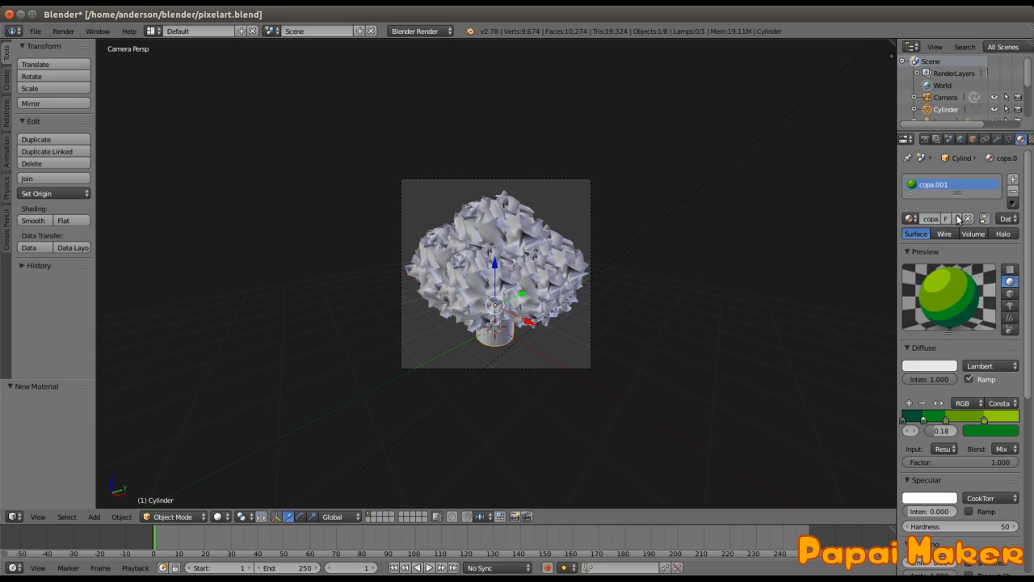
pyautogui.click(911, 219)
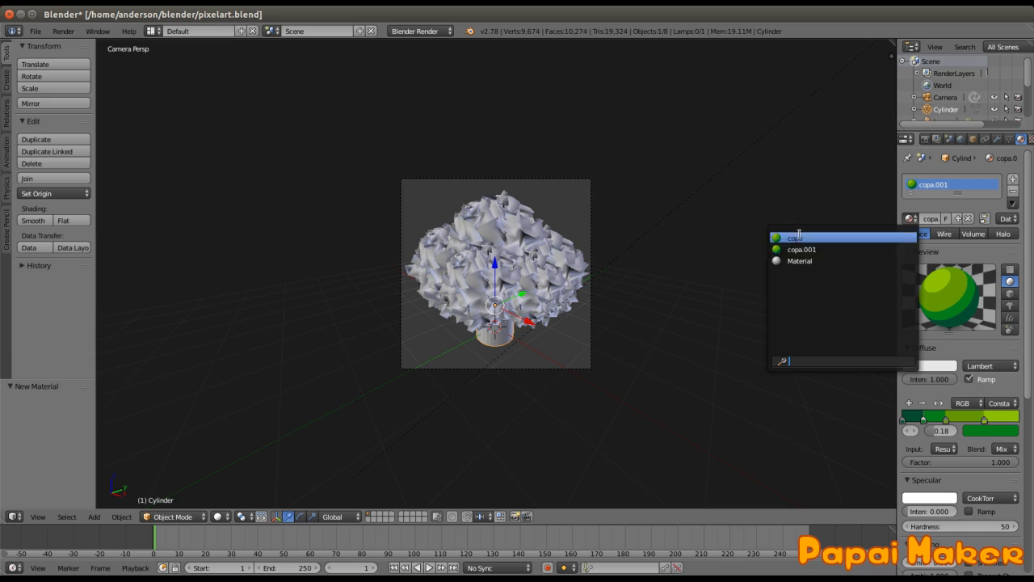
pyautogui.click(935, 184)
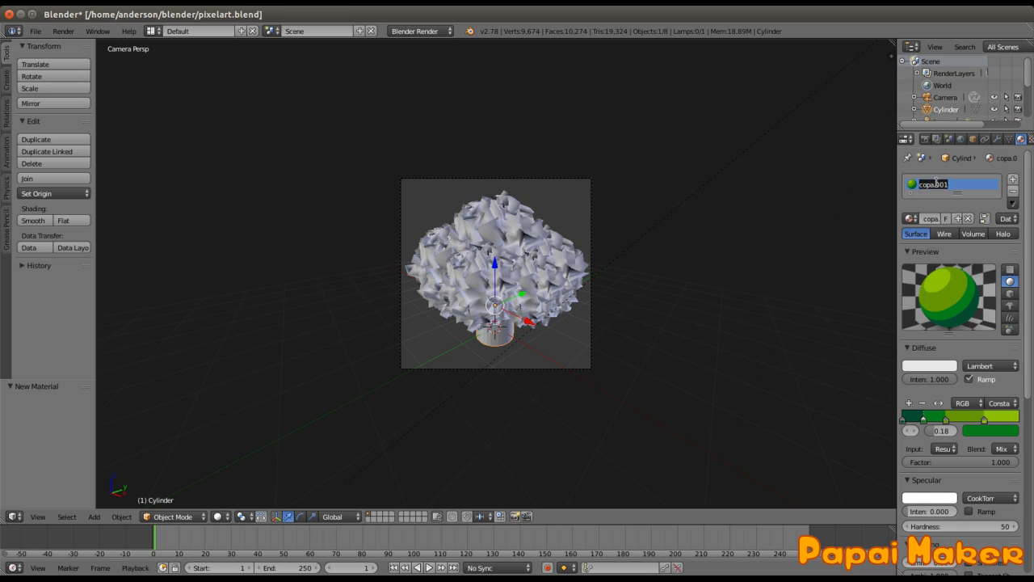
pyautogui.write('tronco')
pyautogui.press('Return')
# Recolor the tronco diffuse ramp's two darkest stops: the first dark red, the second reddish brown with RGB about 0.184, 0.018, 0
pyautogui.click(902, 421)
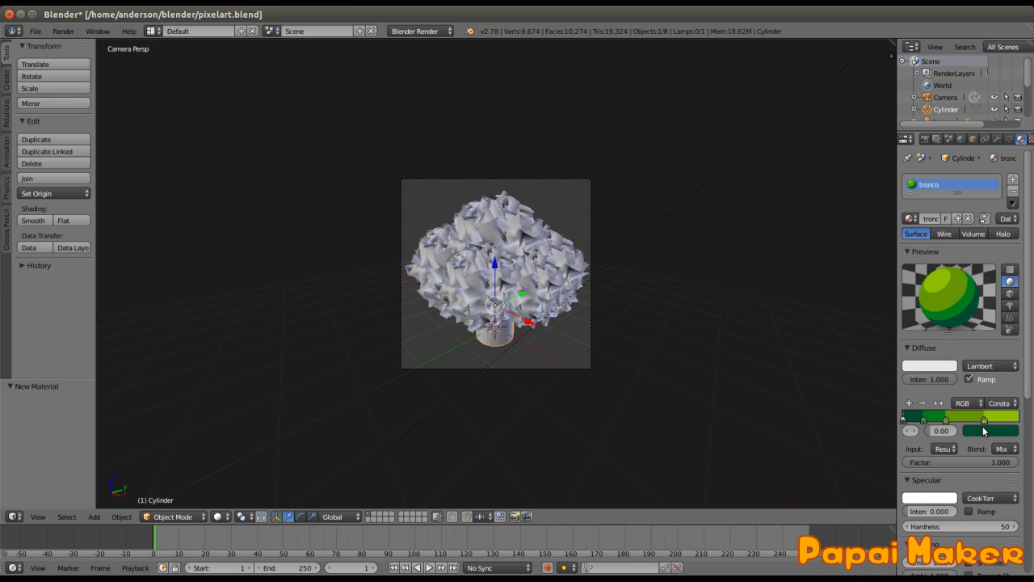
pyautogui.click(984, 430)
pyautogui.moveTo(947, 285); pyautogui.dragTo(951, 346)
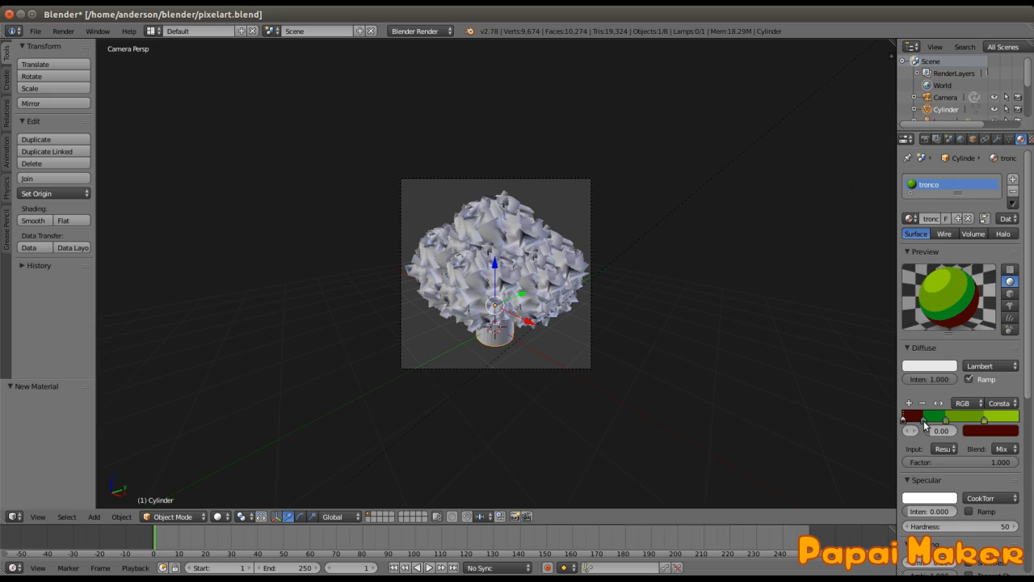
pyautogui.click(925, 417)
pyautogui.click(984, 432)
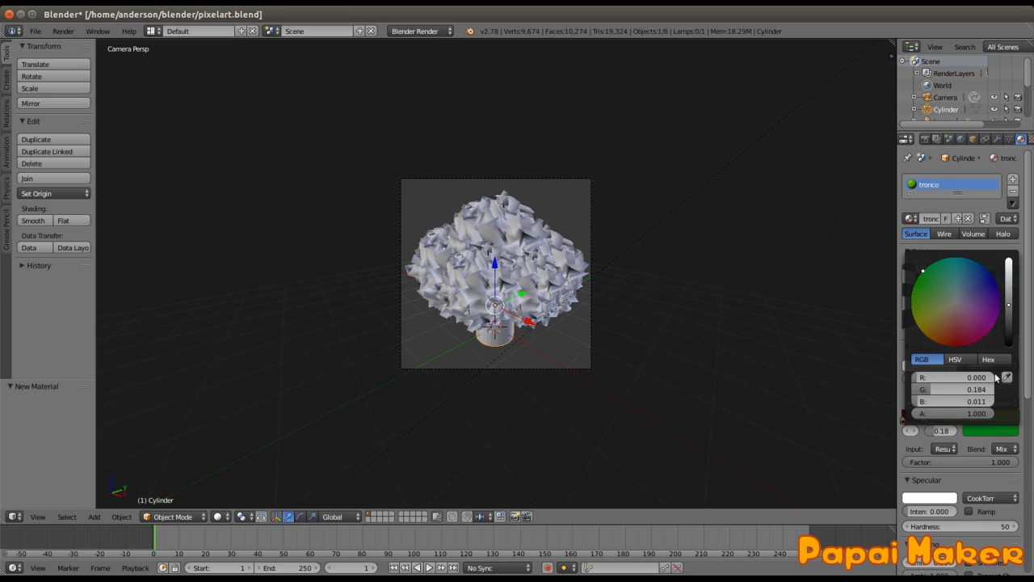
pyautogui.click(936, 343)
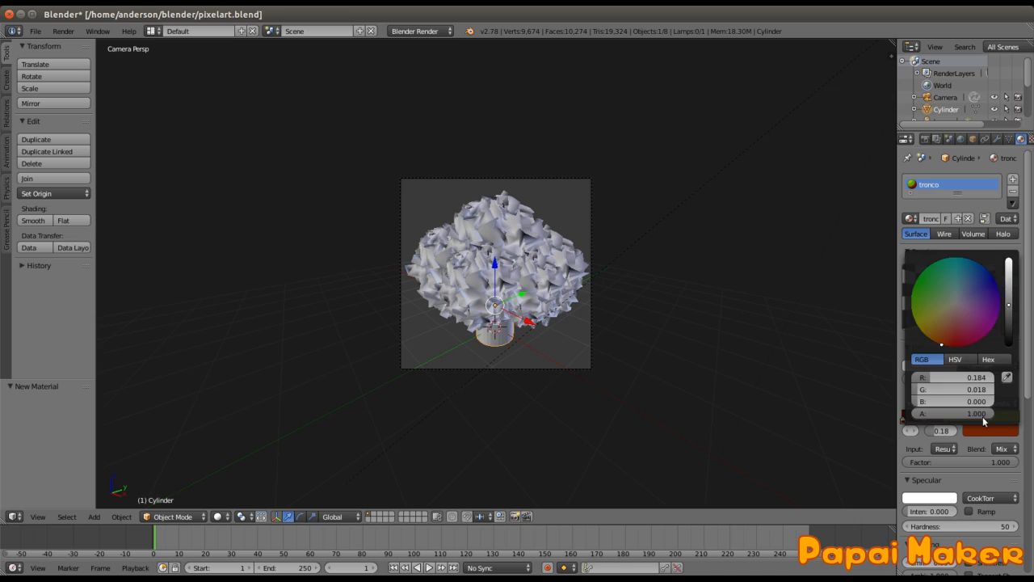
# Recolor the tronco ramp's two lightest stops to orange-brown and golden orange, and test-render the tree
pyautogui.click(947, 419)
pyautogui.click(978, 433)
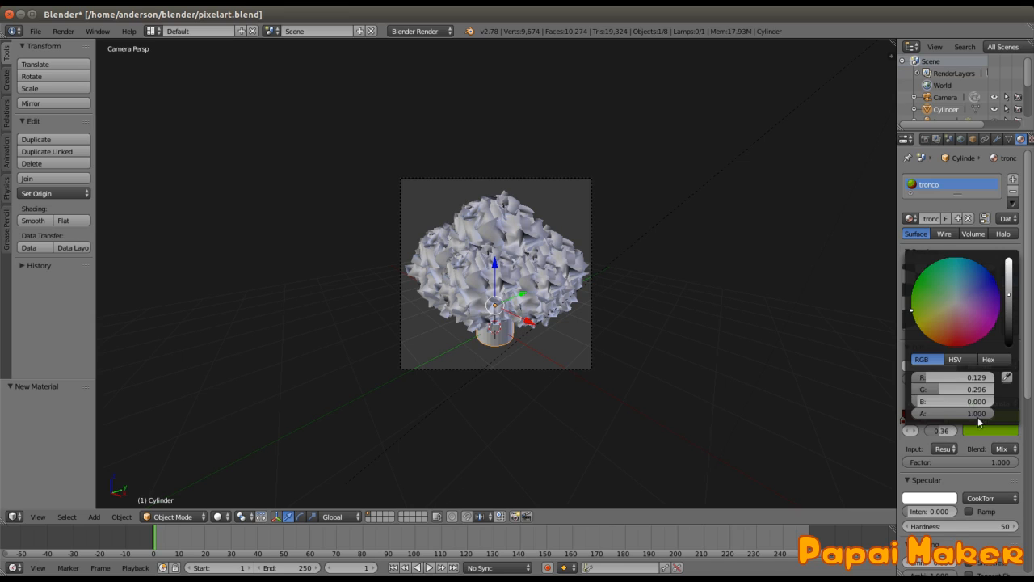
pyautogui.click(930, 338)
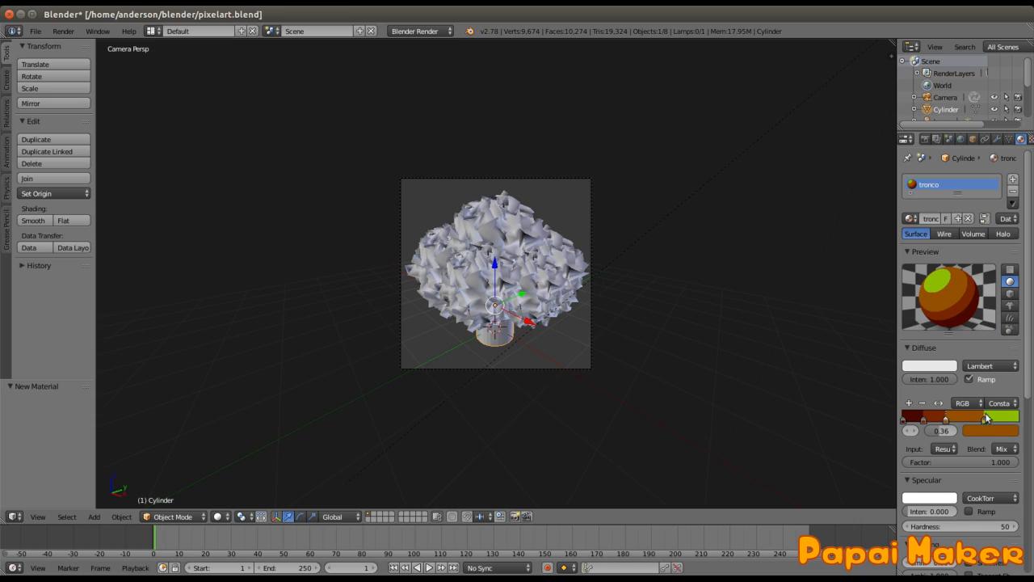
pyautogui.click(984, 417)
pyautogui.click(974, 433)
pyautogui.moveTo(910, 320); pyautogui.dragTo(928, 338)
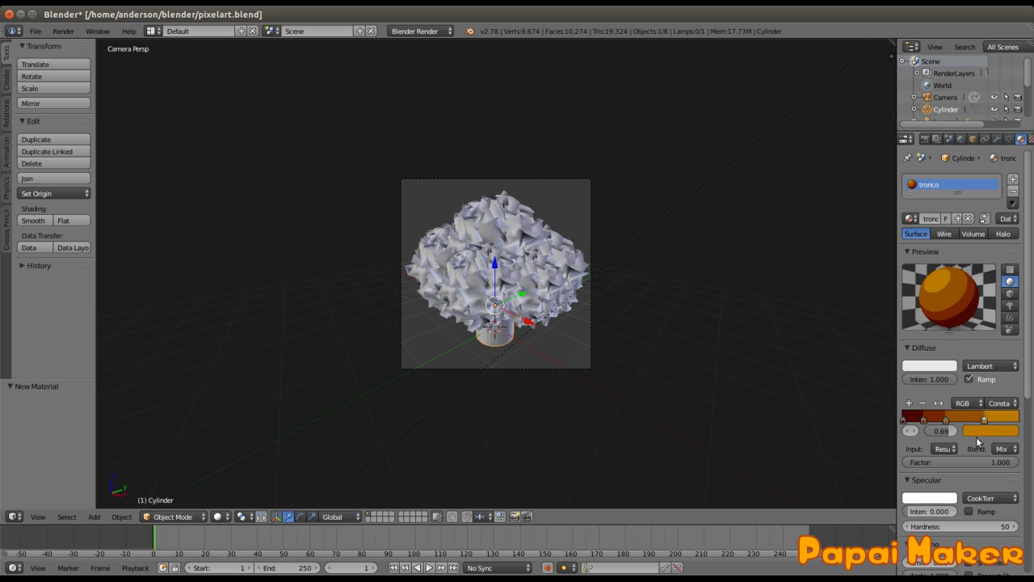
pyautogui.press('F12')
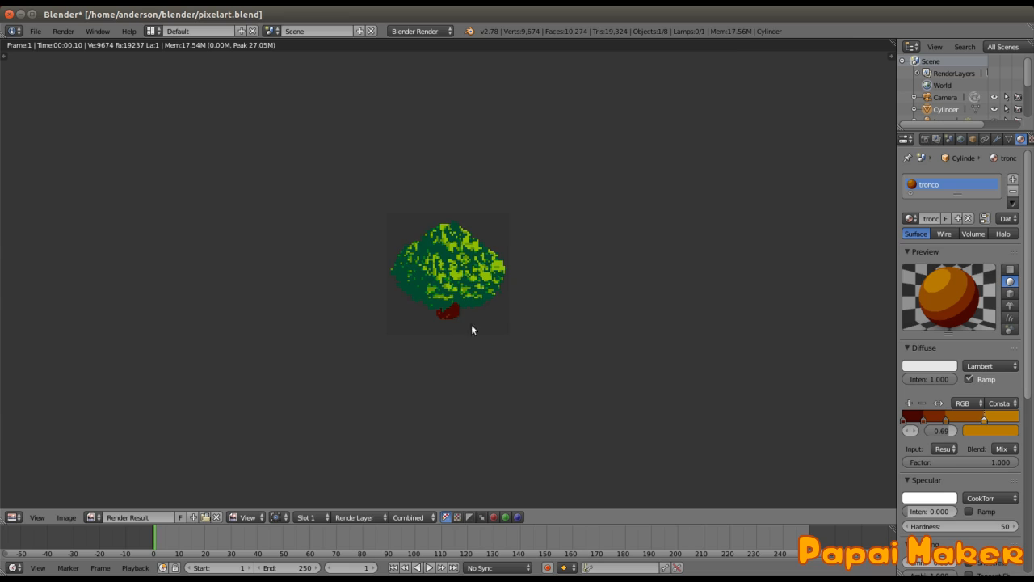
pyautogui.press('Escape')
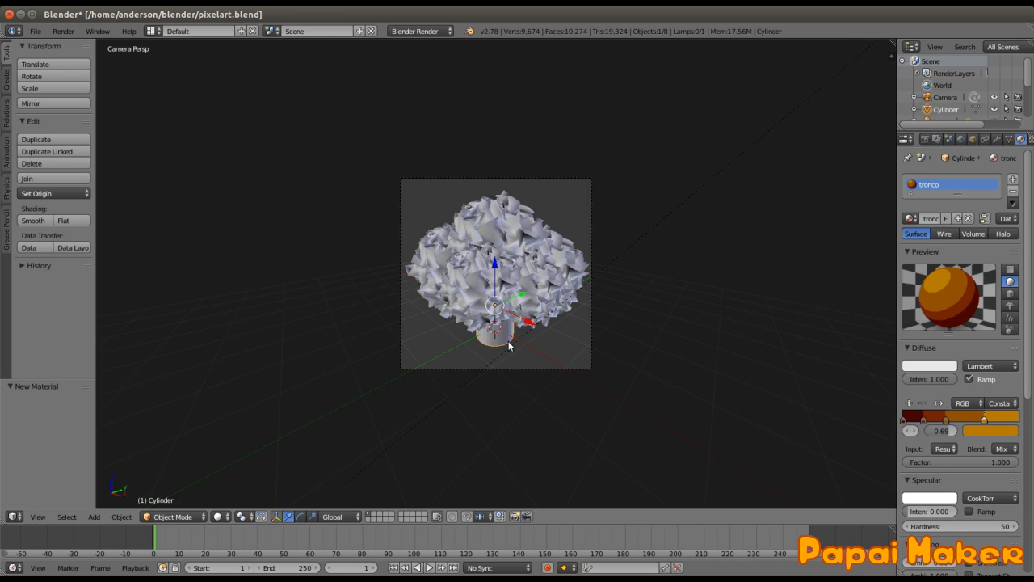
# Randomize the trunk cylinder's vertices three times with amount 0.100 and smooth them once at 0.500
pyautogui.press('Tab')
pyautogui.scroll(-1, 513, 355)
pyautogui.moveTo(512, 356); pyautogui.dragTo(511, 328, button='middle')
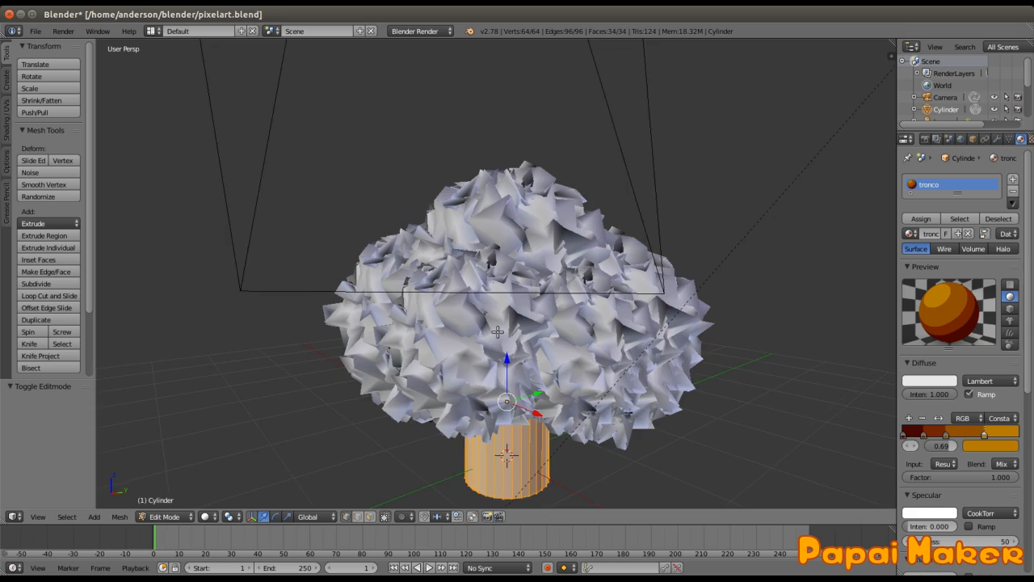
pyautogui.press('Tab')
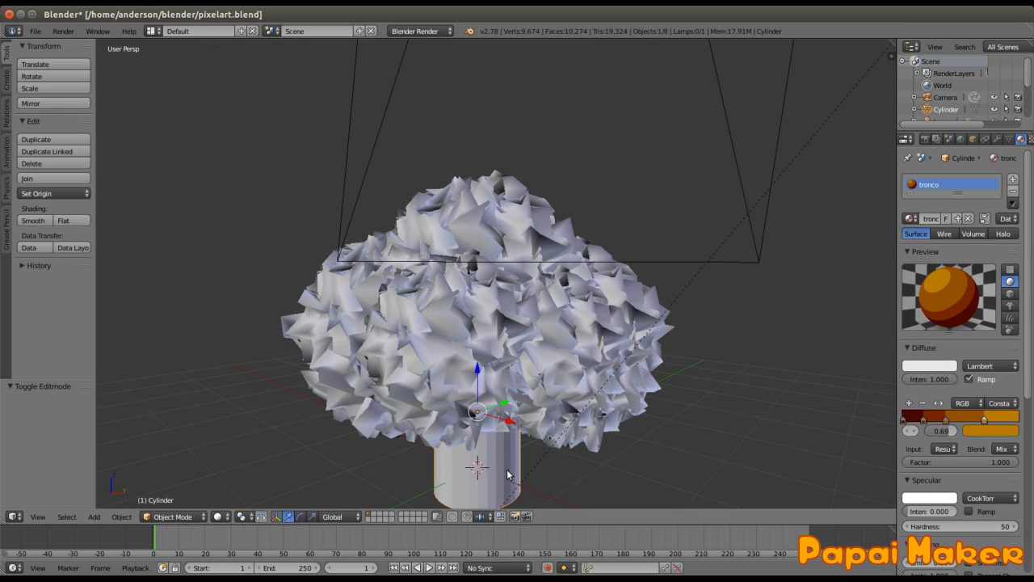
pyautogui.moveTo(507, 469); pyautogui.dragTo(509, 382, button='middle')
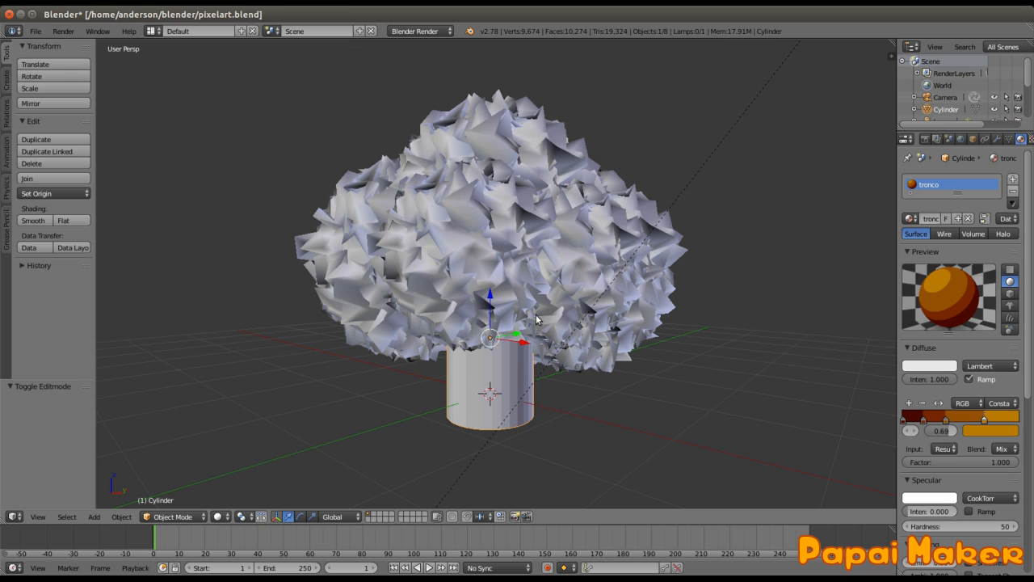
pyautogui.press('Tab')
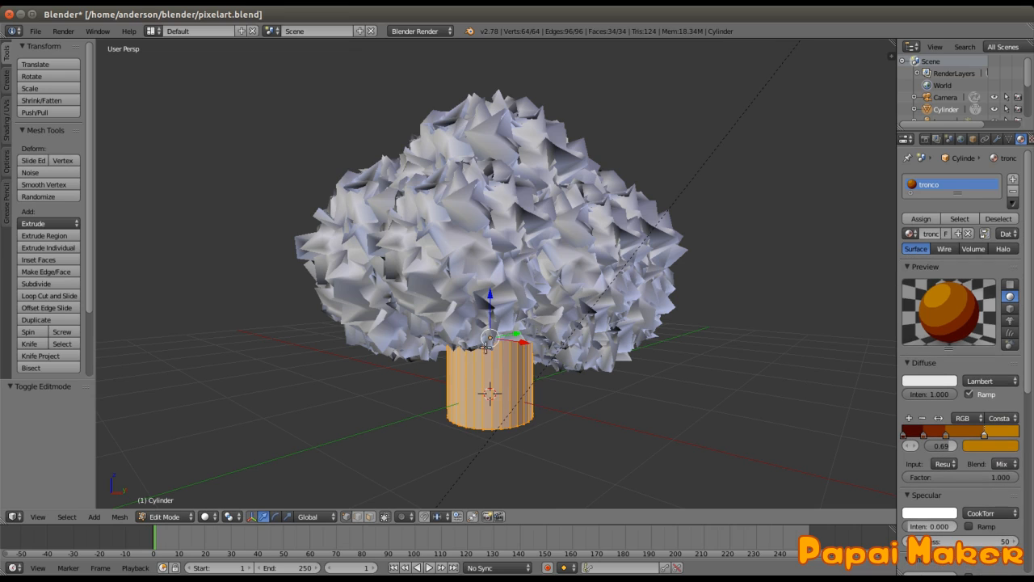
pyautogui.click(42, 195)
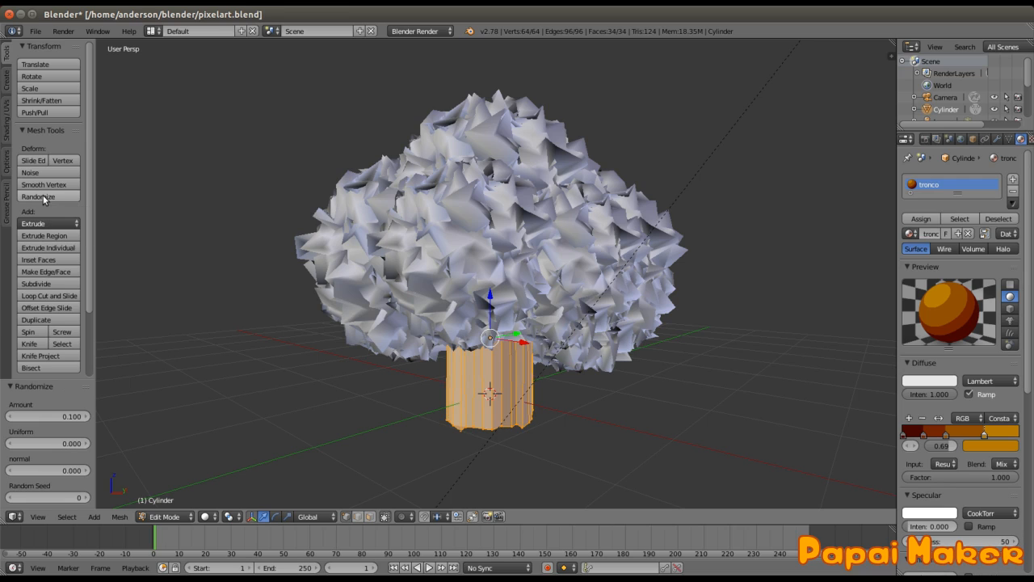
pyautogui.click(43, 195)
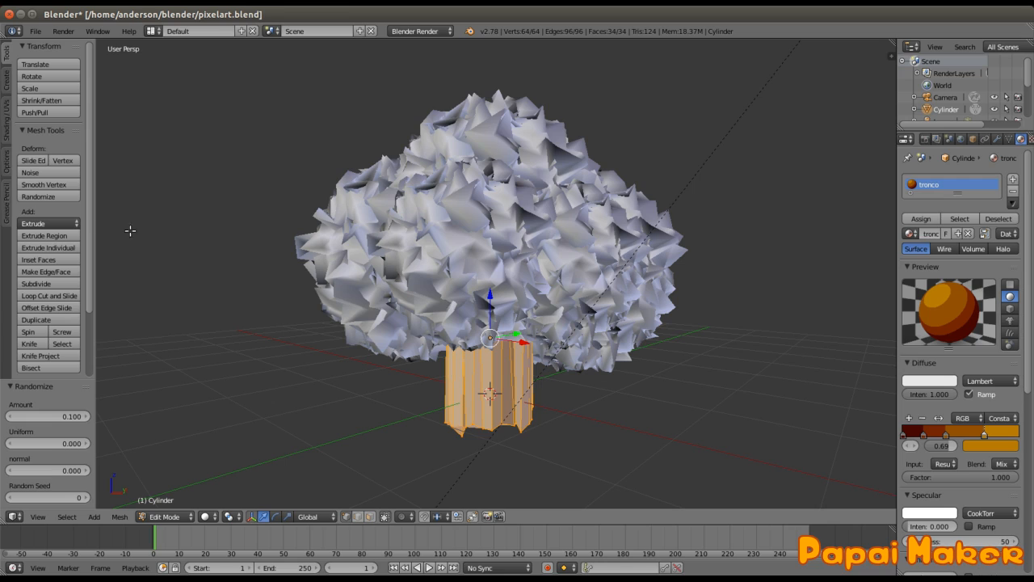
pyautogui.click(50, 196)
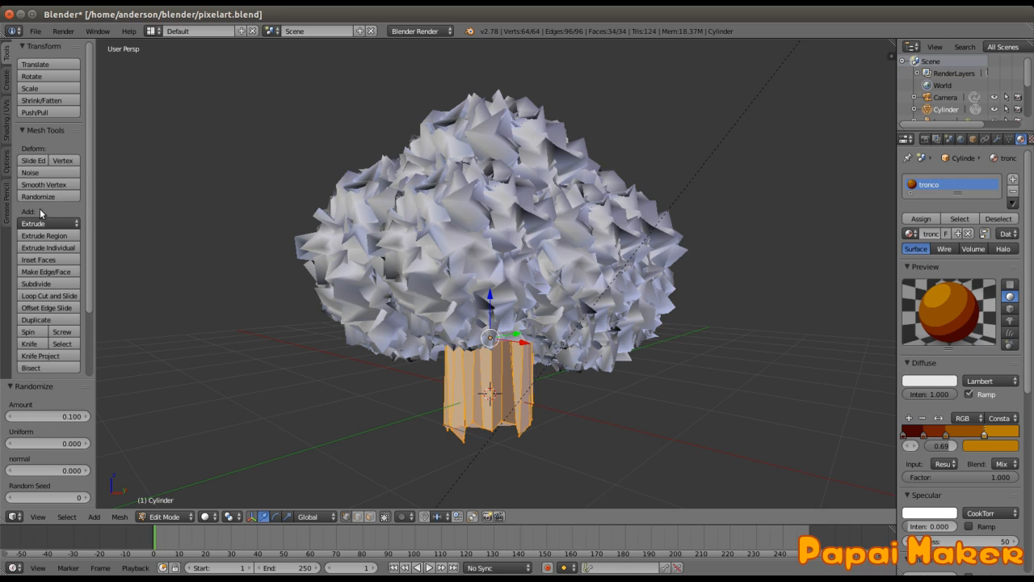
pyautogui.click(43, 185)
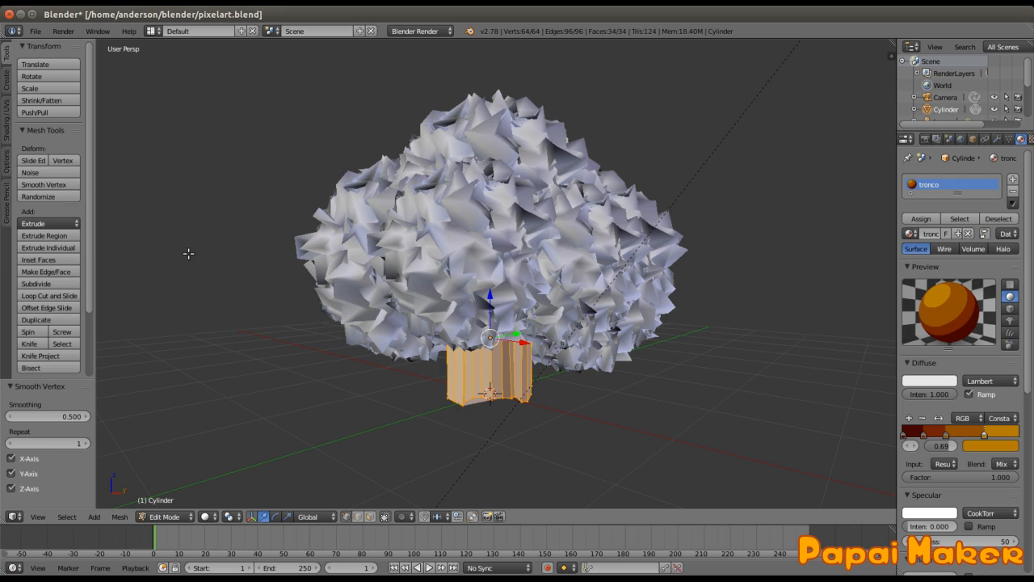
# Move the trunk's mesh slightly down along the Z axis in Edit Mode and return to Object Mode
pyautogui.moveTo(601, 369); pyautogui.dragTo(561, 333, button='middle')
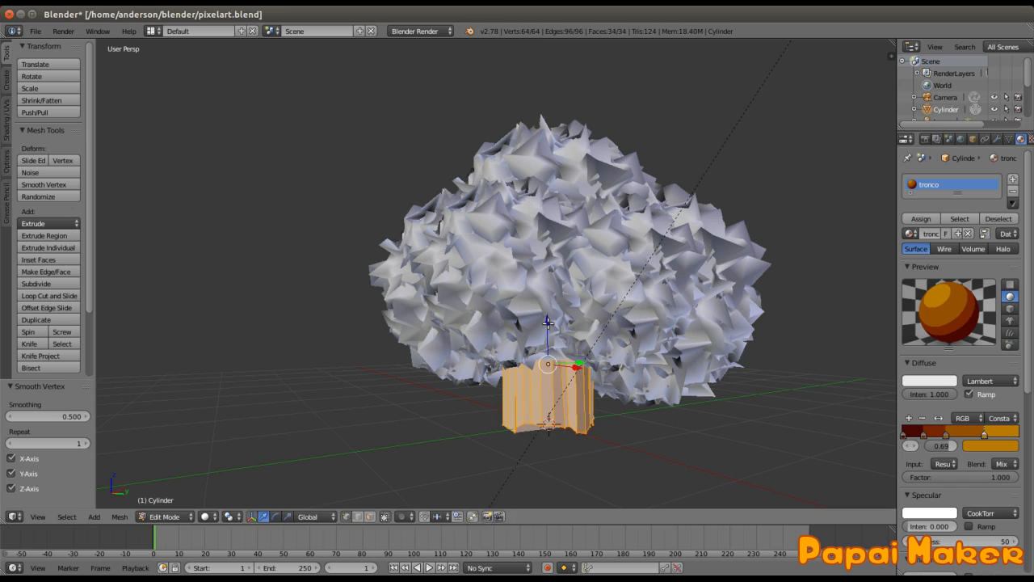
pyautogui.press('g')
pyautogui.press('z')
pyautogui.click(548, 325)
pyautogui.press('Tab')
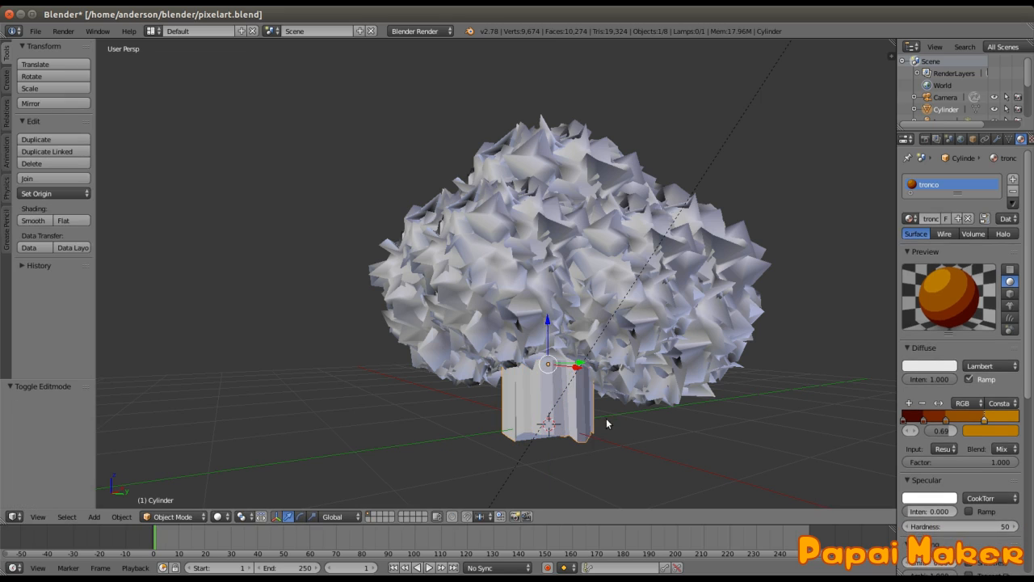
pyautogui.press('Tab')
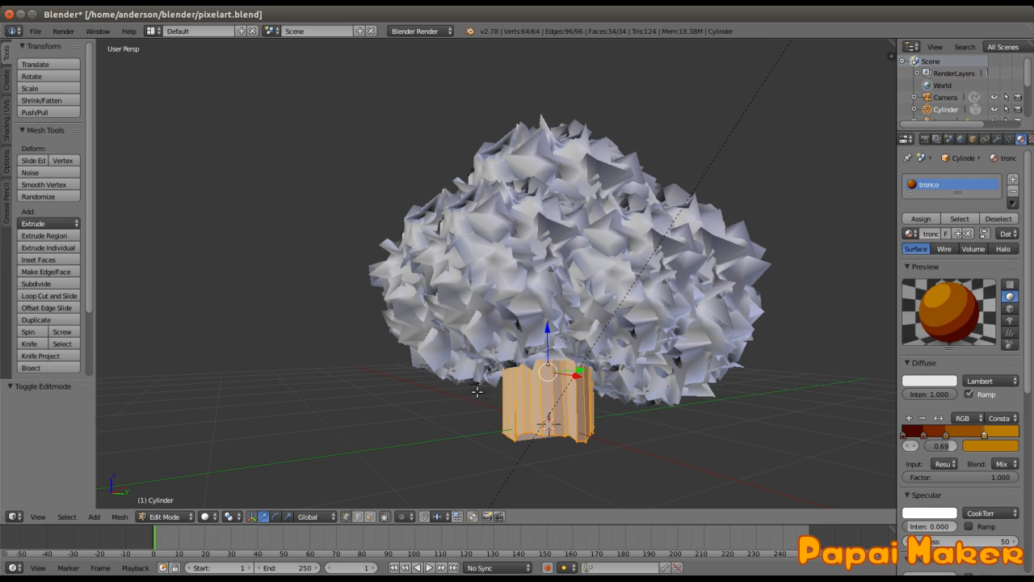
pyautogui.press('Tab')
pyautogui.moveTo(501, 347); pyautogui.dragTo(526, 378, button='middle')
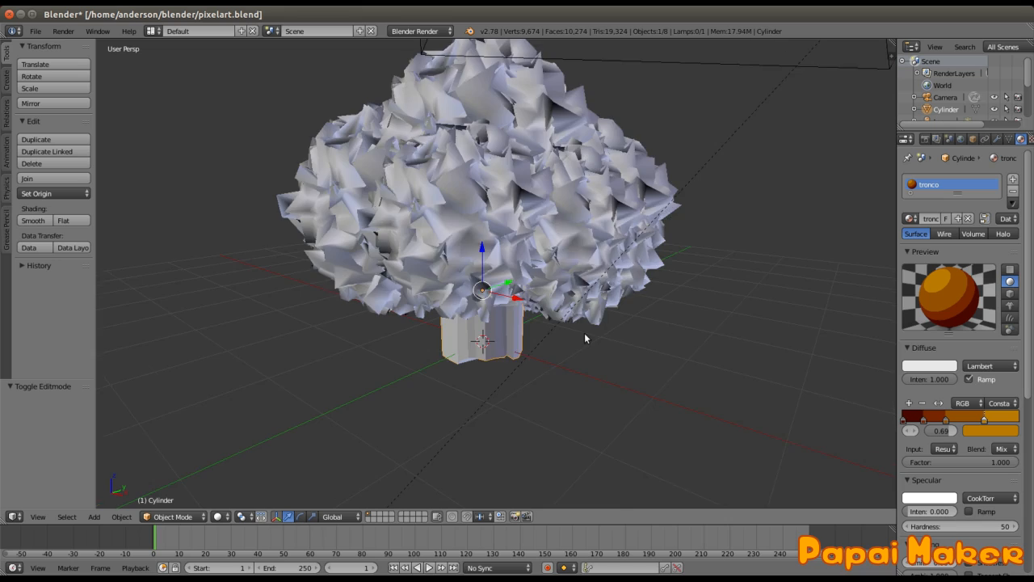
pyautogui.scroll(-5, 584, 333)
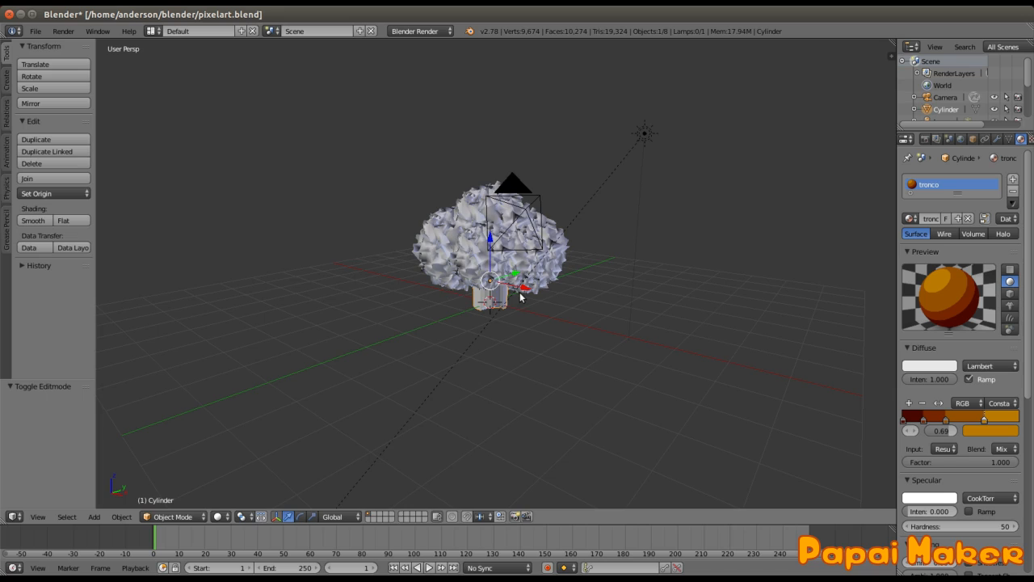
# Turn off shadow receiving for the tronco material and test-render the tree
pyautogui.press('F12')
pyautogui.press('Escape')
pyautogui.scroll(-6, 978, 364)
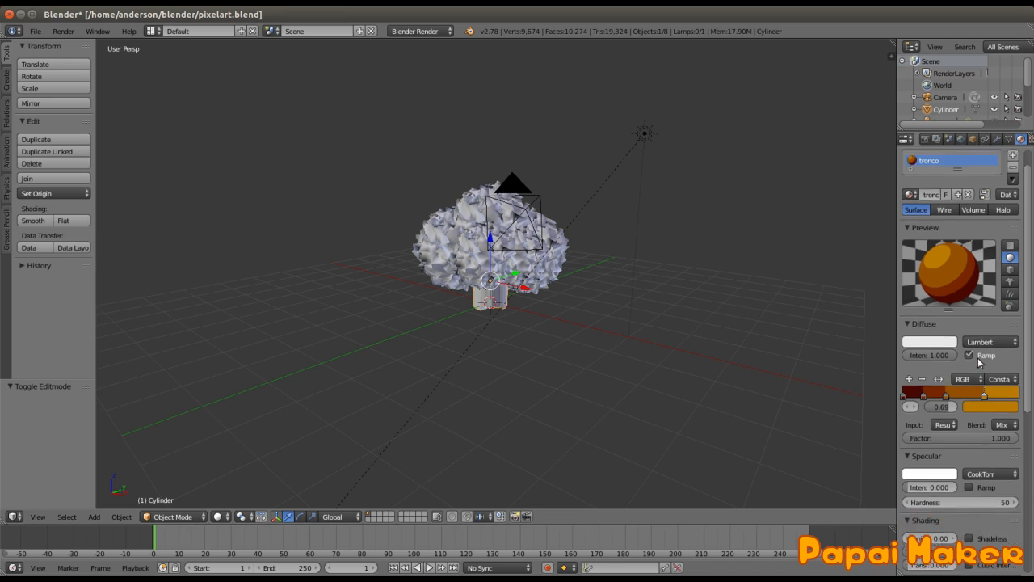
pyautogui.scroll(-3, 978, 363)
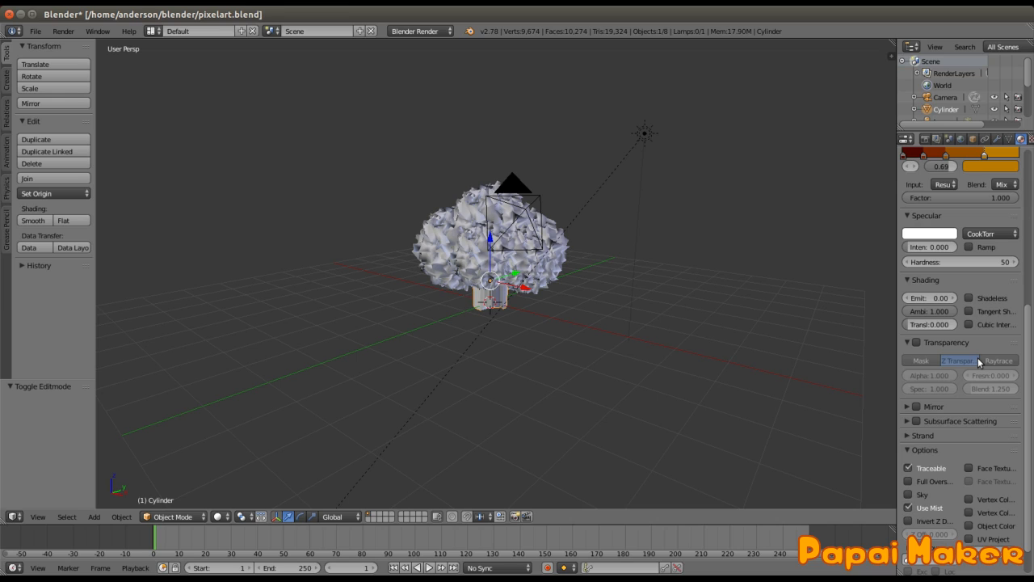
pyautogui.scroll(-2, 979, 364)
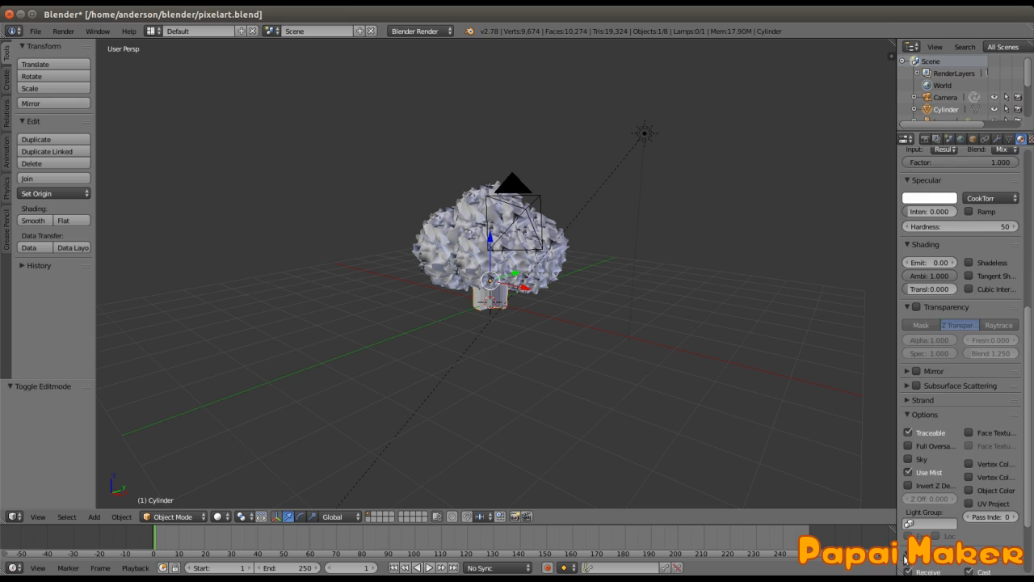
pyautogui.scroll(-3, 930, 494)
pyautogui.click(908, 484)
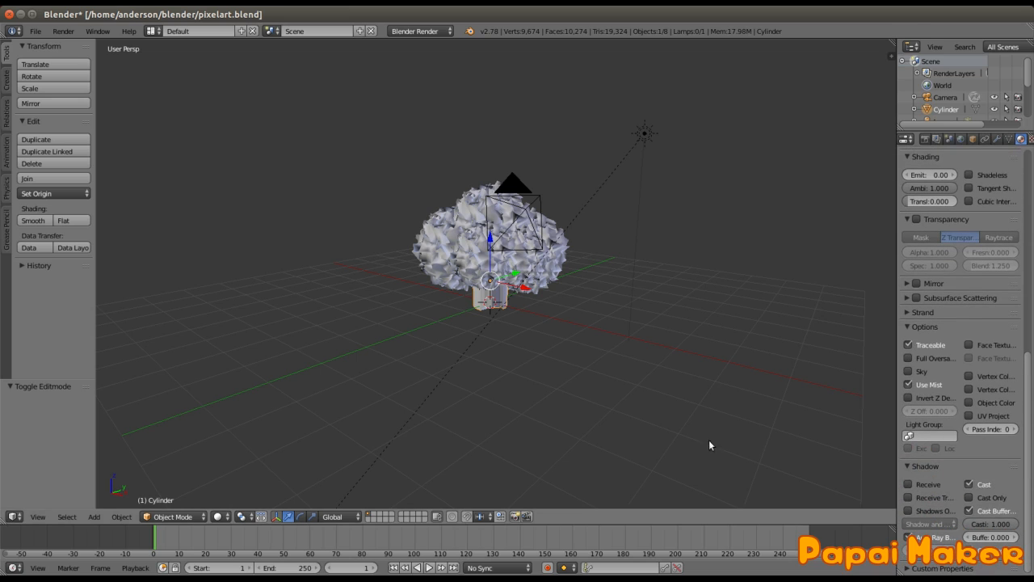
pyautogui.press('F12')
pyautogui.press('Escape')
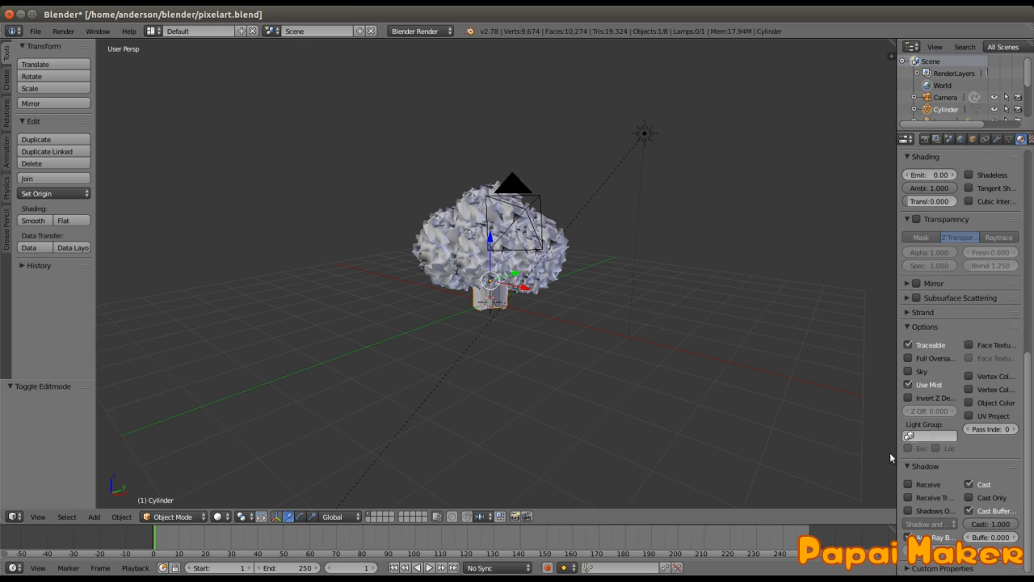
# Switch the tronco material's shadow receiving on and off again, rendering the tree to compare
pyautogui.click(910, 485)
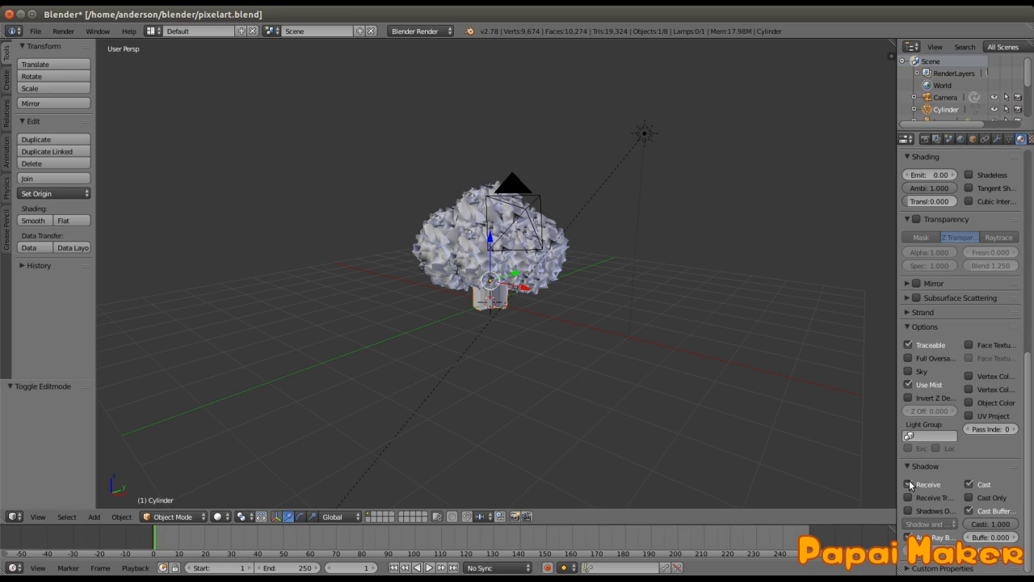
pyautogui.click(908, 484)
pyautogui.press('F12')
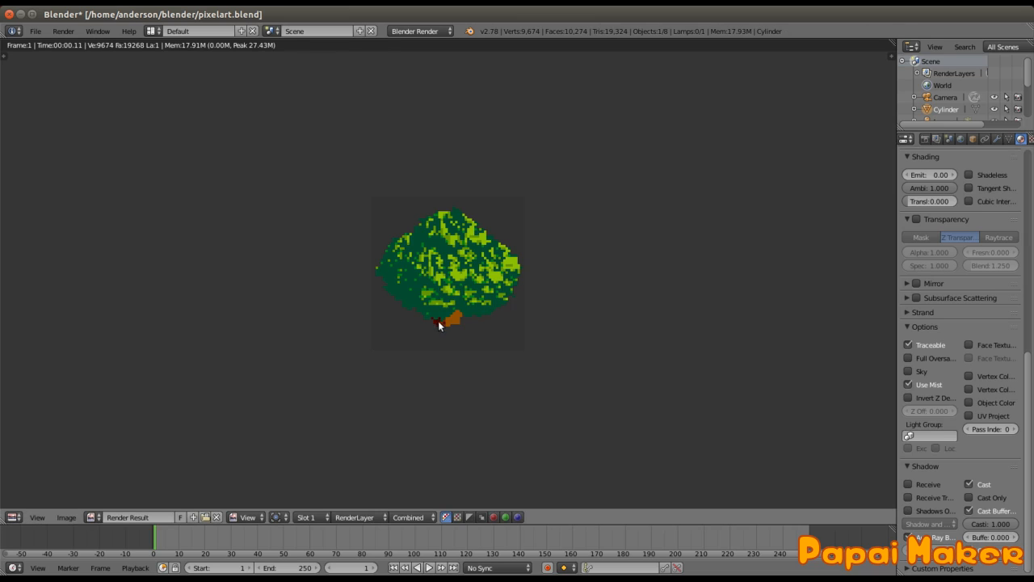
pyautogui.press('Escape')
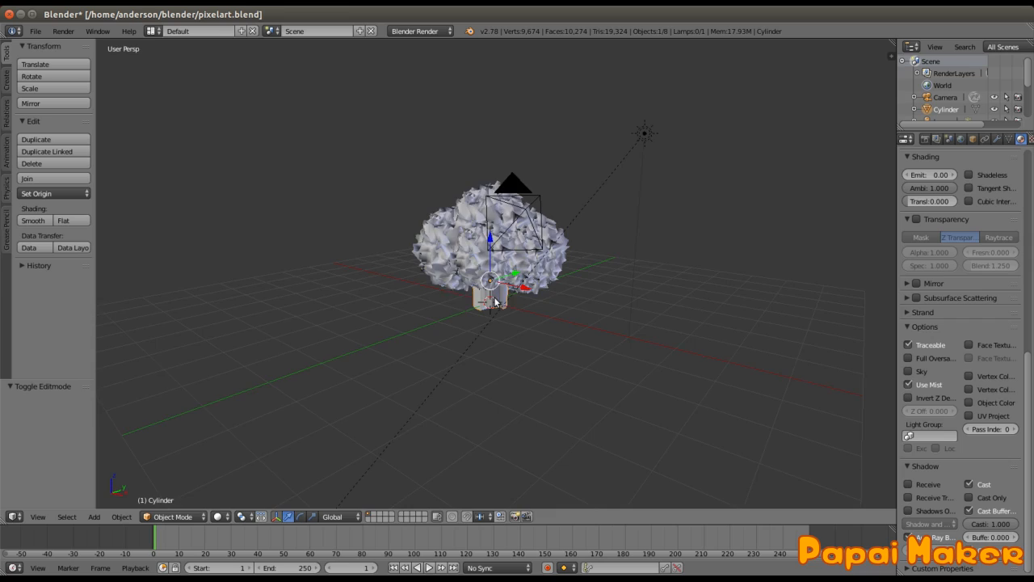
# Lower the trunk's base and flatten its bottom face by scaling it to 0 along the Z axis in Edit Mode
pyautogui.press('KP_0')
pyautogui.press('g')
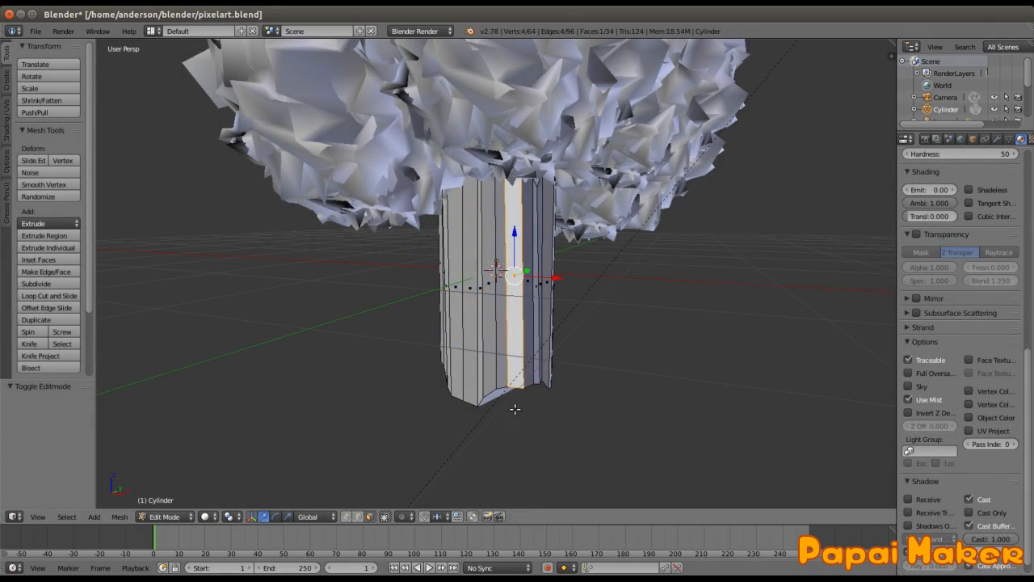
pyautogui.moveTo(515, 409); pyautogui.dragTo(575, 366, button='middle')
pyautogui.hotkey('ctrl', 'Tab')
pyautogui.click(496, 385)
pyautogui.rightClick(490, 286)
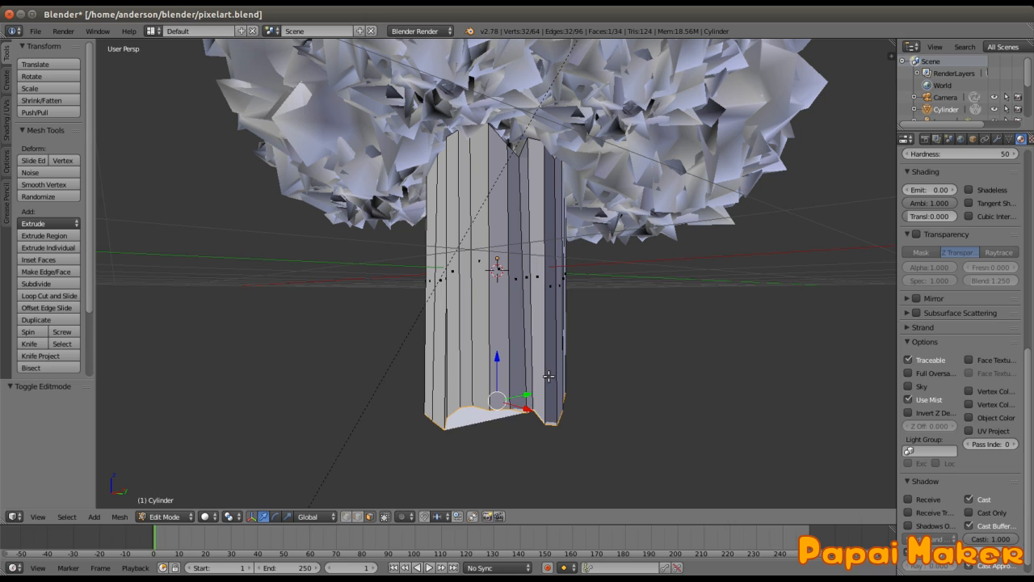
pyautogui.press('s')
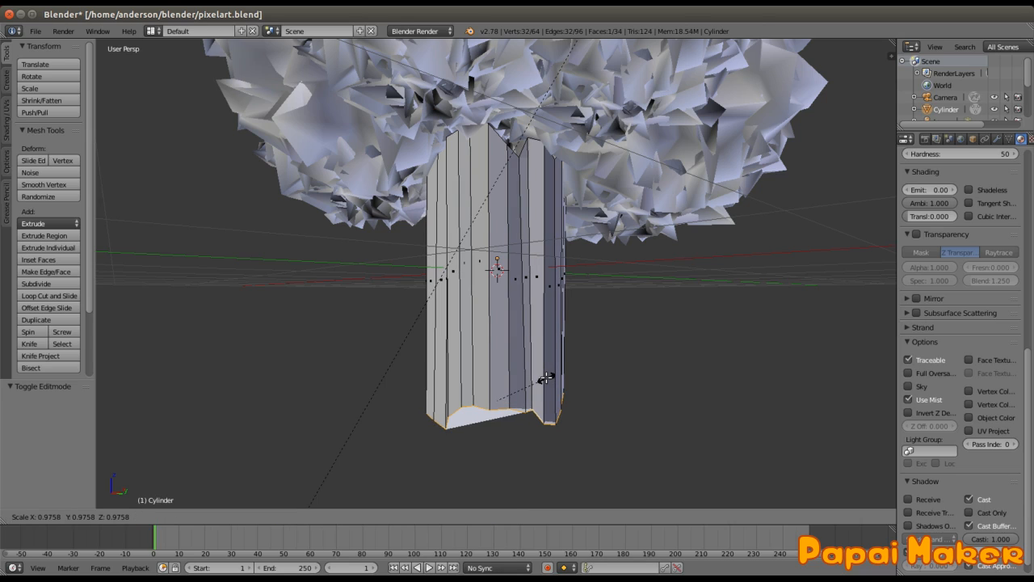
pyautogui.press('x')
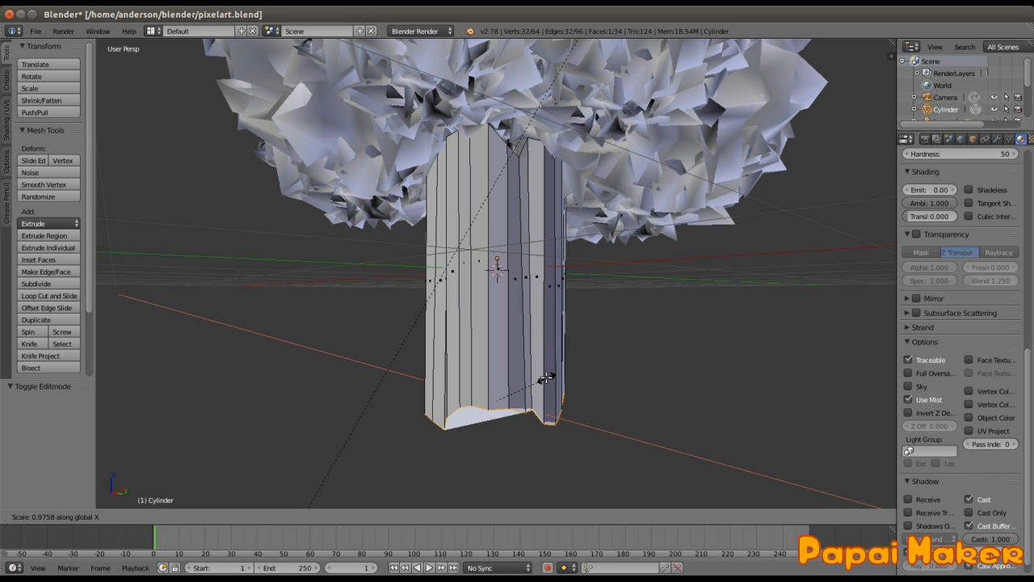
pyautogui.write('z')
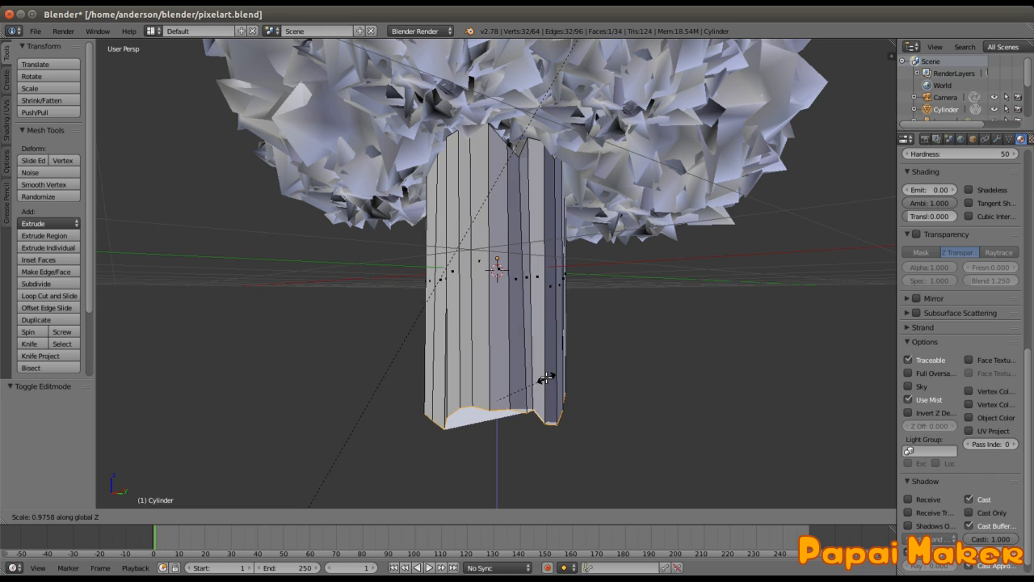
pyautogui.write('0')
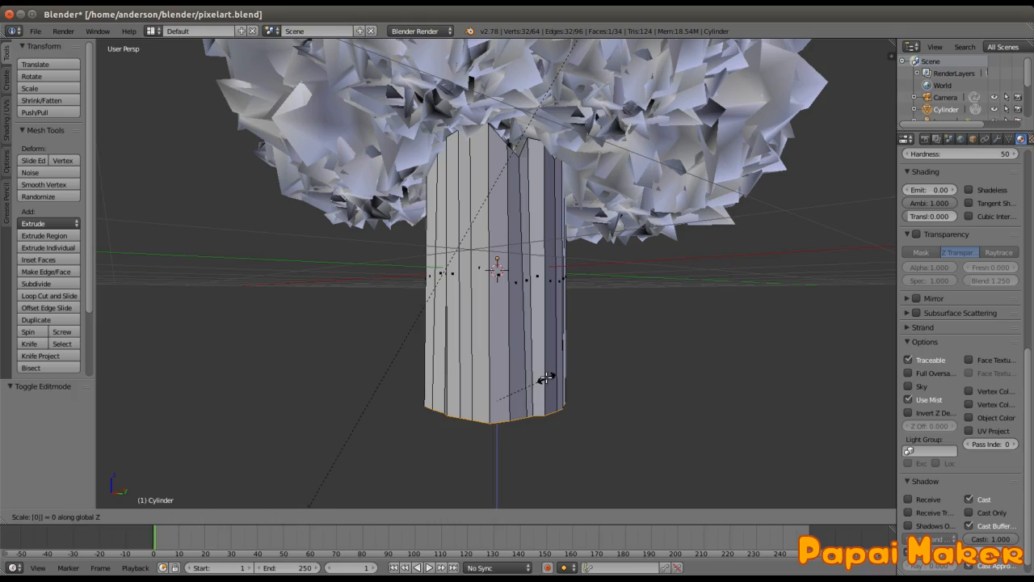
pyautogui.press('Return')
pyautogui.moveTo(521, 427); pyautogui.dragTo(571, 436, button='middle')
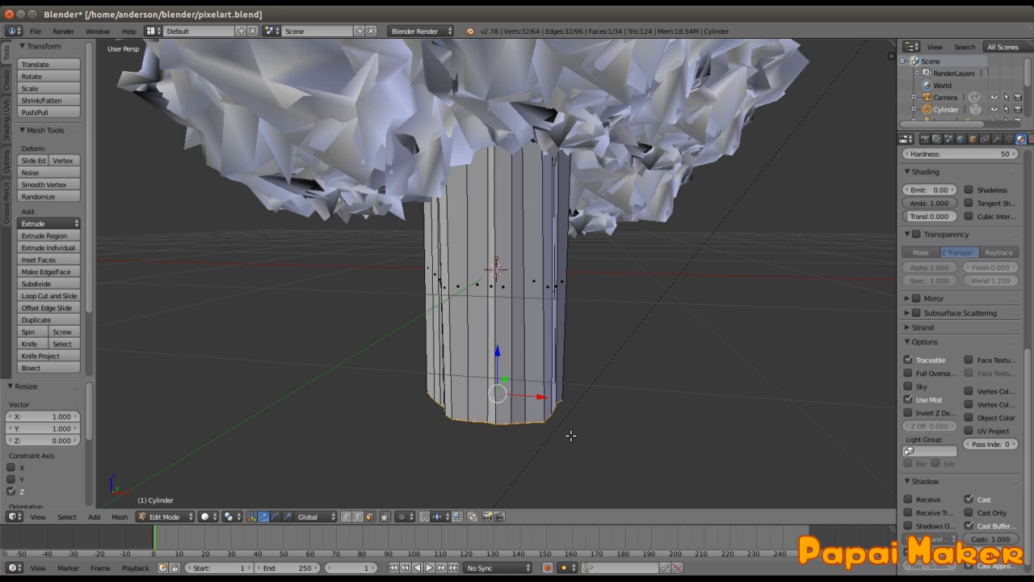
pyautogui.scroll(-5, 557, 396)
pyautogui.press('Tab')
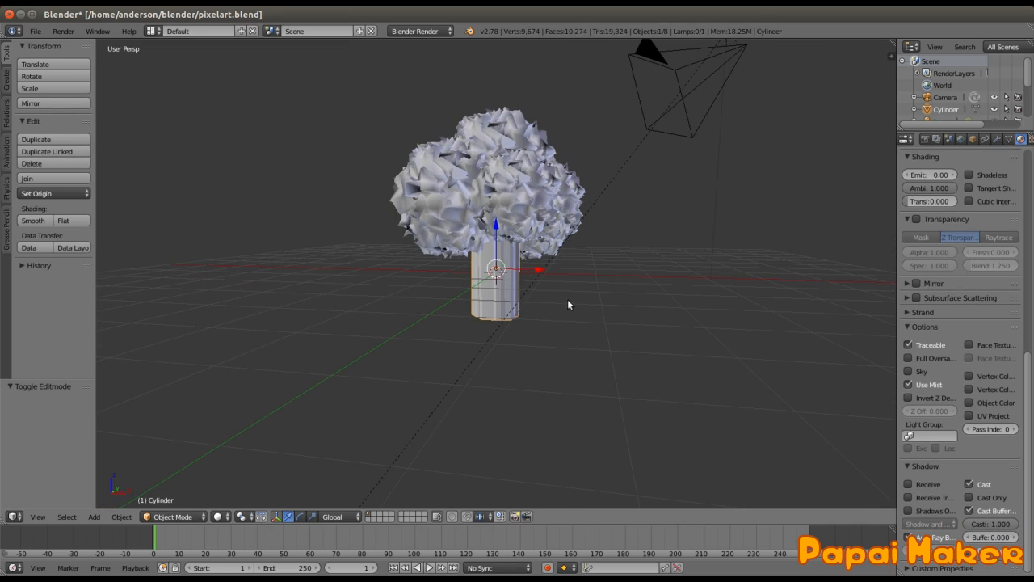
# Reframe the tree by moving the camera about 0.063 in X, -0.010 in Y and -0.159 in Z, and test-render it
pyautogui.moveTo(568, 304); pyautogui.dragTo(565, 364, button='middle')
pyautogui.press('KP_0')
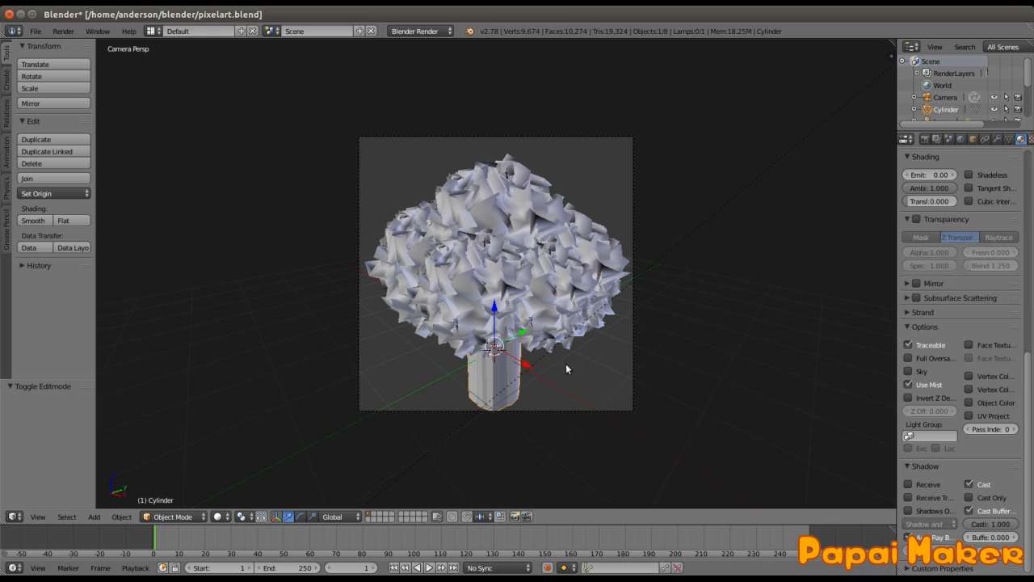
pyautogui.rightClick(590, 409)
pyautogui.press('g')
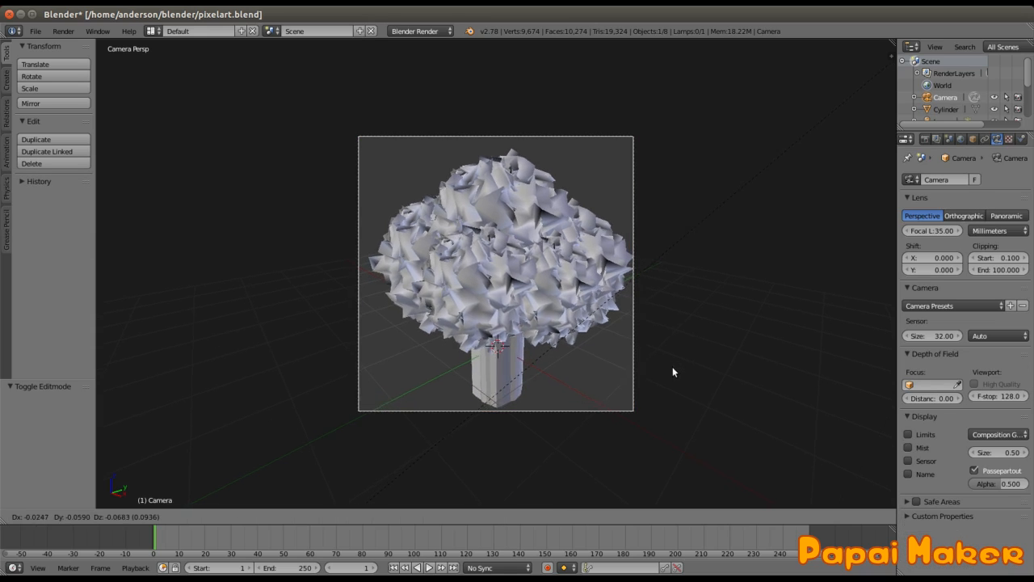
pyautogui.click(677, 373)
pyautogui.press('F12')
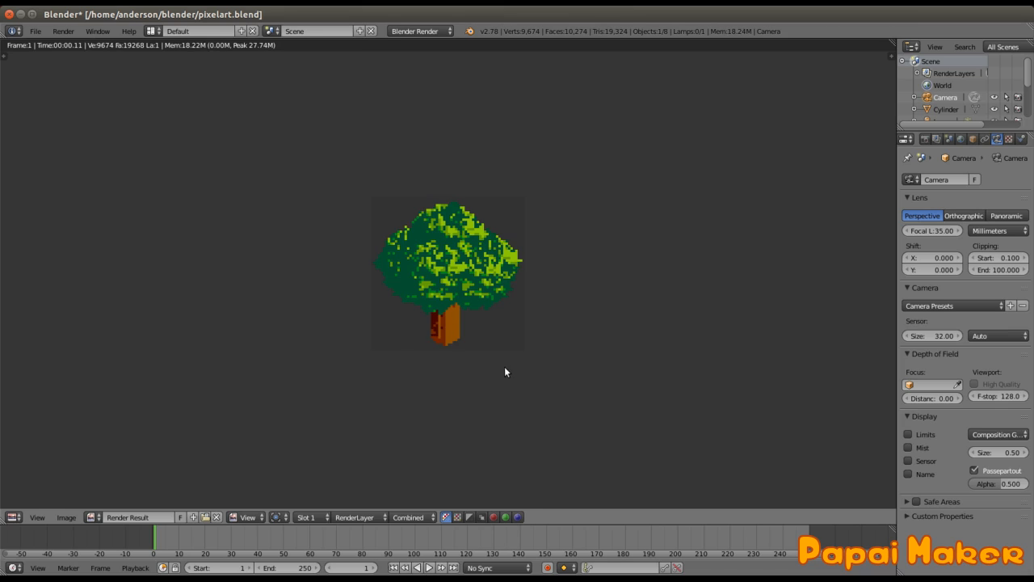
pyautogui.press('Escape')
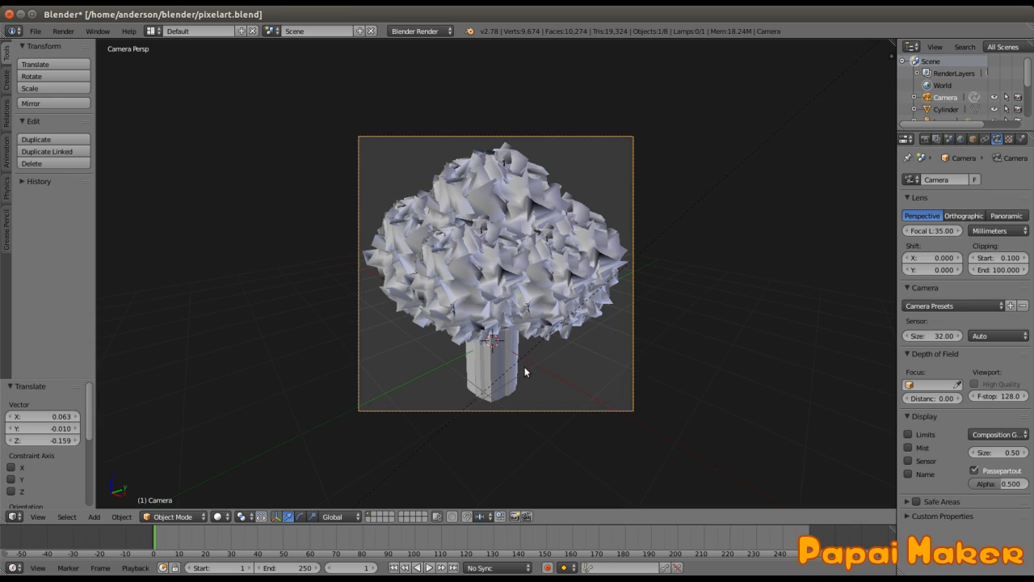
# Scale the trunk cylinder up twice, first by about 1.241, raise it about 0.616 along Z, and test-render the tree
pyautogui.rightClick(510, 370)
pyautogui.press('s')
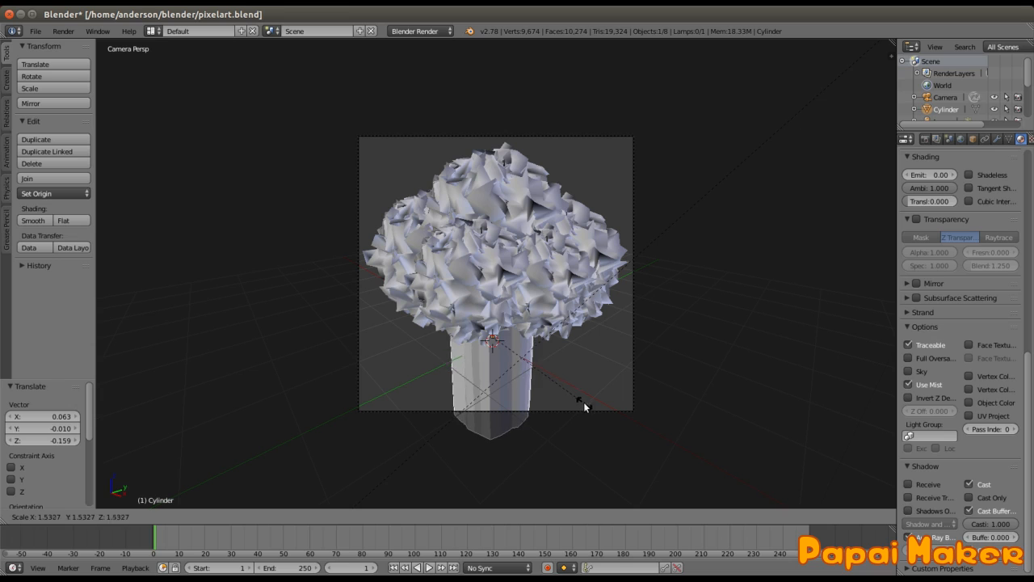
pyautogui.click(579, 401)
pyautogui.press('s')
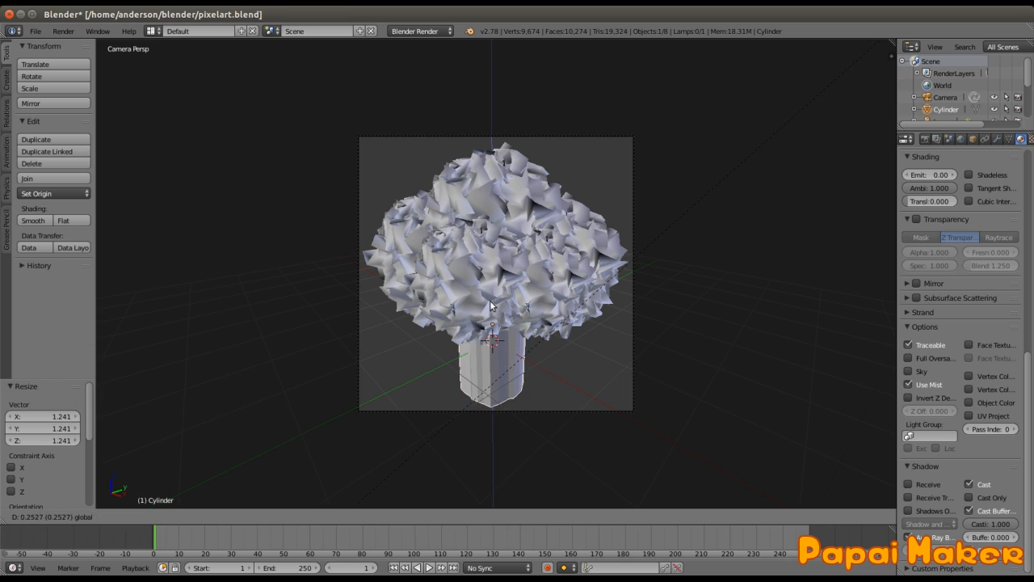
pyautogui.click(571, 352)
pyautogui.moveTo(495, 304); pyautogui.dragTo(496, 272)
pyautogui.press('F12')
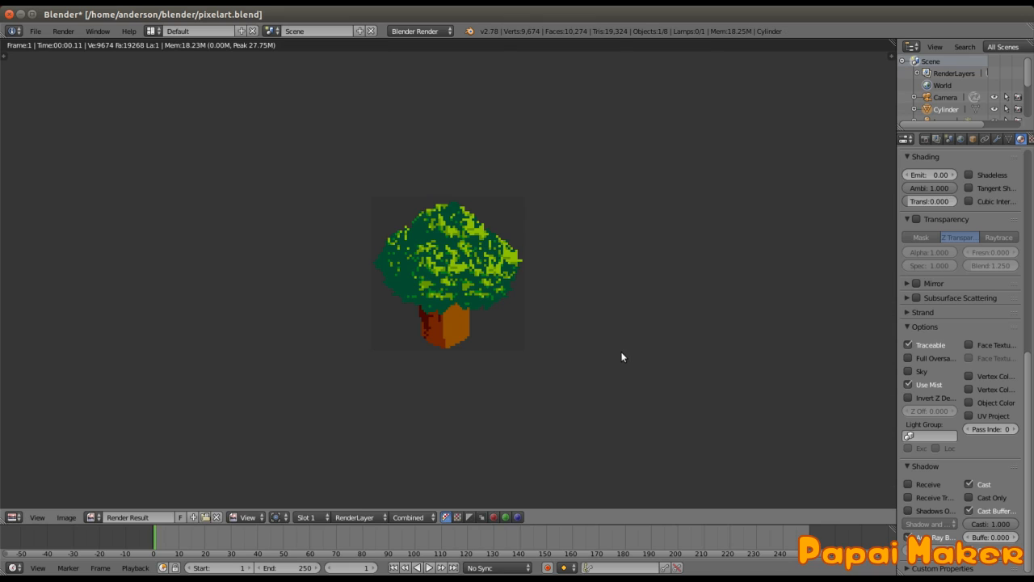
pyautogui.press('Escape')
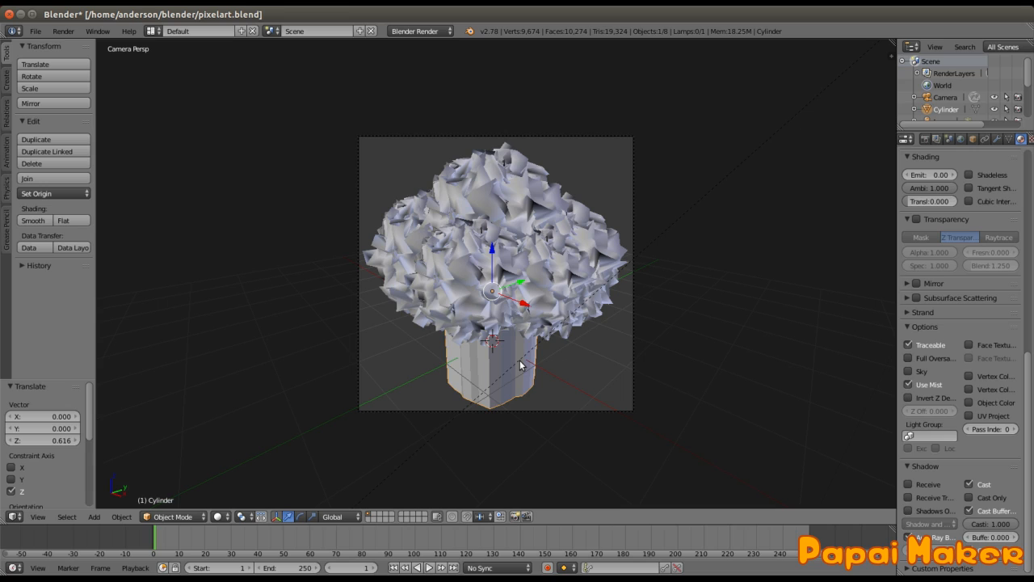
# Reposition the tronco diffuse ramp's three lighter stops to 0.20, 0.59 and 0.82, test-rendering the tree between adjustments
pyautogui.press('F12')
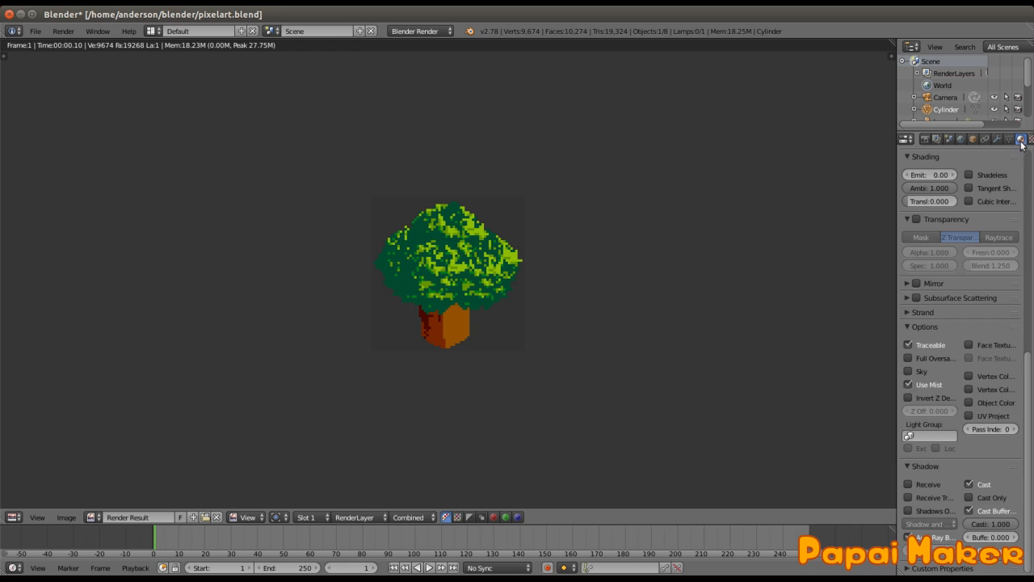
pyautogui.scroll(7, 992, 355)
pyautogui.scroll(5, 995, 365)
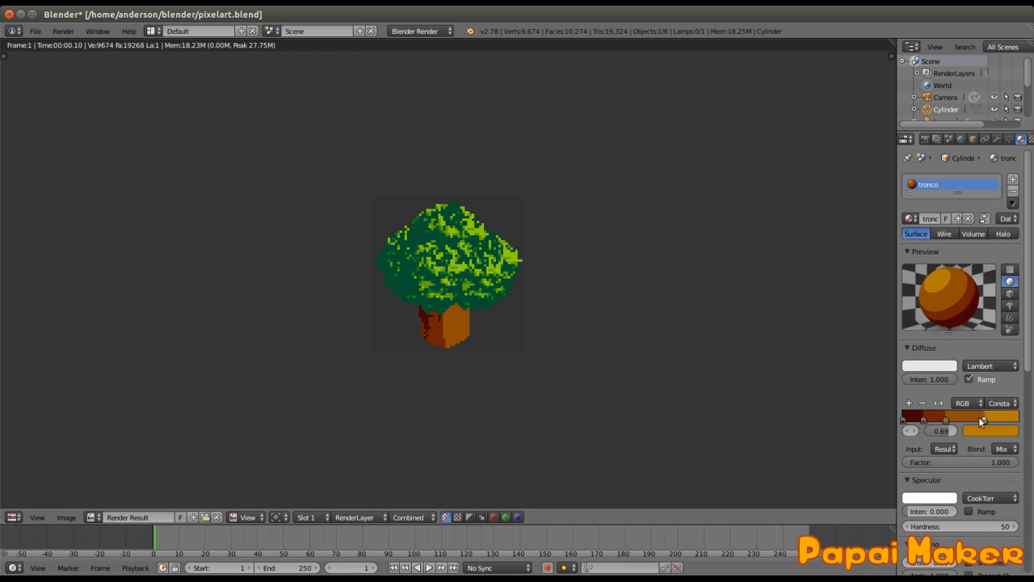
pyautogui.moveTo(983, 417); pyautogui.dragTo(925, 421)
pyautogui.press('F12')
pyautogui.press('F12')
pyautogui.press('F12')
pyautogui.press('F12')
pyautogui.press('F12')
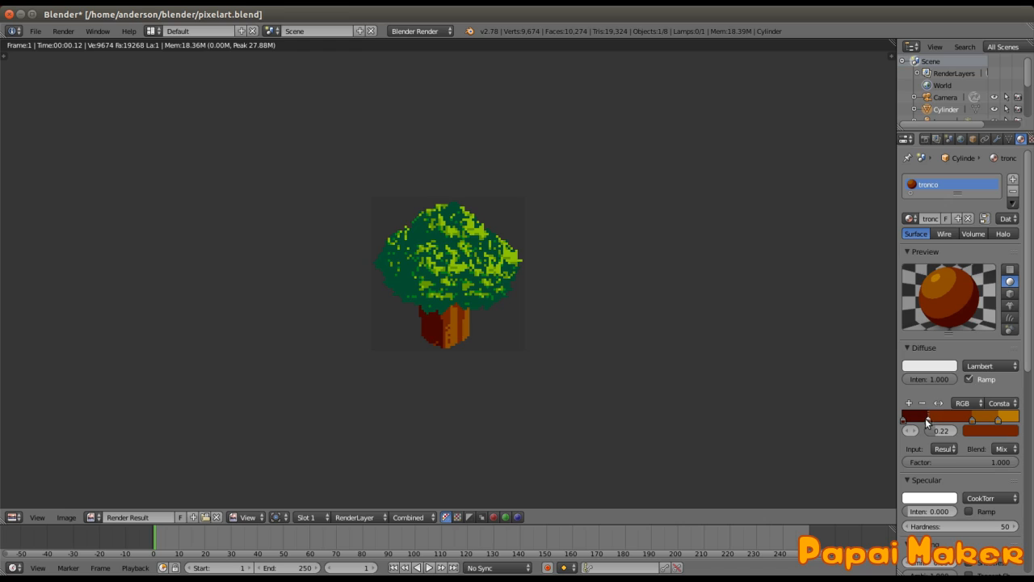
pyautogui.press('F12')
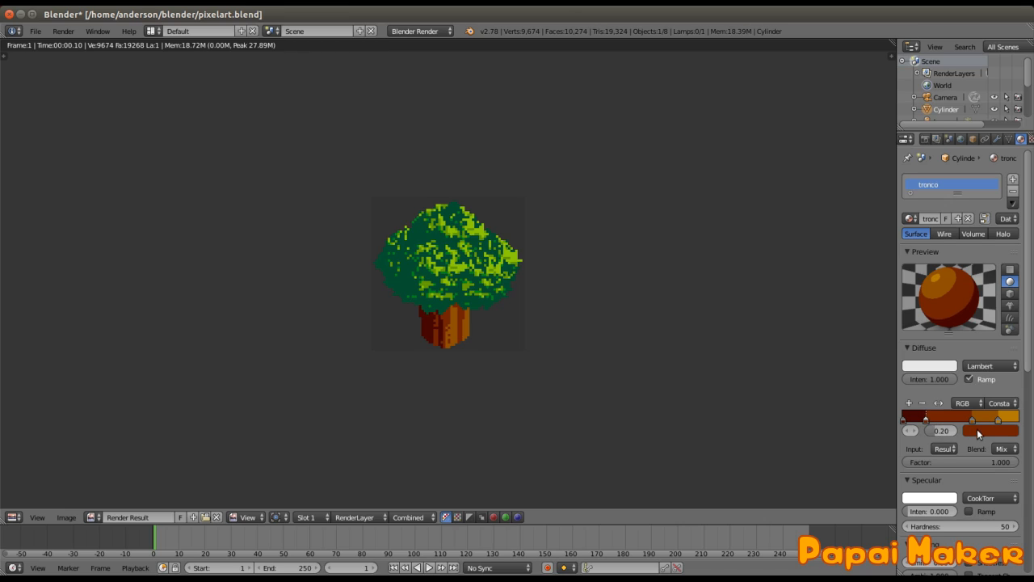
pyautogui.moveTo(971, 422); pyautogui.dragTo(974, 422)
pyautogui.press('F12')
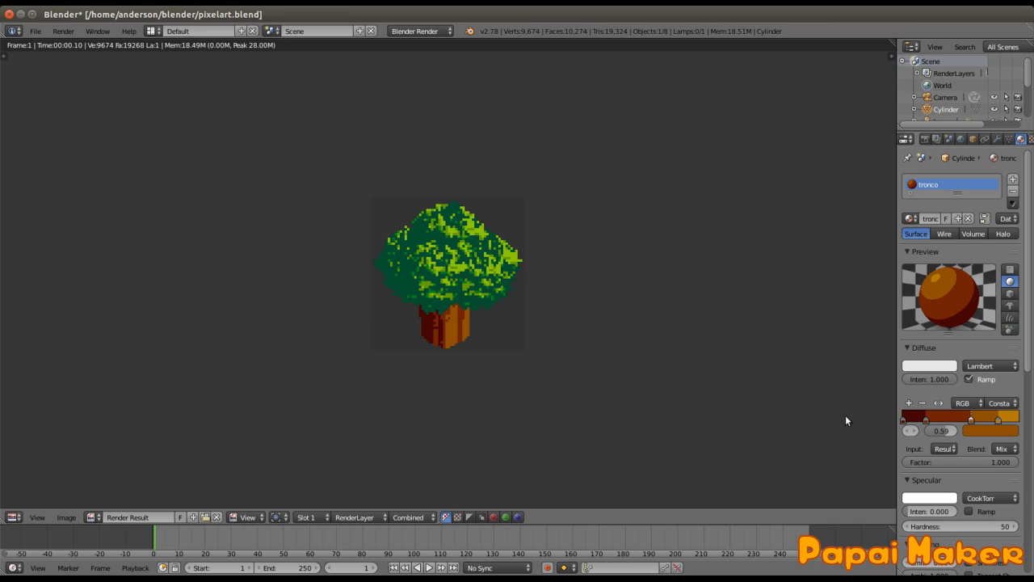
pyautogui.press('F12')
# Shift the tronco ramp's two lightest stops toward the dark end, with the golden one at 0.62, and test-render the tree
pyautogui.click(998, 420)
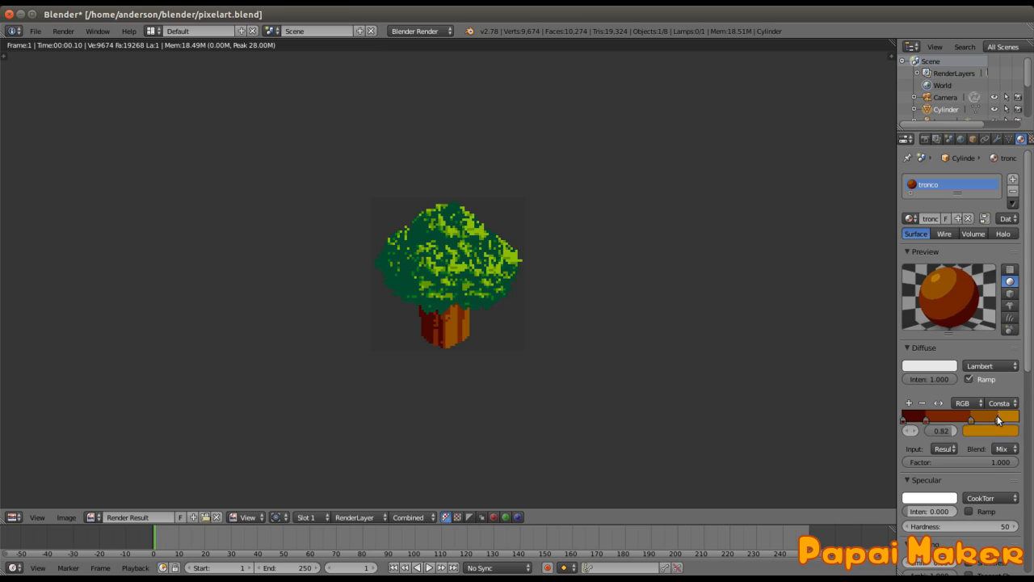
pyautogui.moveTo(996, 420); pyautogui.dragTo(984, 421)
pyautogui.press('F12')
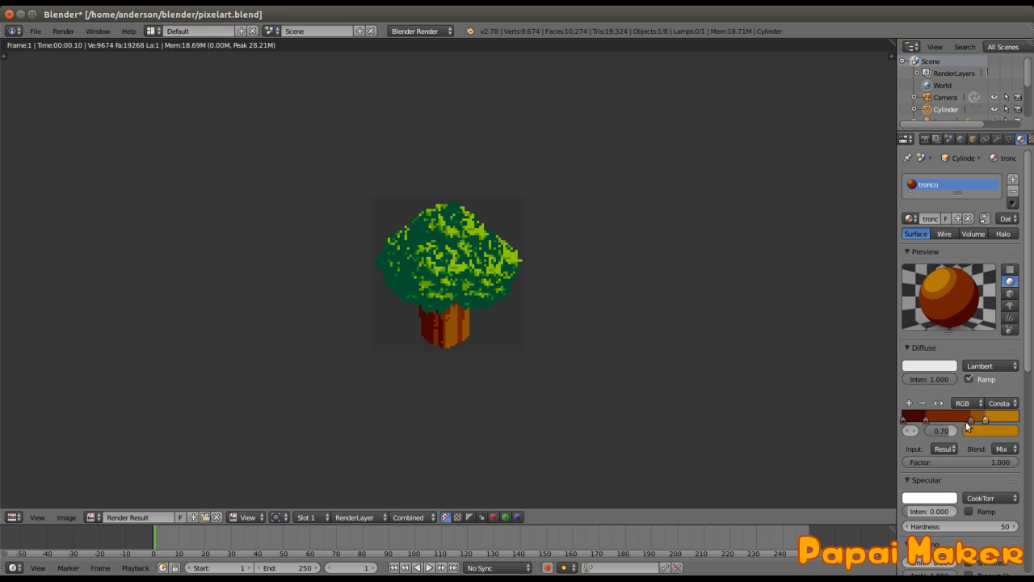
pyautogui.moveTo(970, 421)
pyautogui.mouseDown()
pyautogui.moveTo(957, 422)
pyautogui.moveTo(975, 419)
pyautogui.mouseUp()
pyautogui.press('F12')
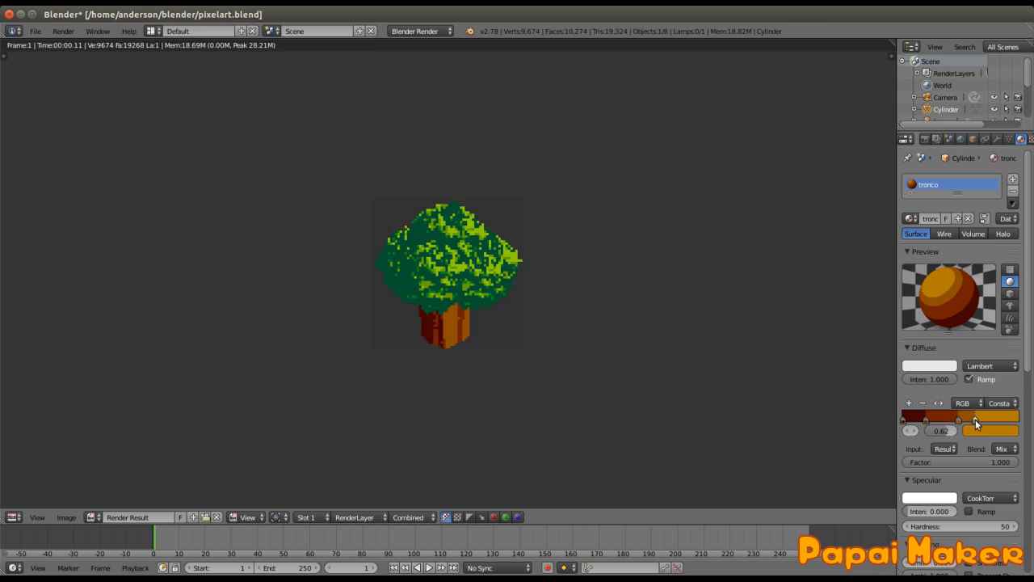
pyautogui.press('F12')
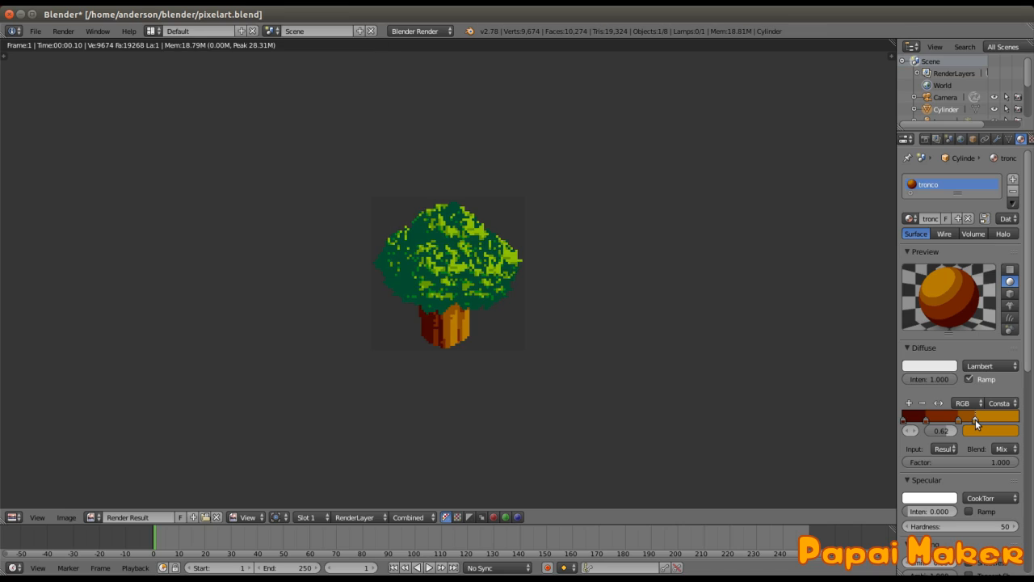
# Save the project over the existing pixelart.blend file and close the render result
pyautogui.hotkey('ctrl', 's')
pyautogui.click(612, 343)
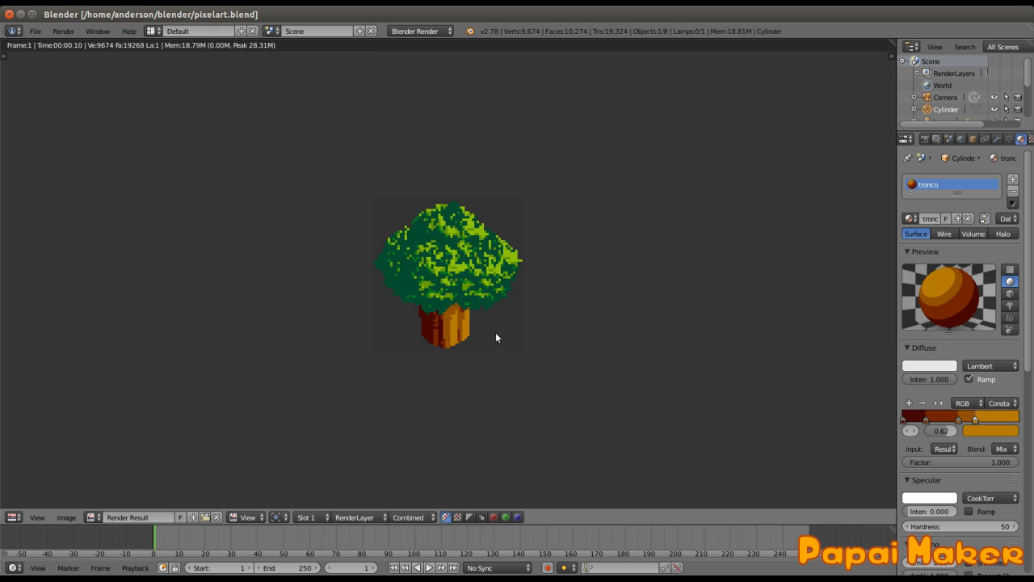
pyautogui.press('Escape')
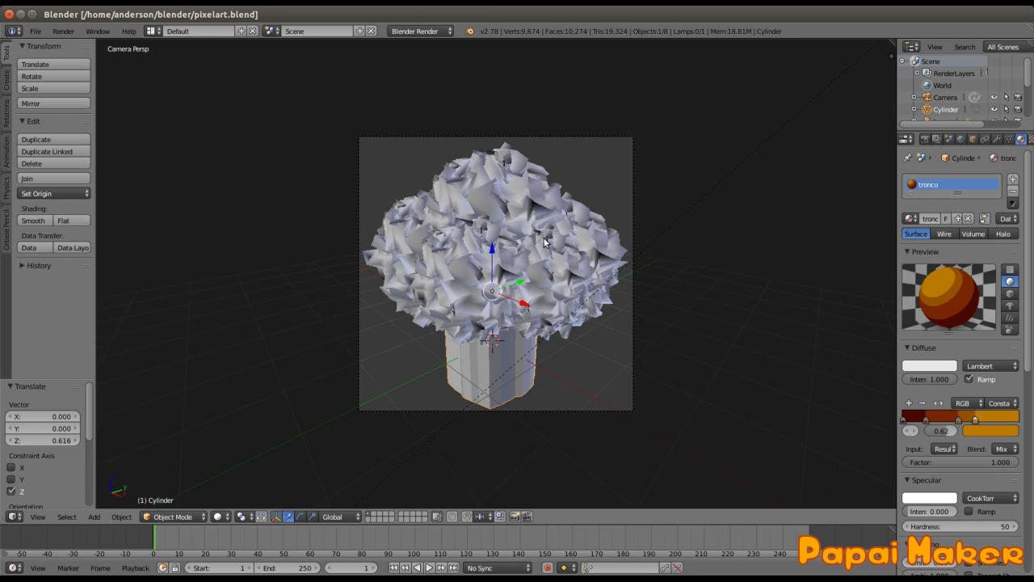
# Apply Smooth Vertex once to the whole mesh of each of the two front foliage clumps
pyautogui.rightClick(574, 249)
pyautogui.rightClick(488, 267)
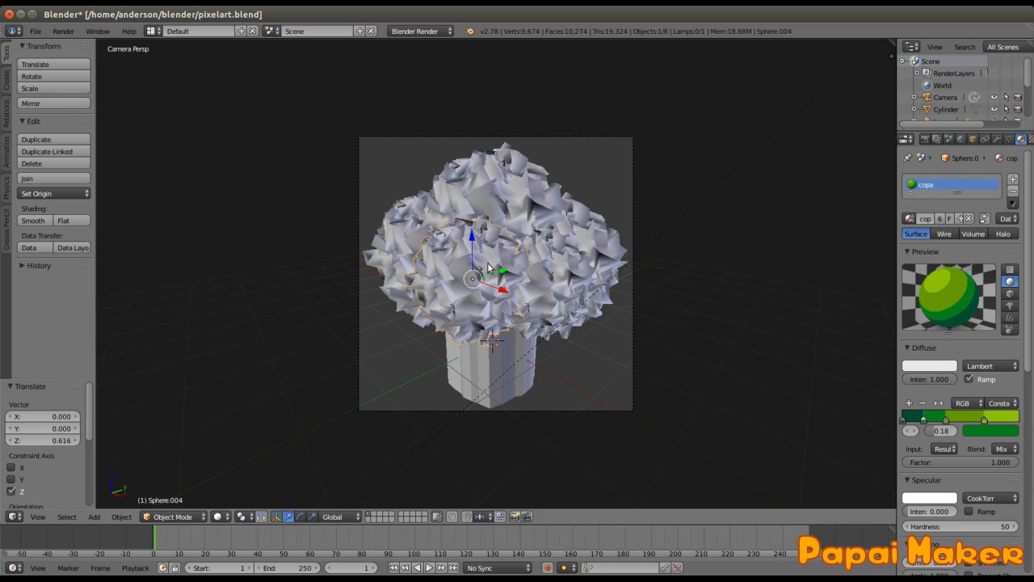
pyautogui.press('Tab')
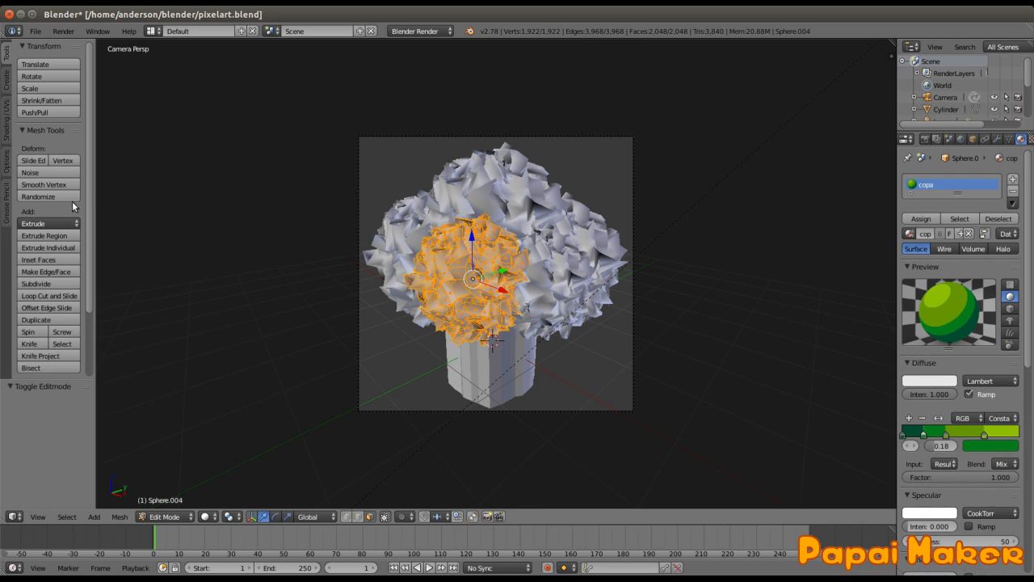
pyautogui.click(44, 185)
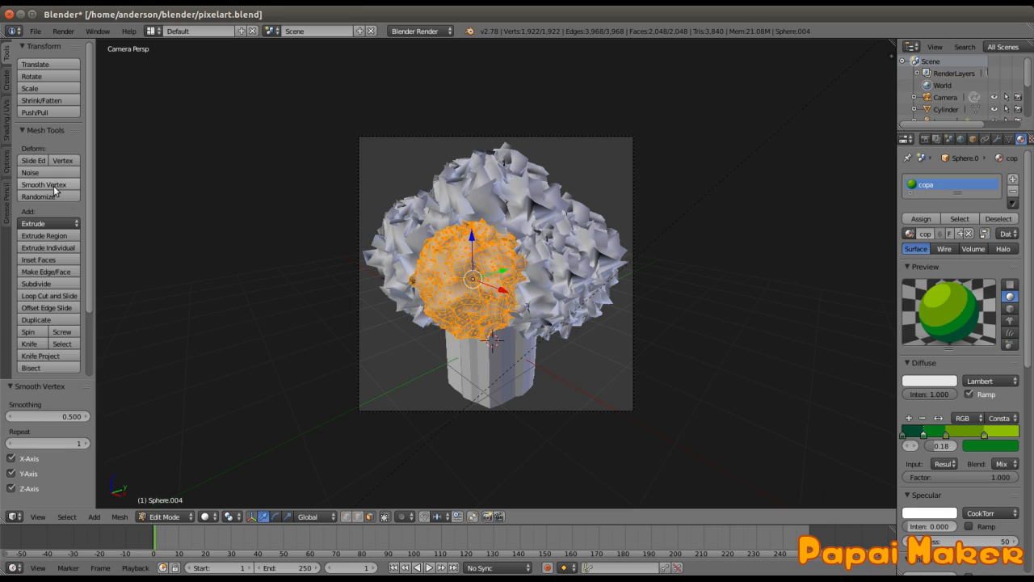
pyautogui.press('Tab')
pyautogui.rightClick(563, 270)
pyautogui.press('Tab')
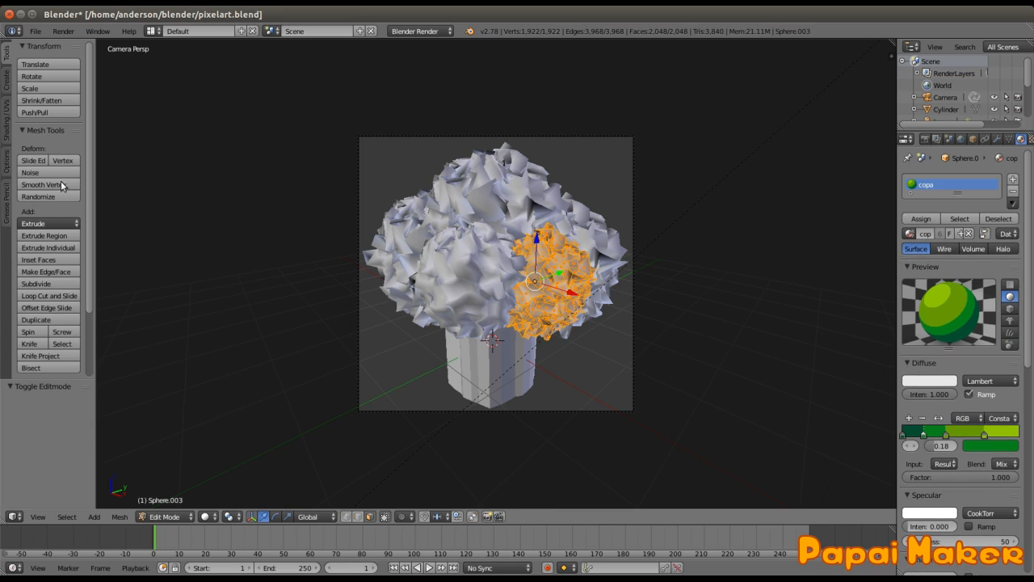
pyautogui.click(44, 185)
pyautogui.press('Tab')
# Apply Smooth Vertex once to the whole mesh of the outer foliage clump on each side of the tree
pyautogui.rightClick(622, 257)
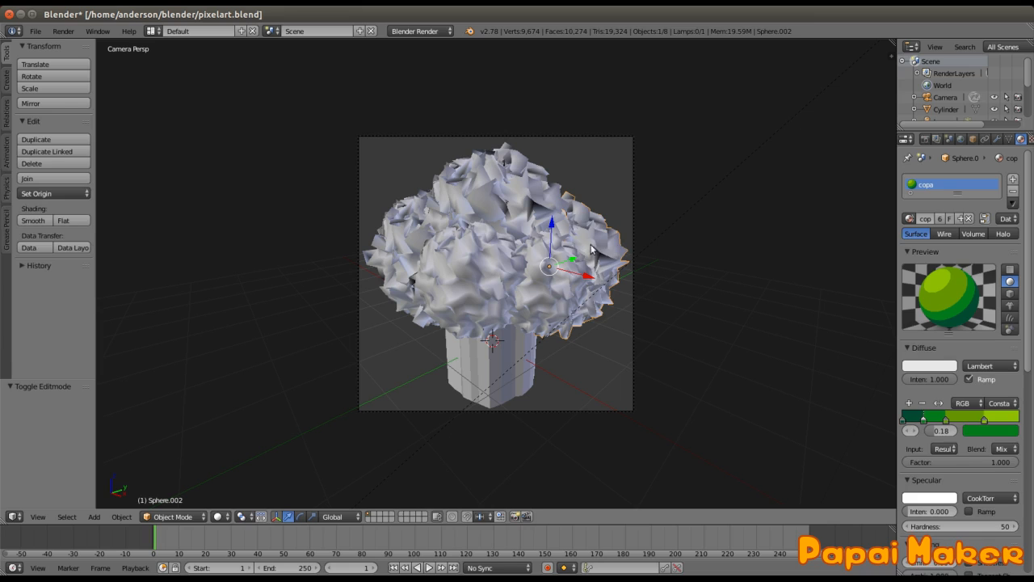
pyautogui.press('Tab')
pyautogui.click(58, 187)
pyautogui.press('Tab')
pyautogui.rightClick(388, 236)
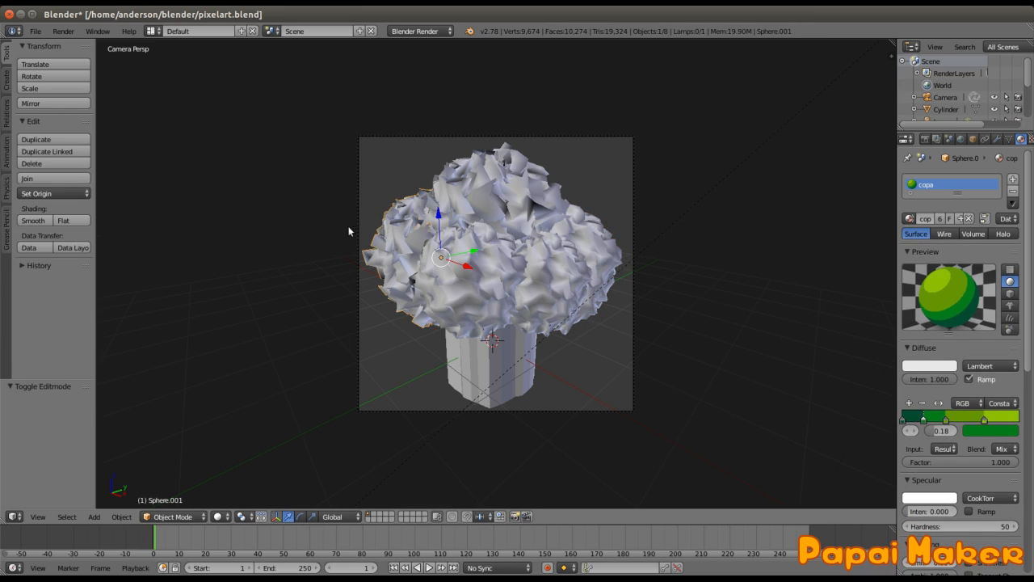
pyautogui.press('Tab')
pyautogui.click(40, 188)
pyautogui.press('Tab')
# Apply Smooth Vertex once to the top foliage clump's whole mesh and test-render the tree
pyautogui.rightClick(511, 184)
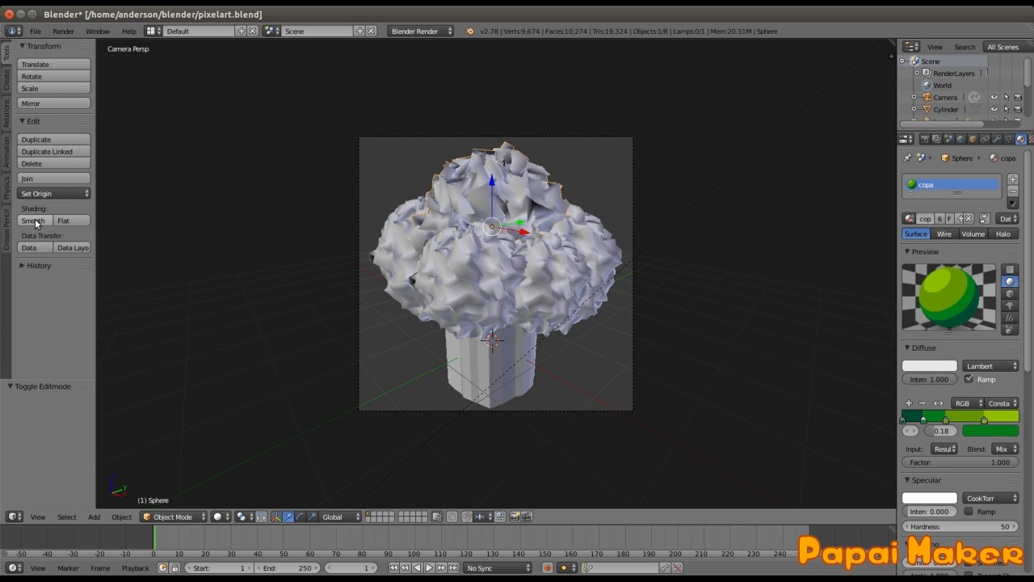
pyautogui.press('Tab')
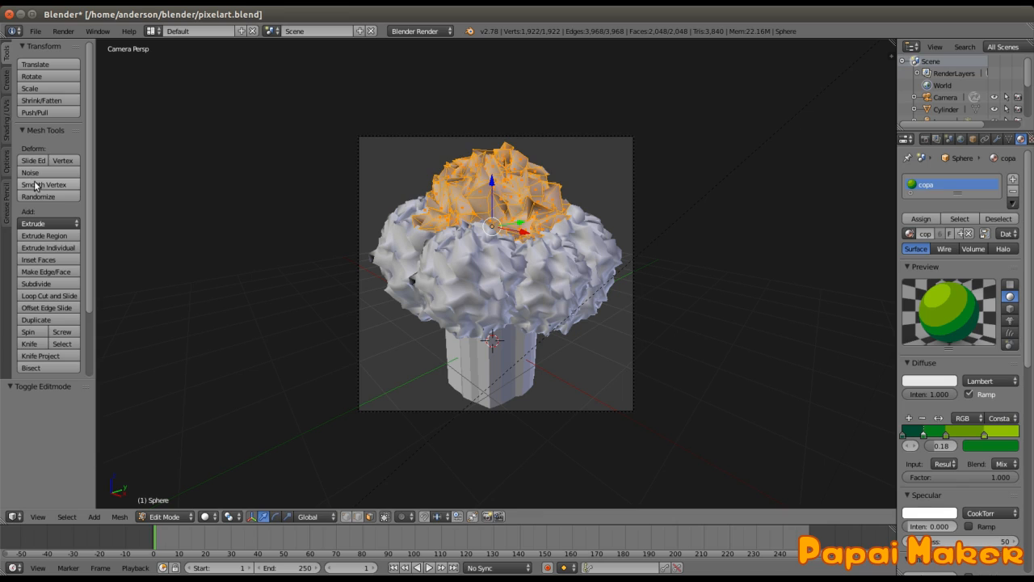
pyautogui.click(38, 185)
pyautogui.press('Tab')
pyautogui.press('F12')
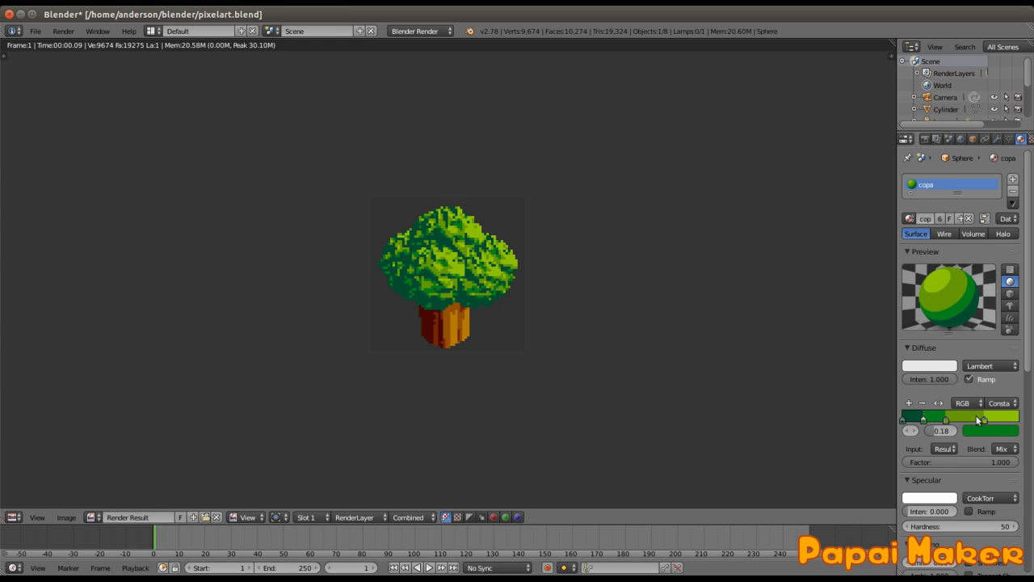
# Move the copa diffuse ramp's lightest green stop to 0.78 and its olive-green stop to 0.51
pyautogui.moveTo(989, 420); pyautogui.dragTo(993, 419)
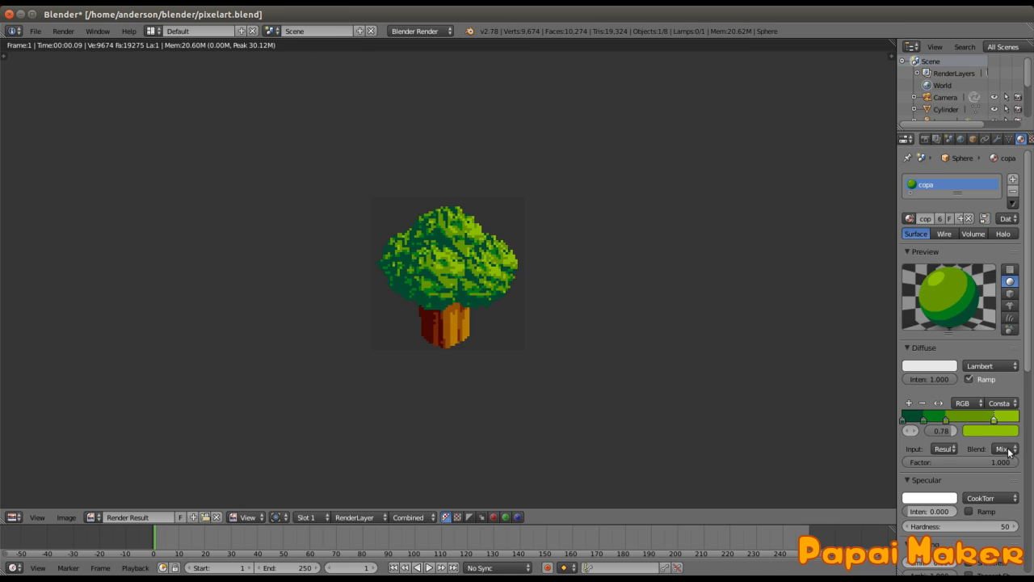
pyautogui.click(946, 421)
pyautogui.moveTo(944, 419); pyautogui.dragTo(961, 420)
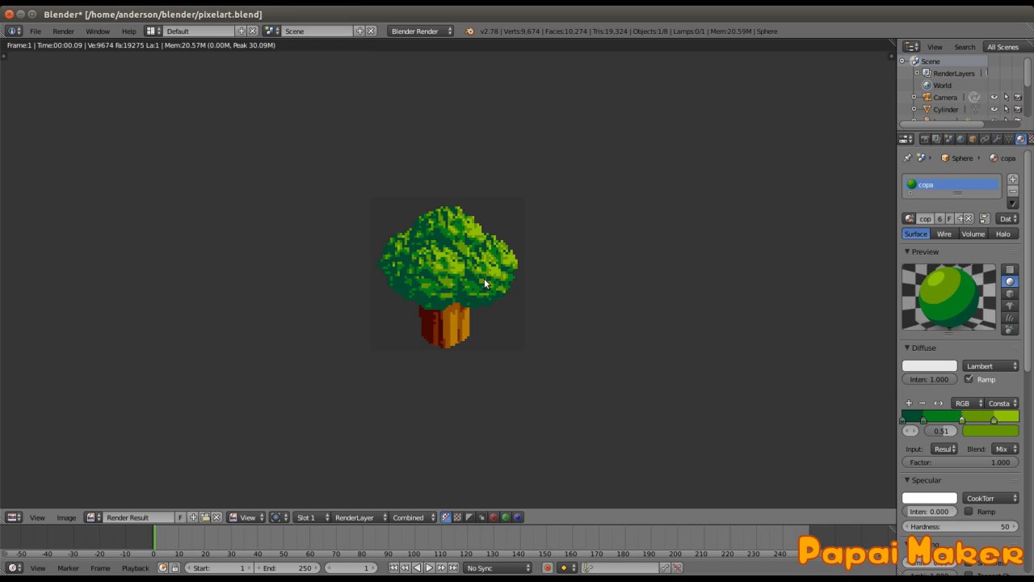
# Save the project over the existing pixelart.blend file
pyautogui.press('F3')
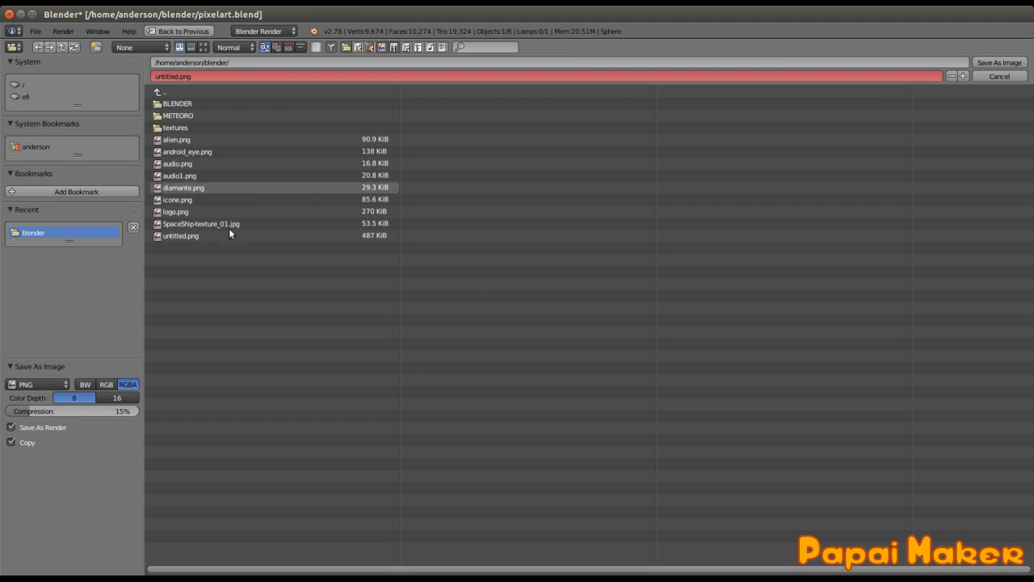
pyautogui.press('Escape')
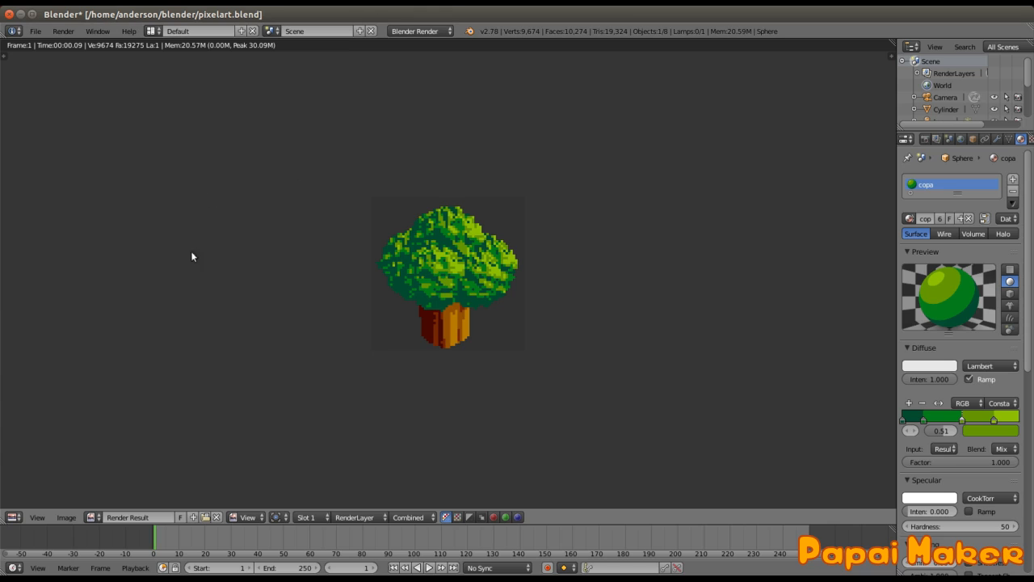
pyautogui.hotkey('ctrl', 's')
pyautogui.click(502, 335)
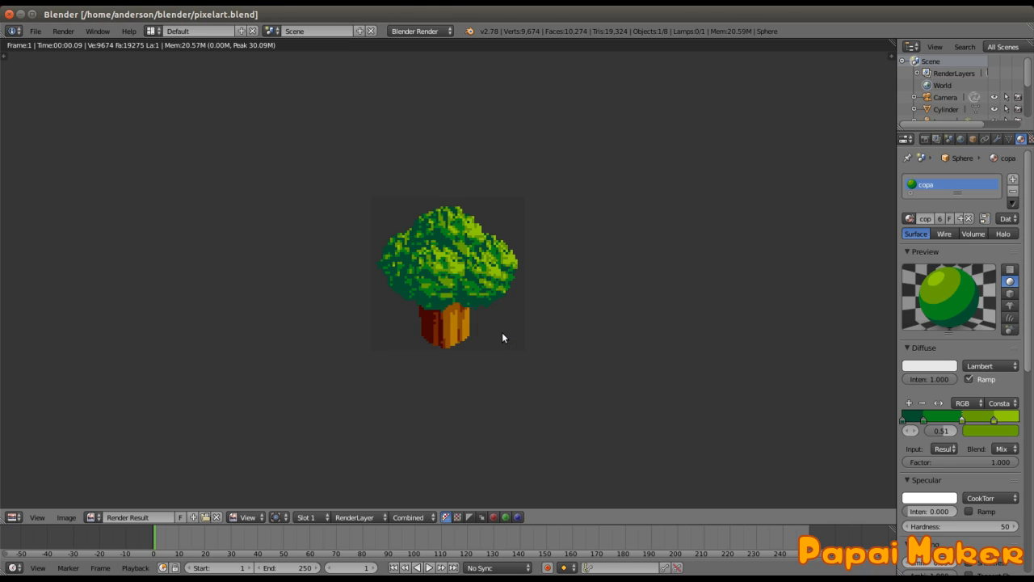
# View the options for saving the render as an image, leave them without saving, and close the render result
pyautogui.press('F3')
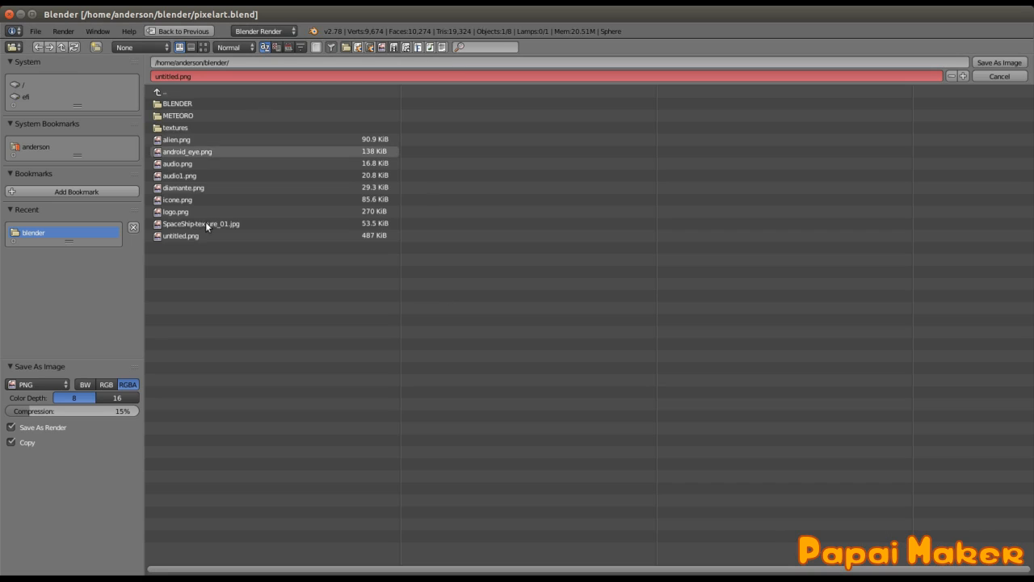
pyautogui.press('Escape')
pyautogui.press('Escape')
# Assign the copa material to the trunk cylinder and test-render the tree
pyautogui.scroll(-2, 559, 341)
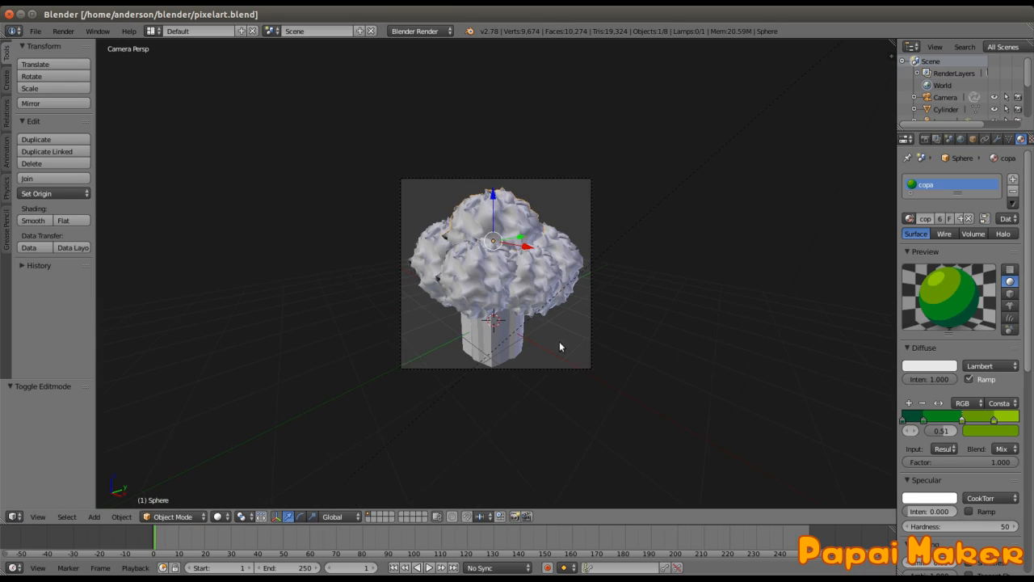
pyautogui.moveTo(577, 371)
pyautogui.mouseDown(button='middle')
pyautogui.moveTo(402, 386)
pyautogui.moveTo(589, 363)
pyautogui.mouseUp(button='middle')
pyautogui.scroll(-3, 468, 375)
pyautogui.rightClick(495, 347)
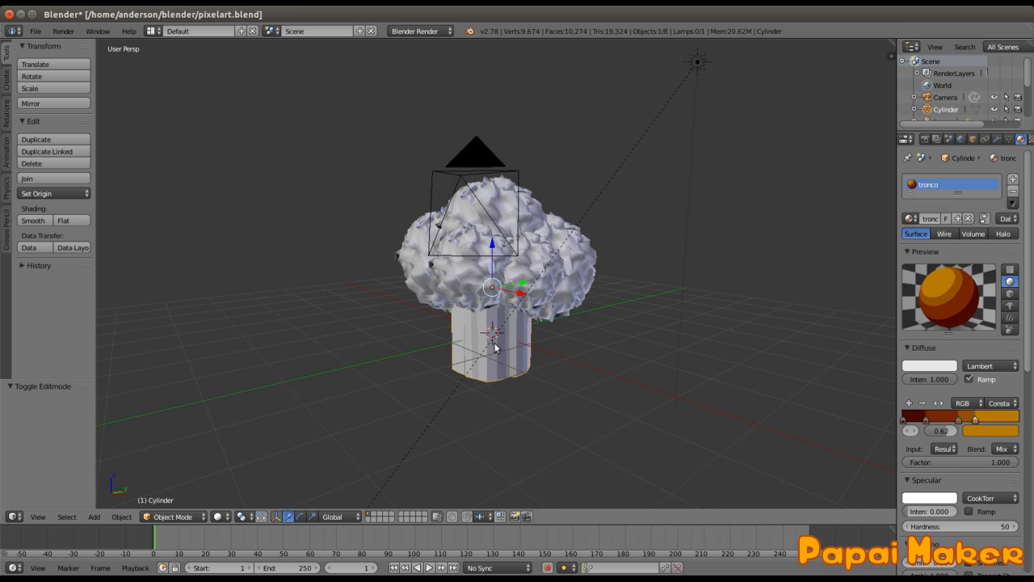
pyautogui.click(912, 220)
pyautogui.click(860, 234)
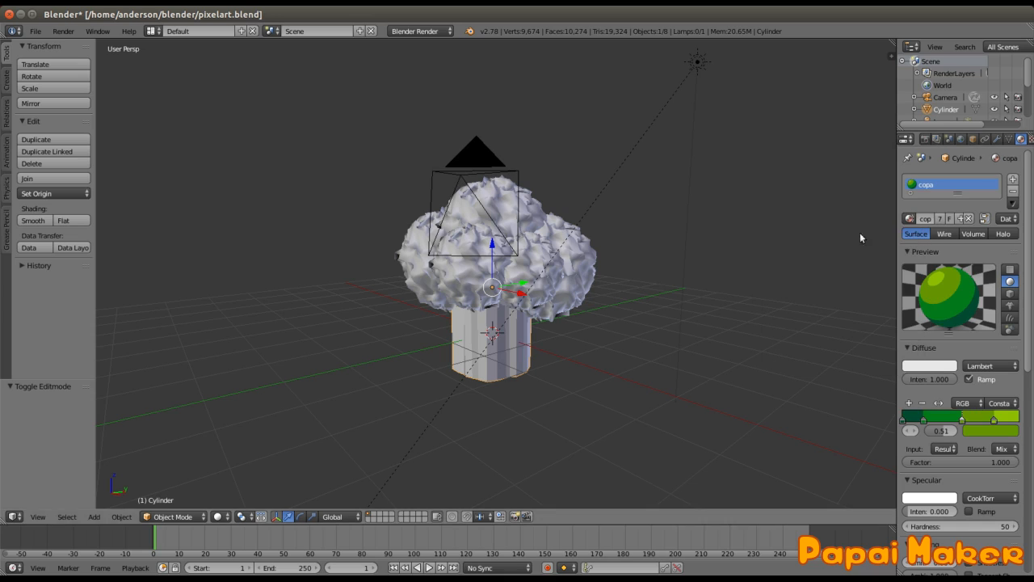
pyautogui.press('F12')
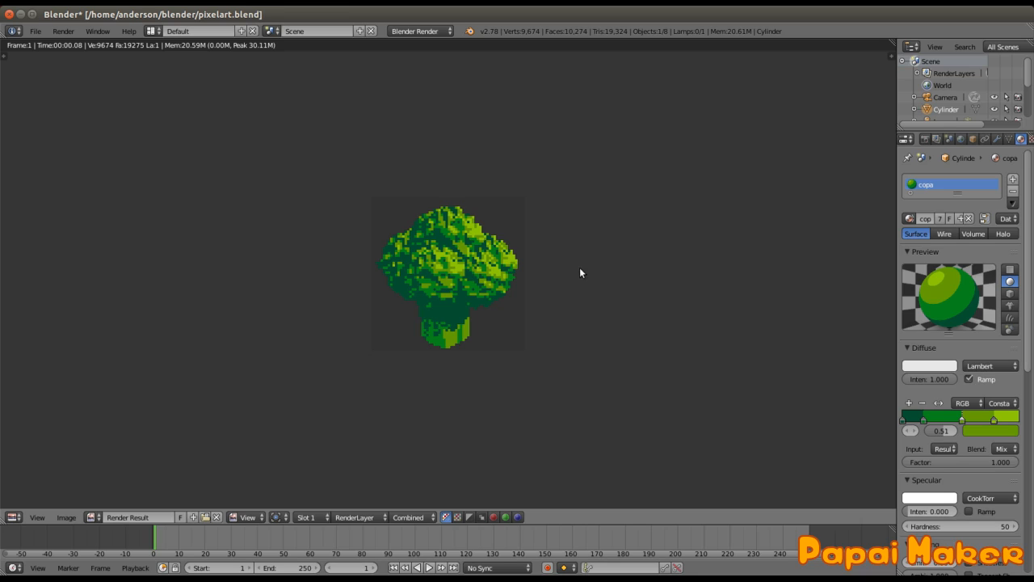
# Assign the tronco material back to the trunk cylinder and render the tree again
pyautogui.click(911, 218)
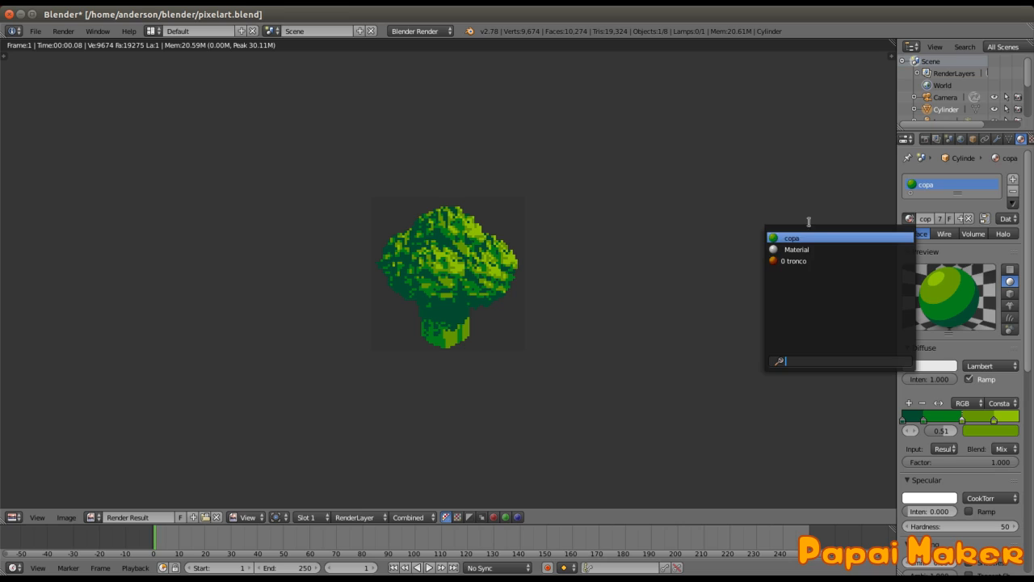
pyautogui.click(788, 261)
pyautogui.press('F12')
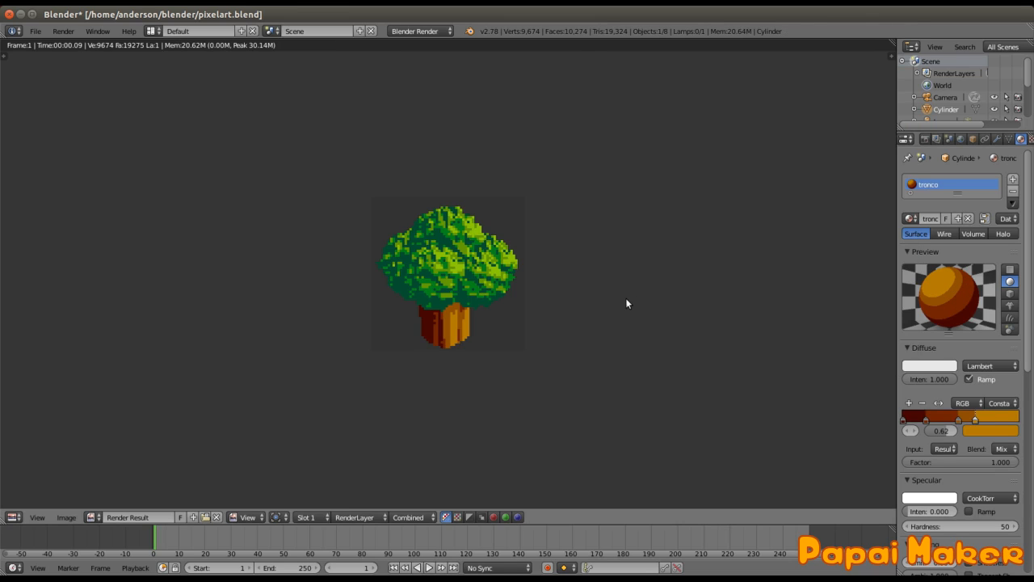